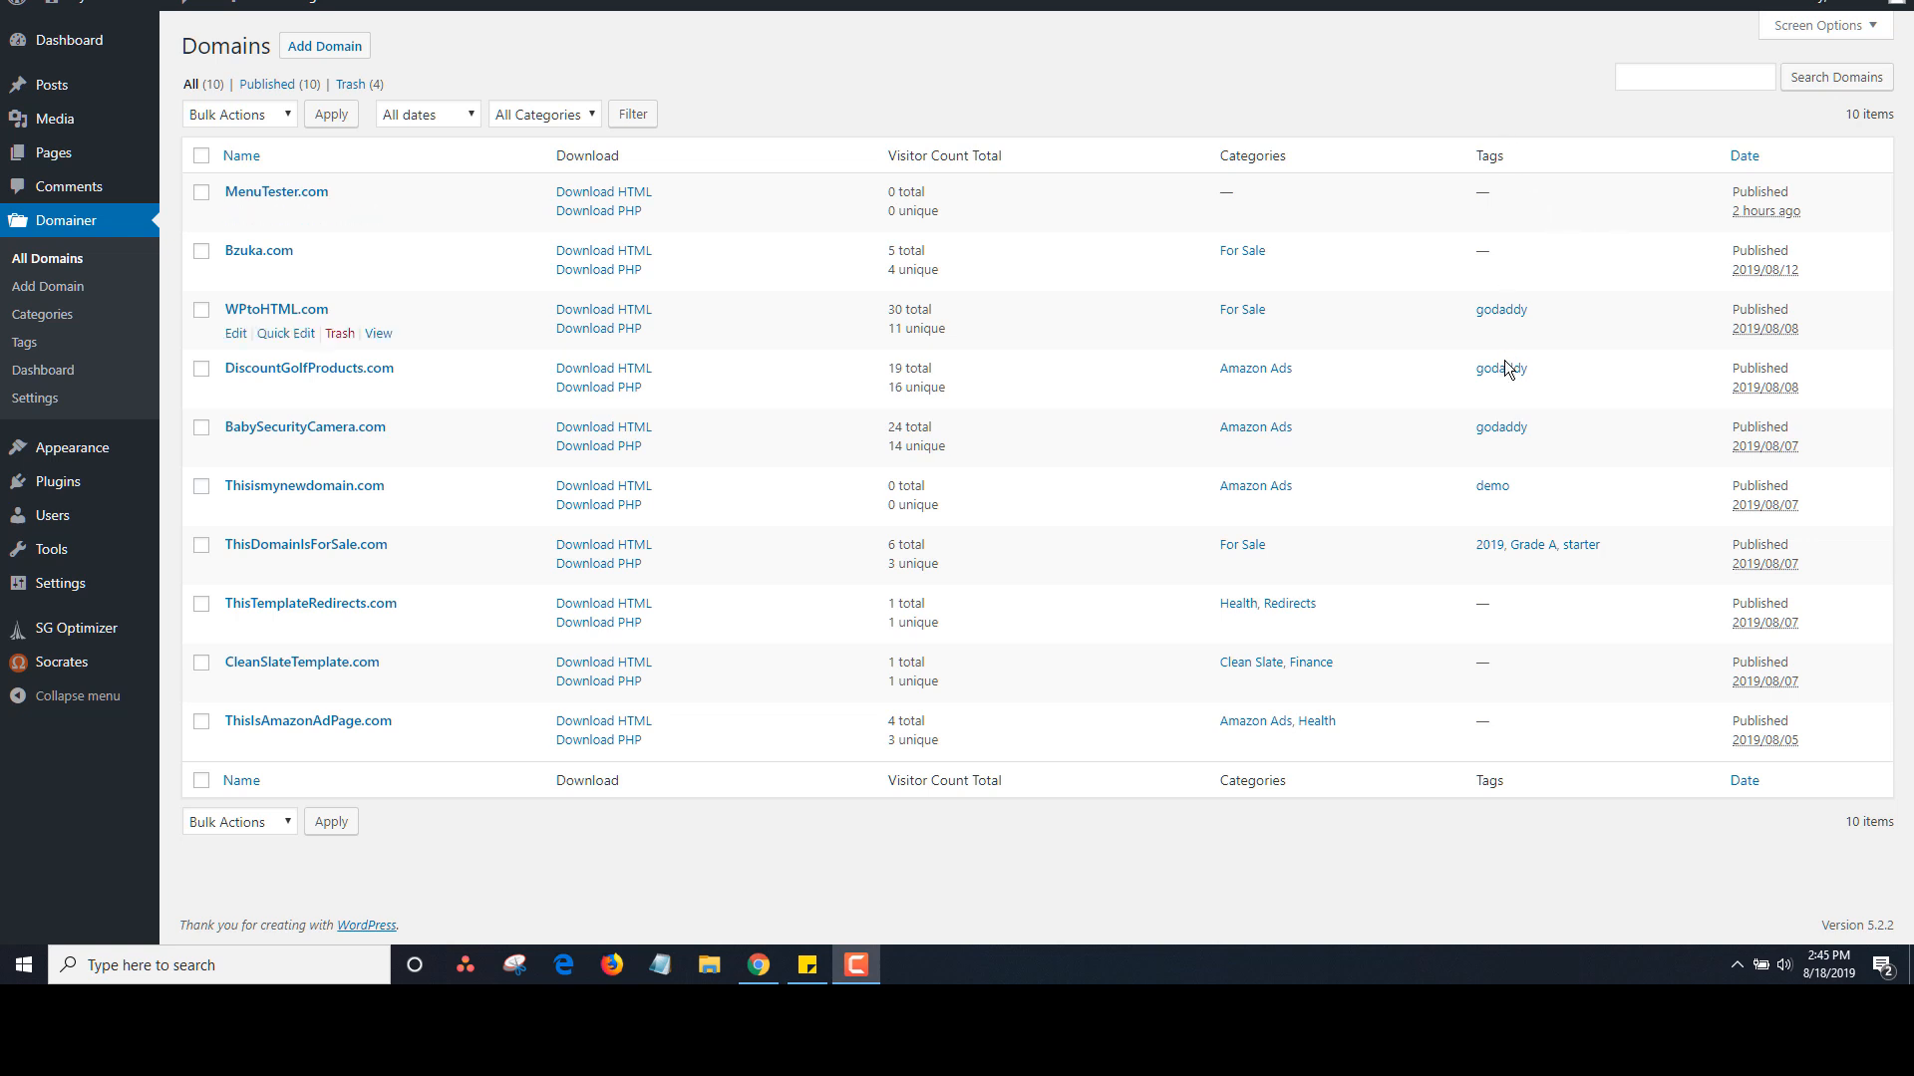
Filter the domains by the godaddy tag and then by the Amazon Ads category
click(1505, 311)
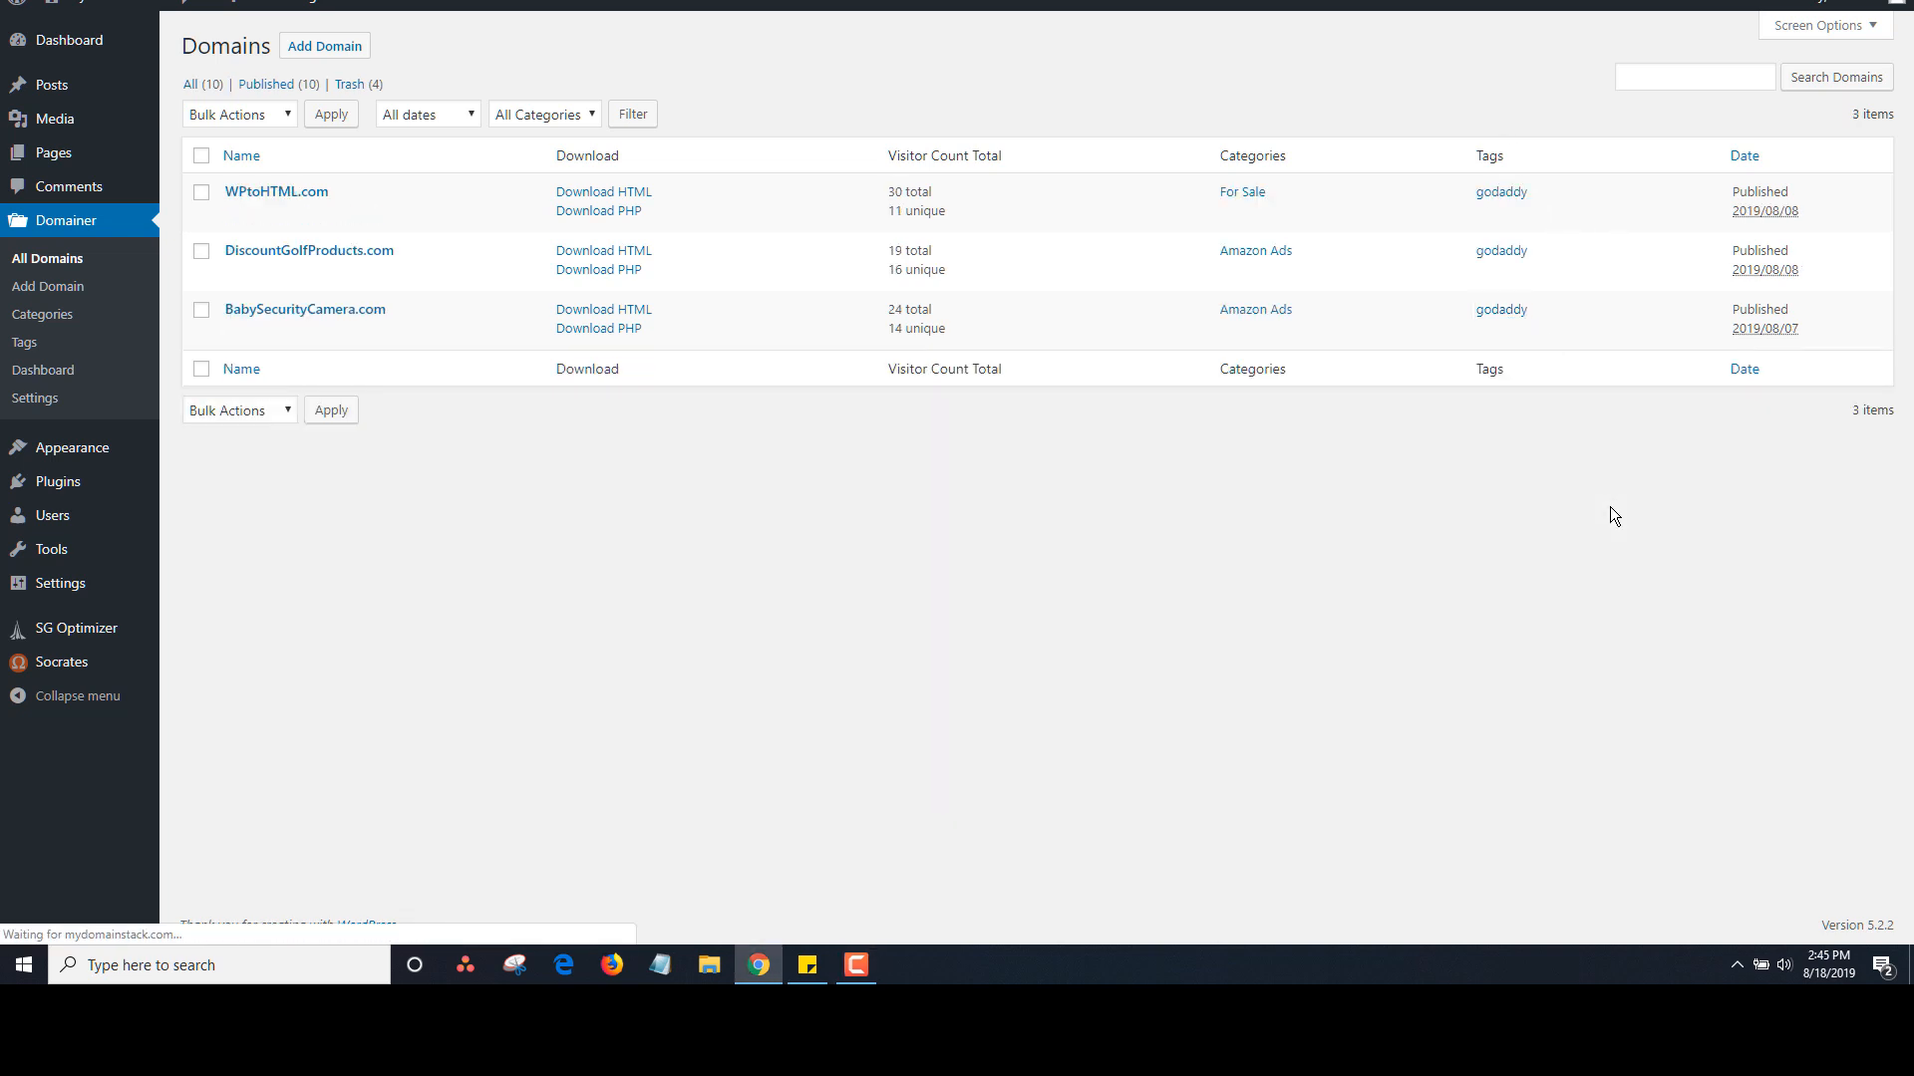
click(1241, 253)
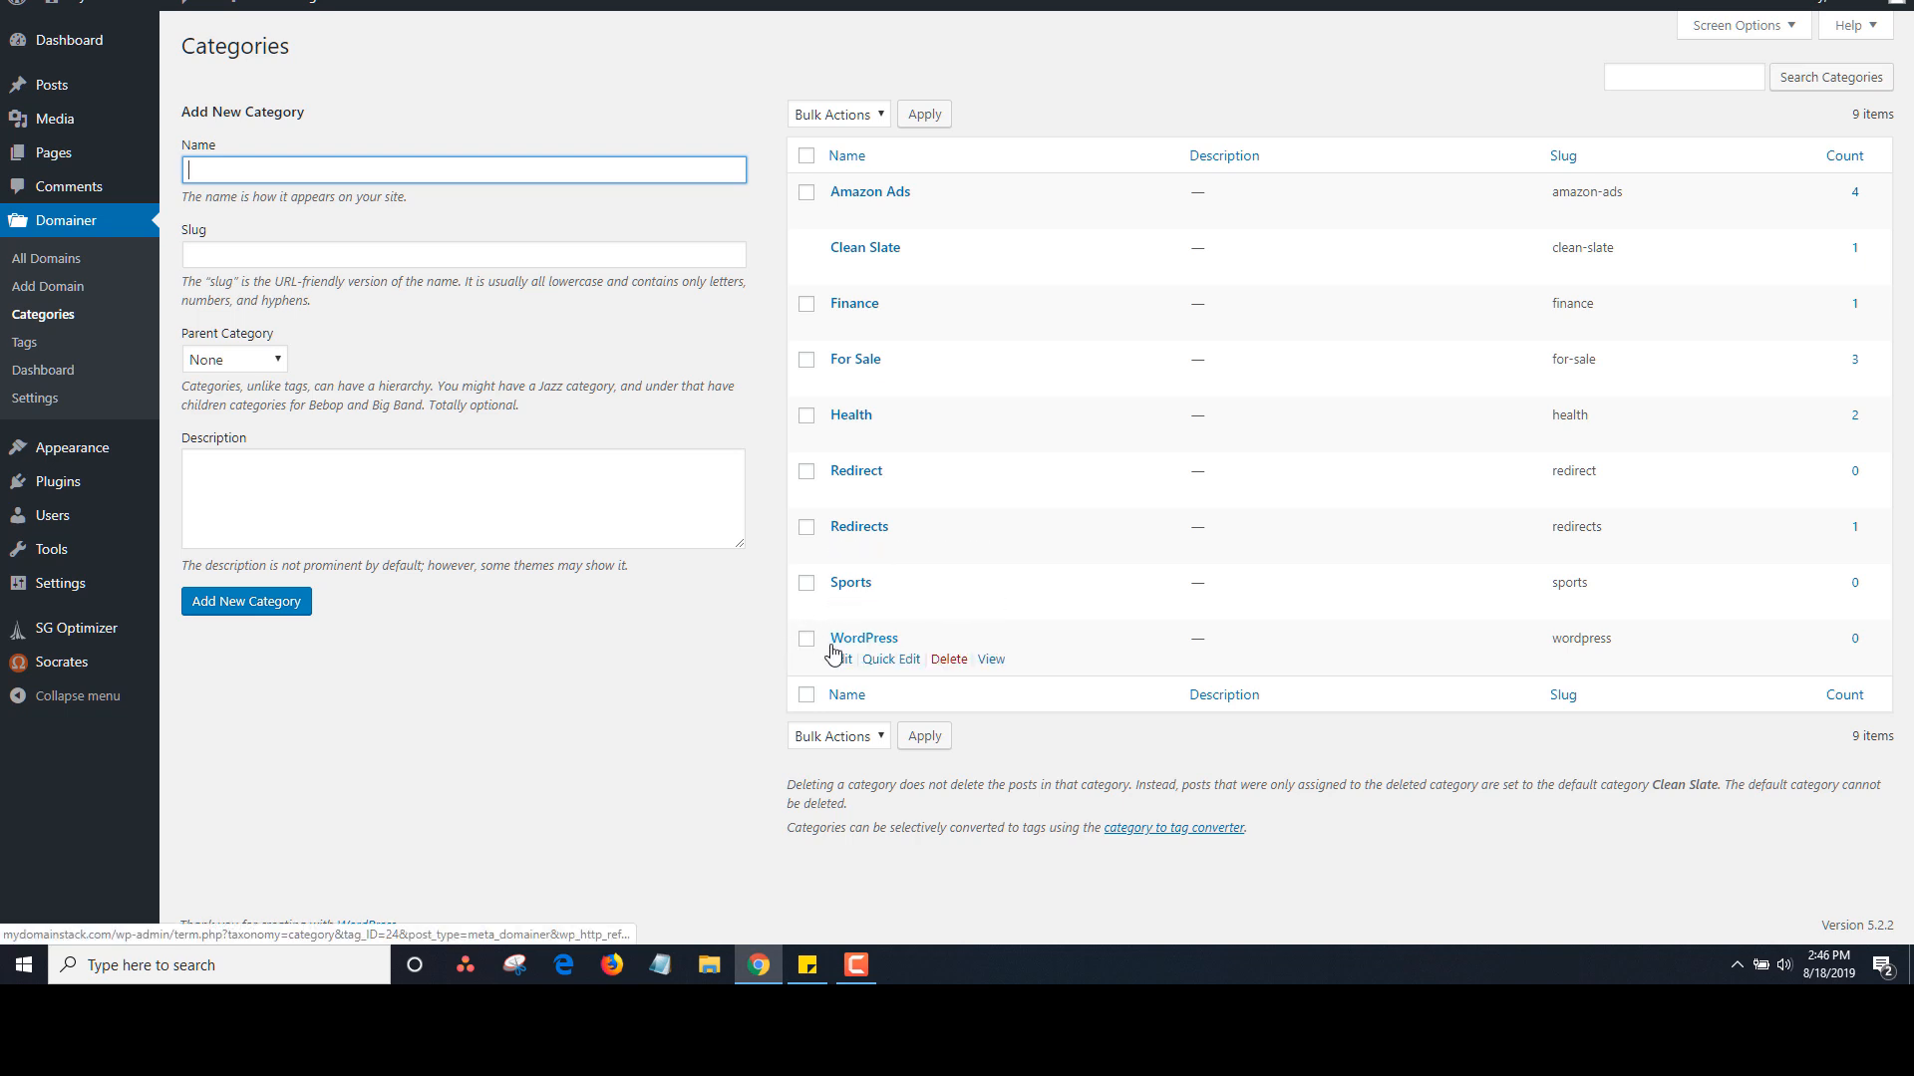
Look over the 19 domain tags, then go back to the full list of 10 domains
click(30, 344)
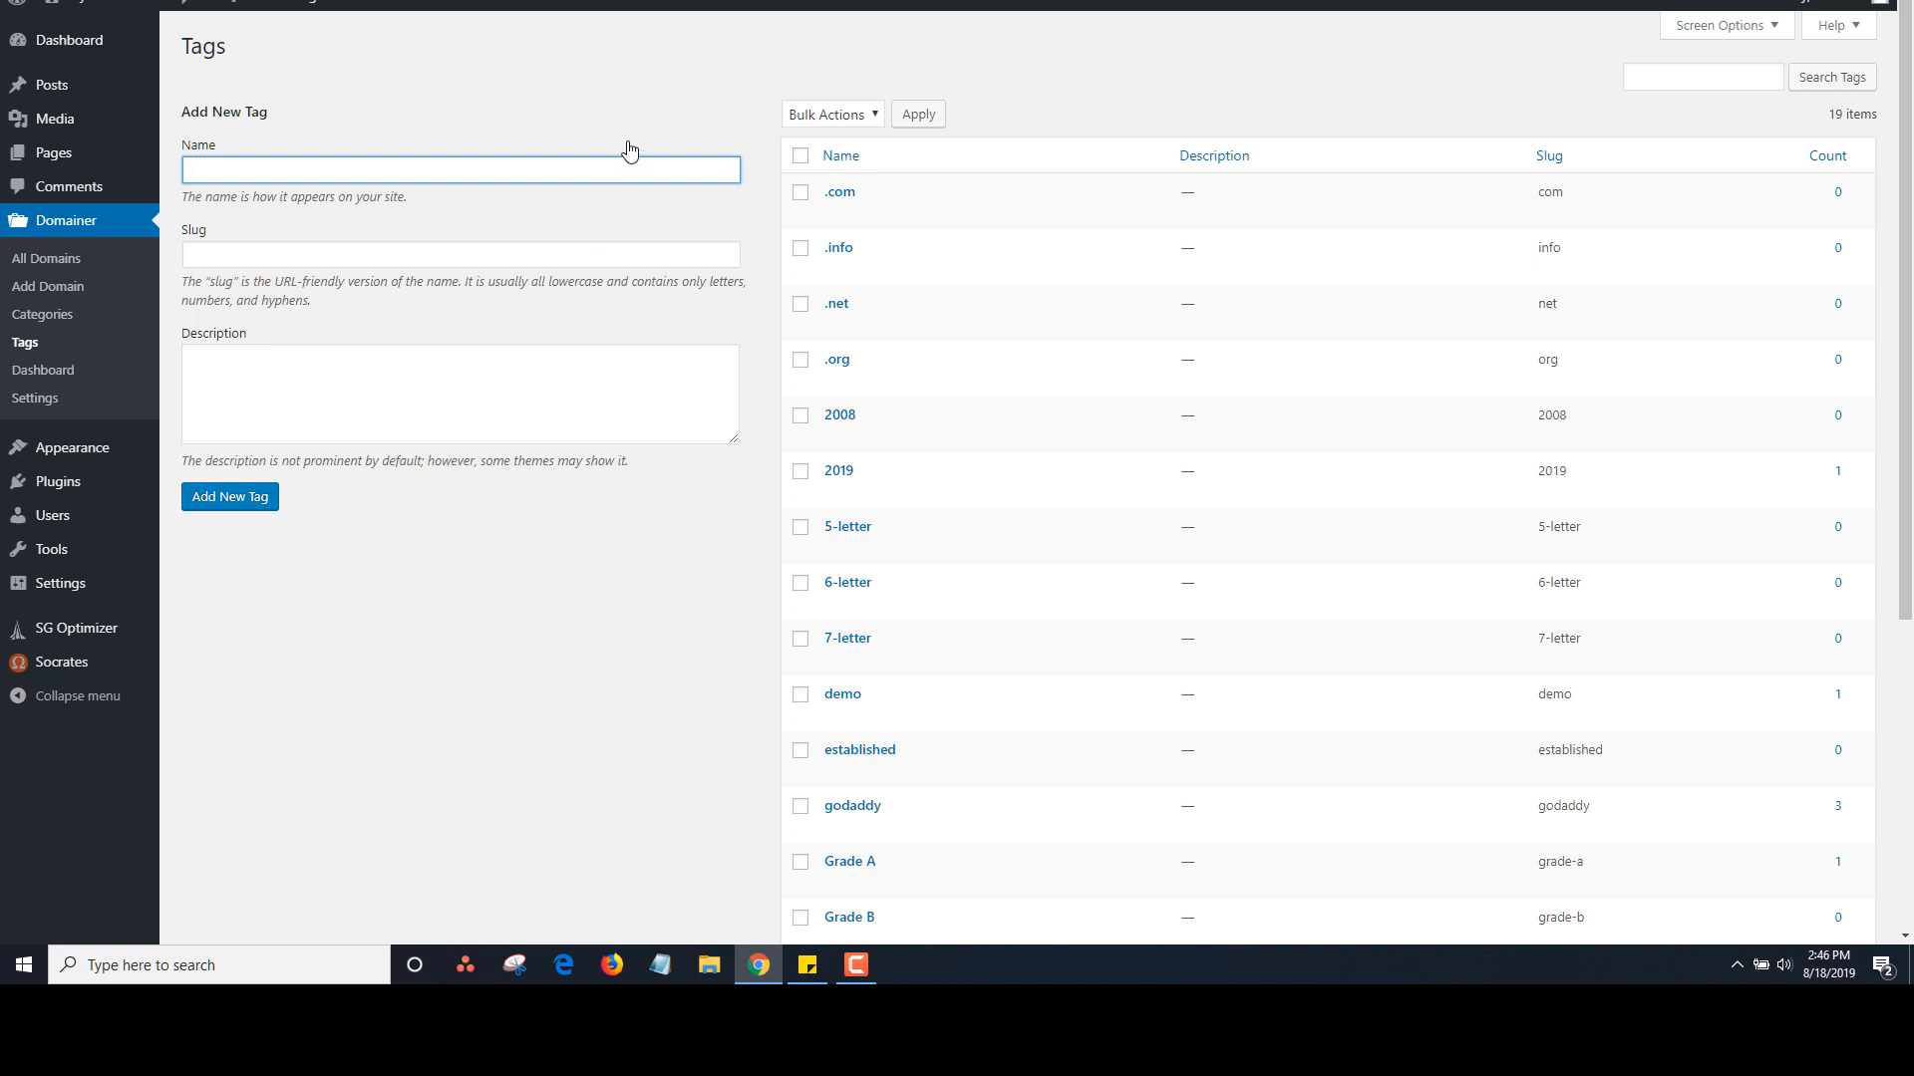
click(600, 92)
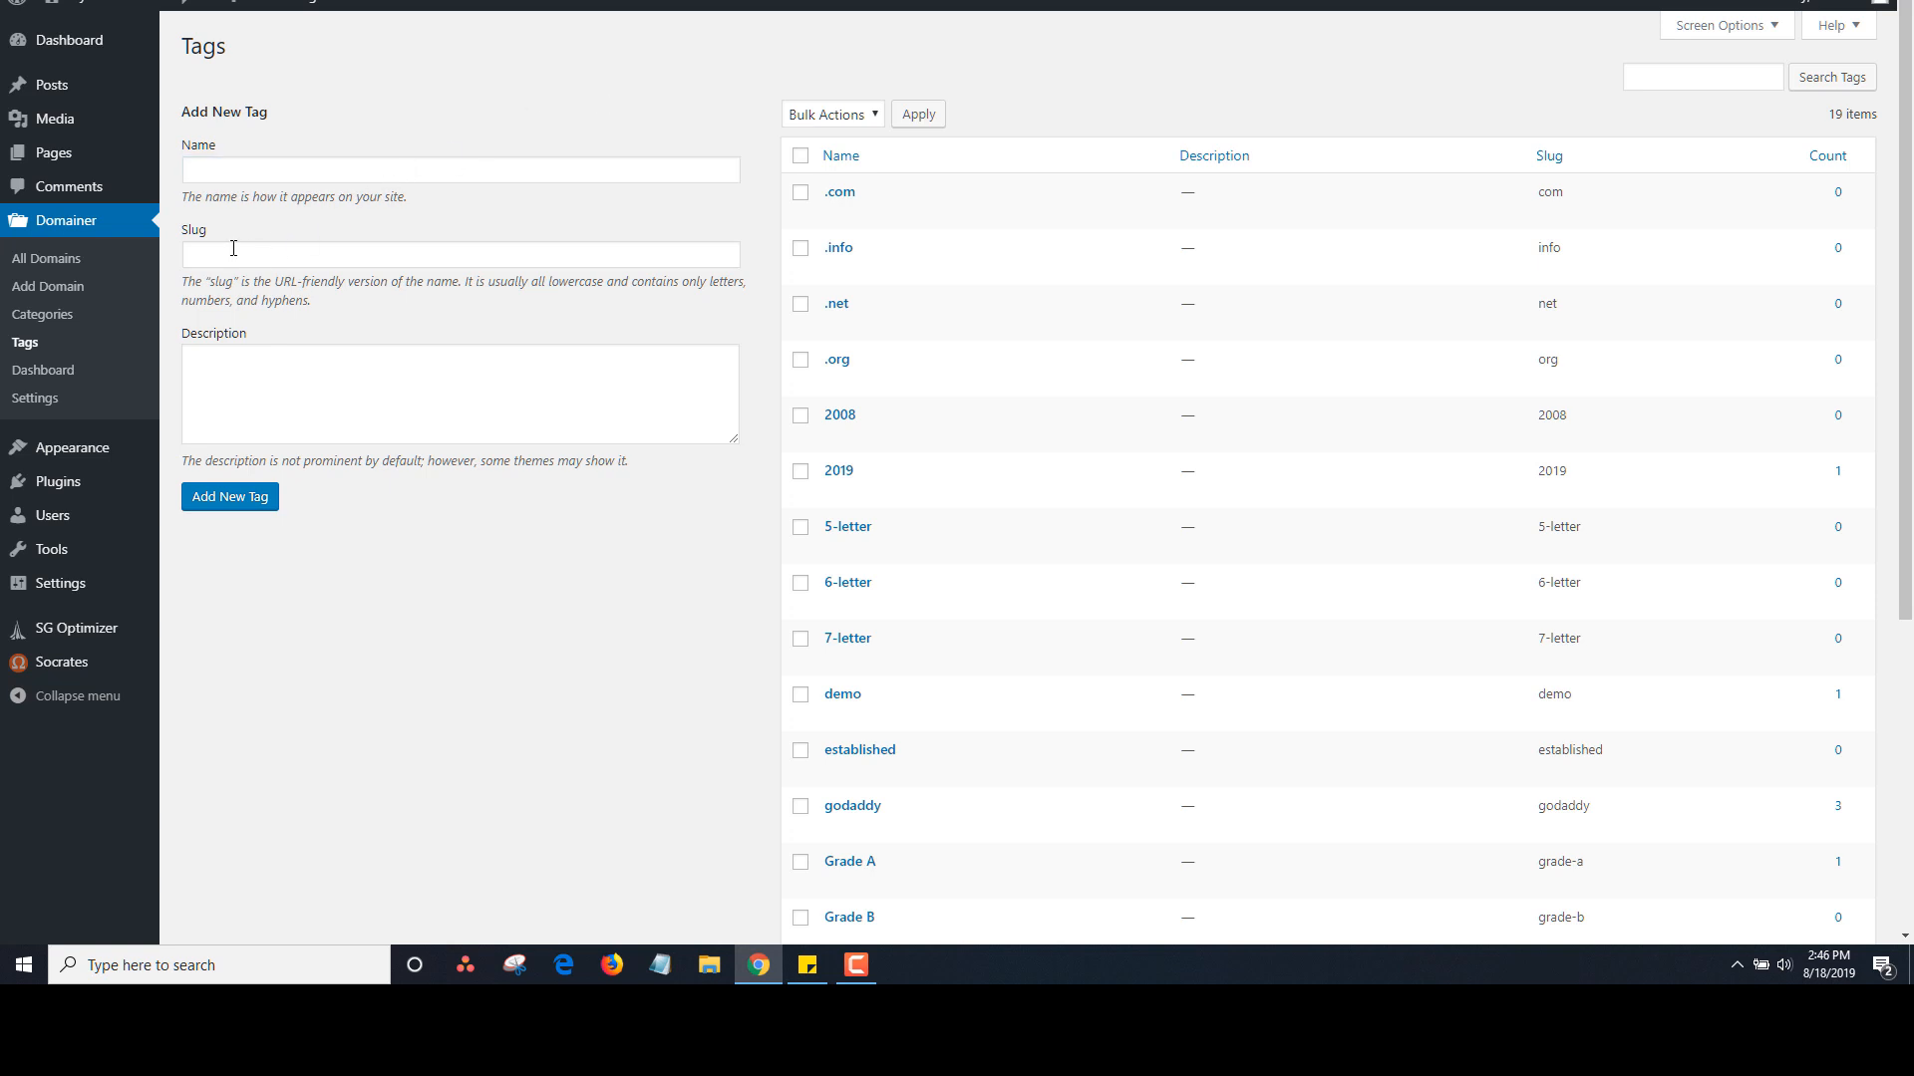
click(46, 258)
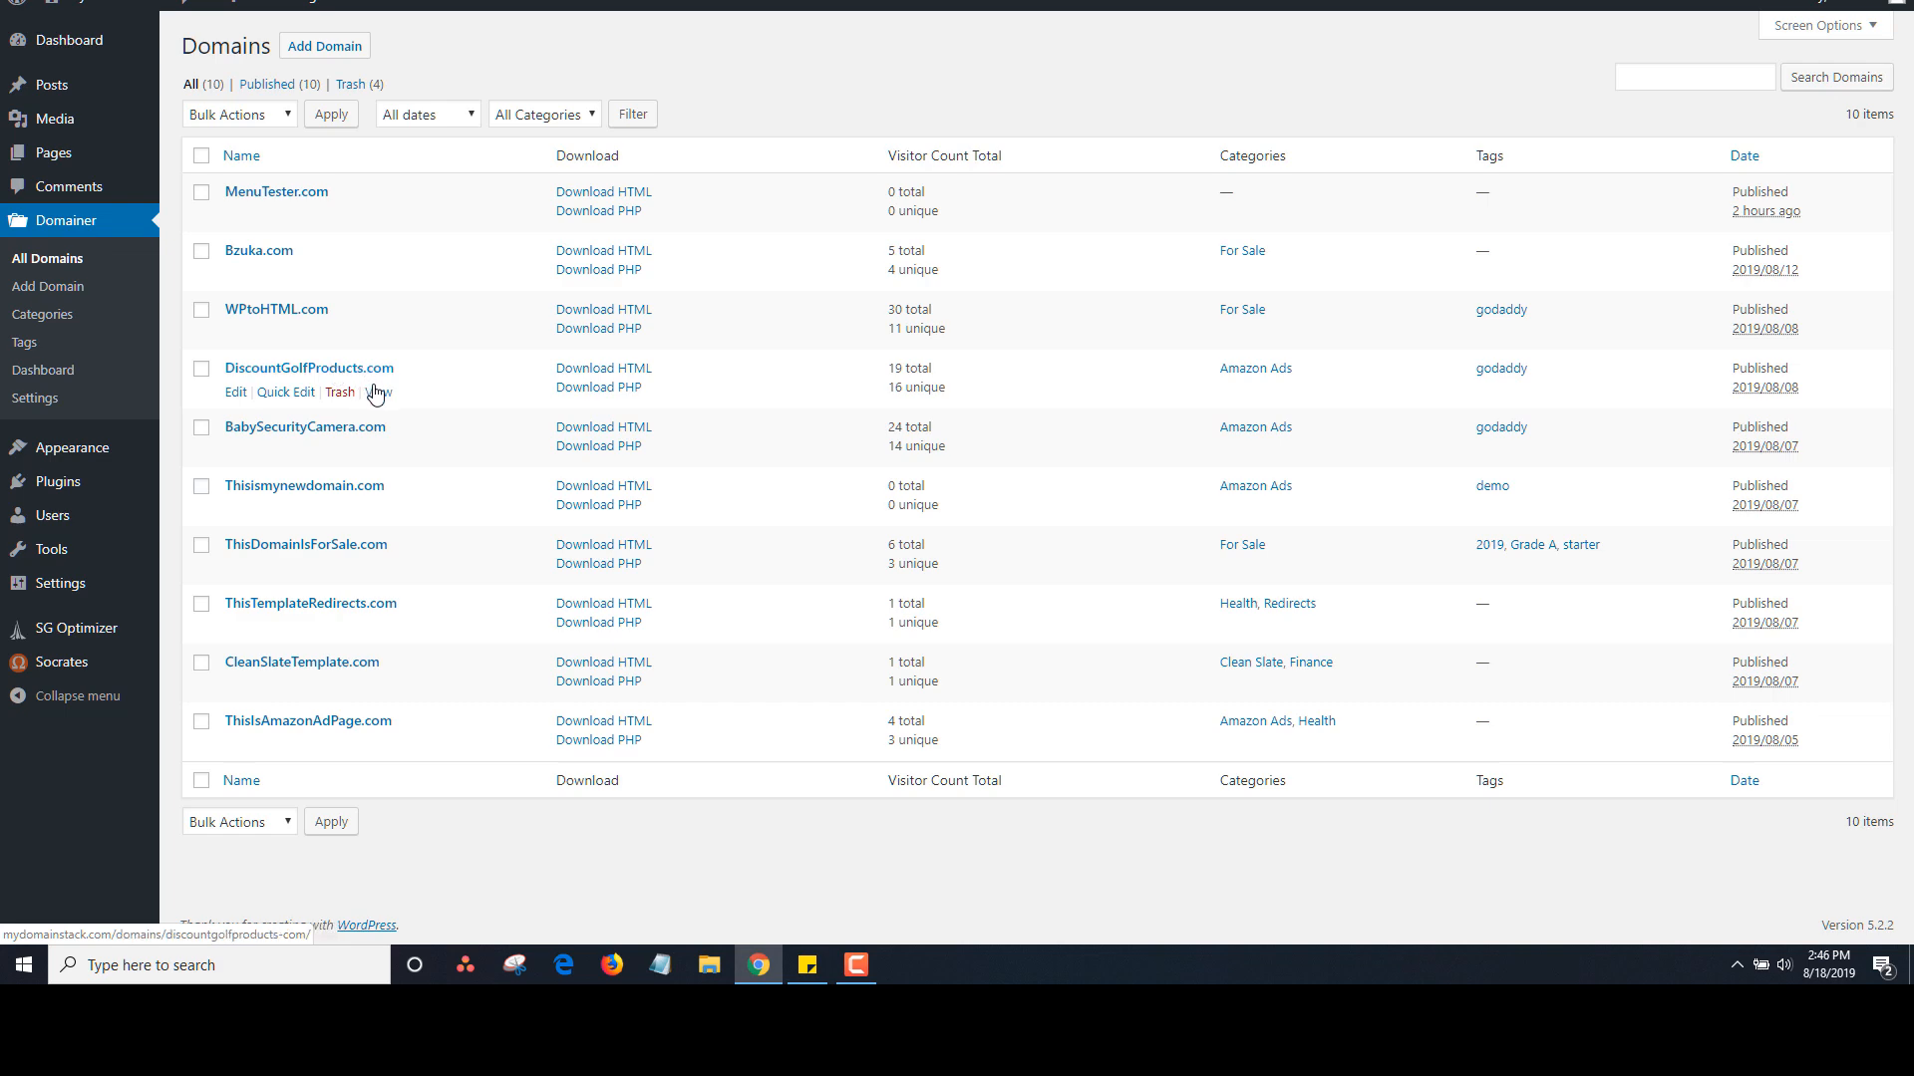
Open DiscountGolfProducts.com's live page in a new tab and scroll its Amazon golf ads
right_click(382, 393)
click(406, 410)
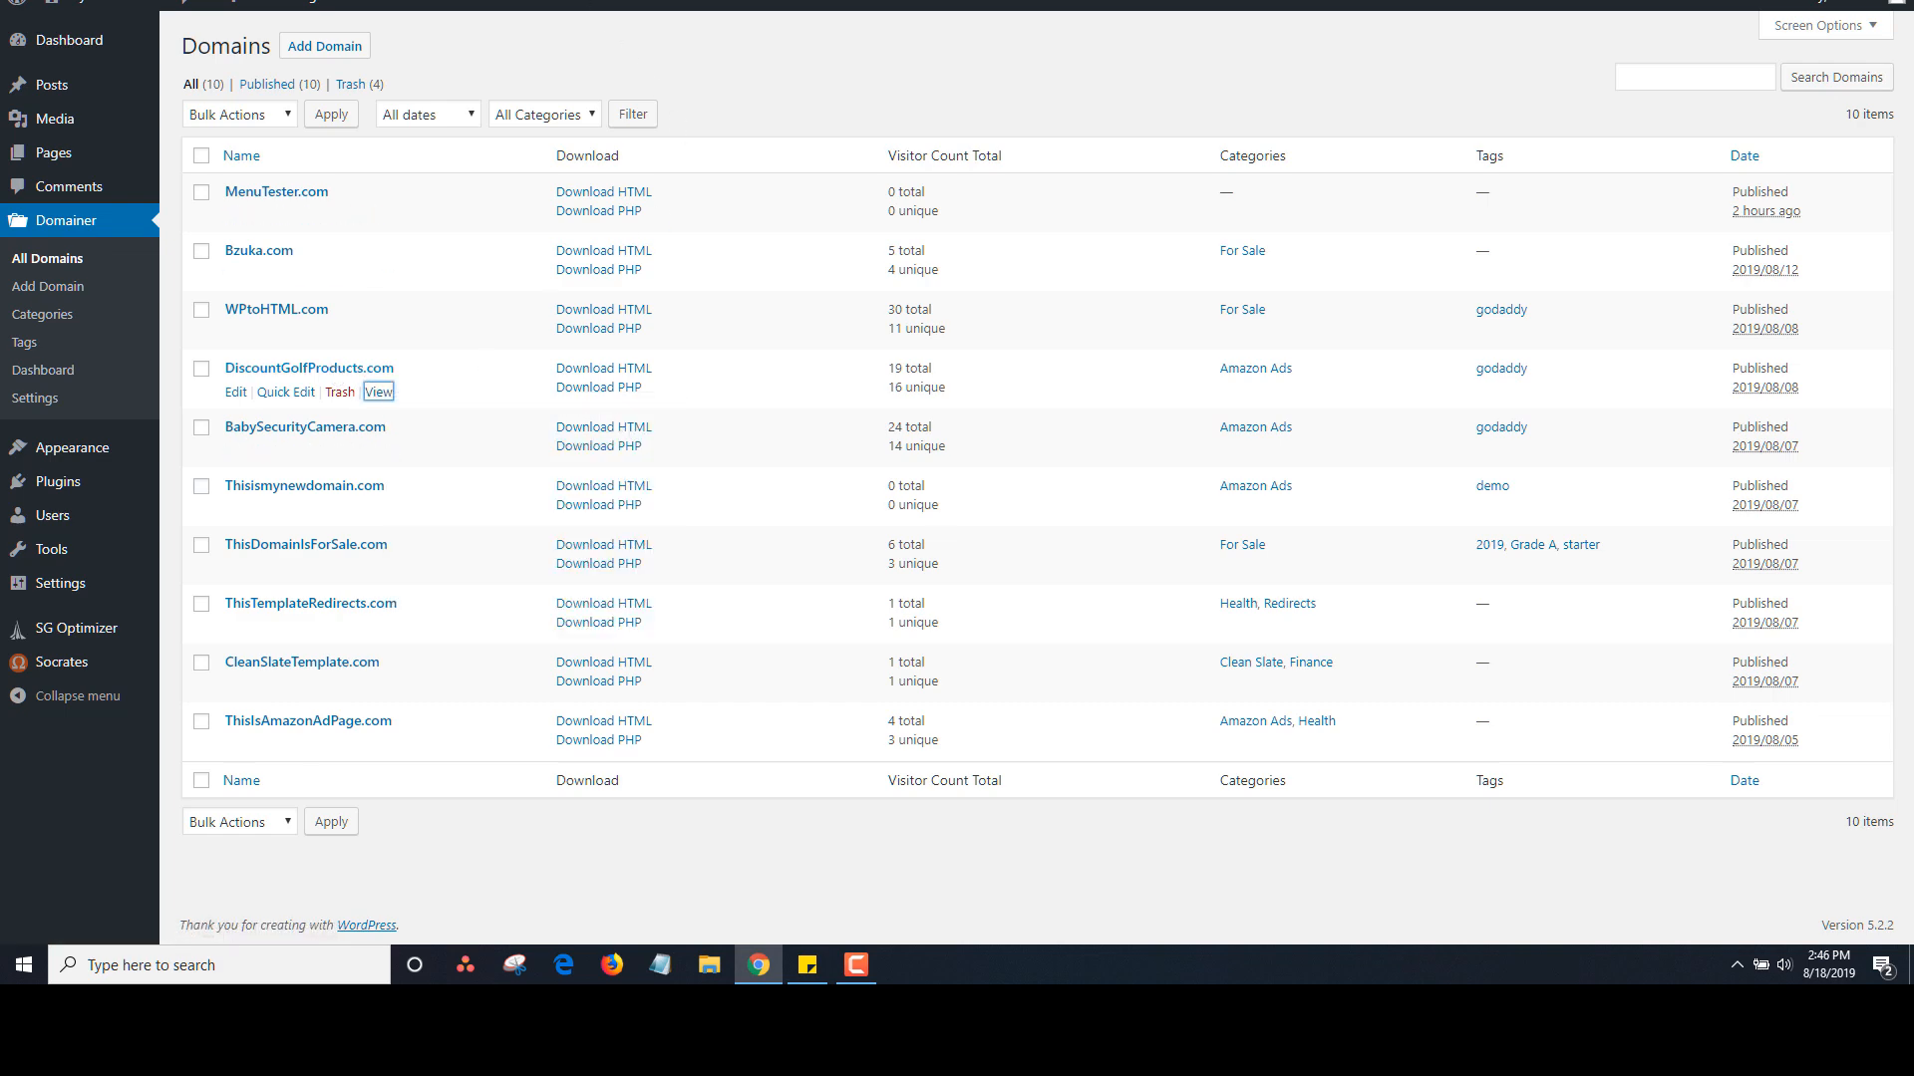
click(997, 0)
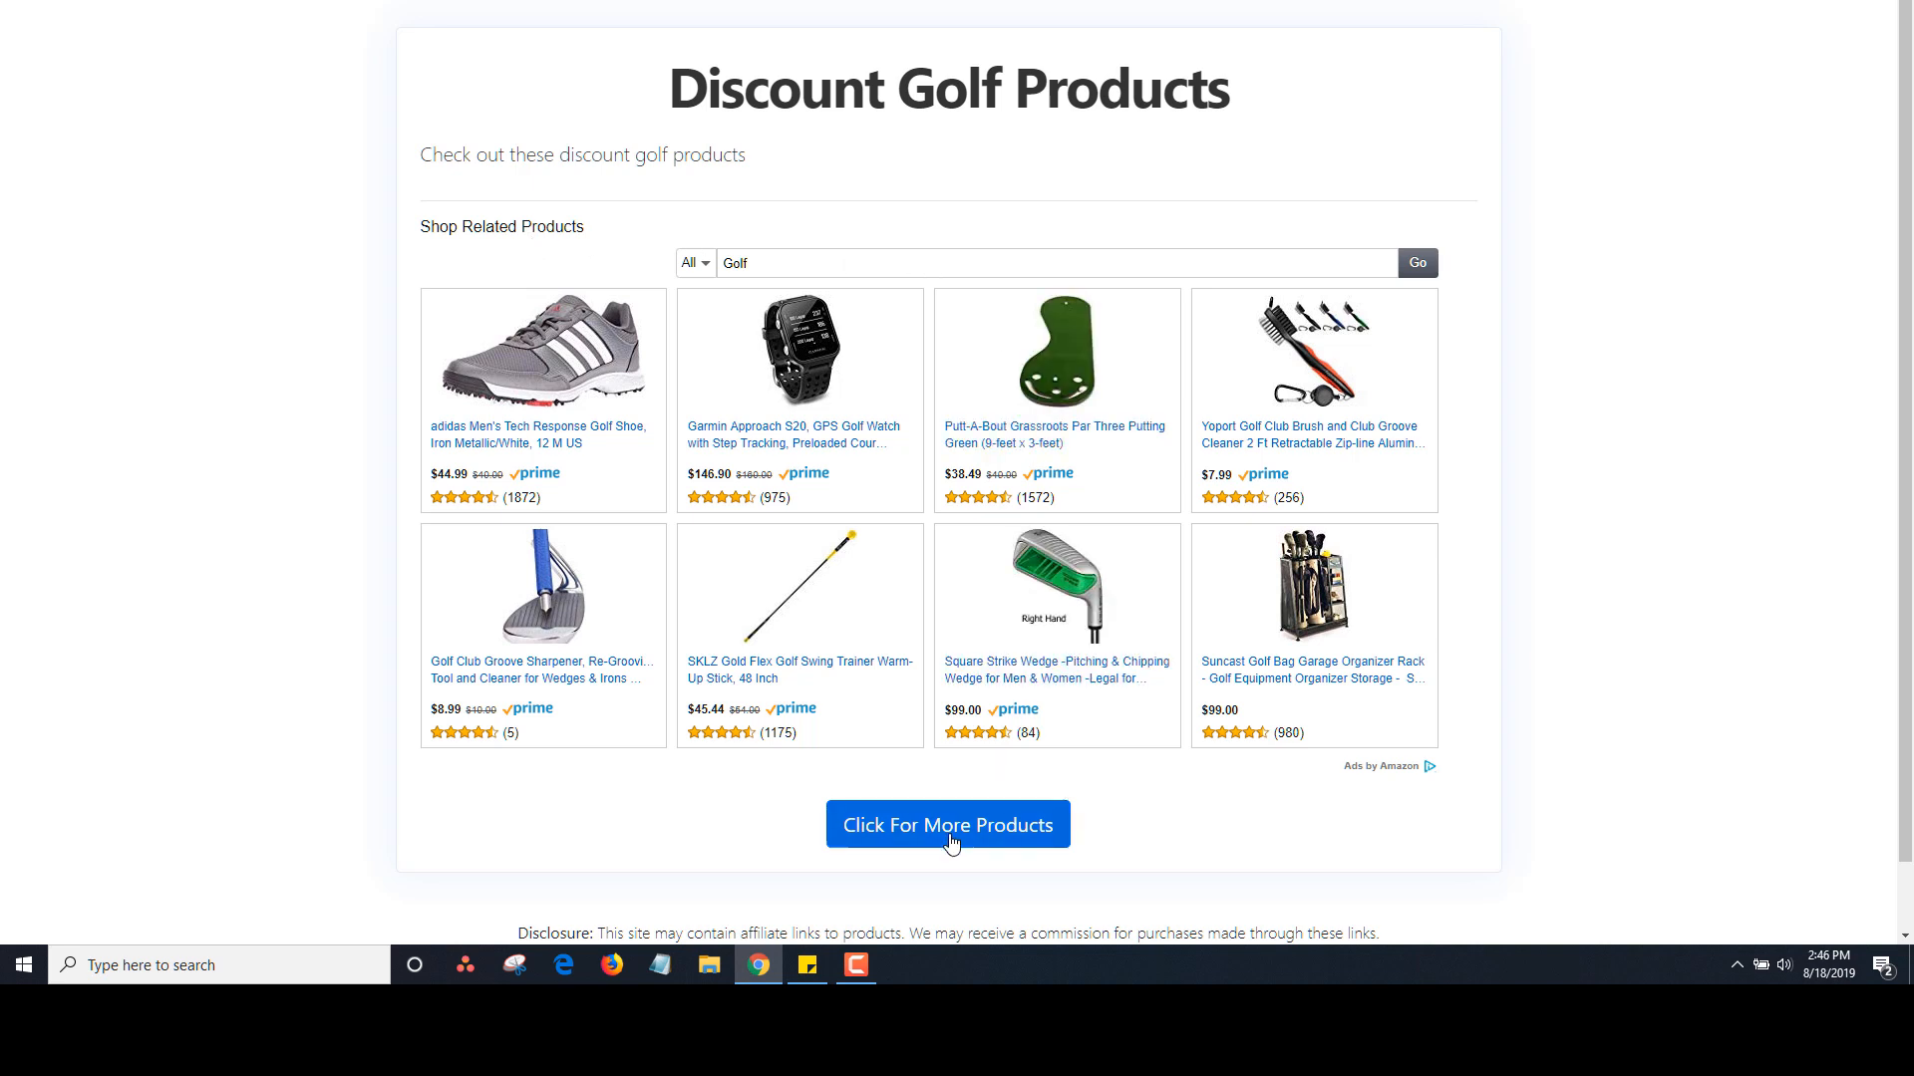
scroll(1904, 409, down, 1)
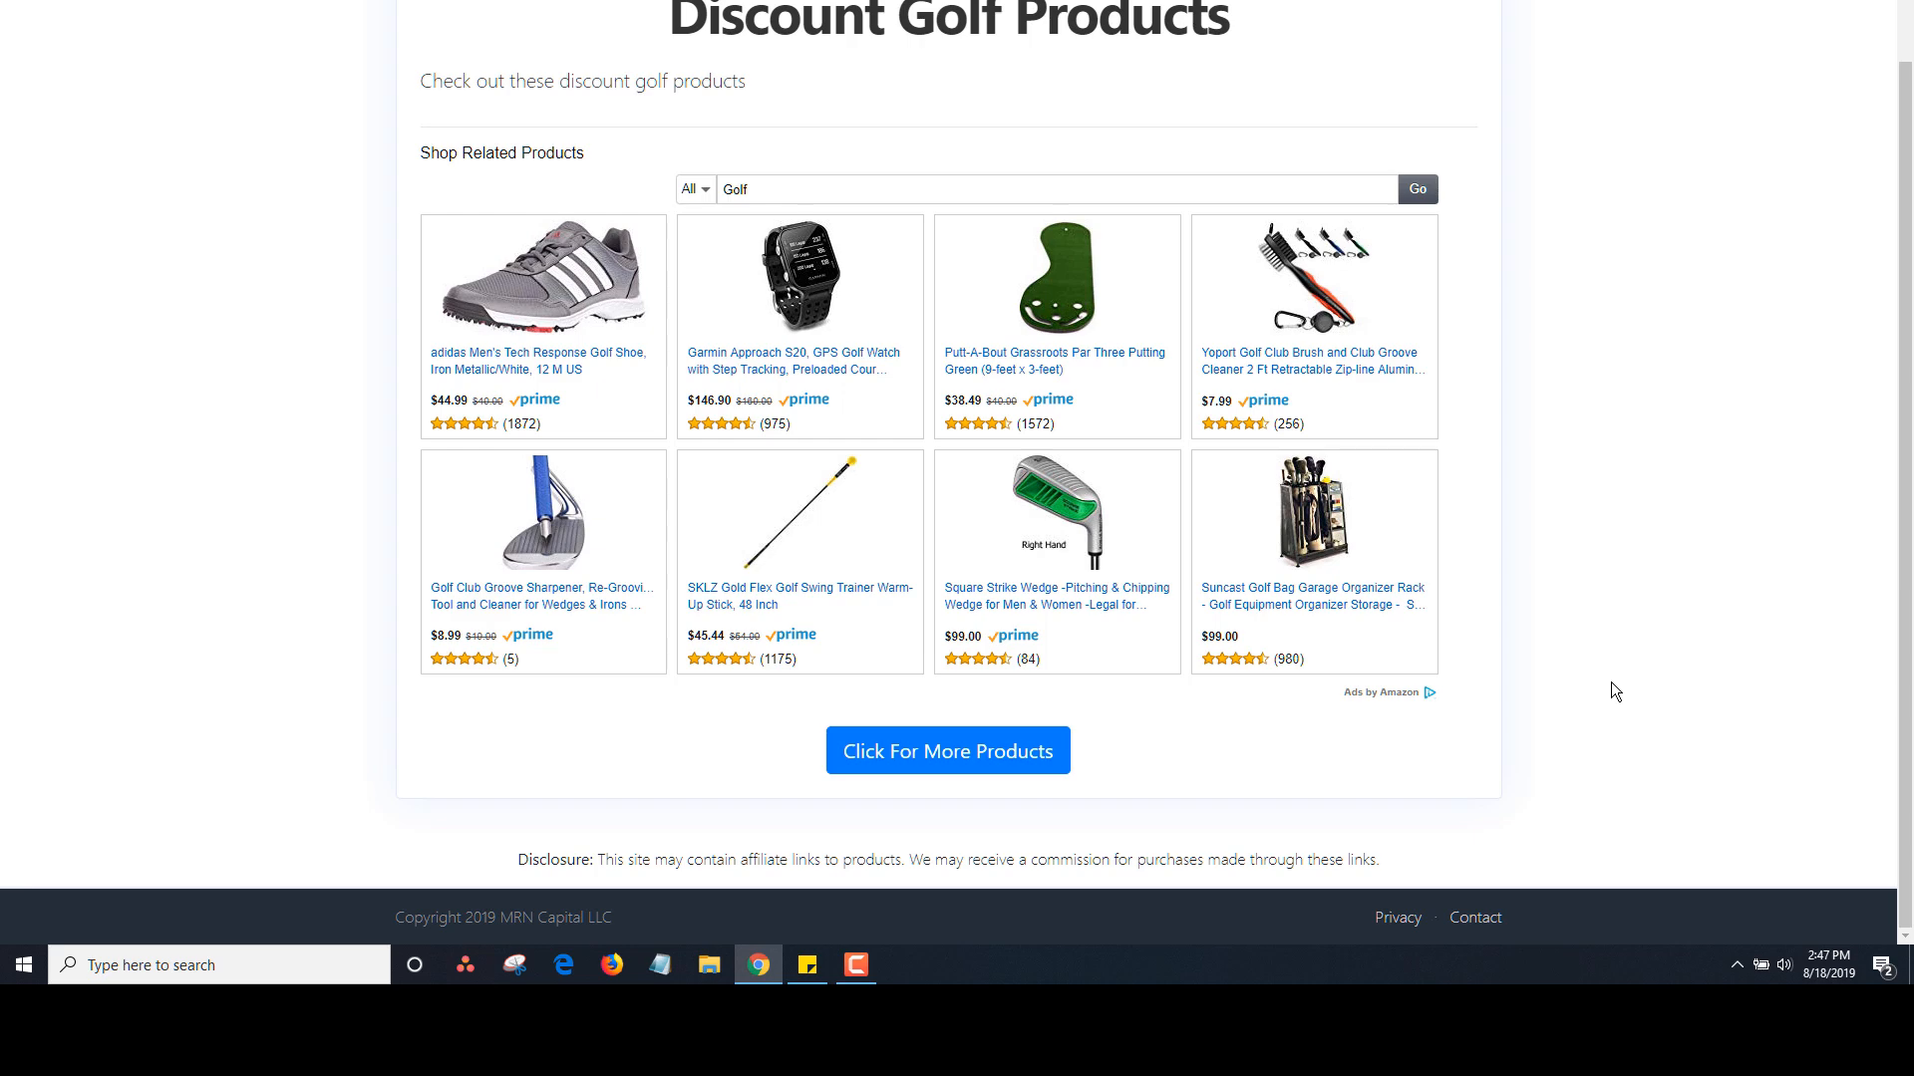
Back on the domains list, open DiscountGolfProducts.com on the Edit Domain page
click(469, 1)
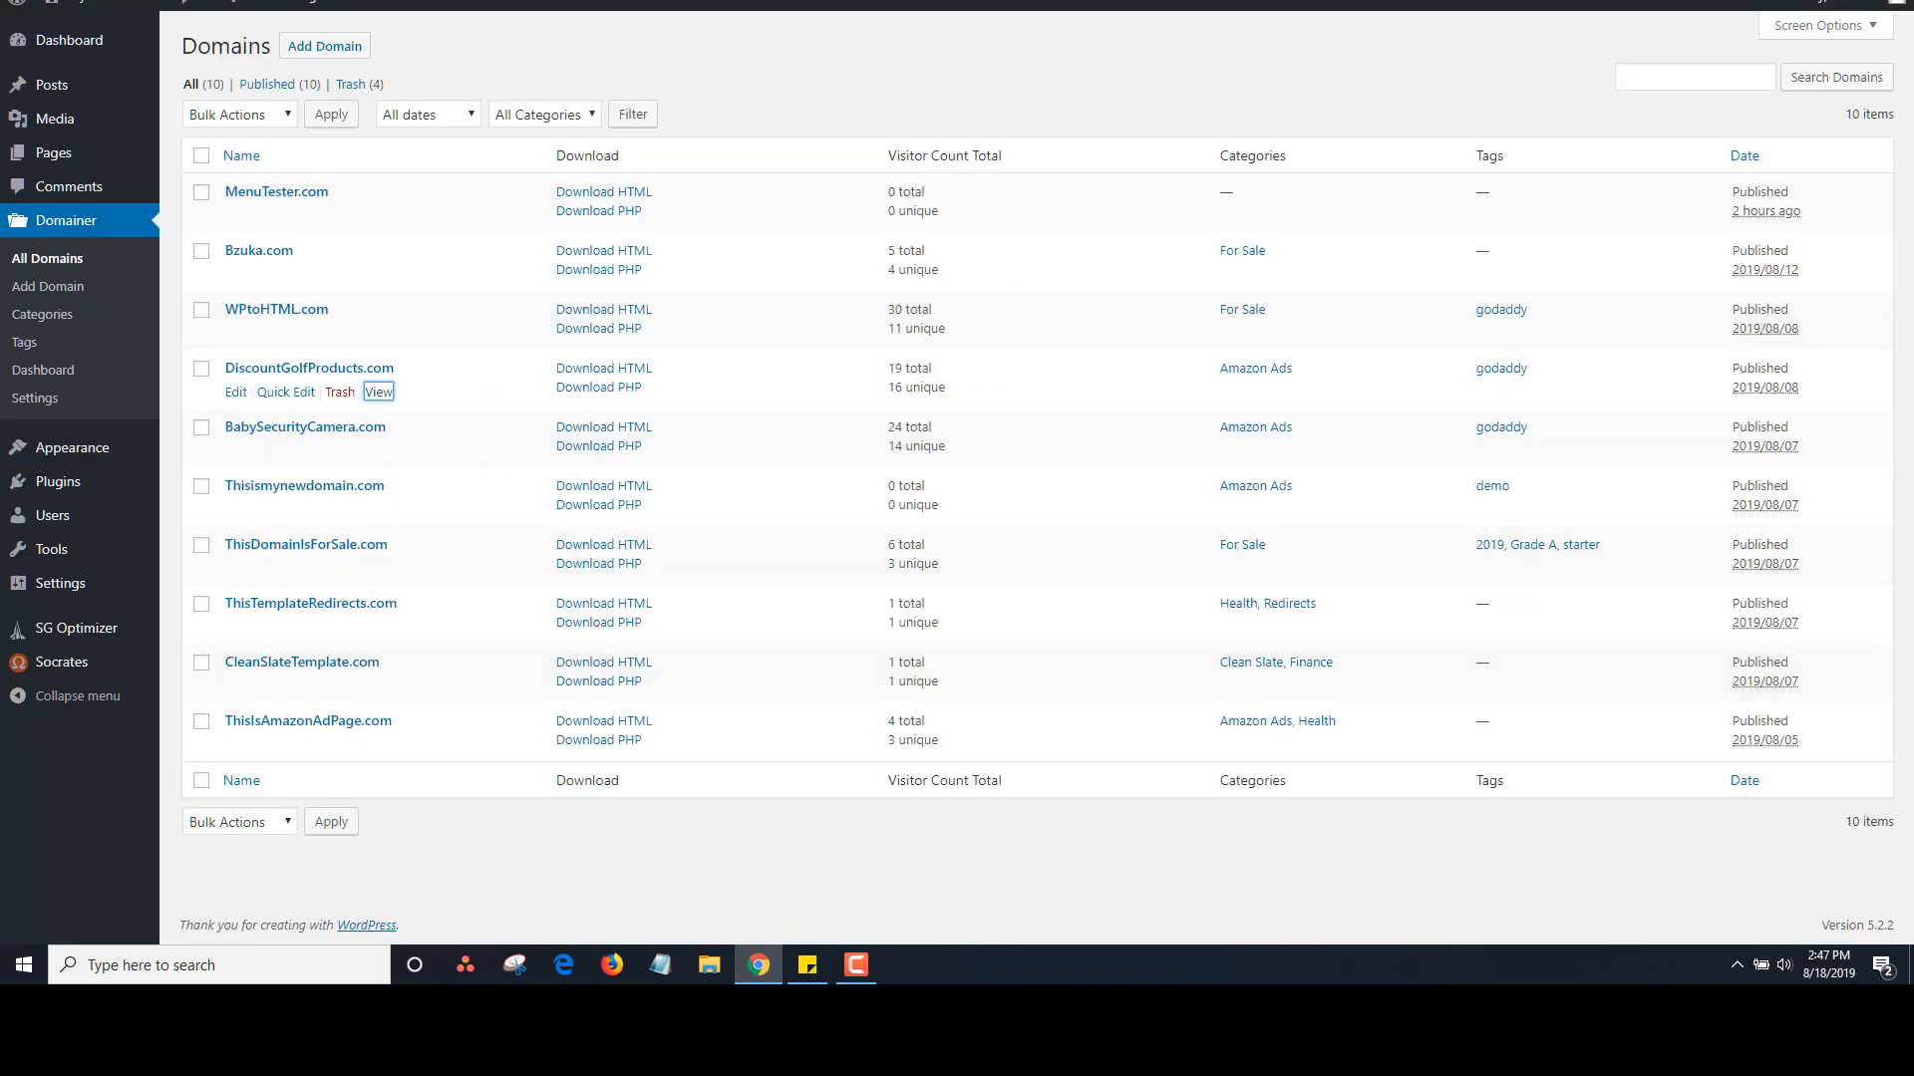
click(236, 391)
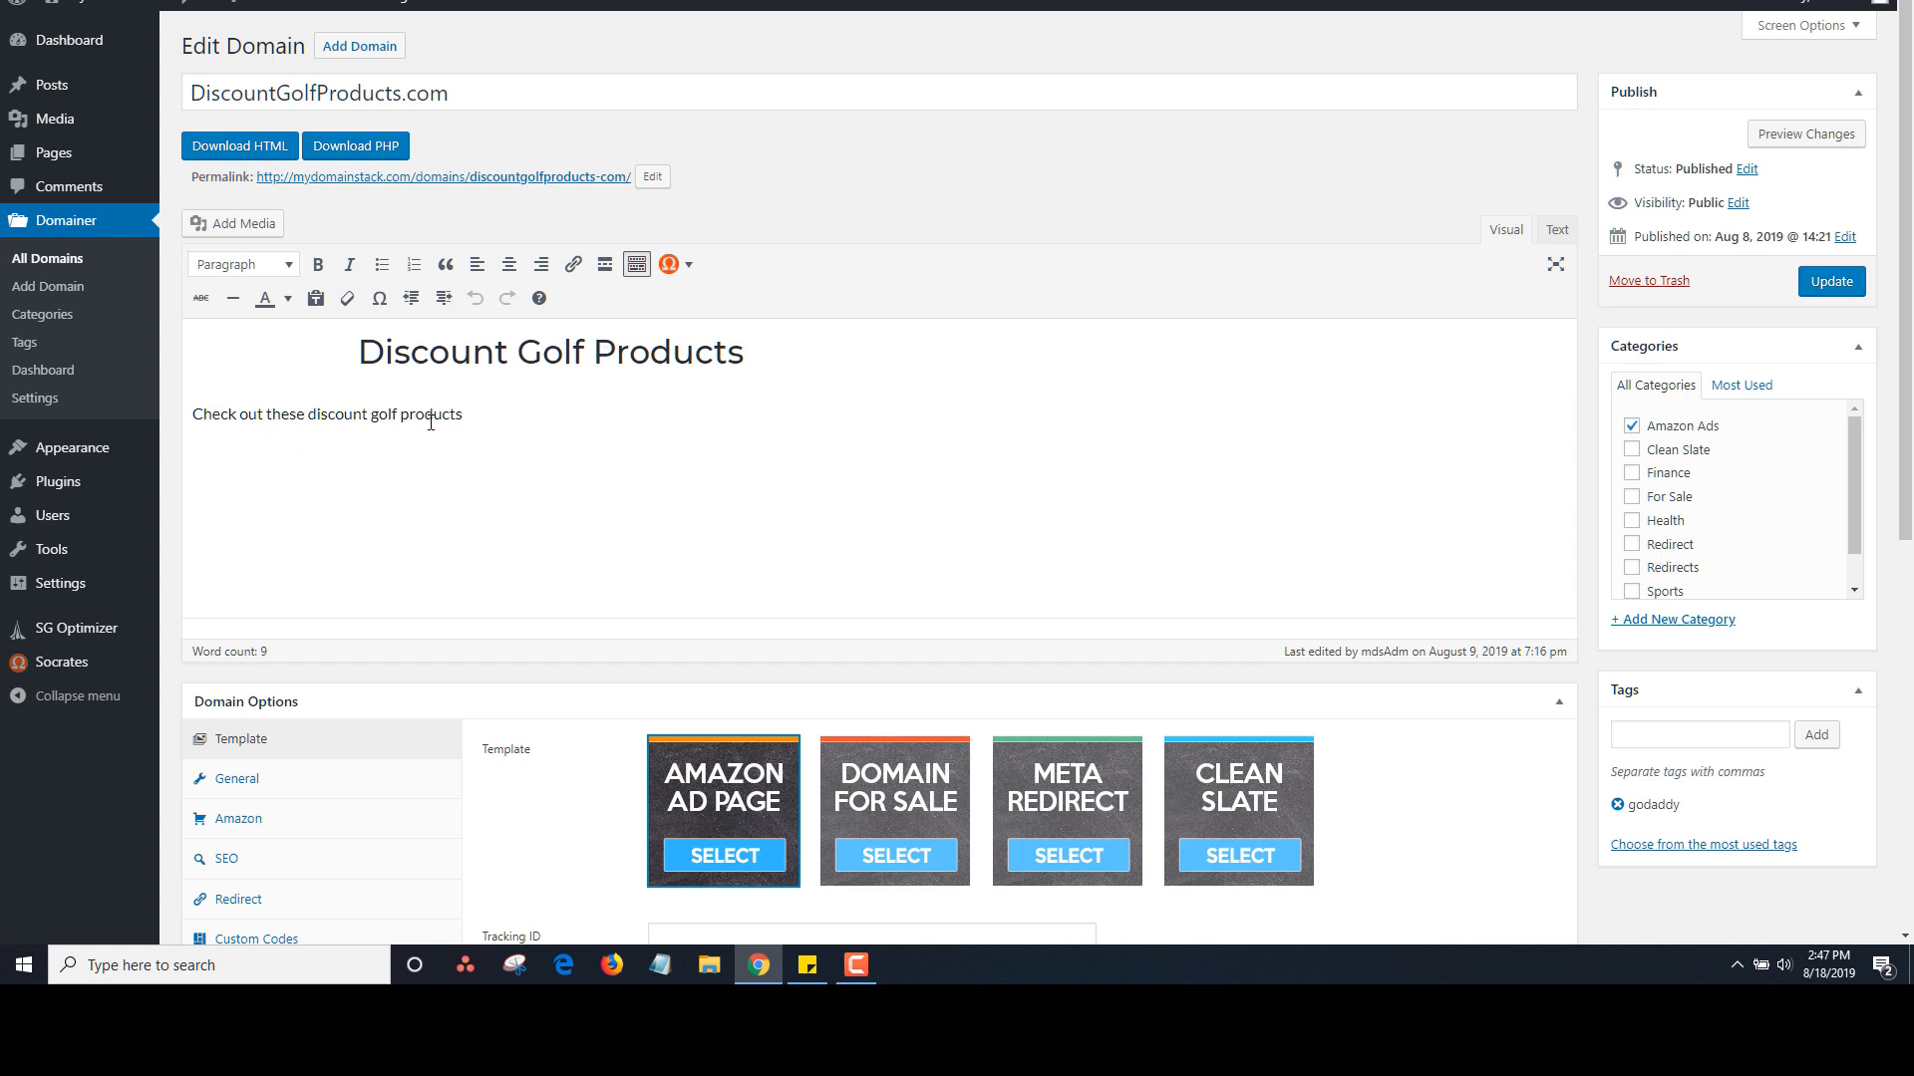
scroll(431, 422, down, 5)
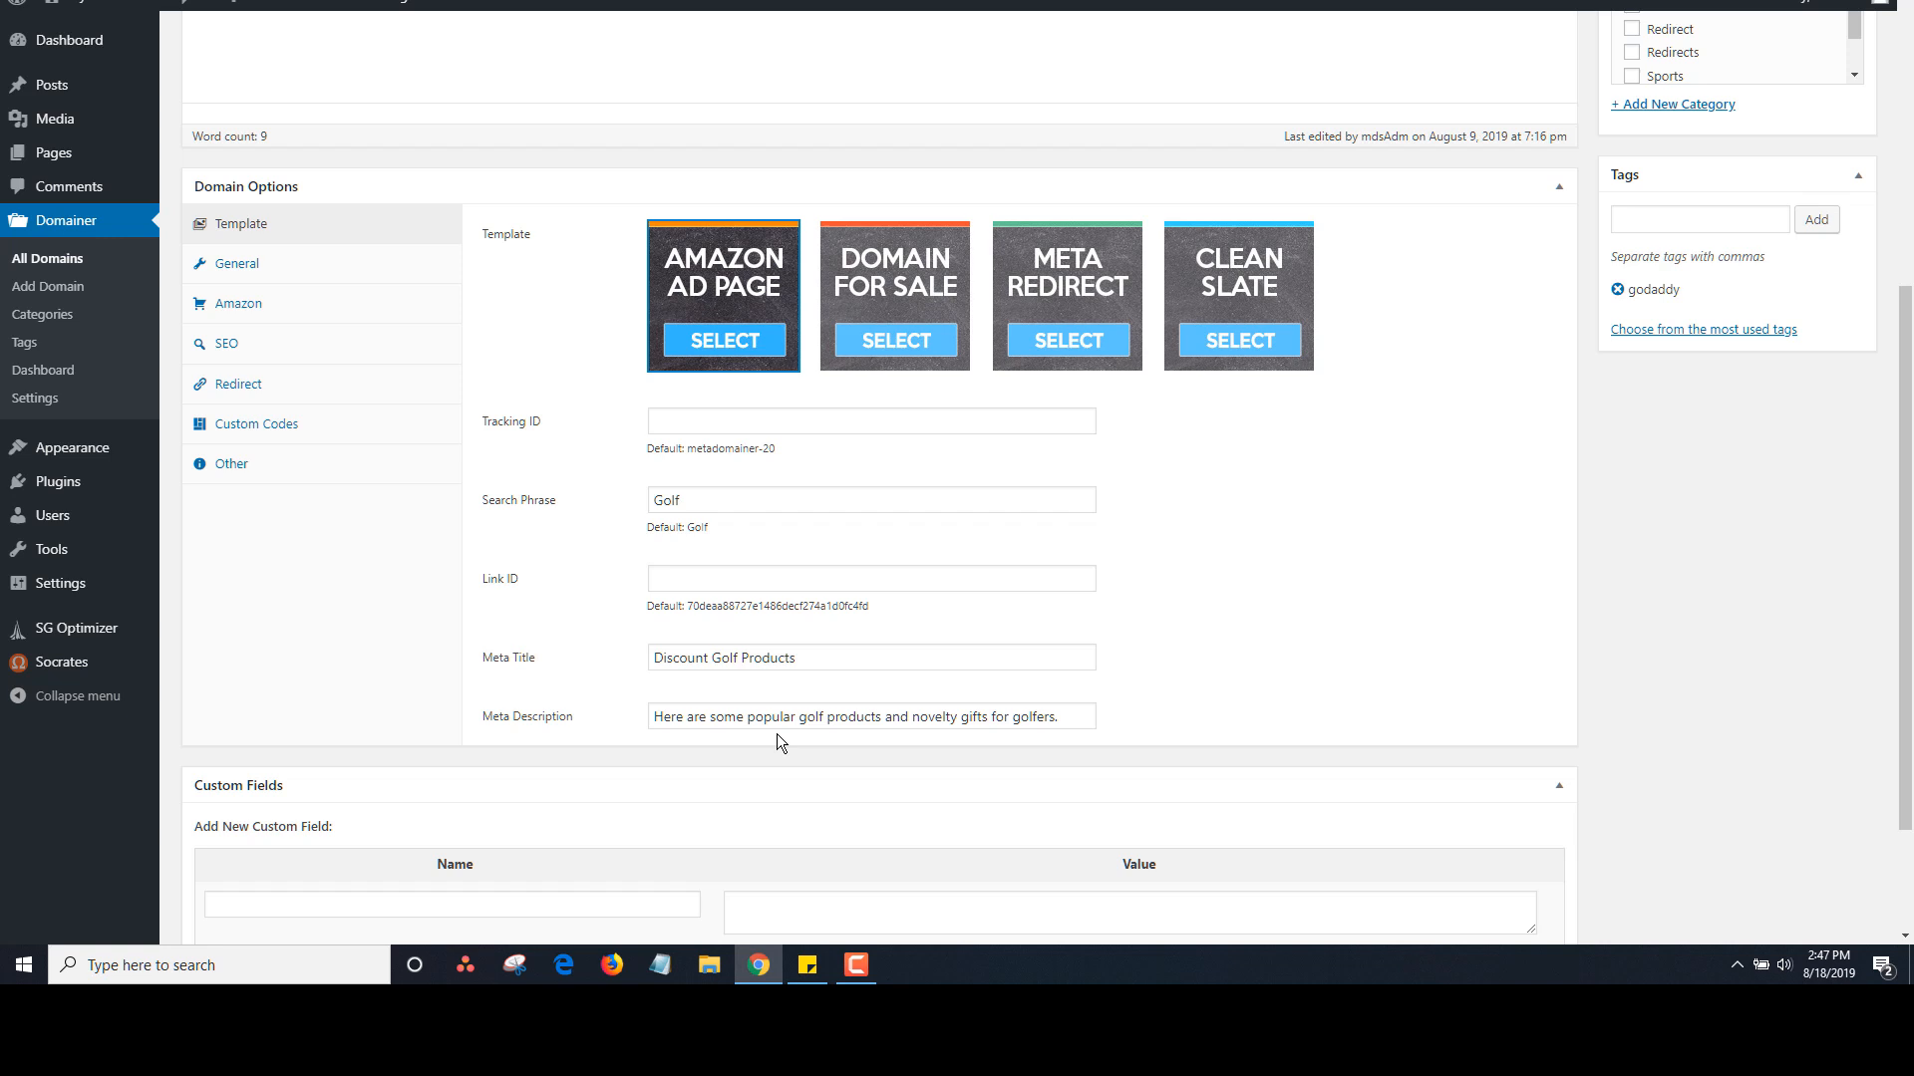
Review its General, Amazon, SEO, Redirect, Custom Codes and Other domain option tabs
click(247, 279)
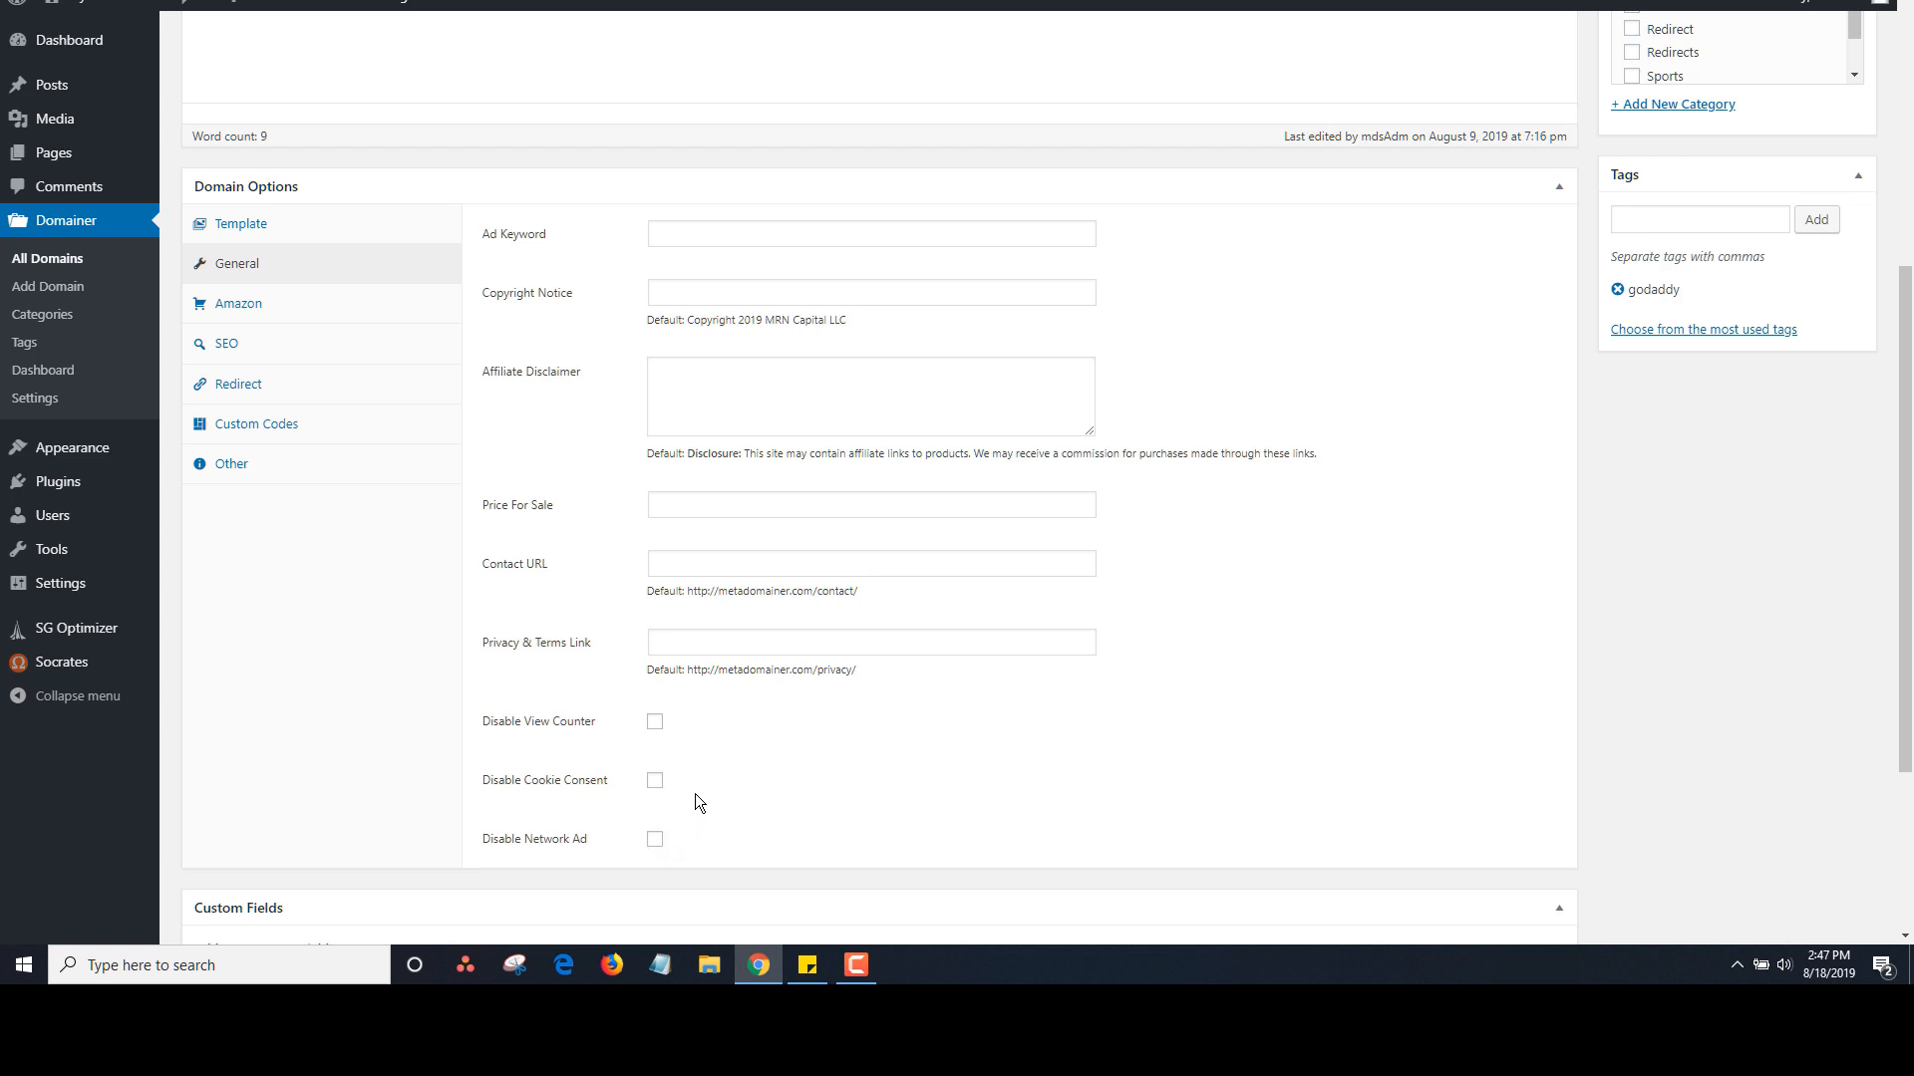
click(265, 315)
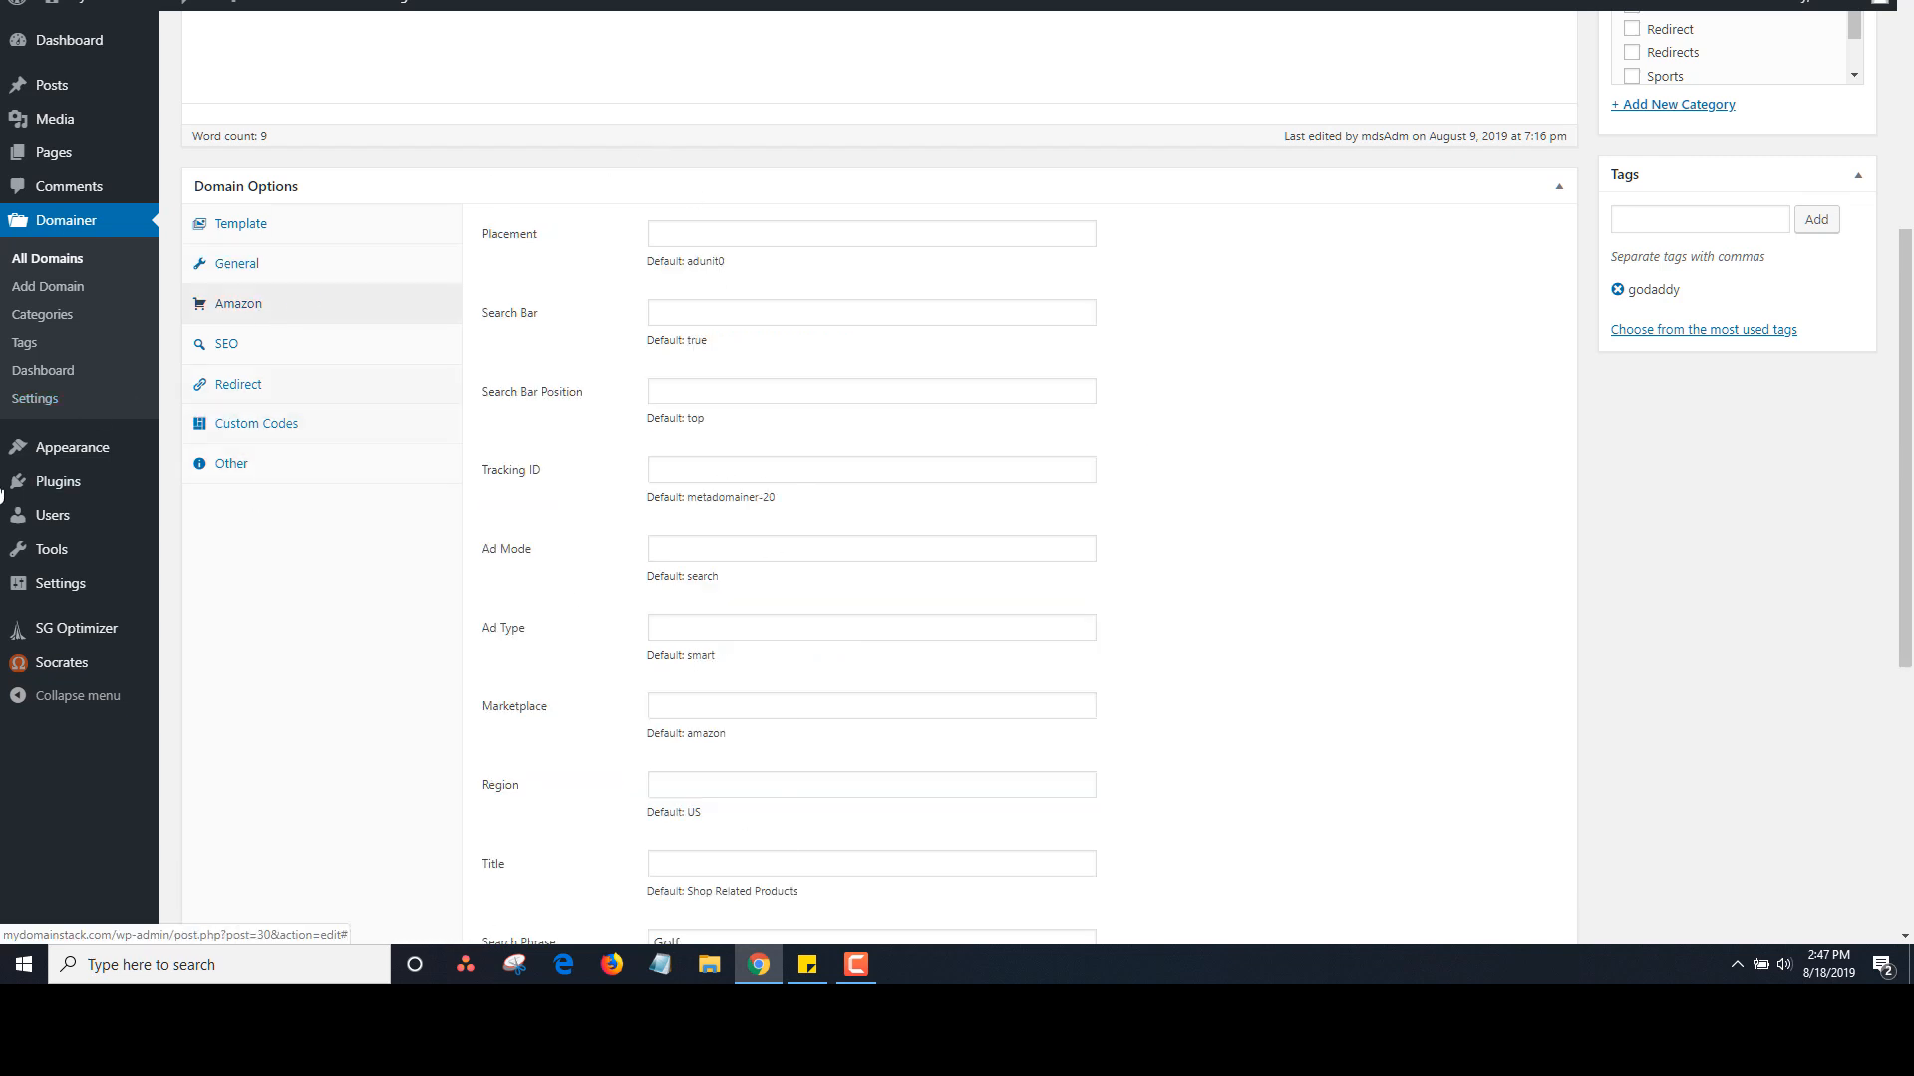
click(299, 345)
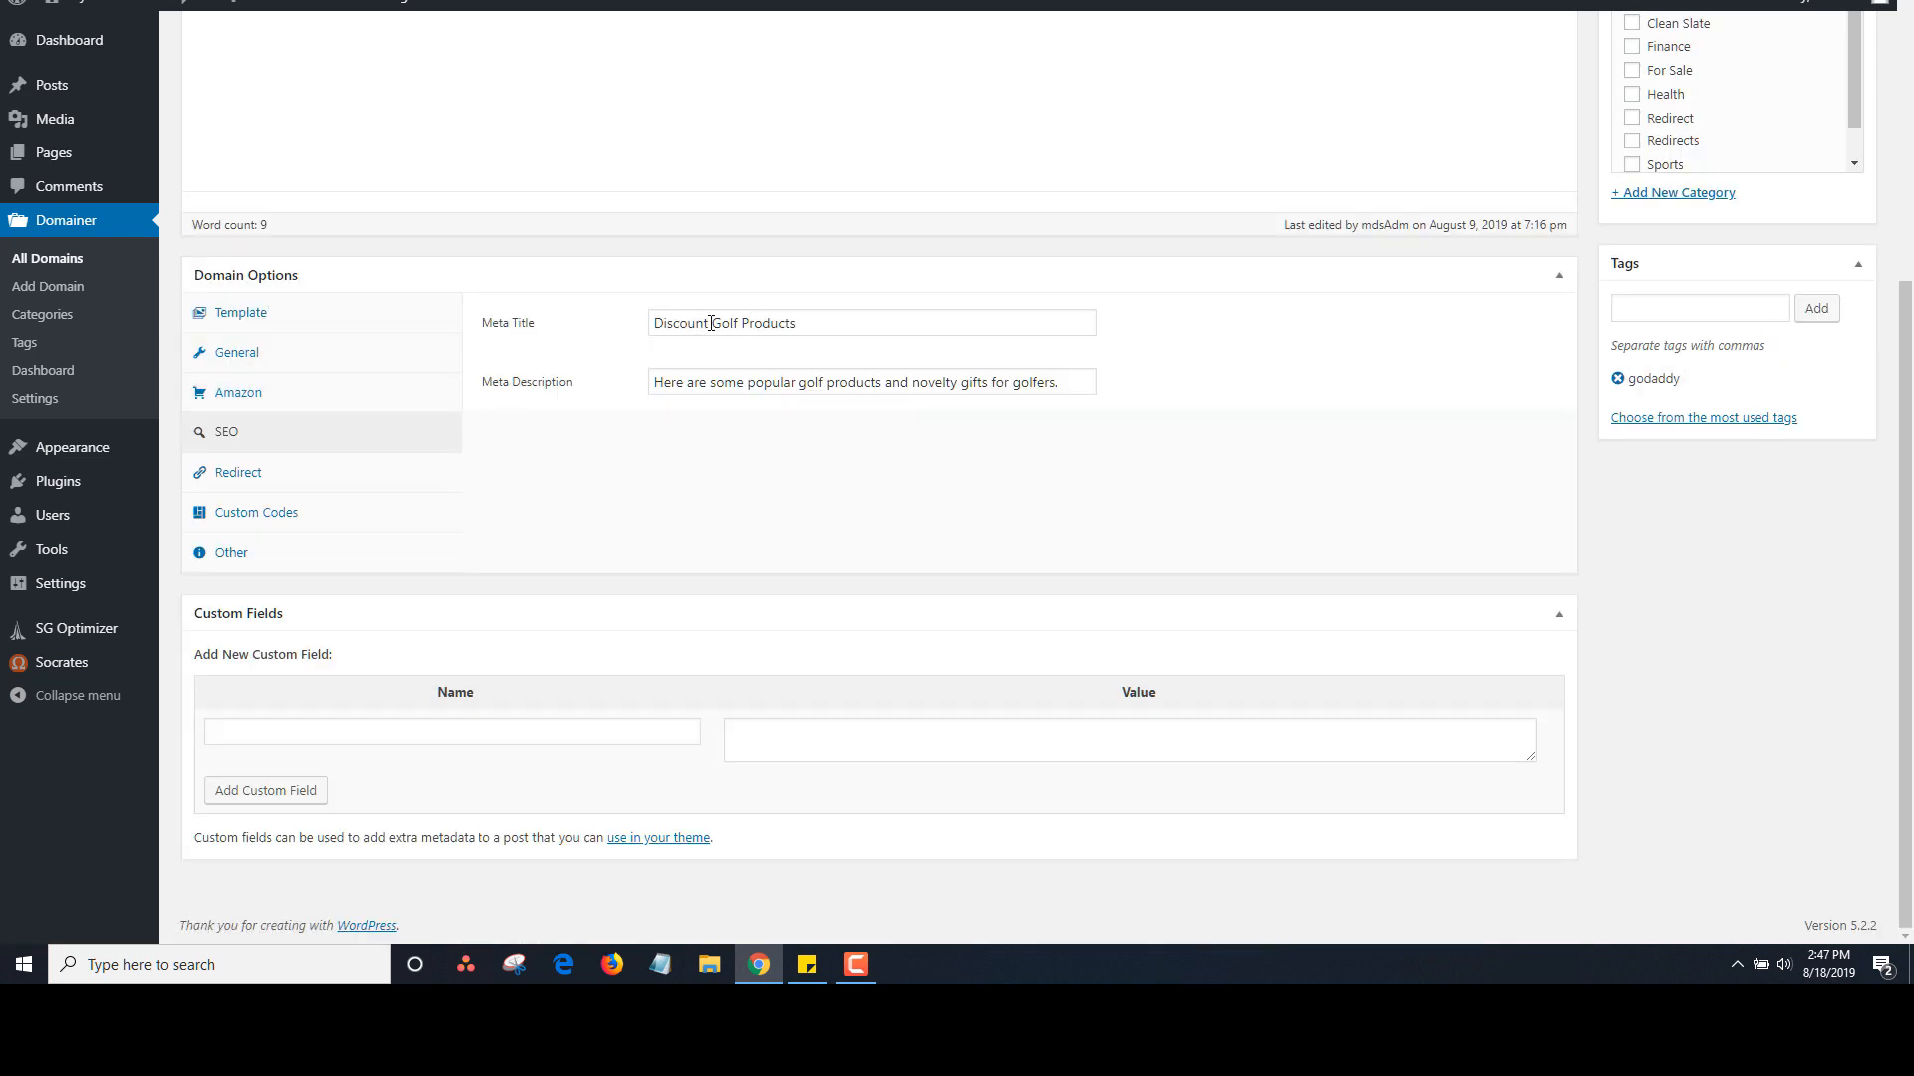
click(319, 480)
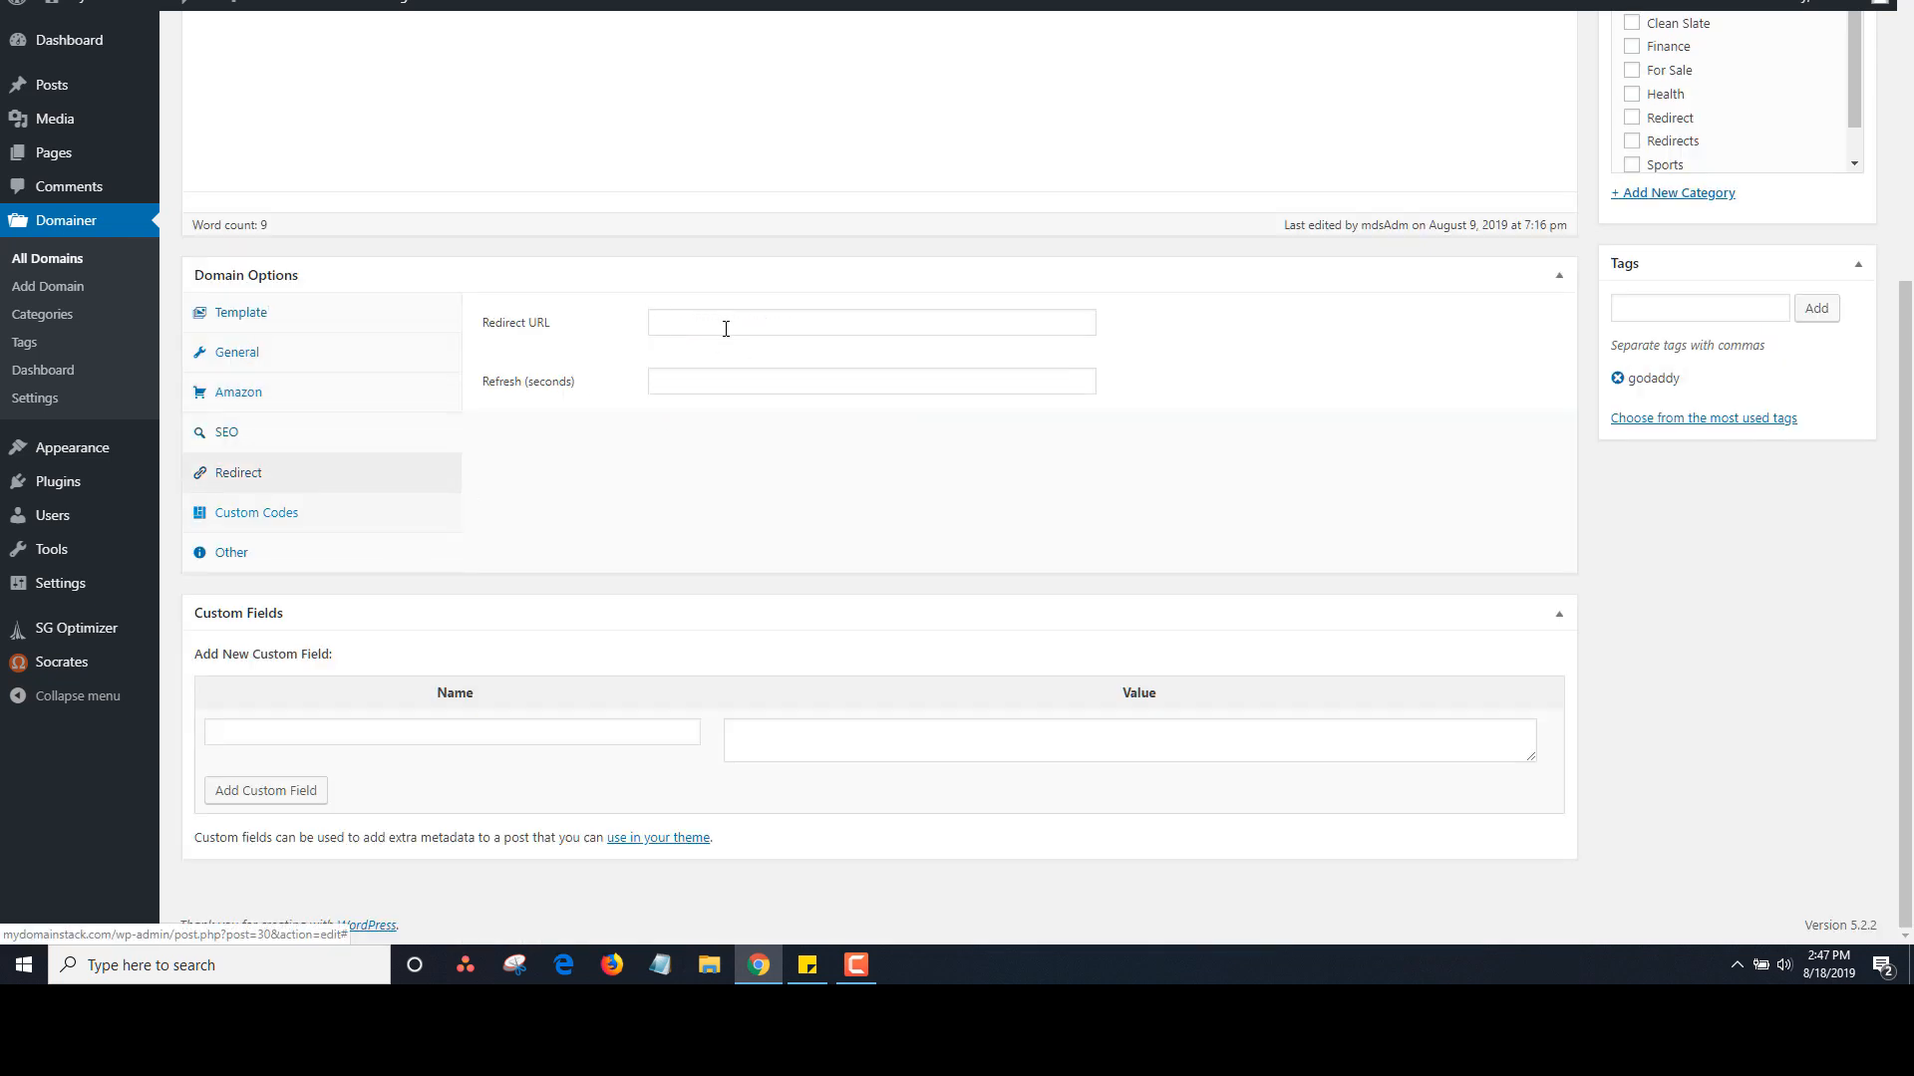
click(342, 525)
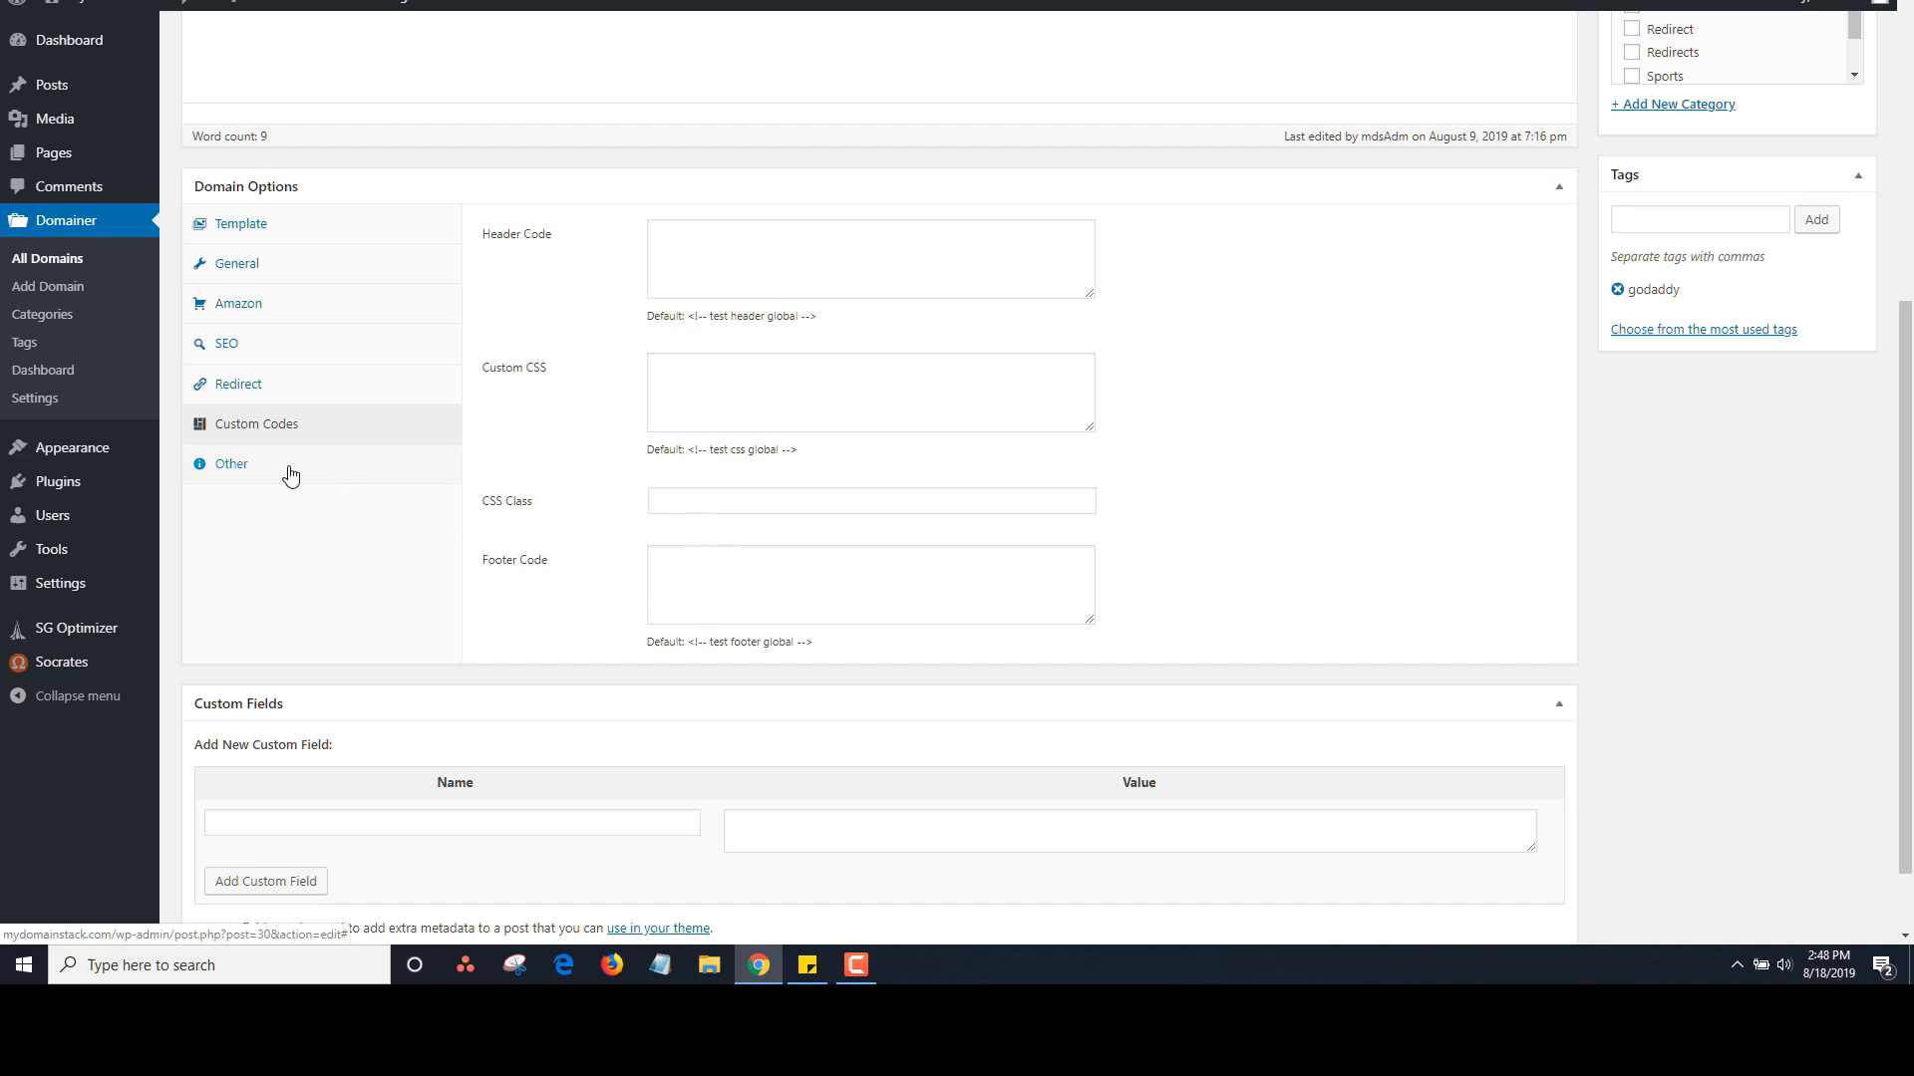
click(324, 466)
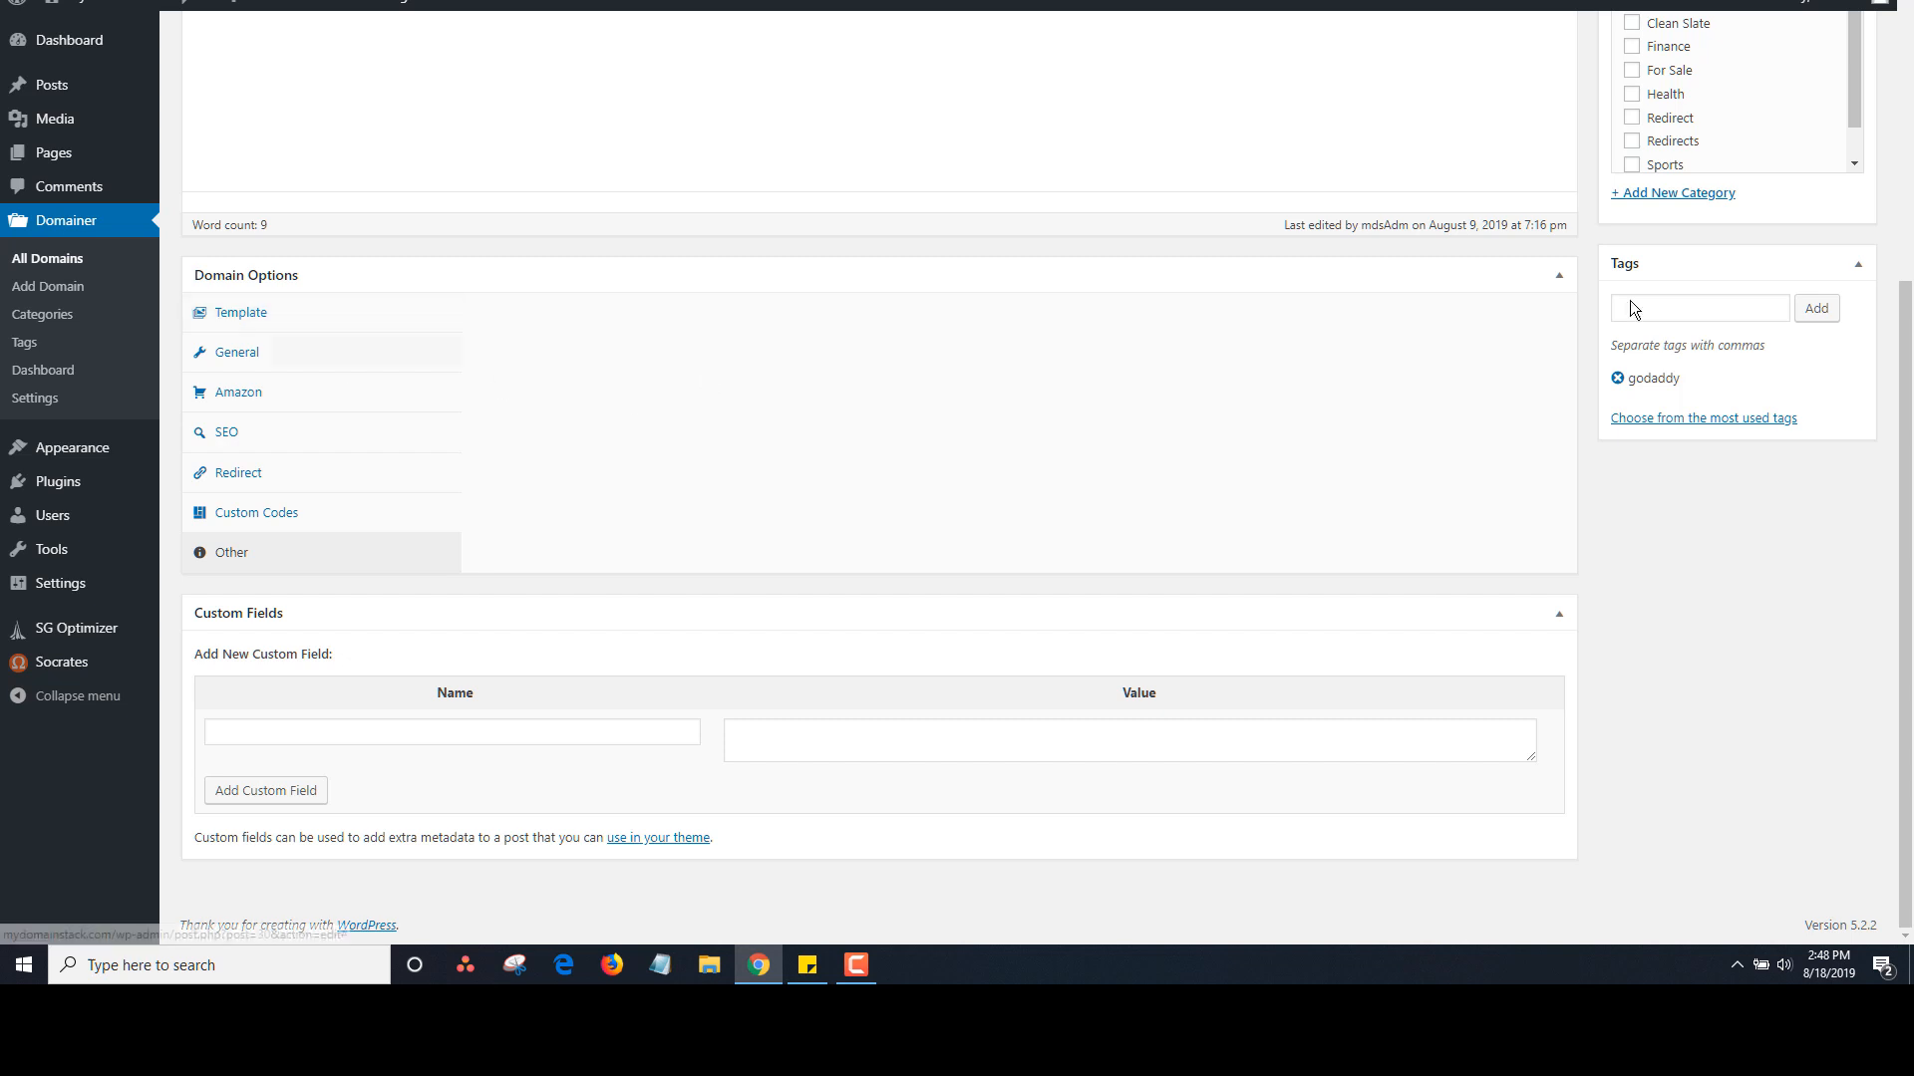
scroll(1890, 362, up, 5)
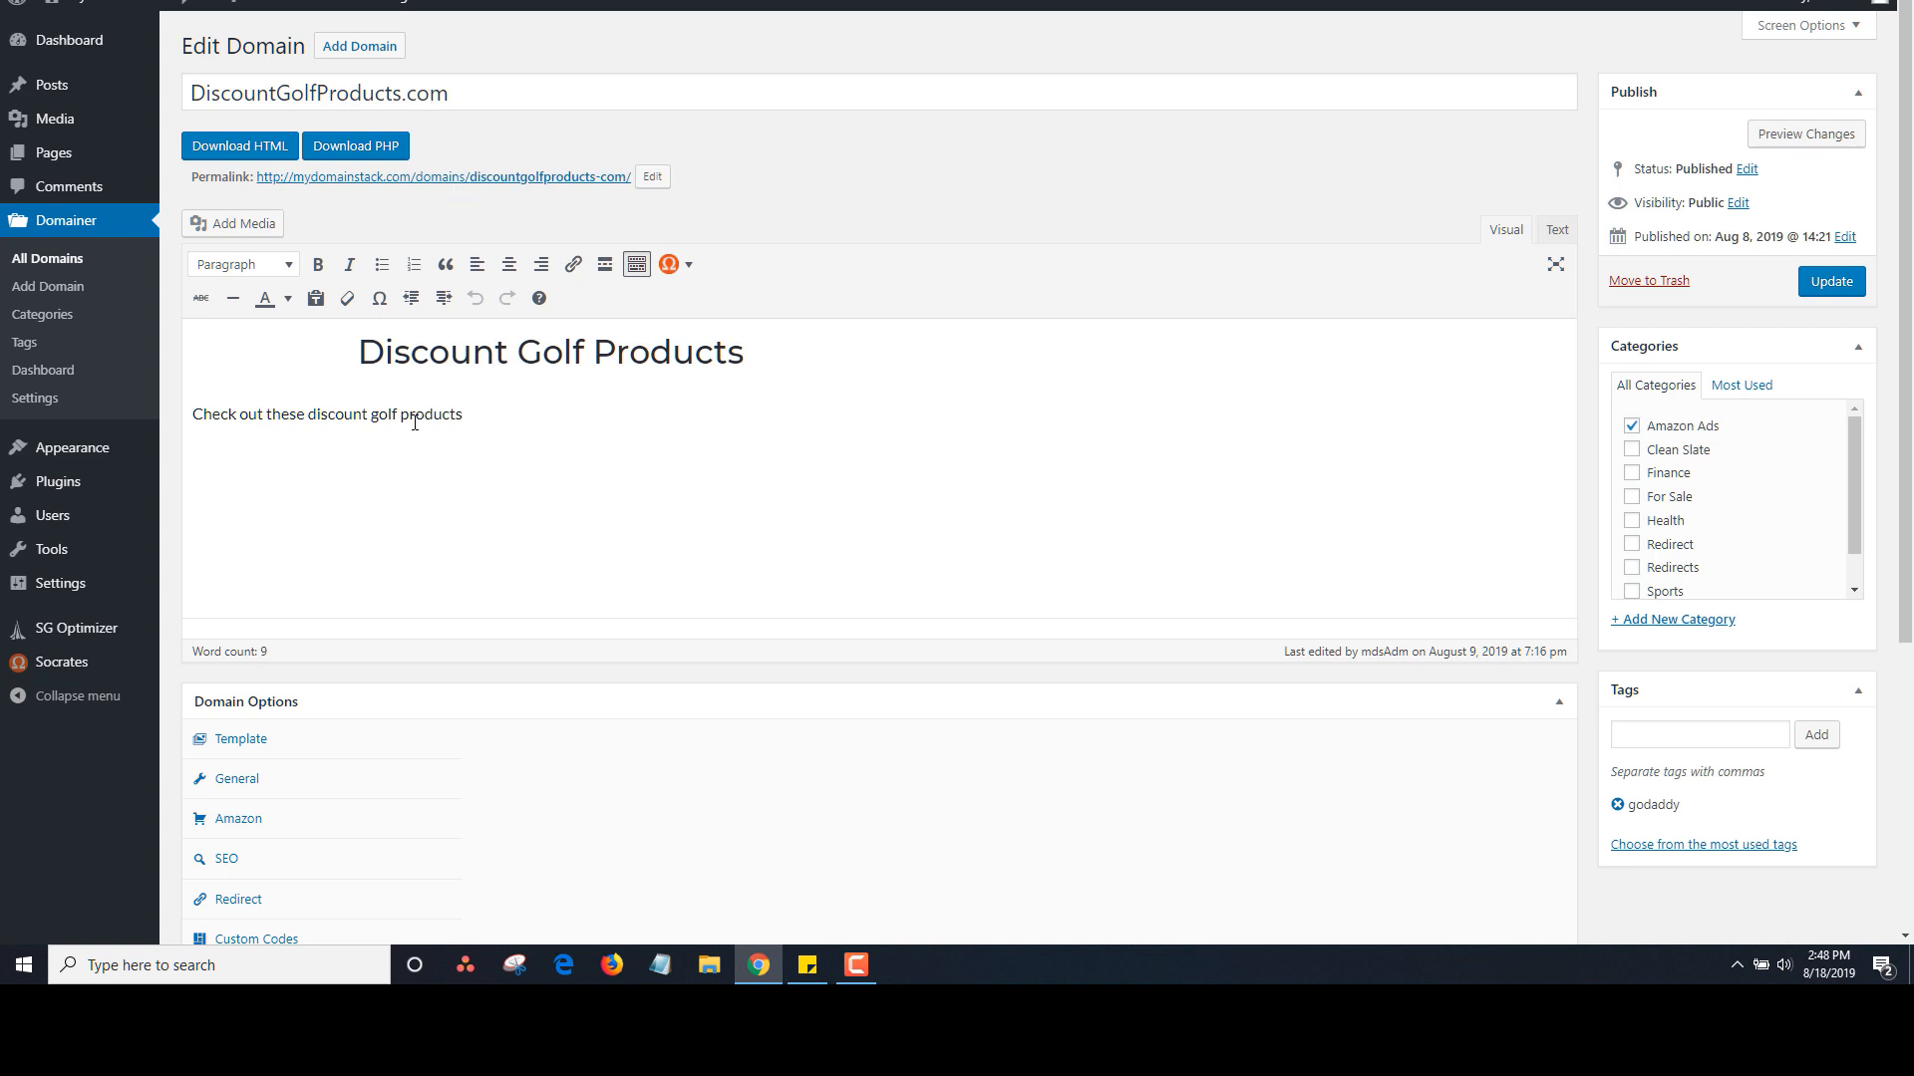
Check the template choices, preview the live golf landing page, then download it as index.html
drag(1905, 334, 1854, 688)
click(241, 329)
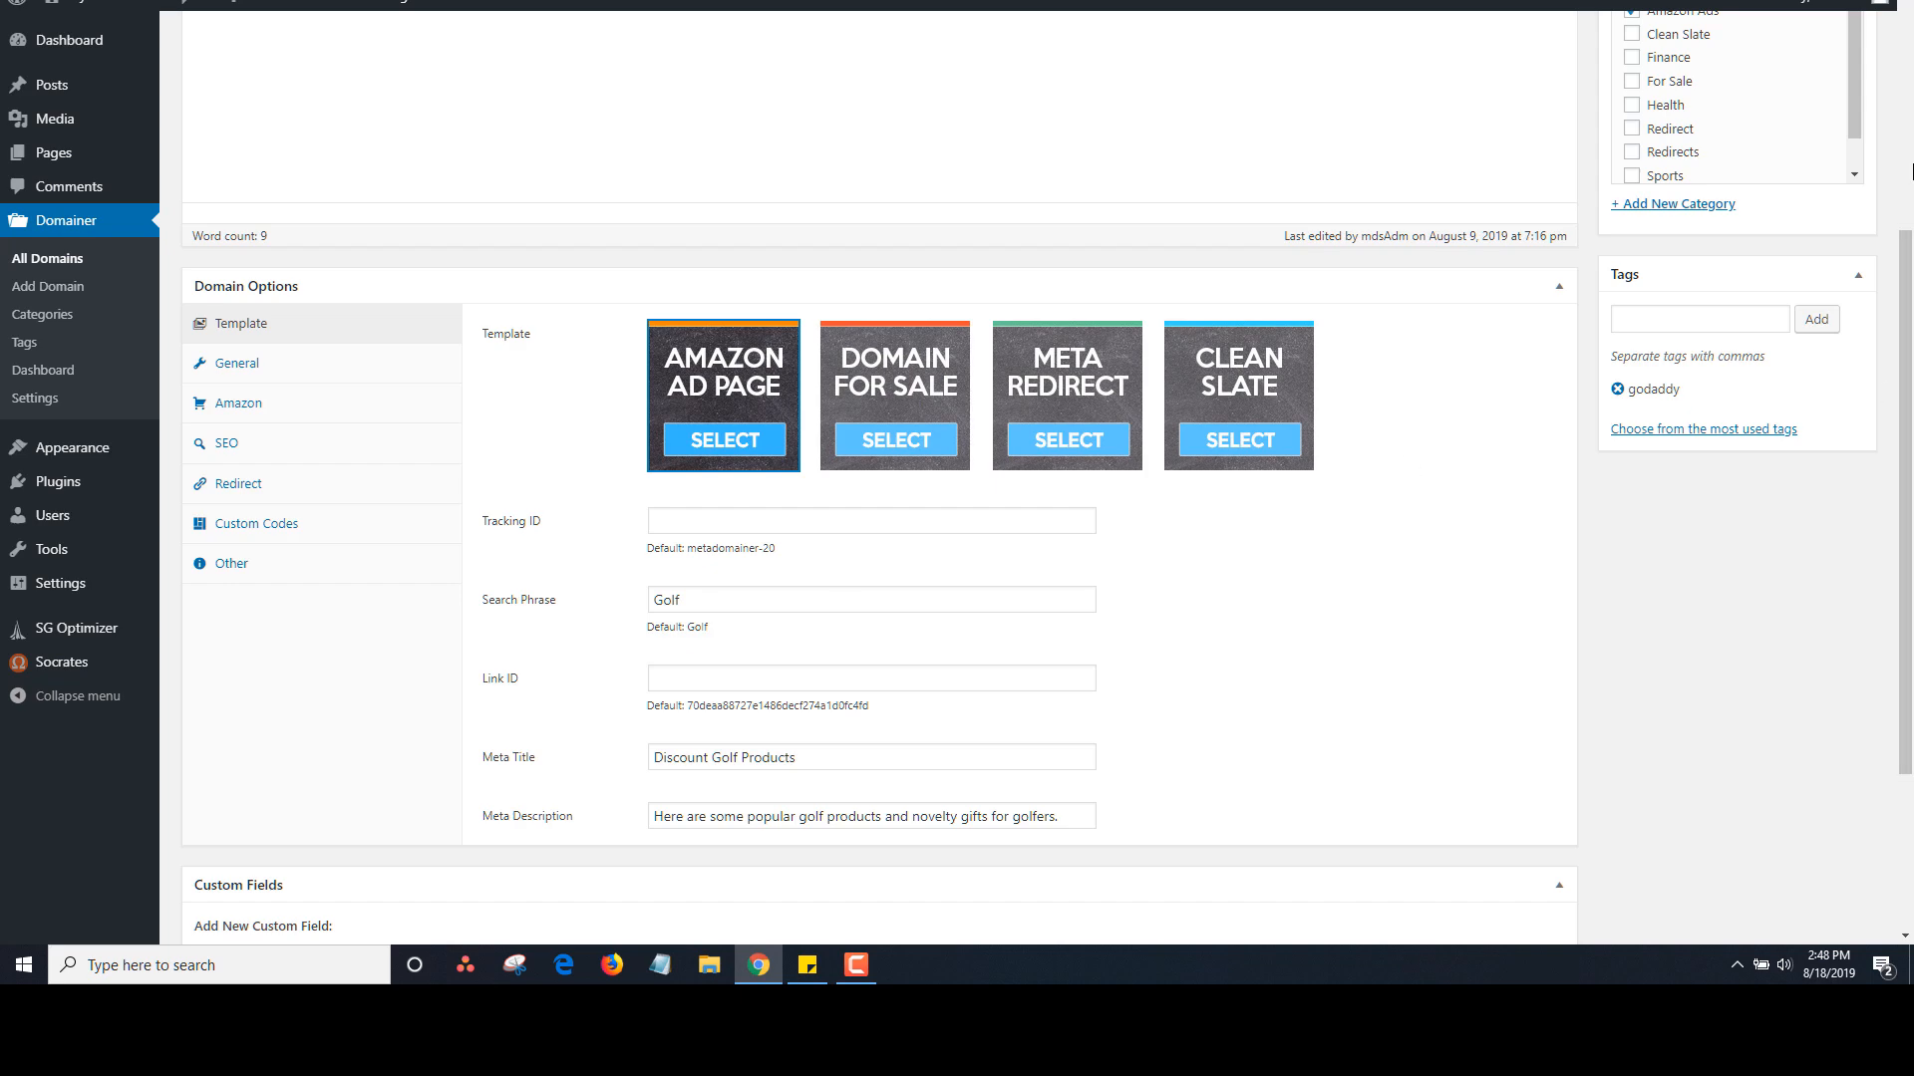
drag(1905, 324, 1906, 80)
click(521, 178)
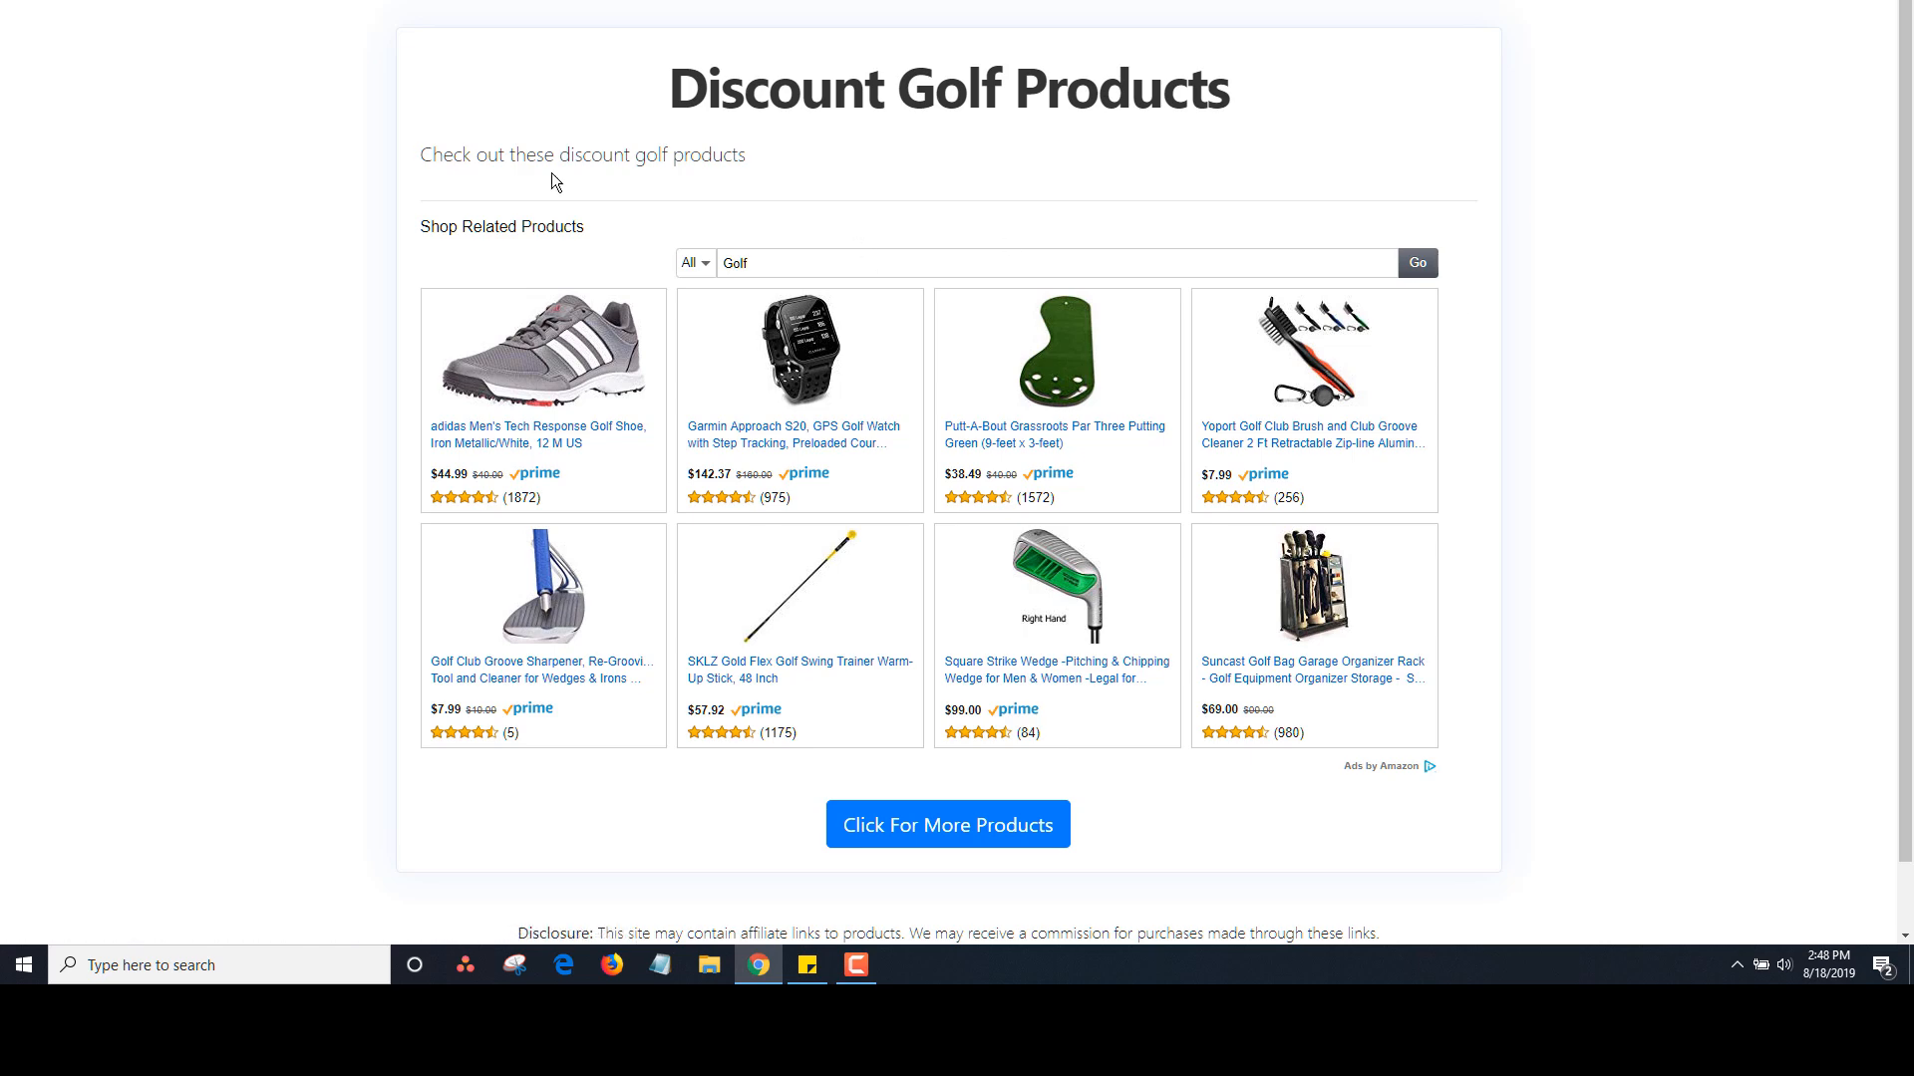
key(alt+Left)
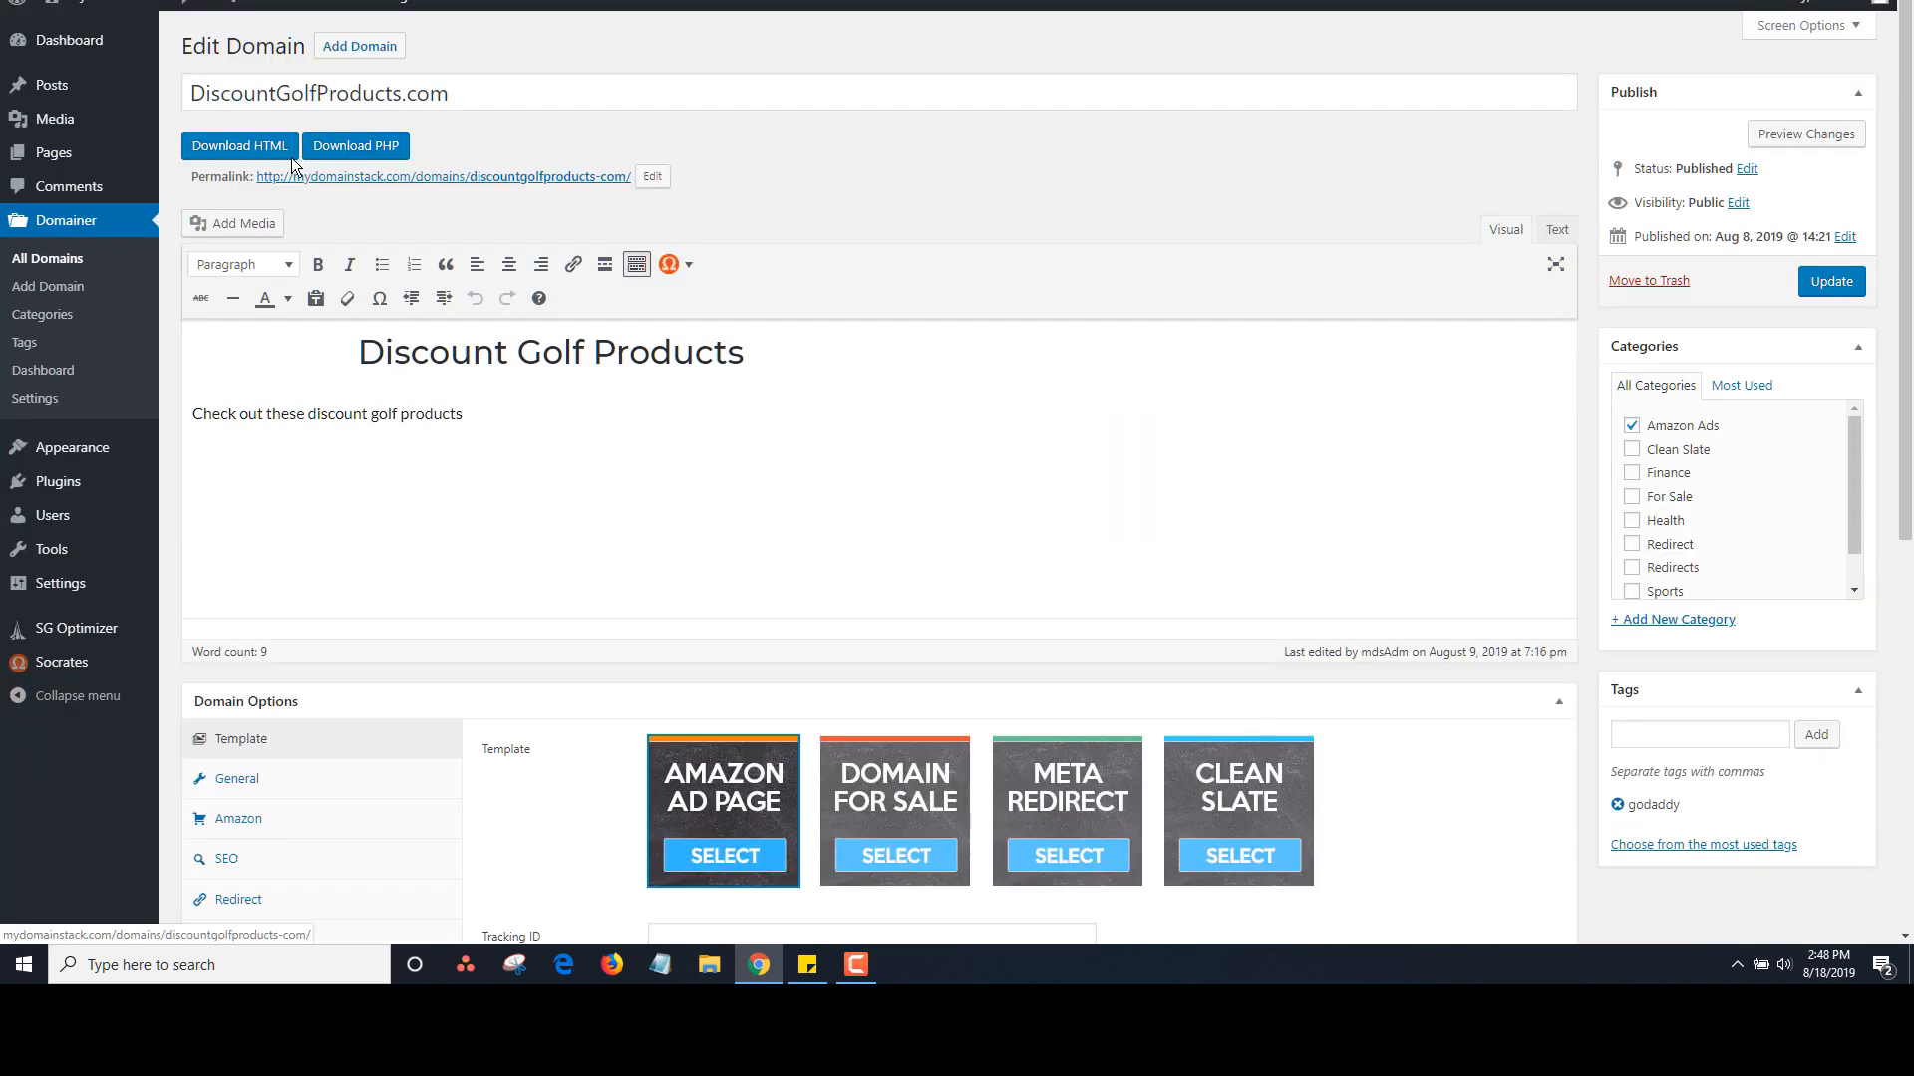
click(289, 152)
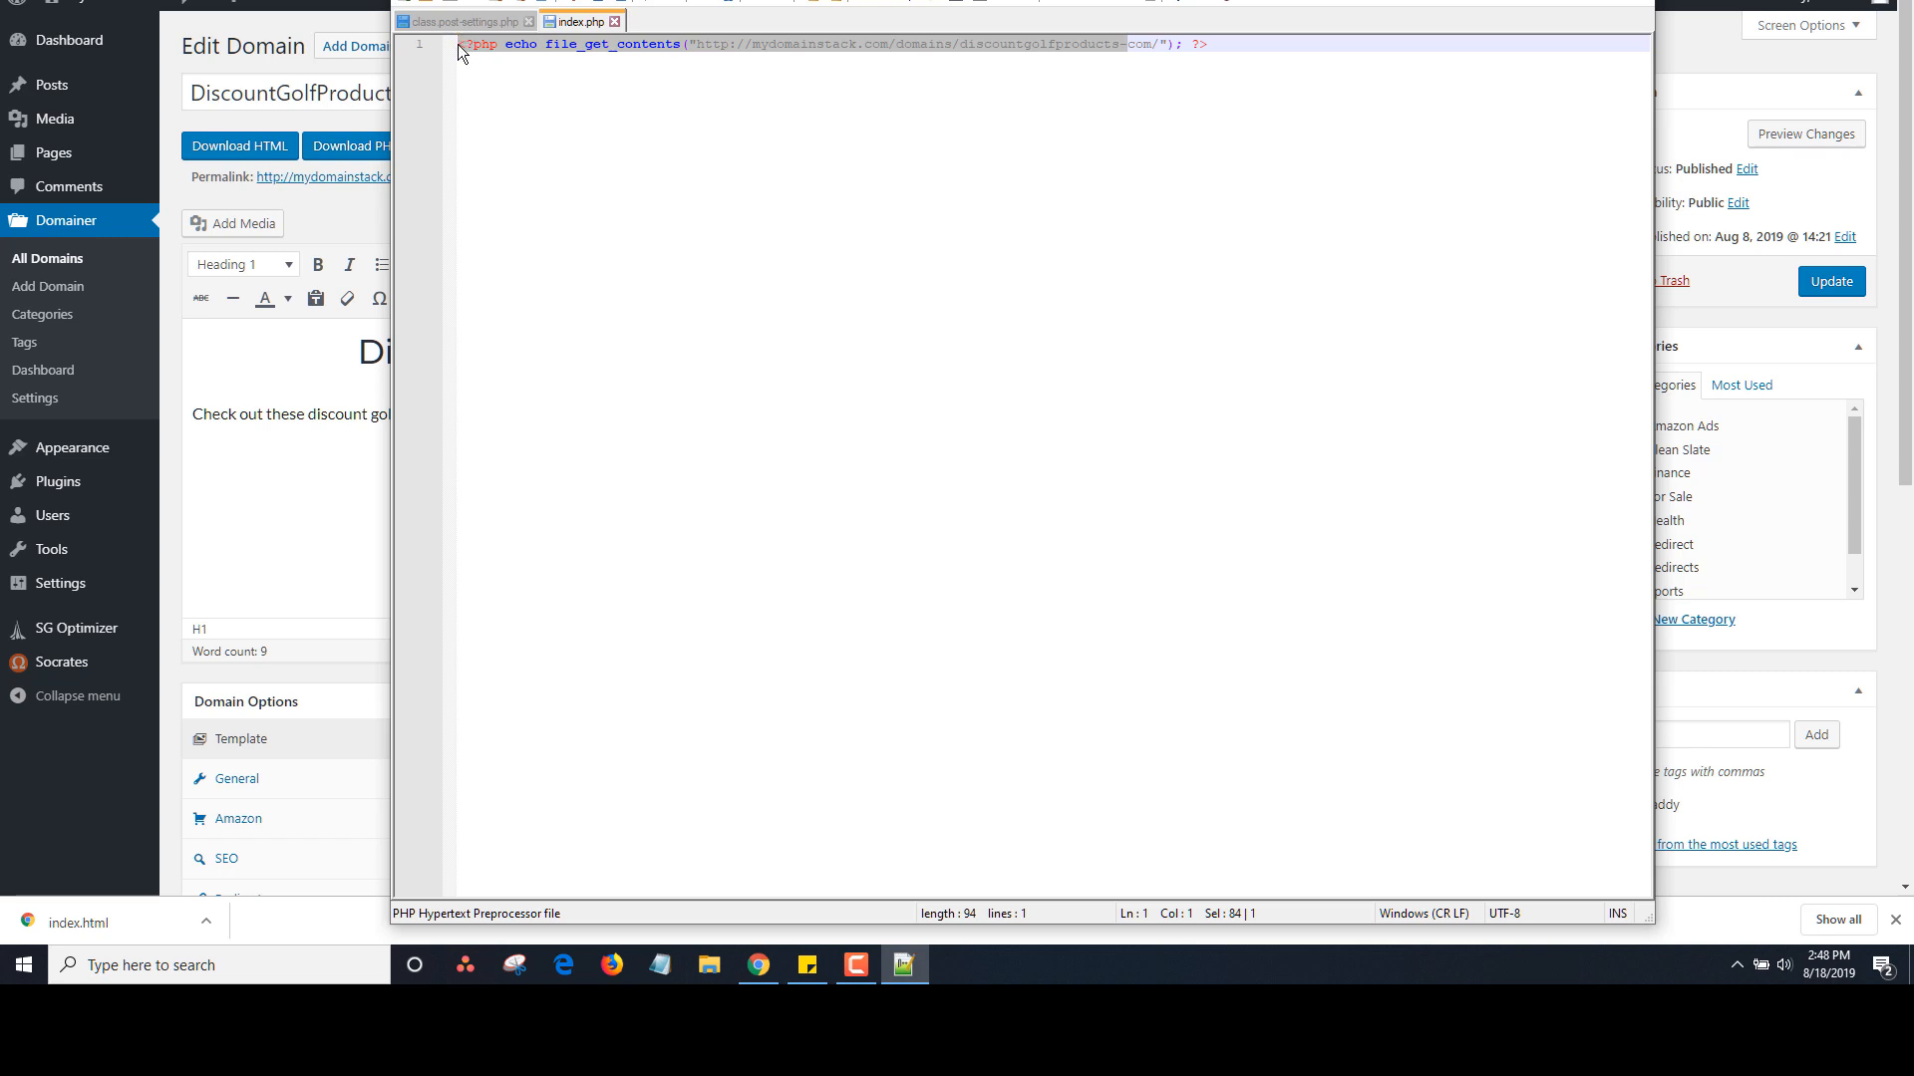
Open the downloaded index.html from the Downloads folder in Notepad++
click(1102, 48)
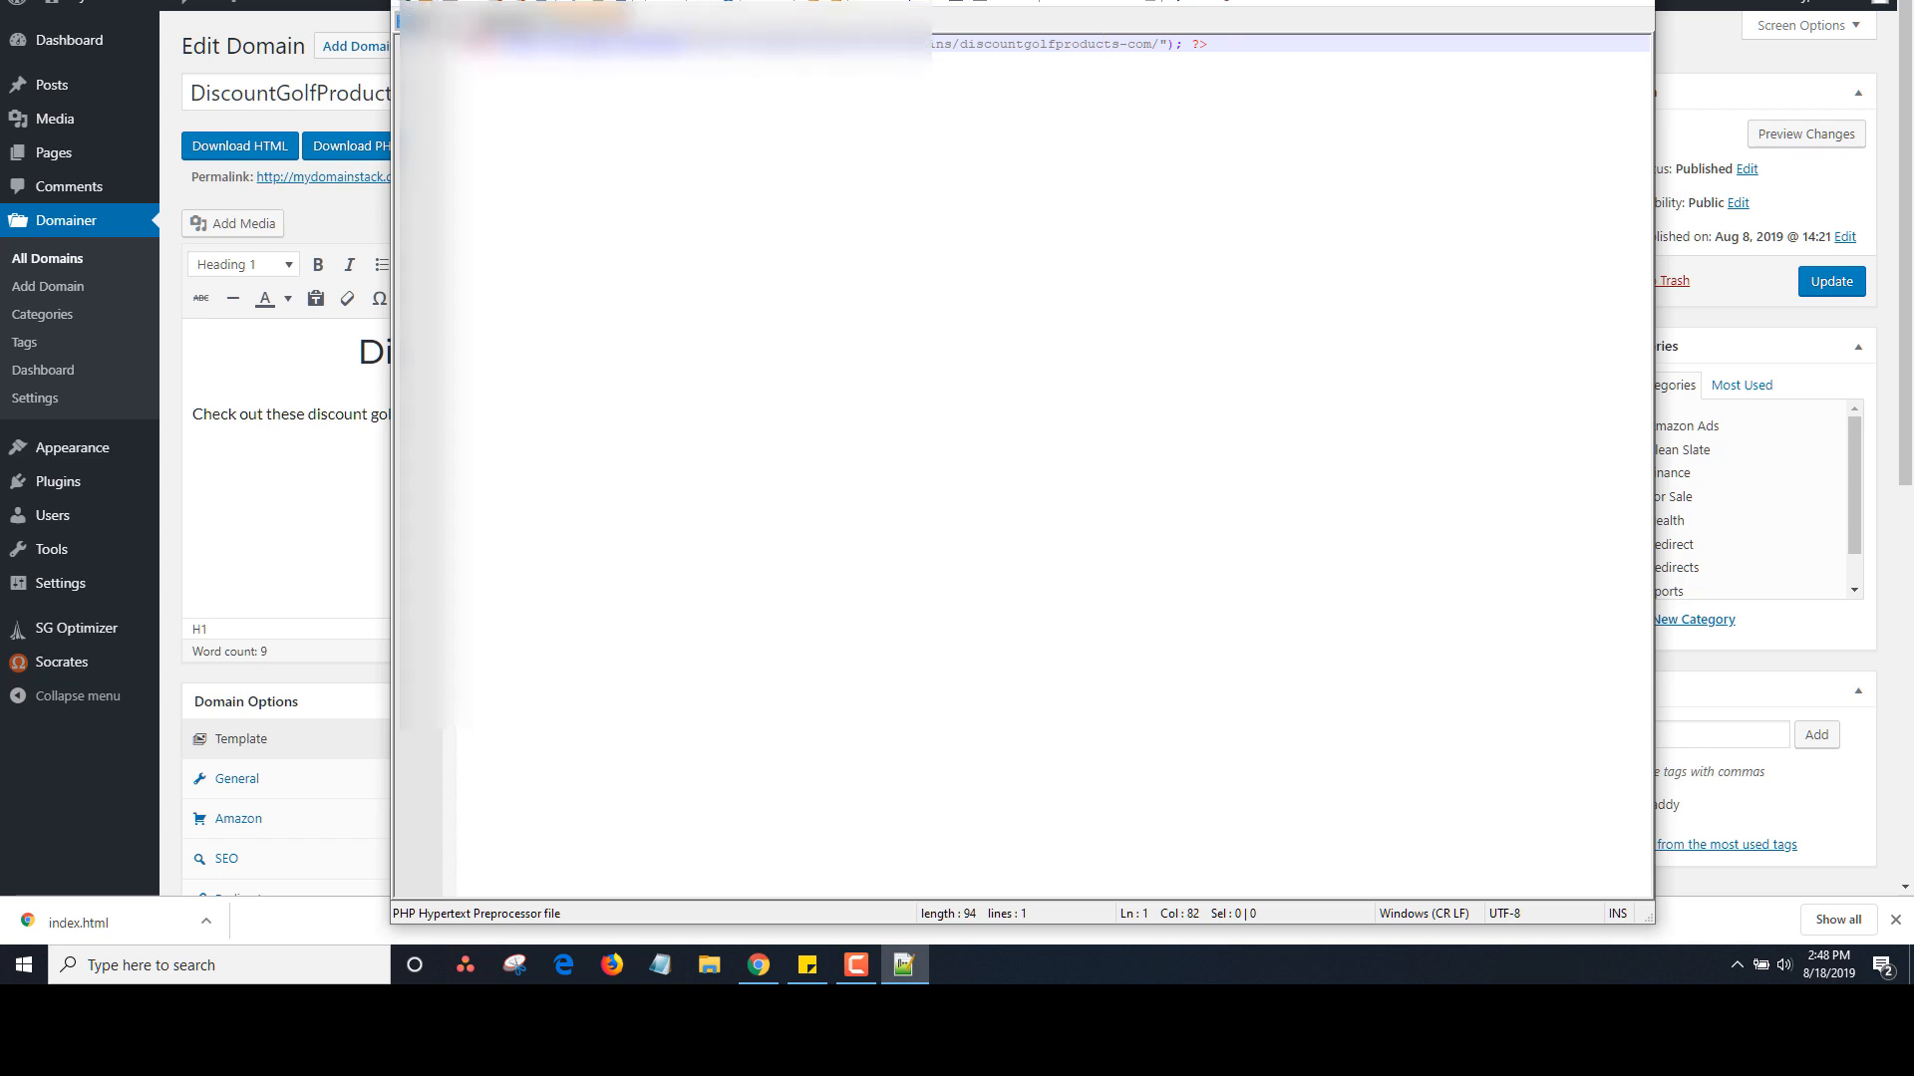
click(409, 1)
click(449, 14)
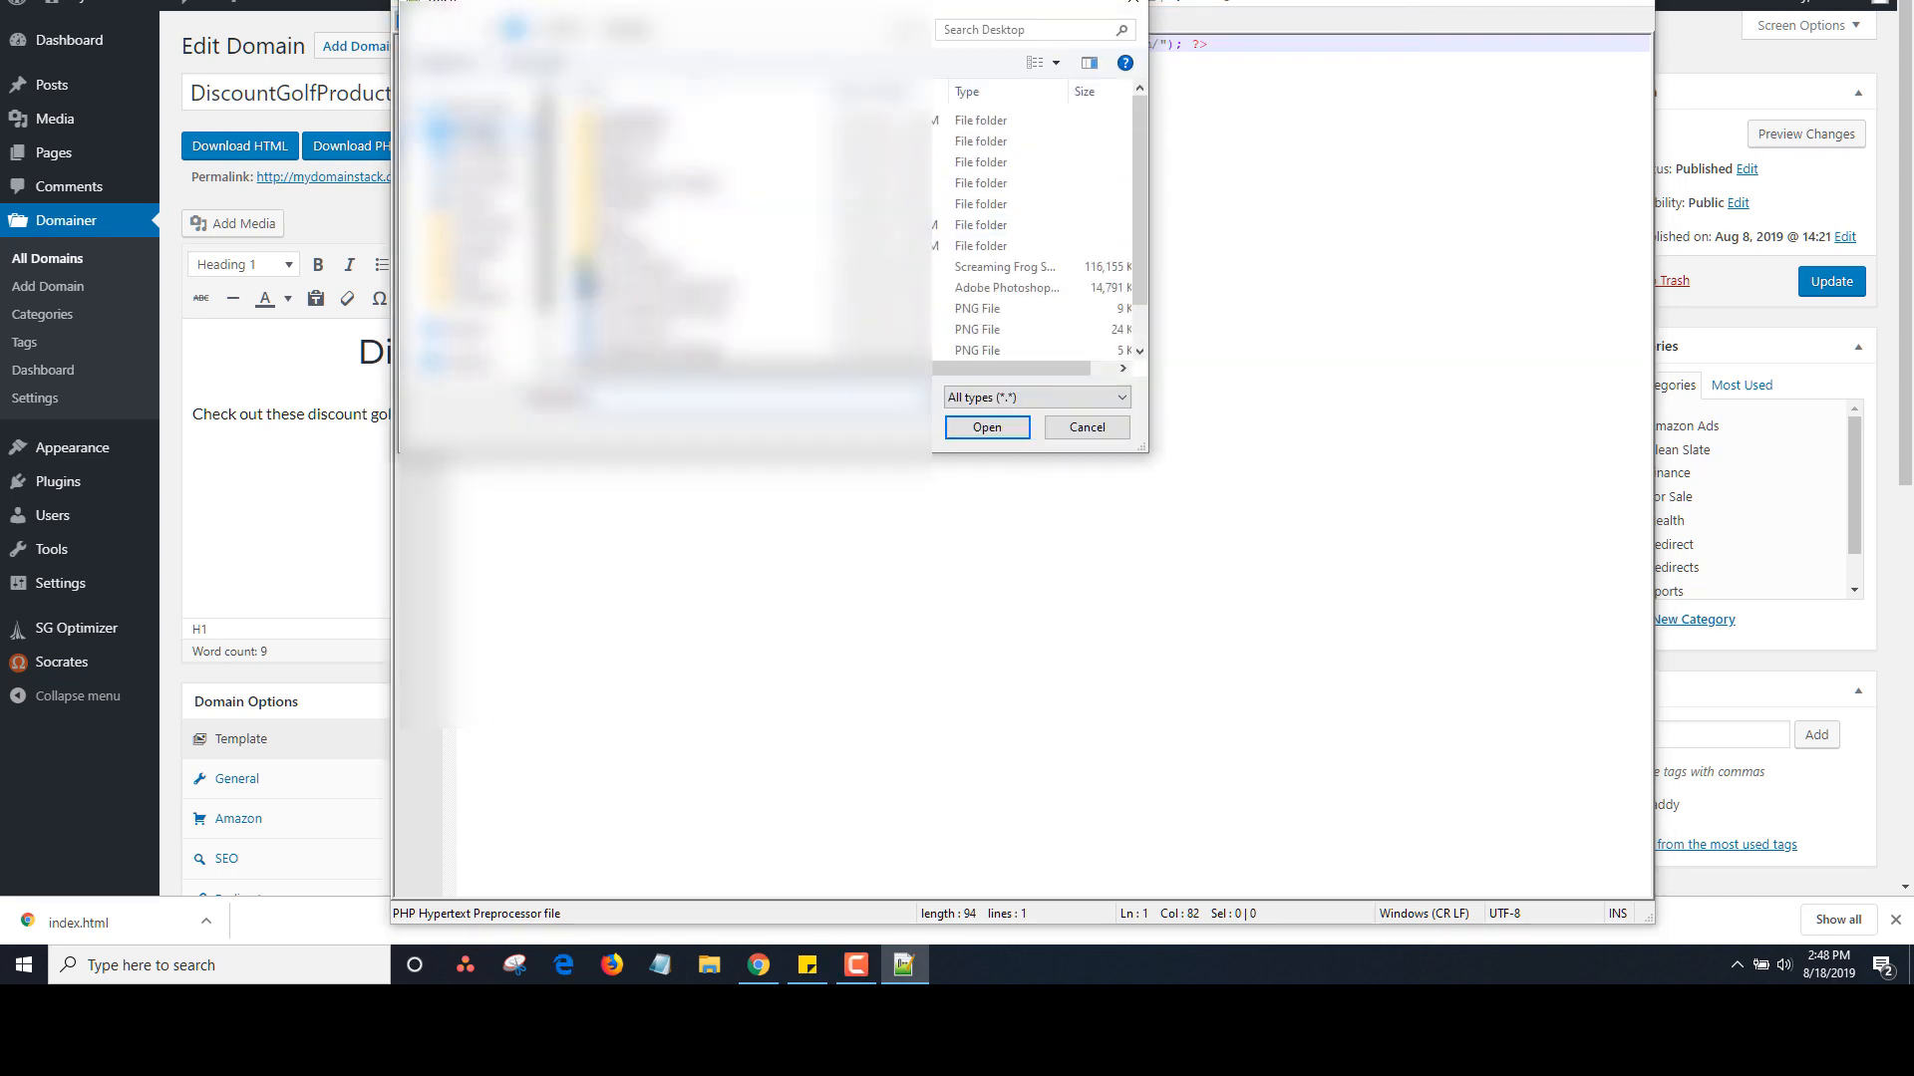
click(480, 154)
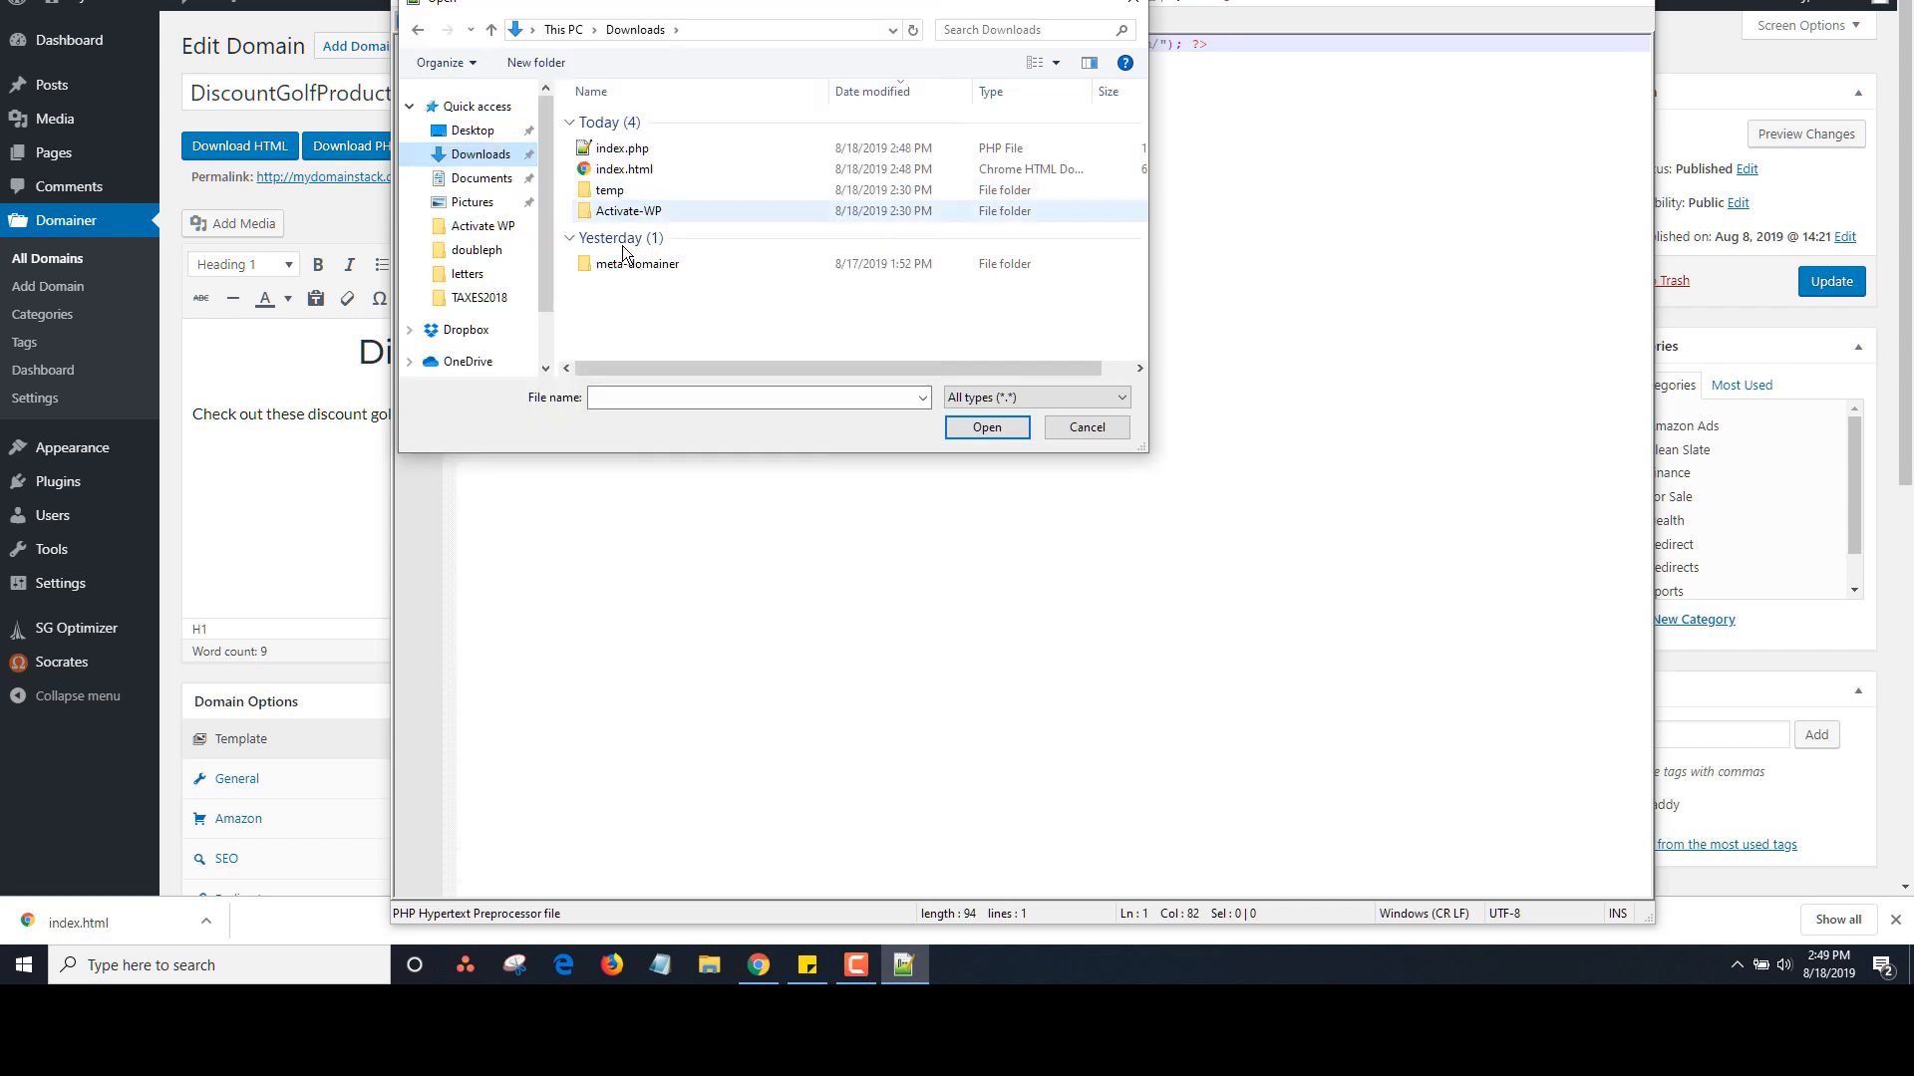
double_click(624, 169)
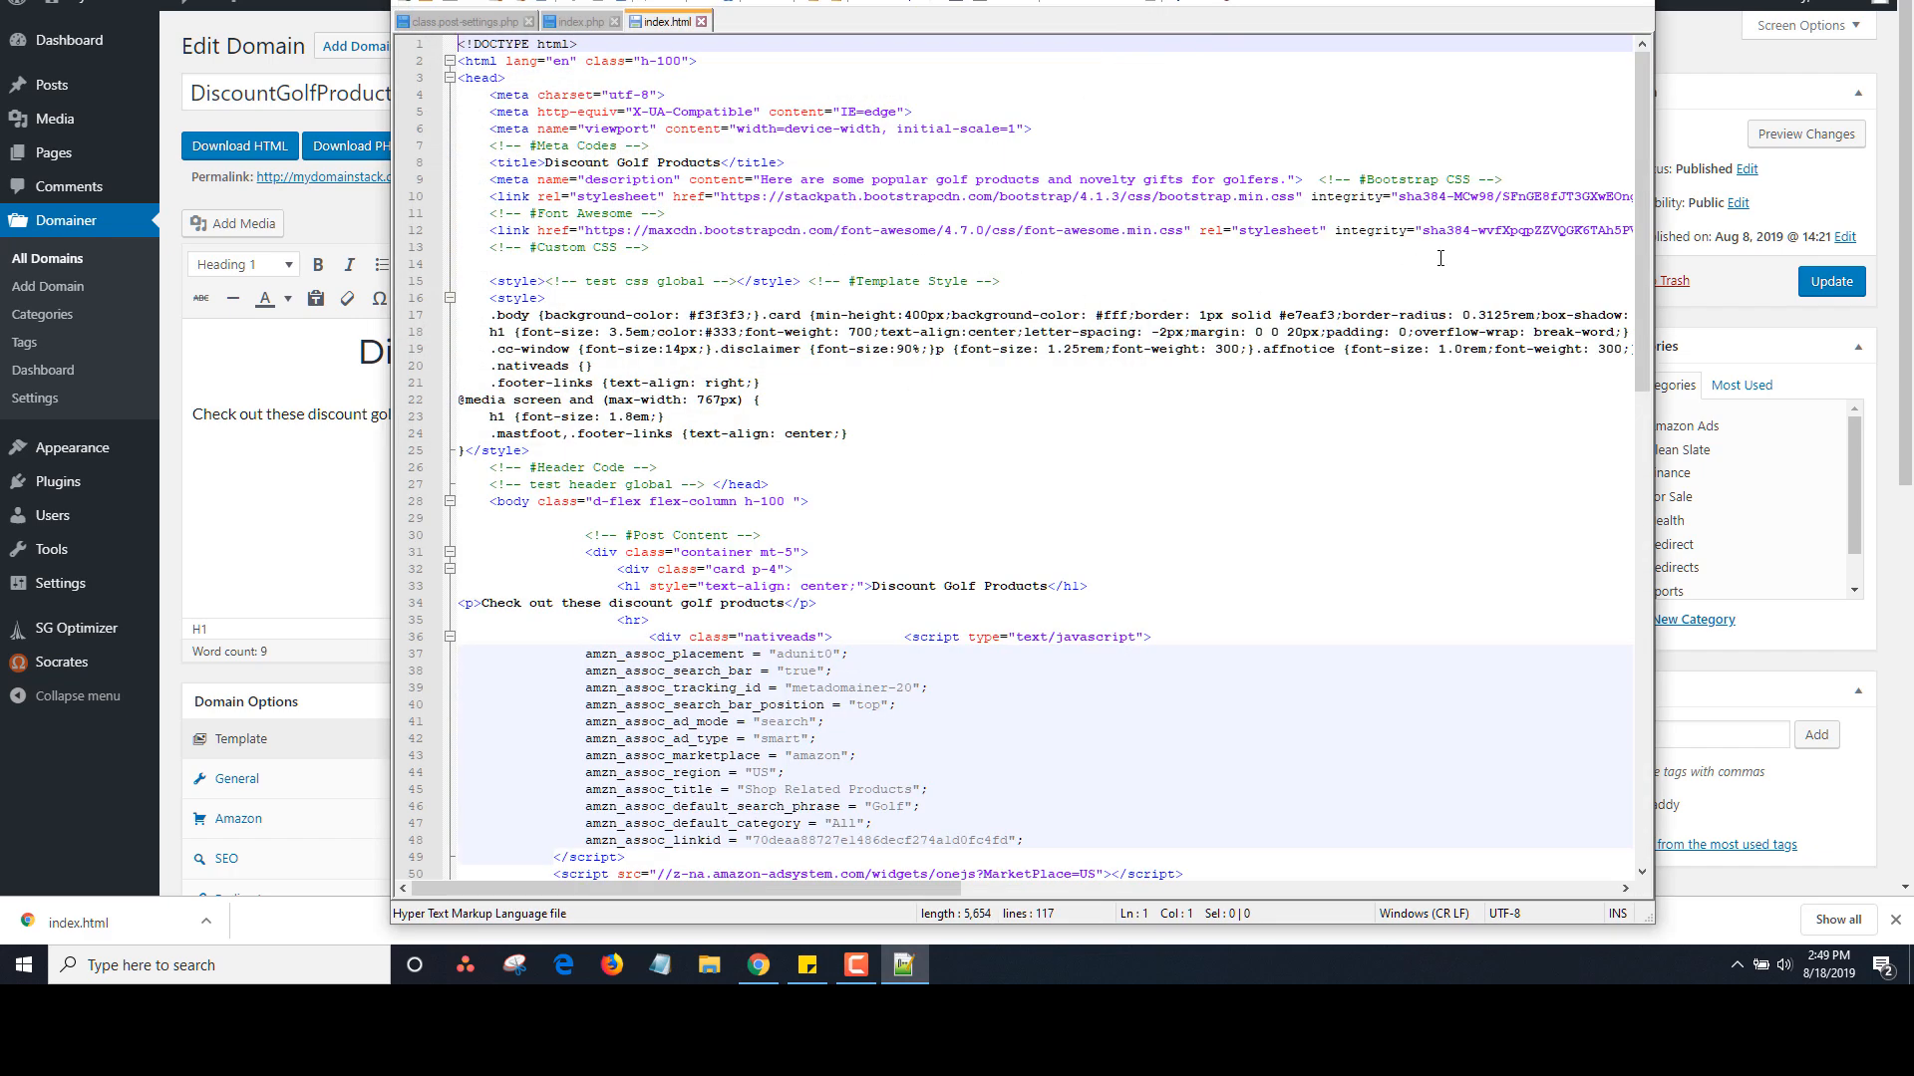
Read through index.html's 117 lines of markup, then bring index.php back to front
mouse_move(1643, 126)
mouse_down()
mouse_move(1642, 147)
mouse_move(1643, 128)
mouse_up()
drag(567, 65, 562, 63)
click(809, 179)
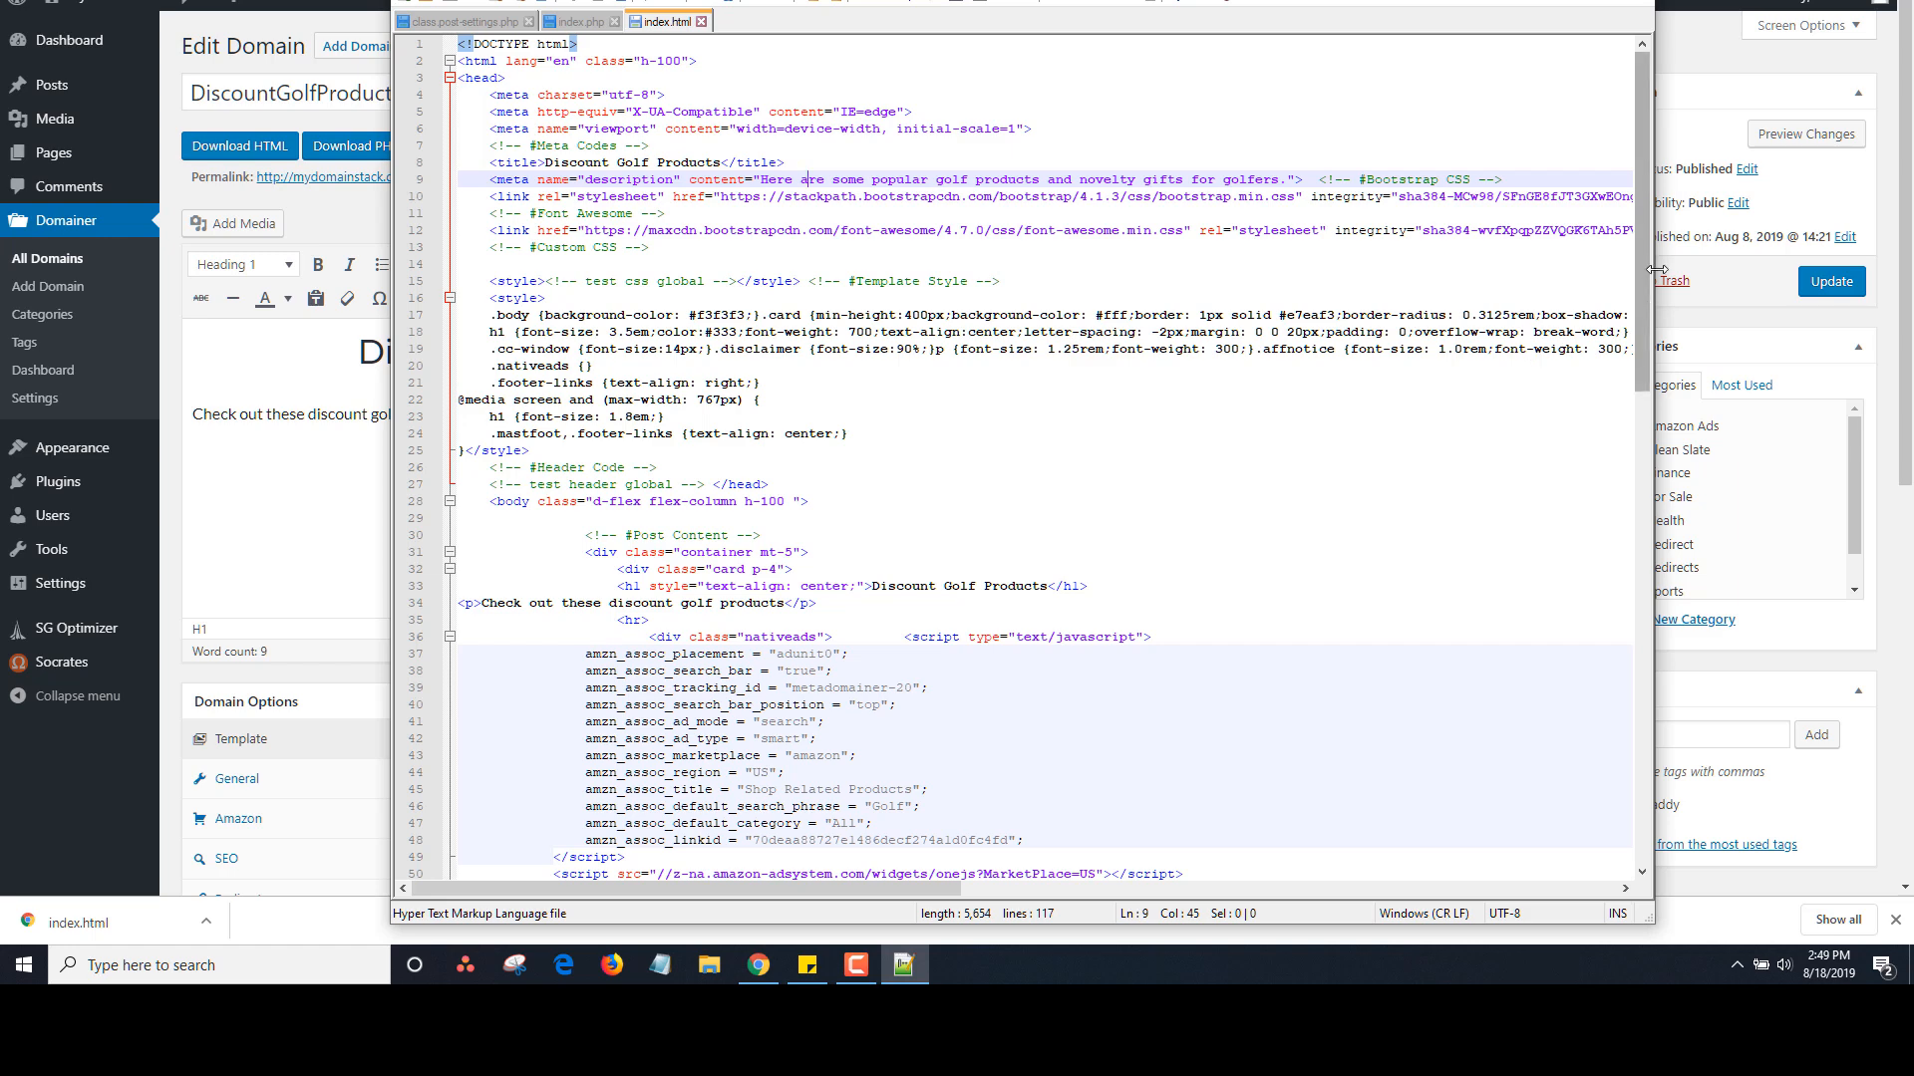
scroll(681, 251, down, 9)
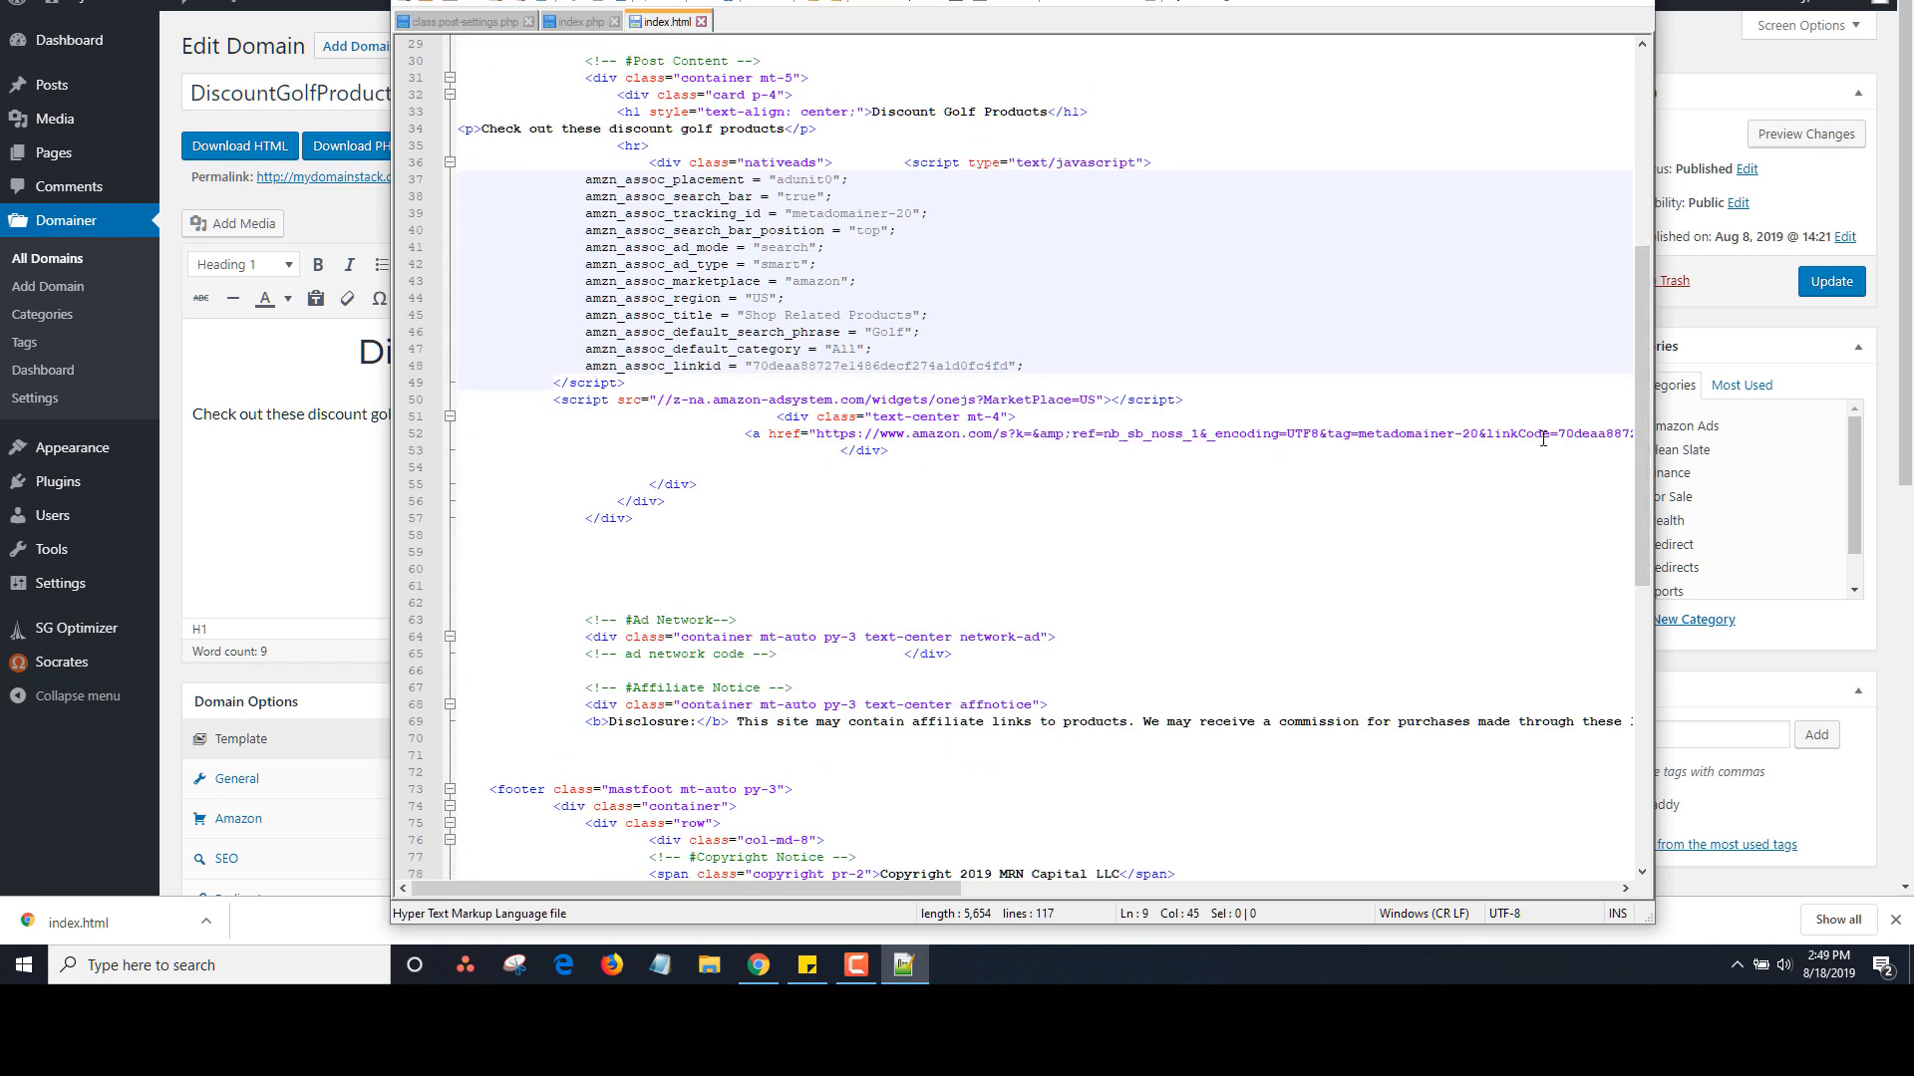
drag(1641, 467, 1632, 583)
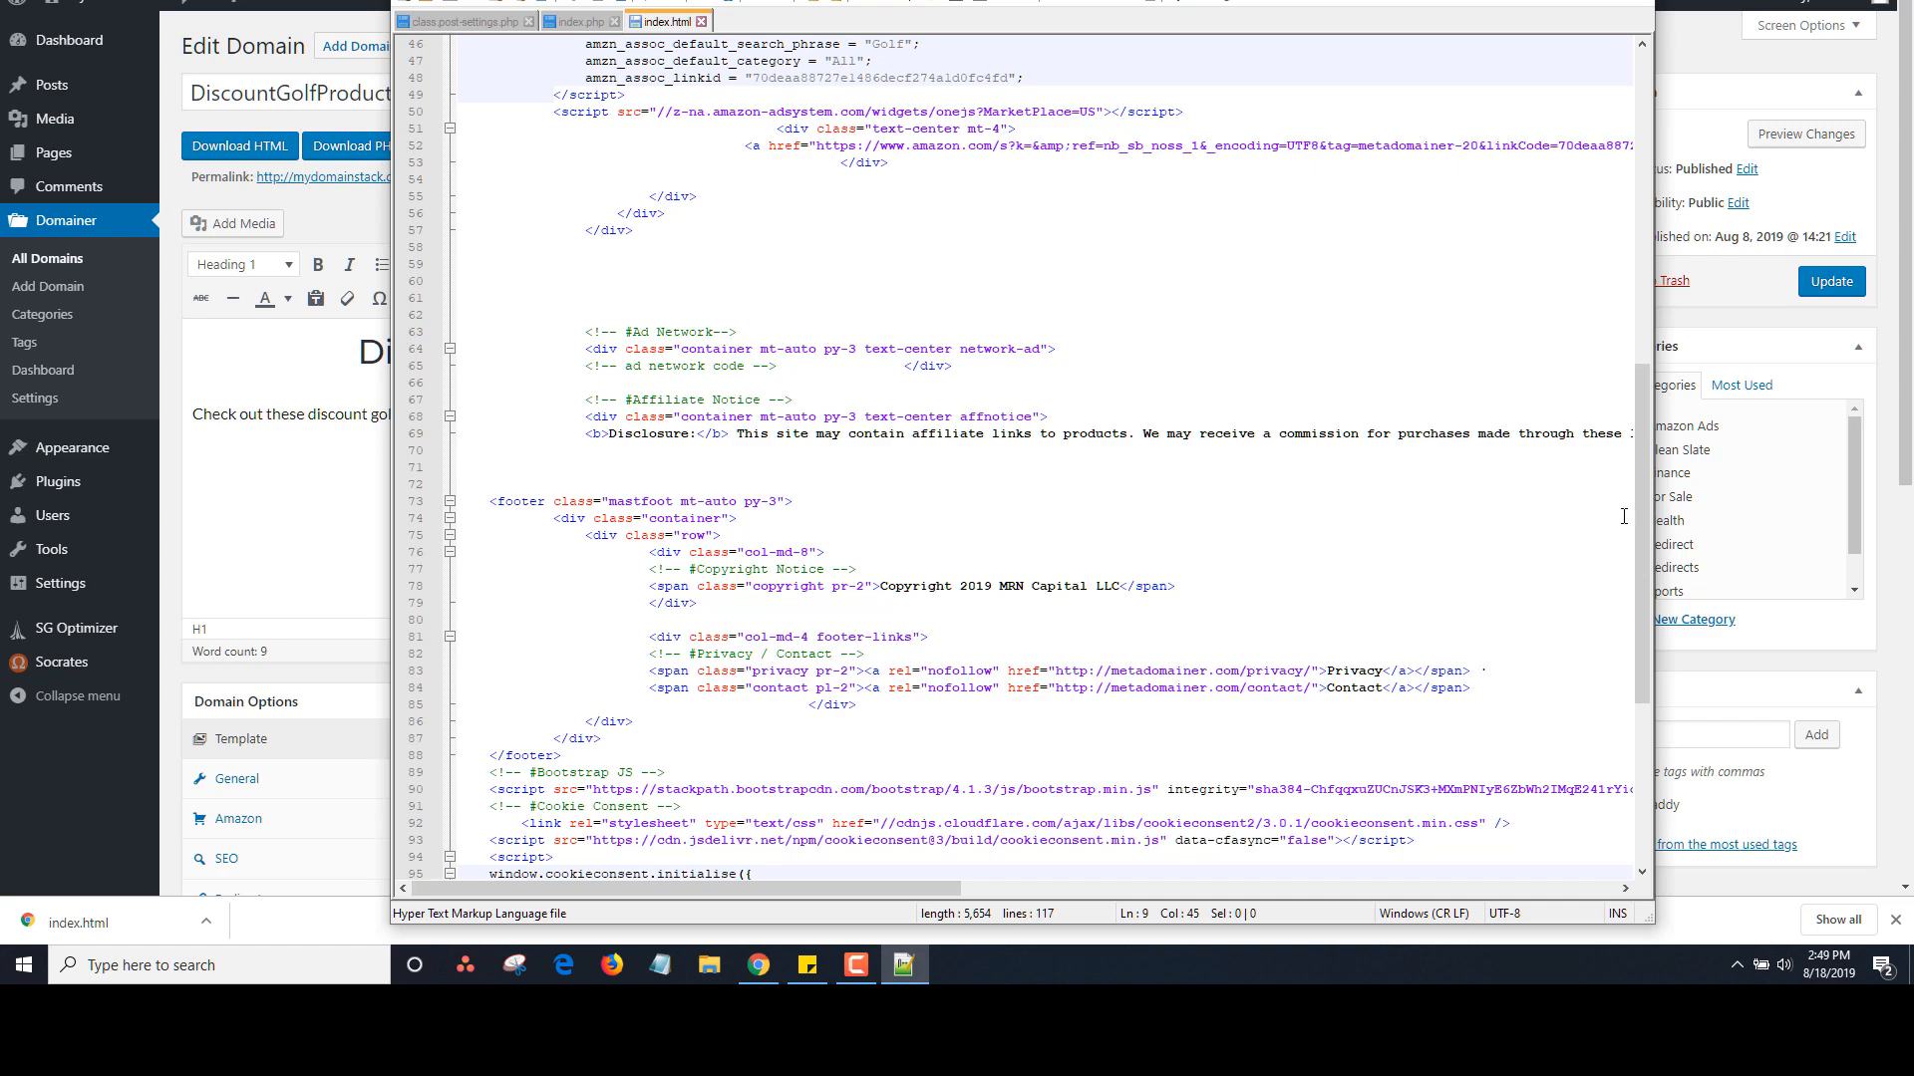
drag(1640, 517, 1640, 640)
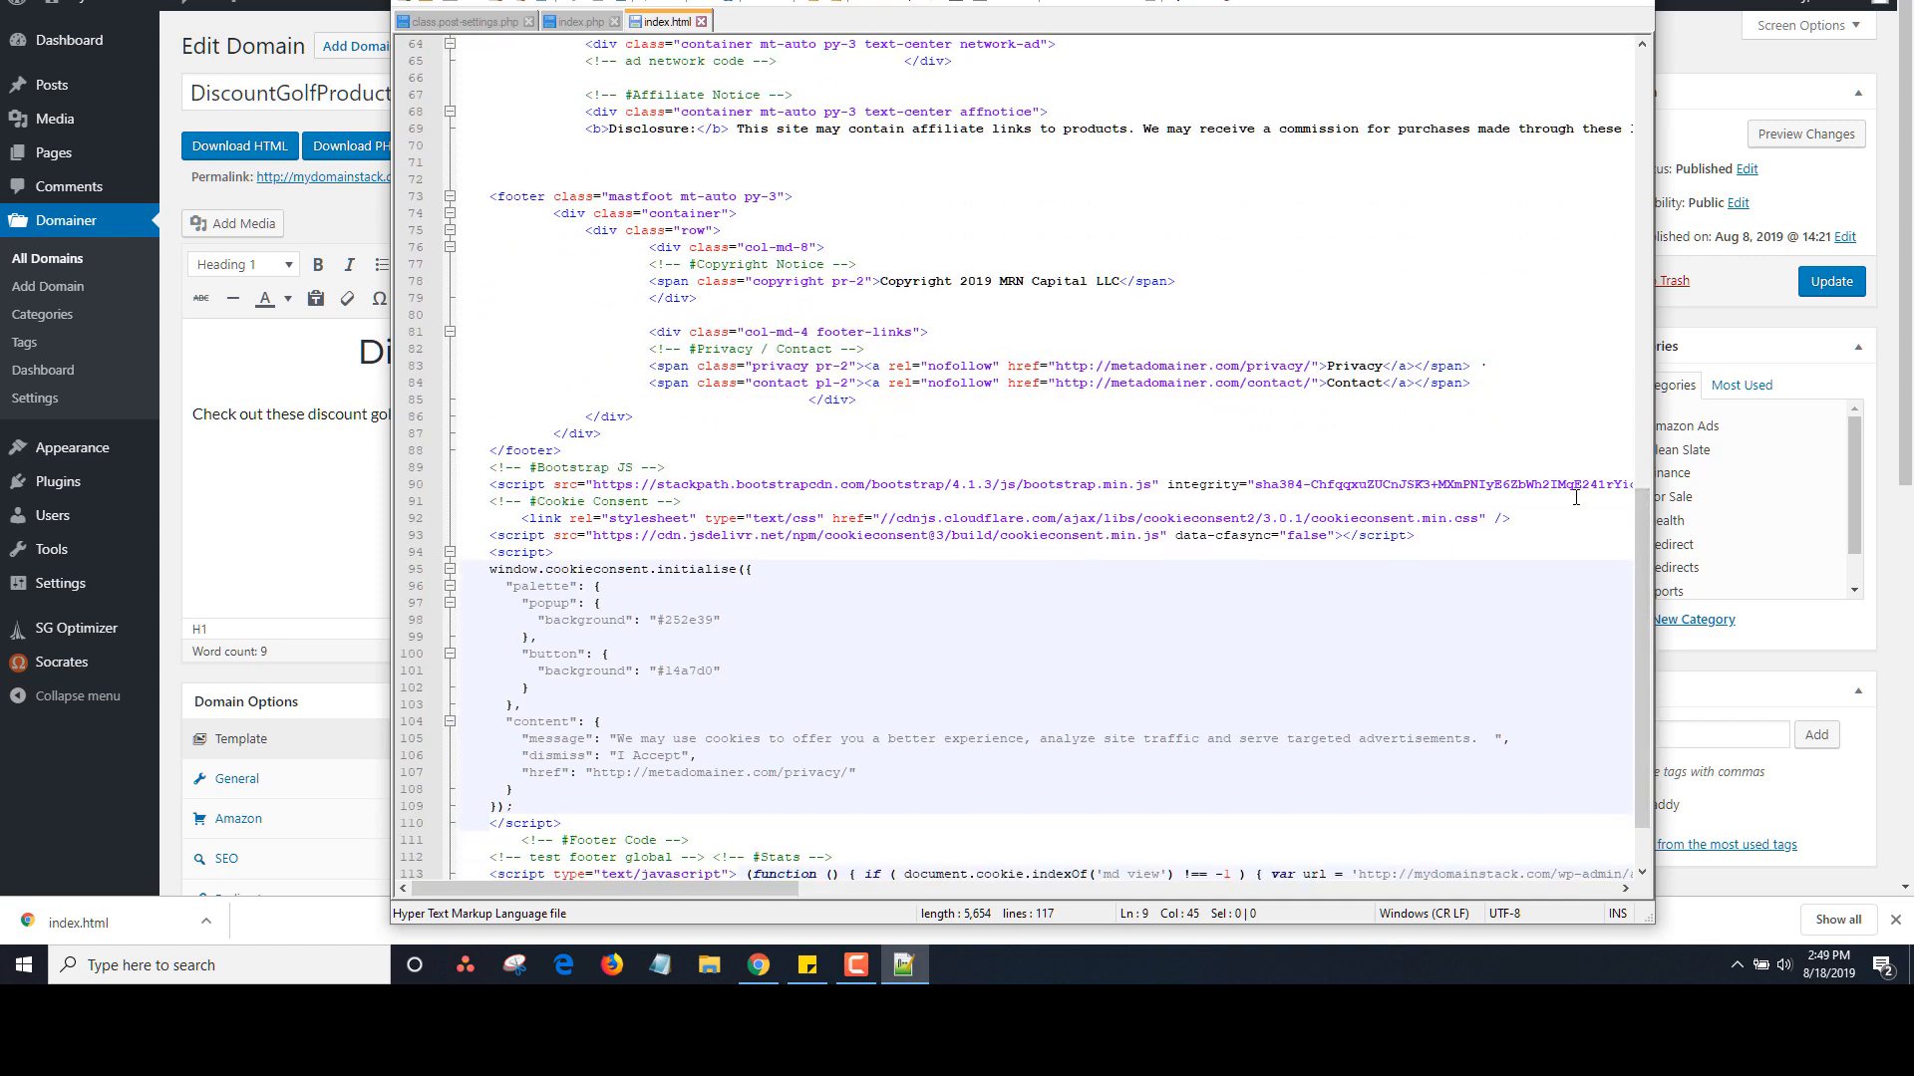
drag(1640, 548, 1632, 611)
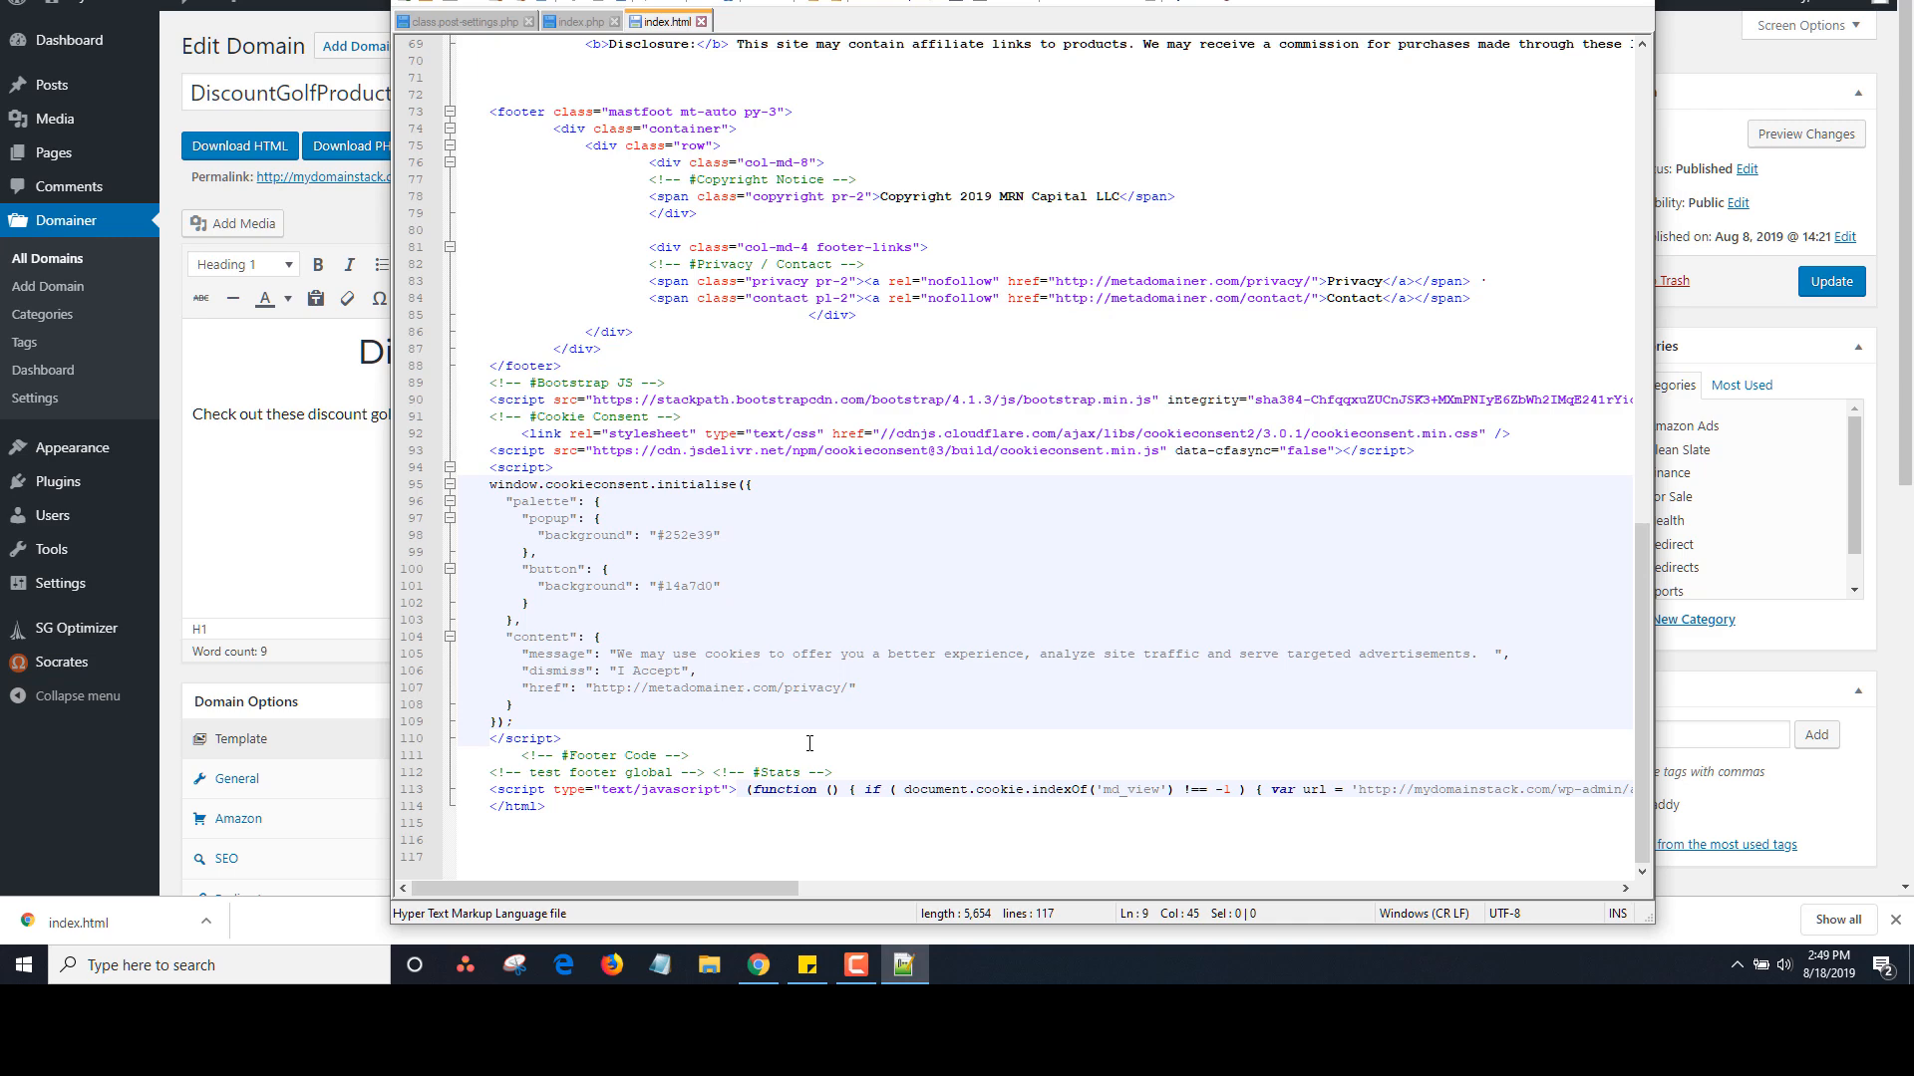
drag(710, 888, 637, 885)
click(576, 21)
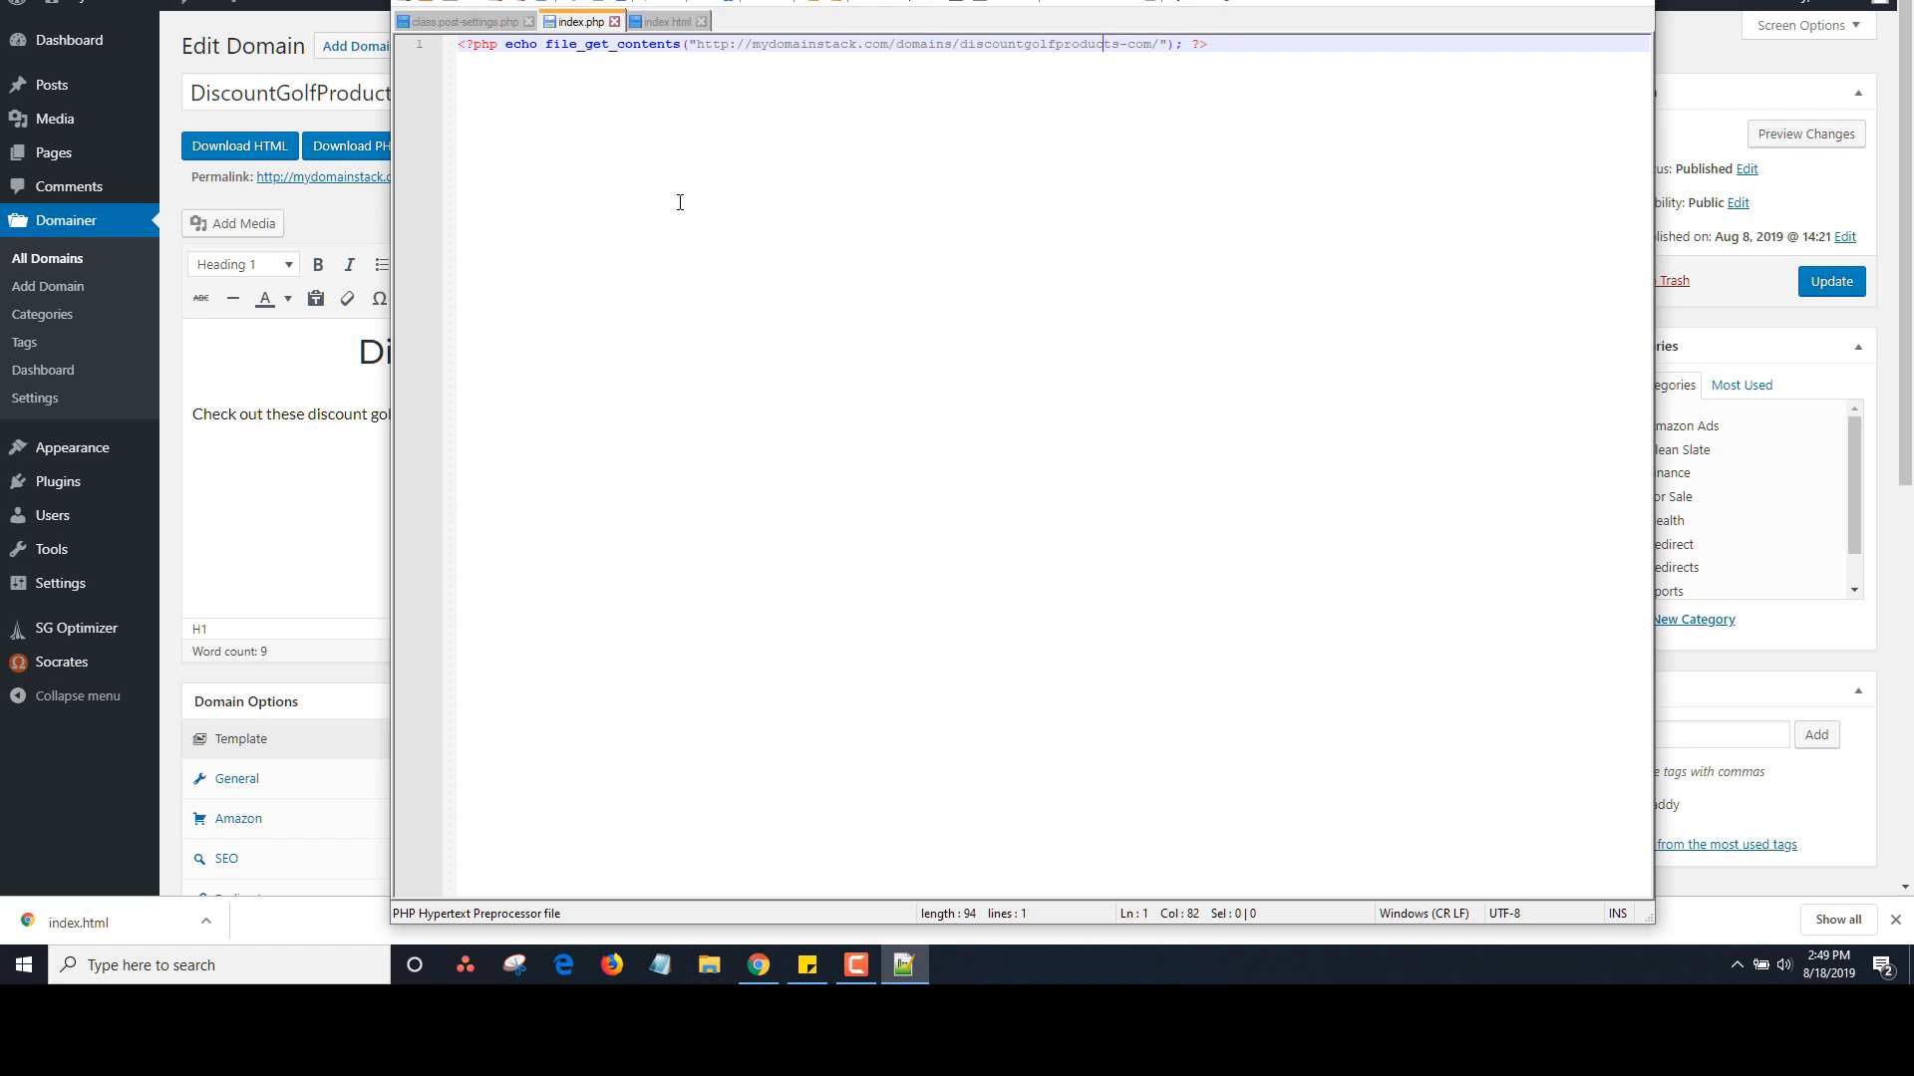
Upload the meta-domainer.zip package on the Upload Plugin page and install it
click(344, 222)
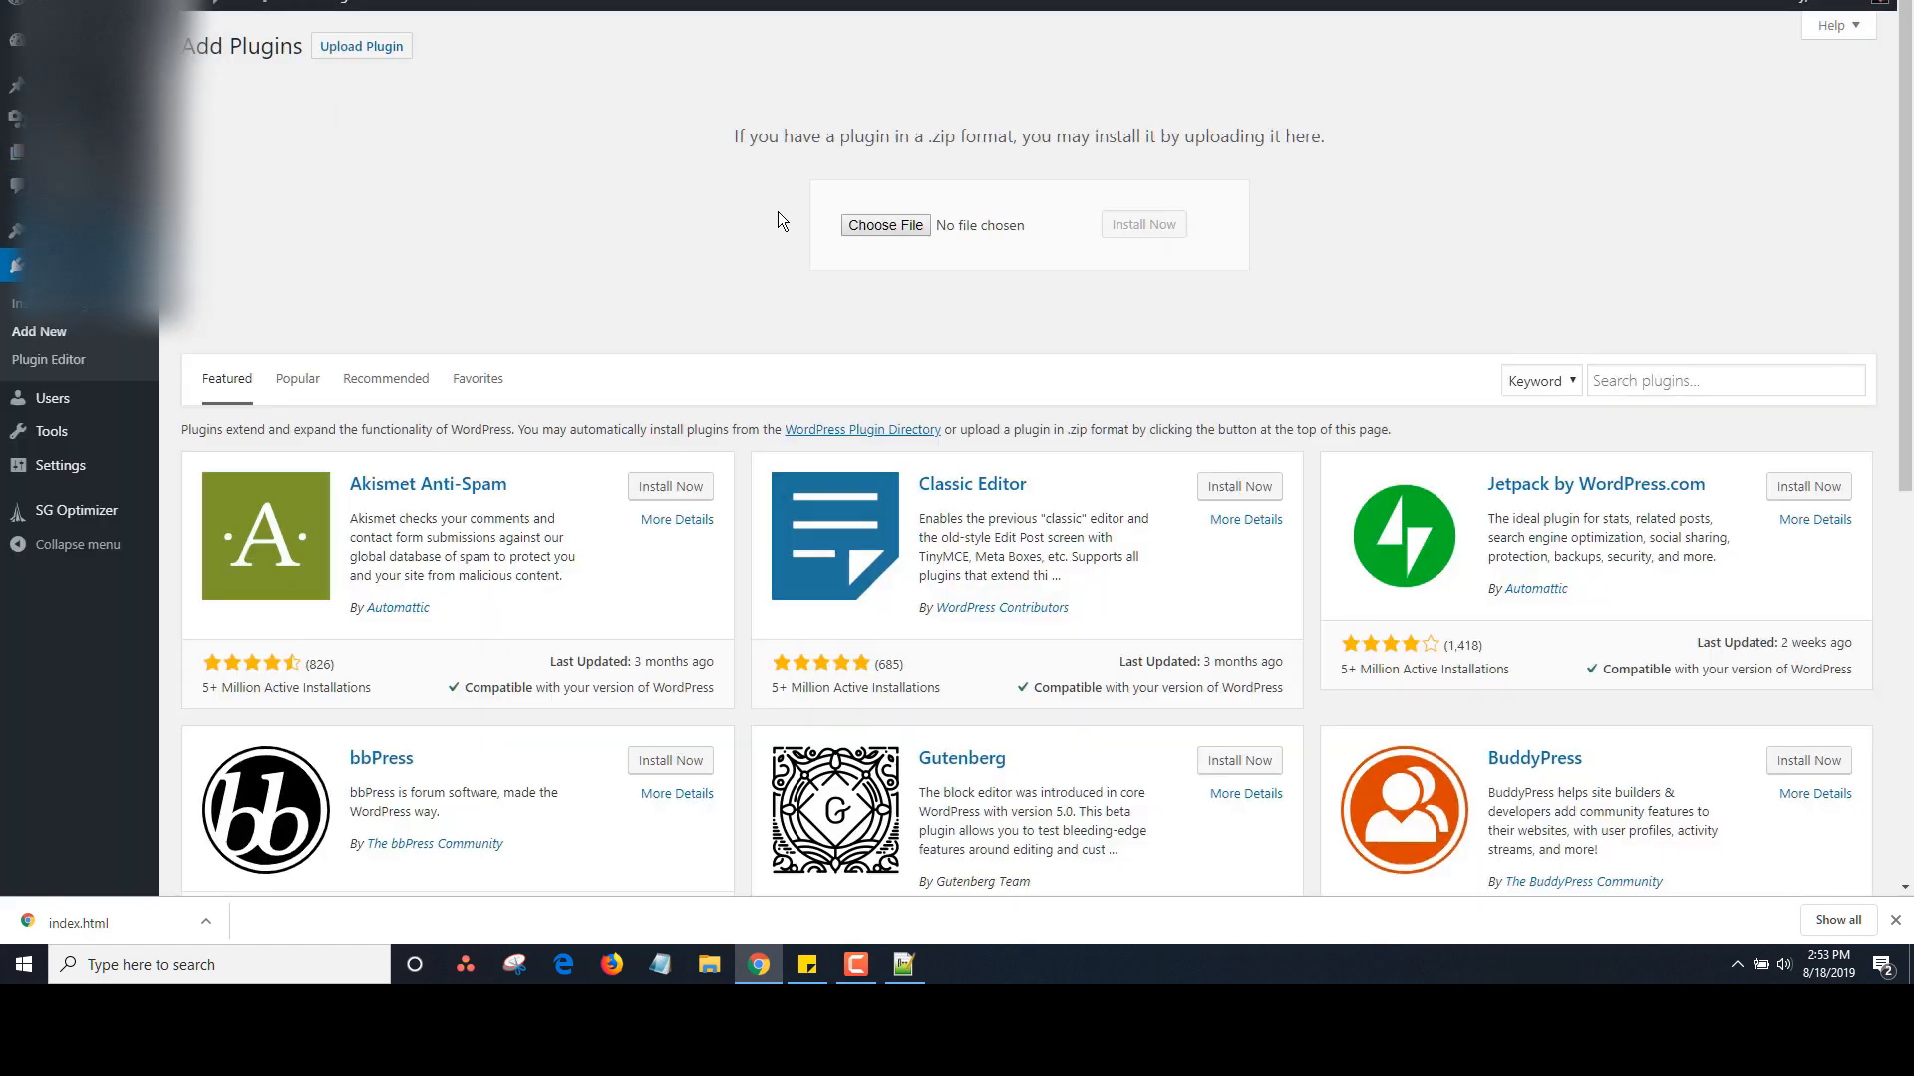
click(890, 227)
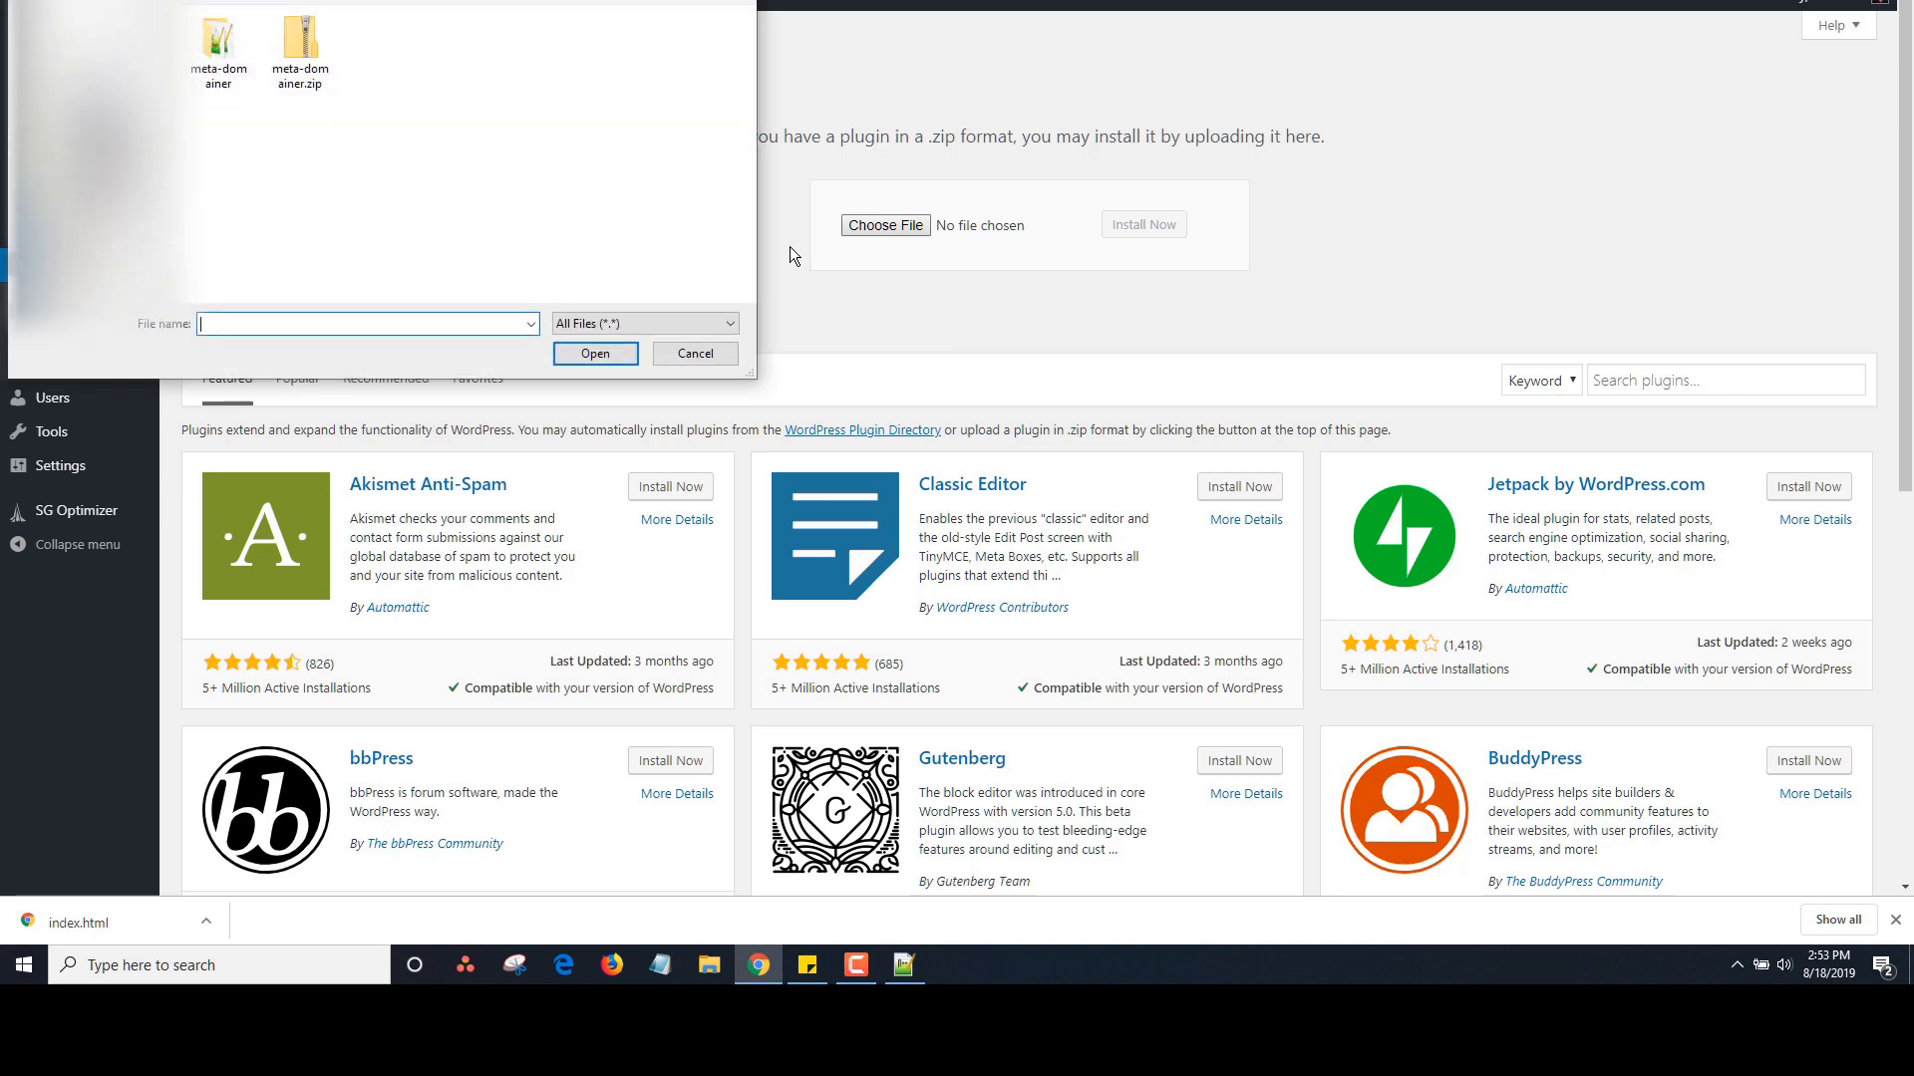
double_click(300, 45)
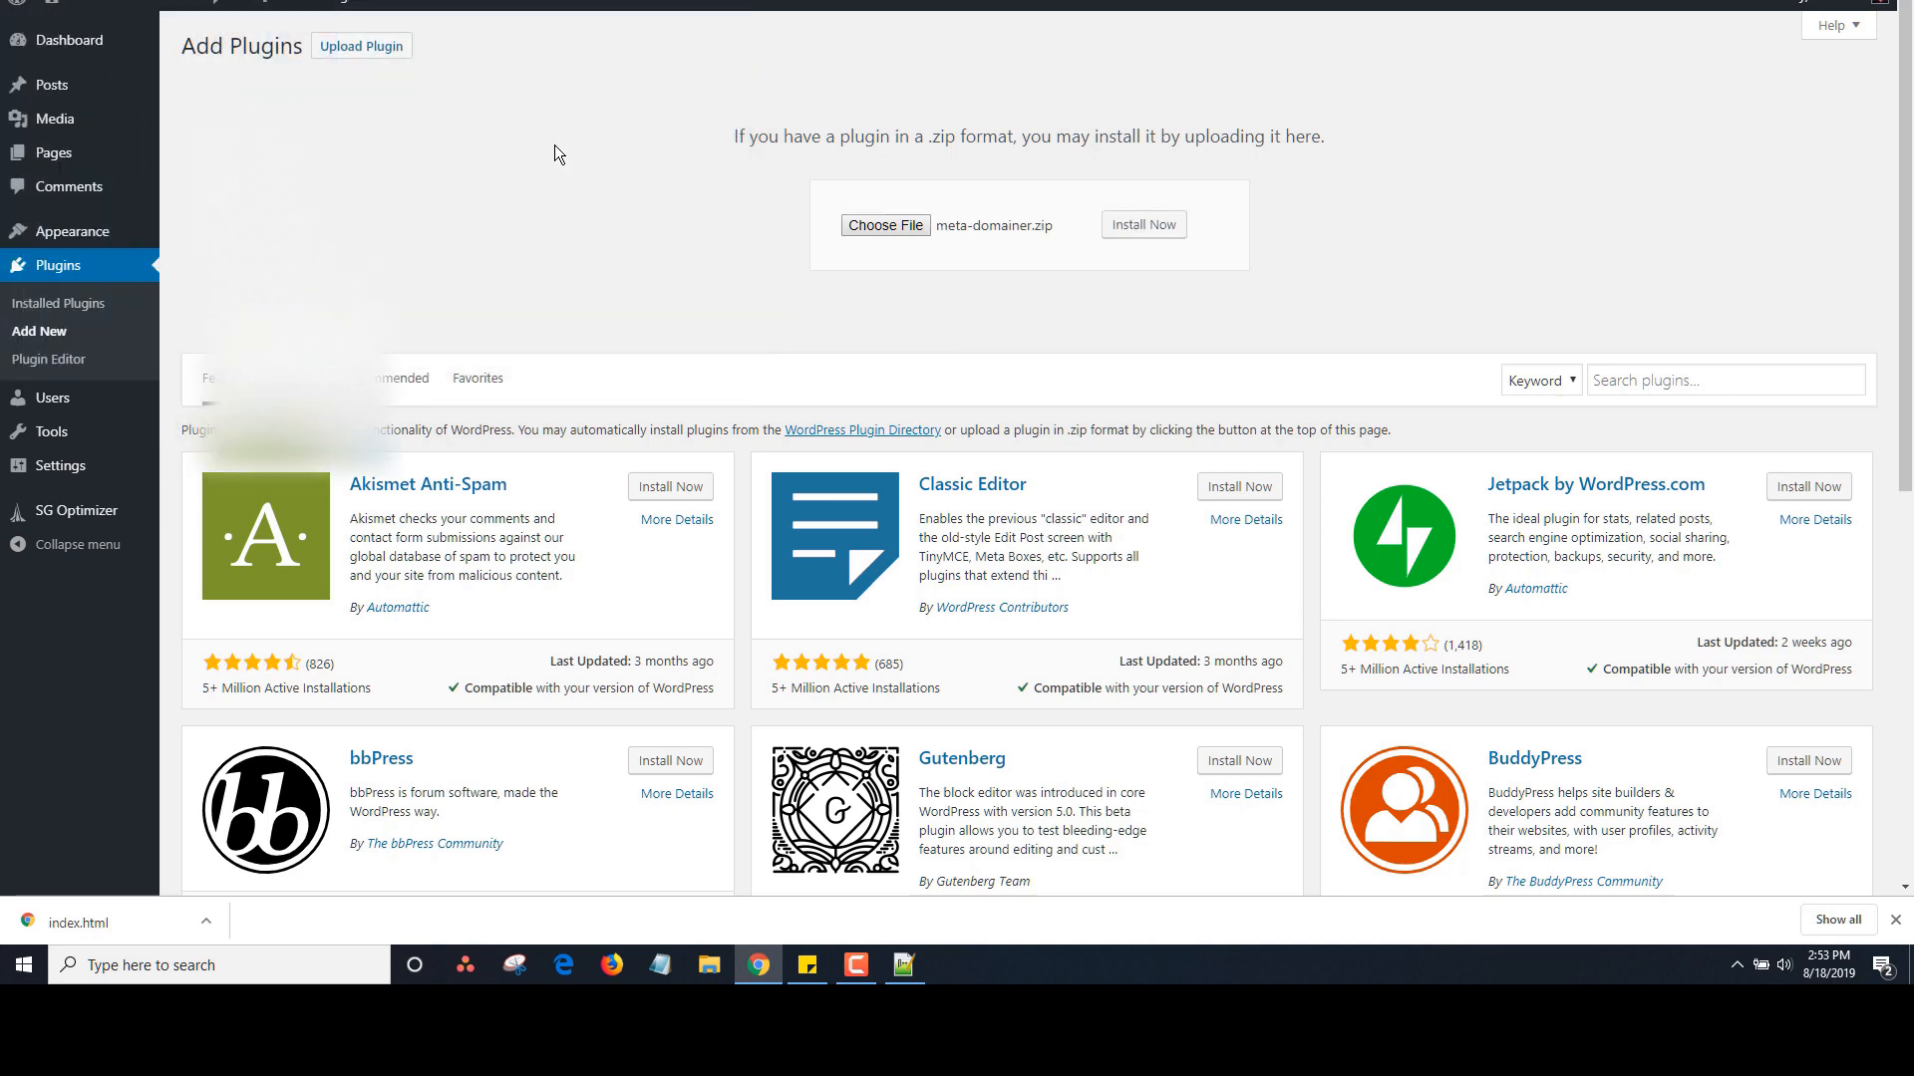
click(1131, 227)
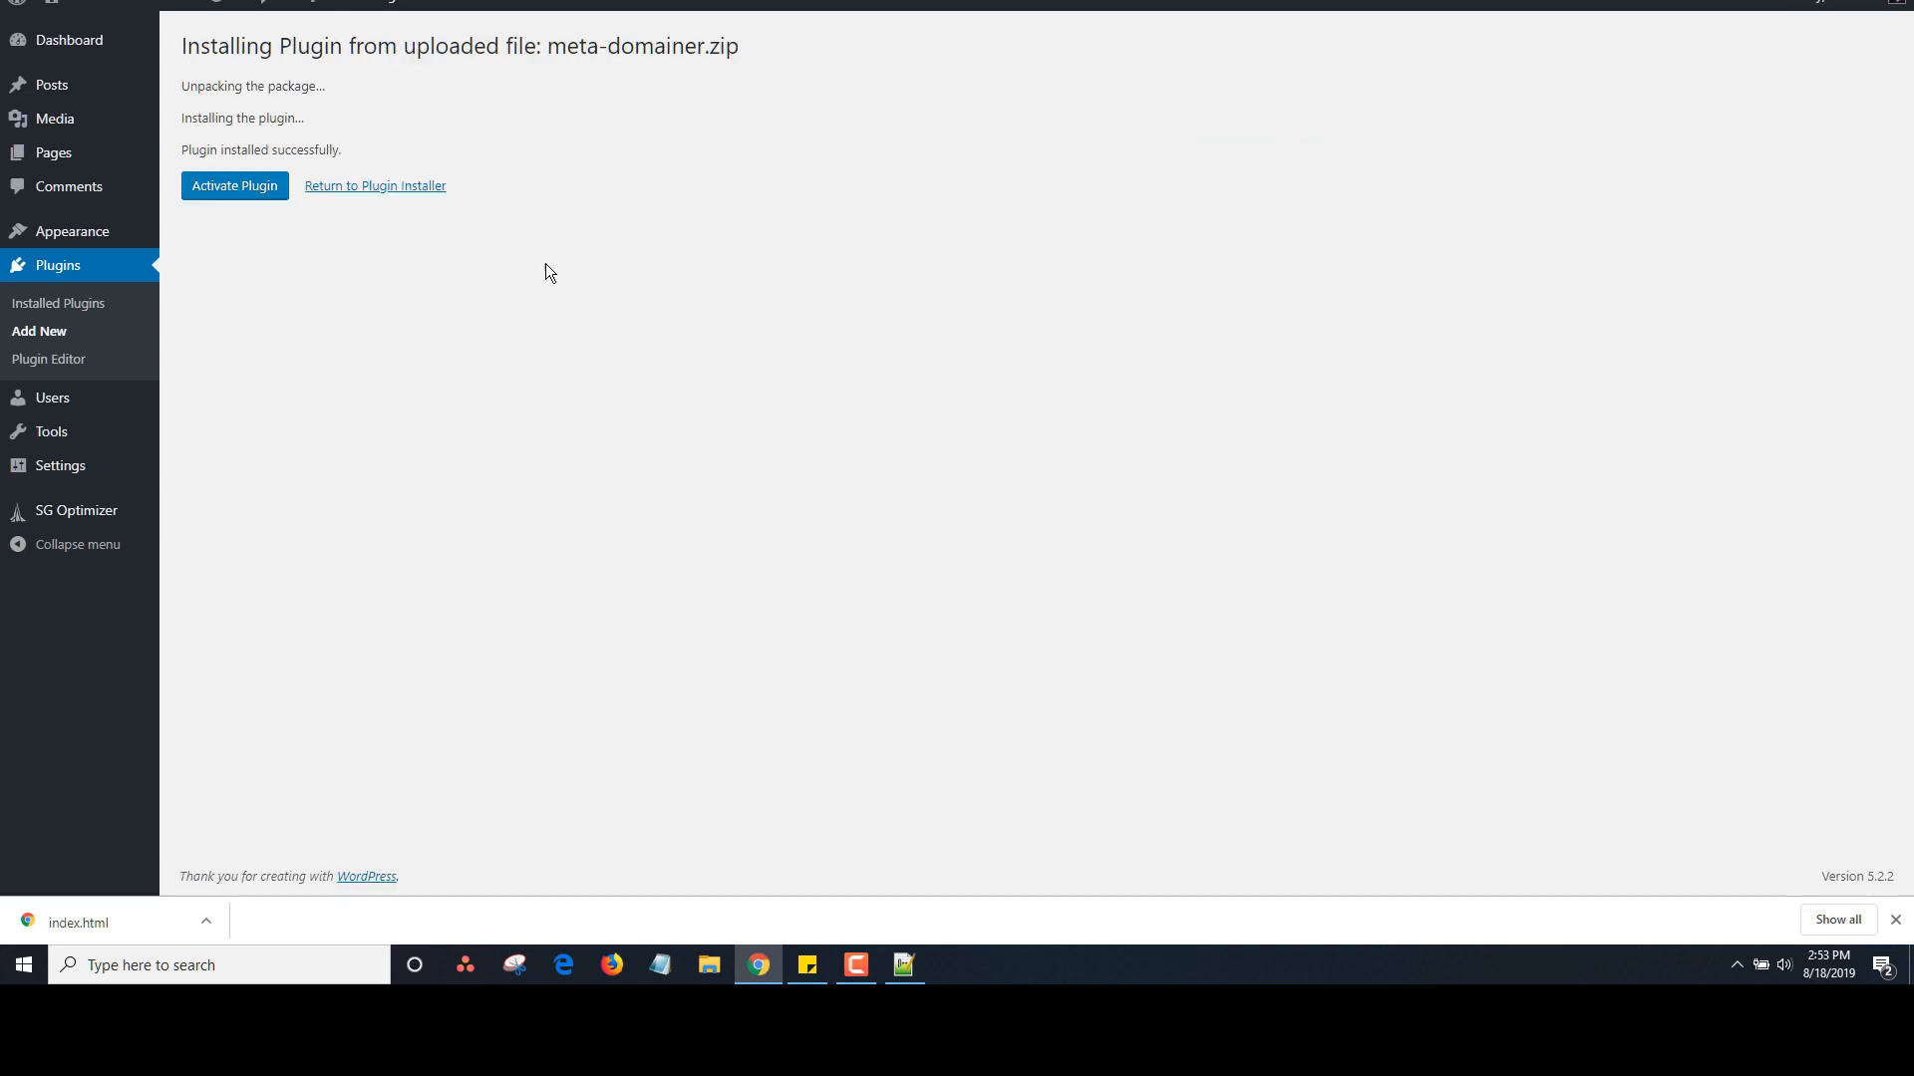
Activate Meta Domainer, check the shortcode sticky note, and open the empty Domains list
click(244, 187)
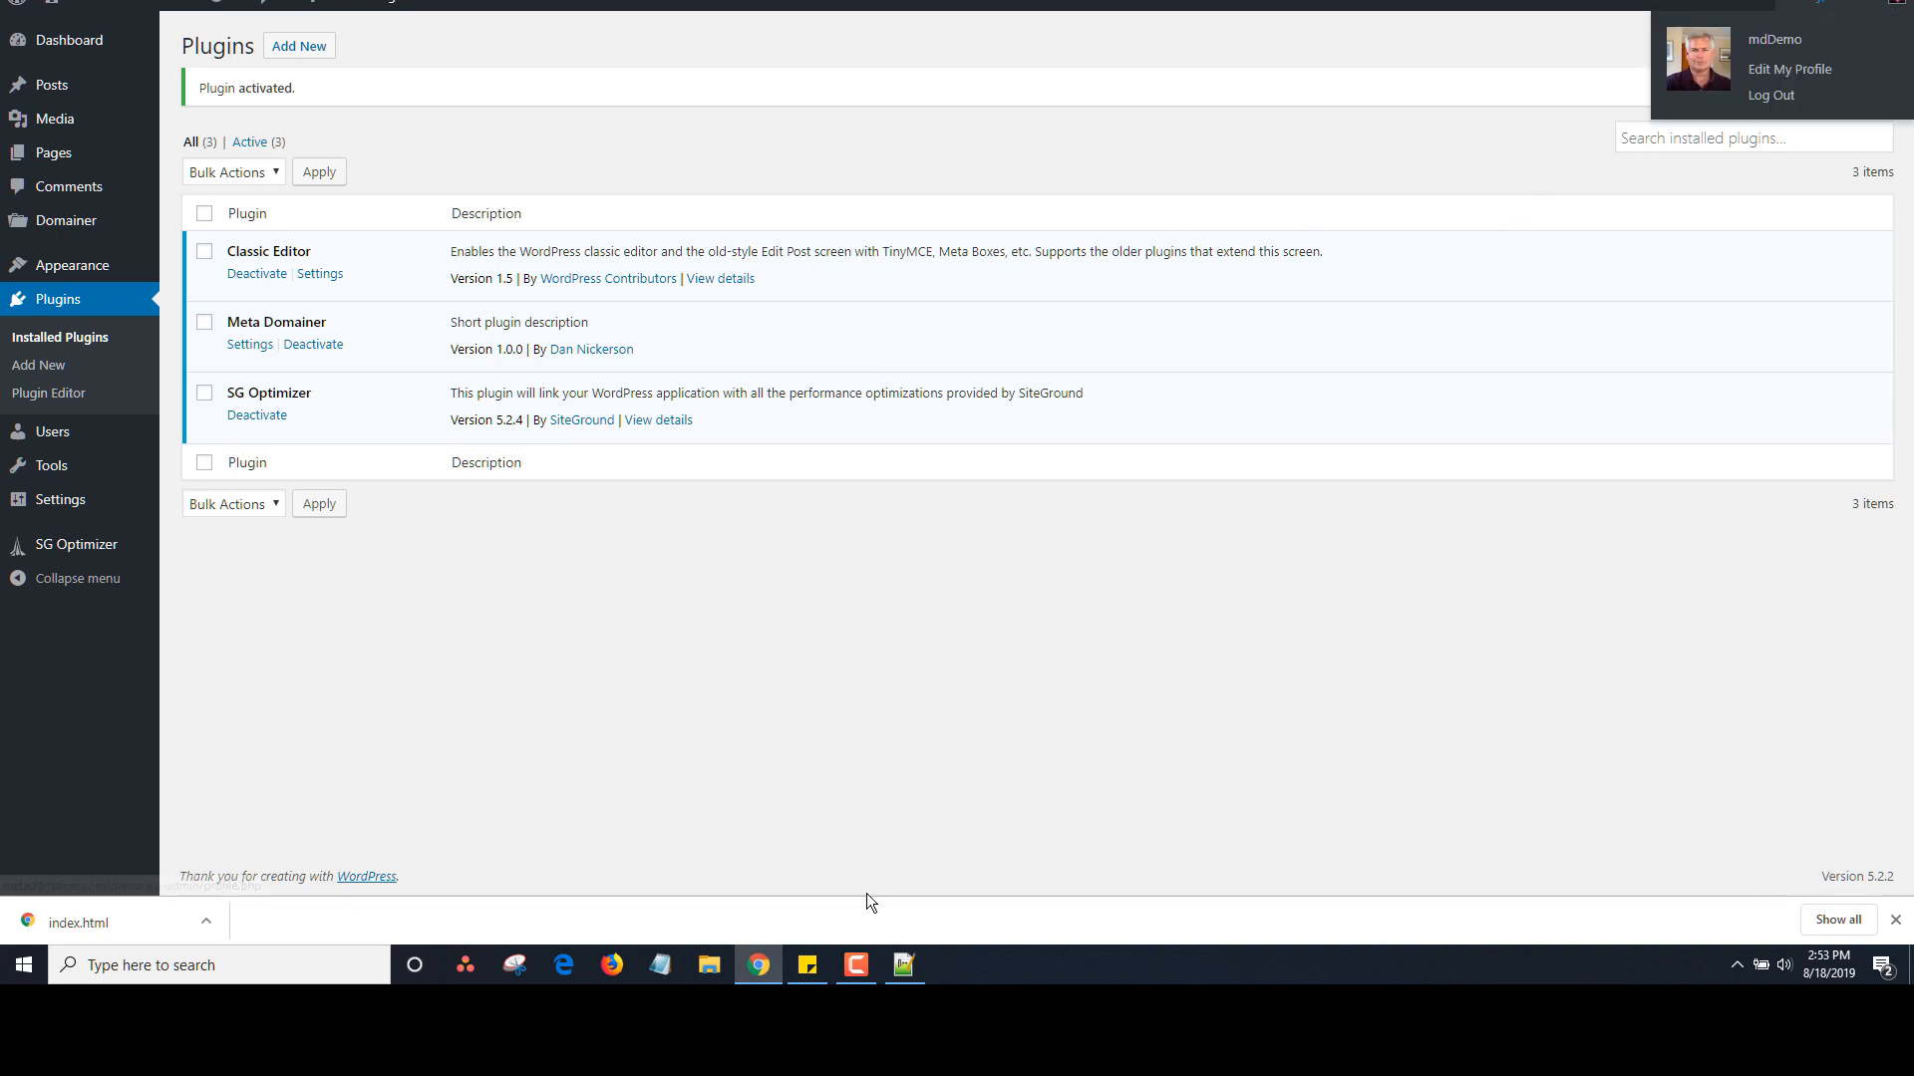
mouse_move(805, 972)
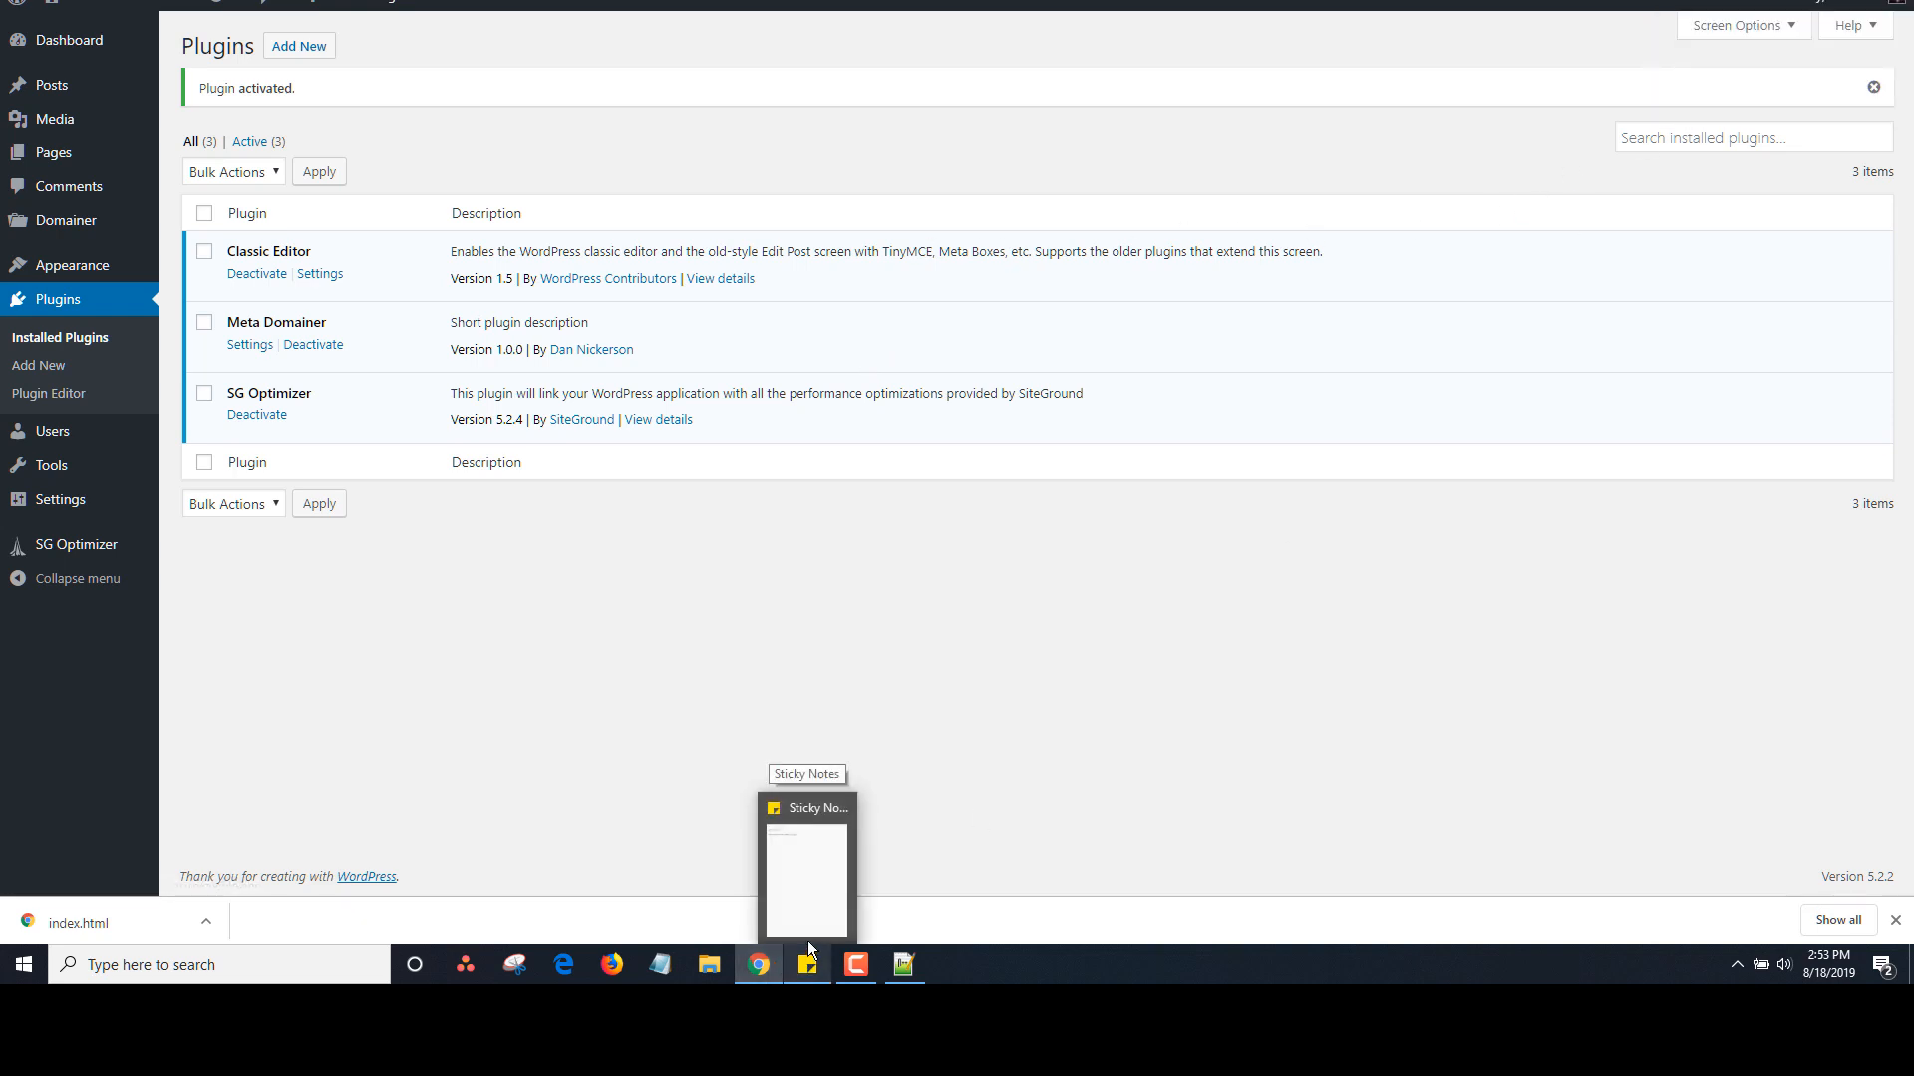
click(807, 927)
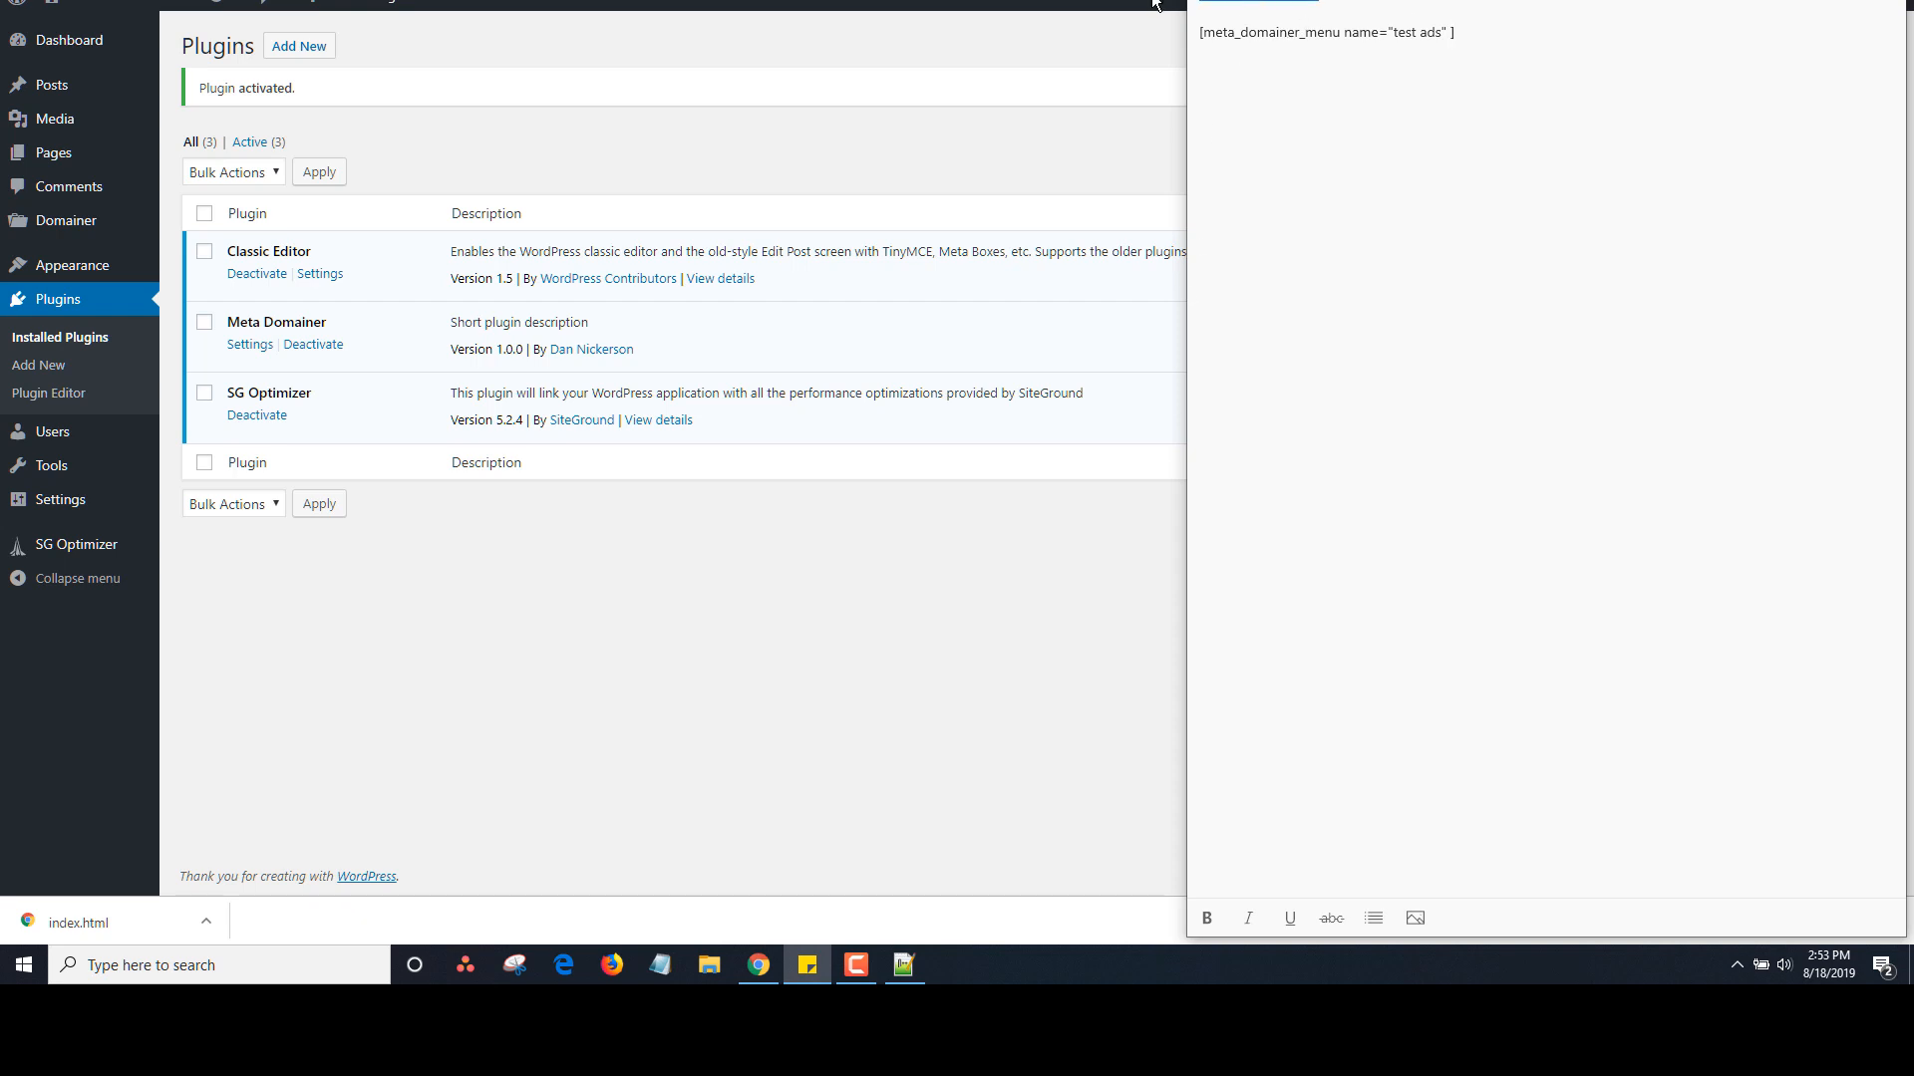
click(1065, 142)
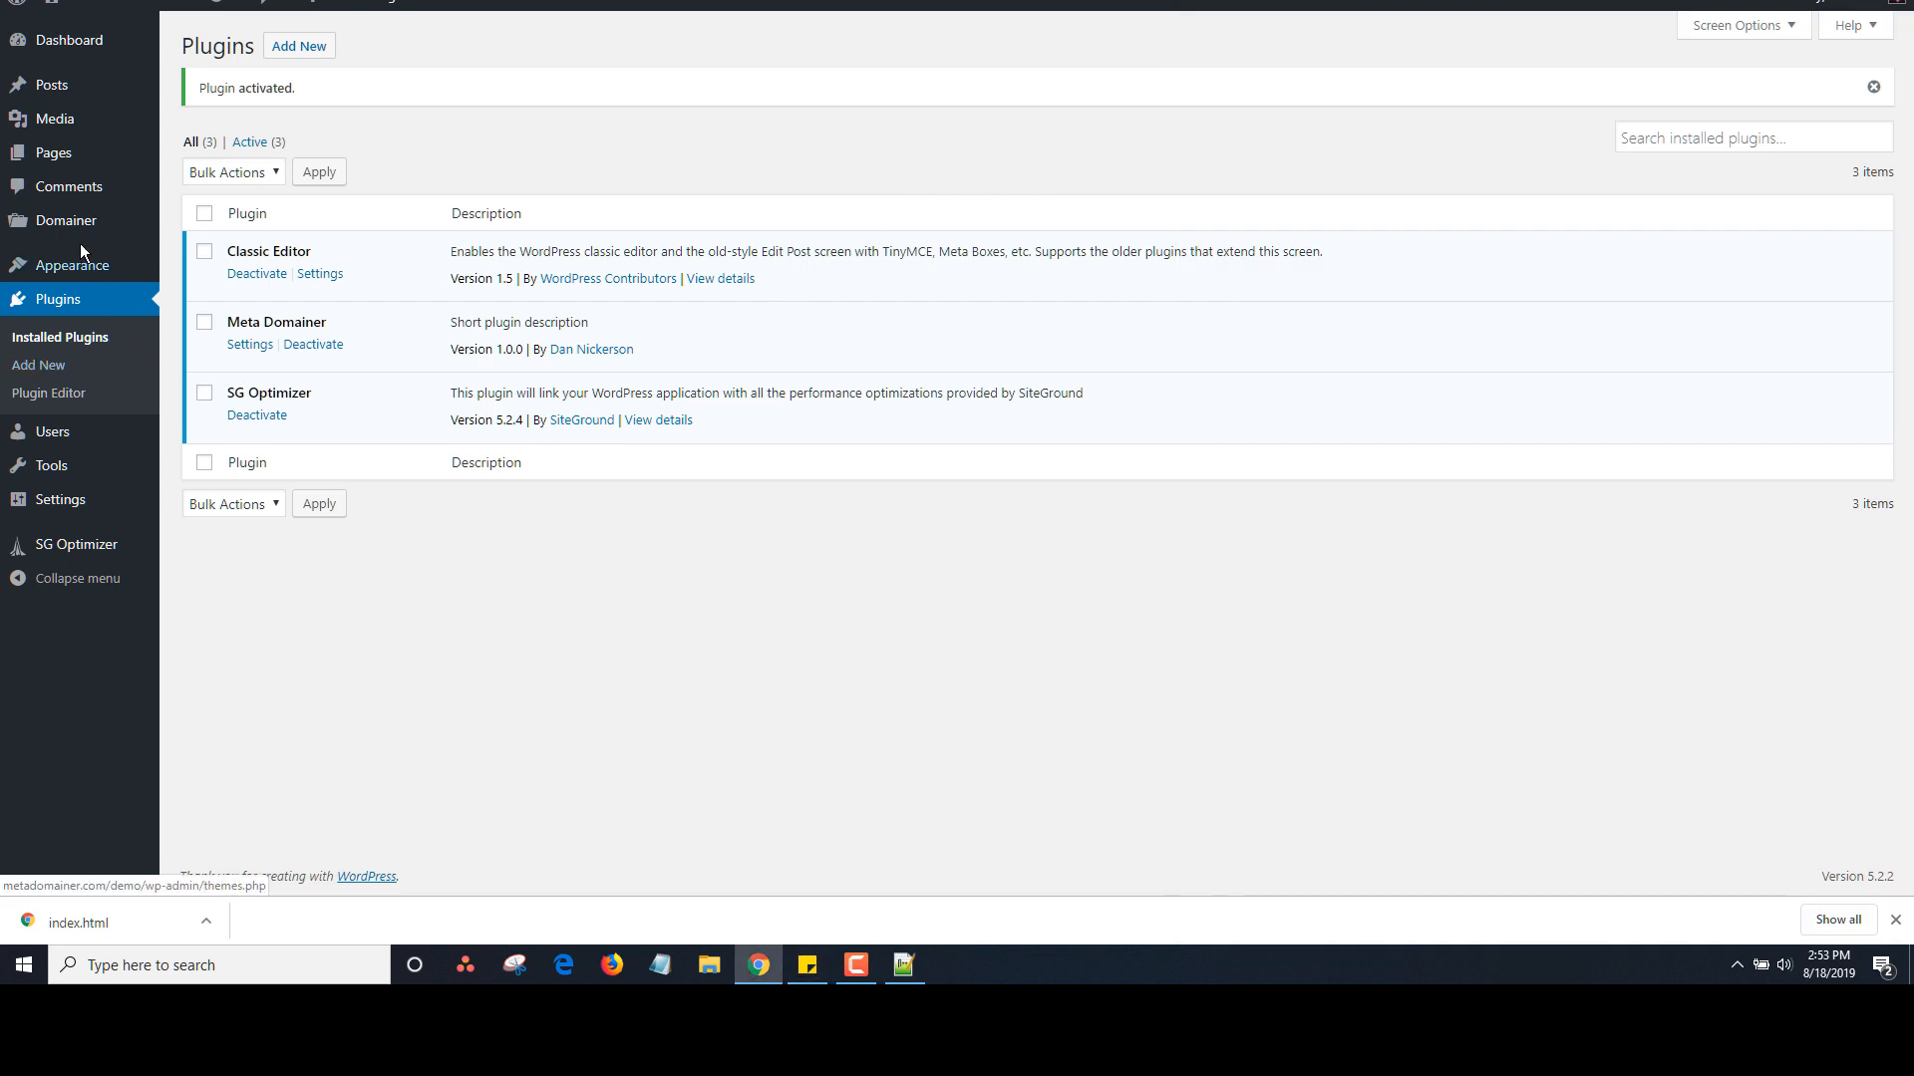
mouse_move(79, 231)
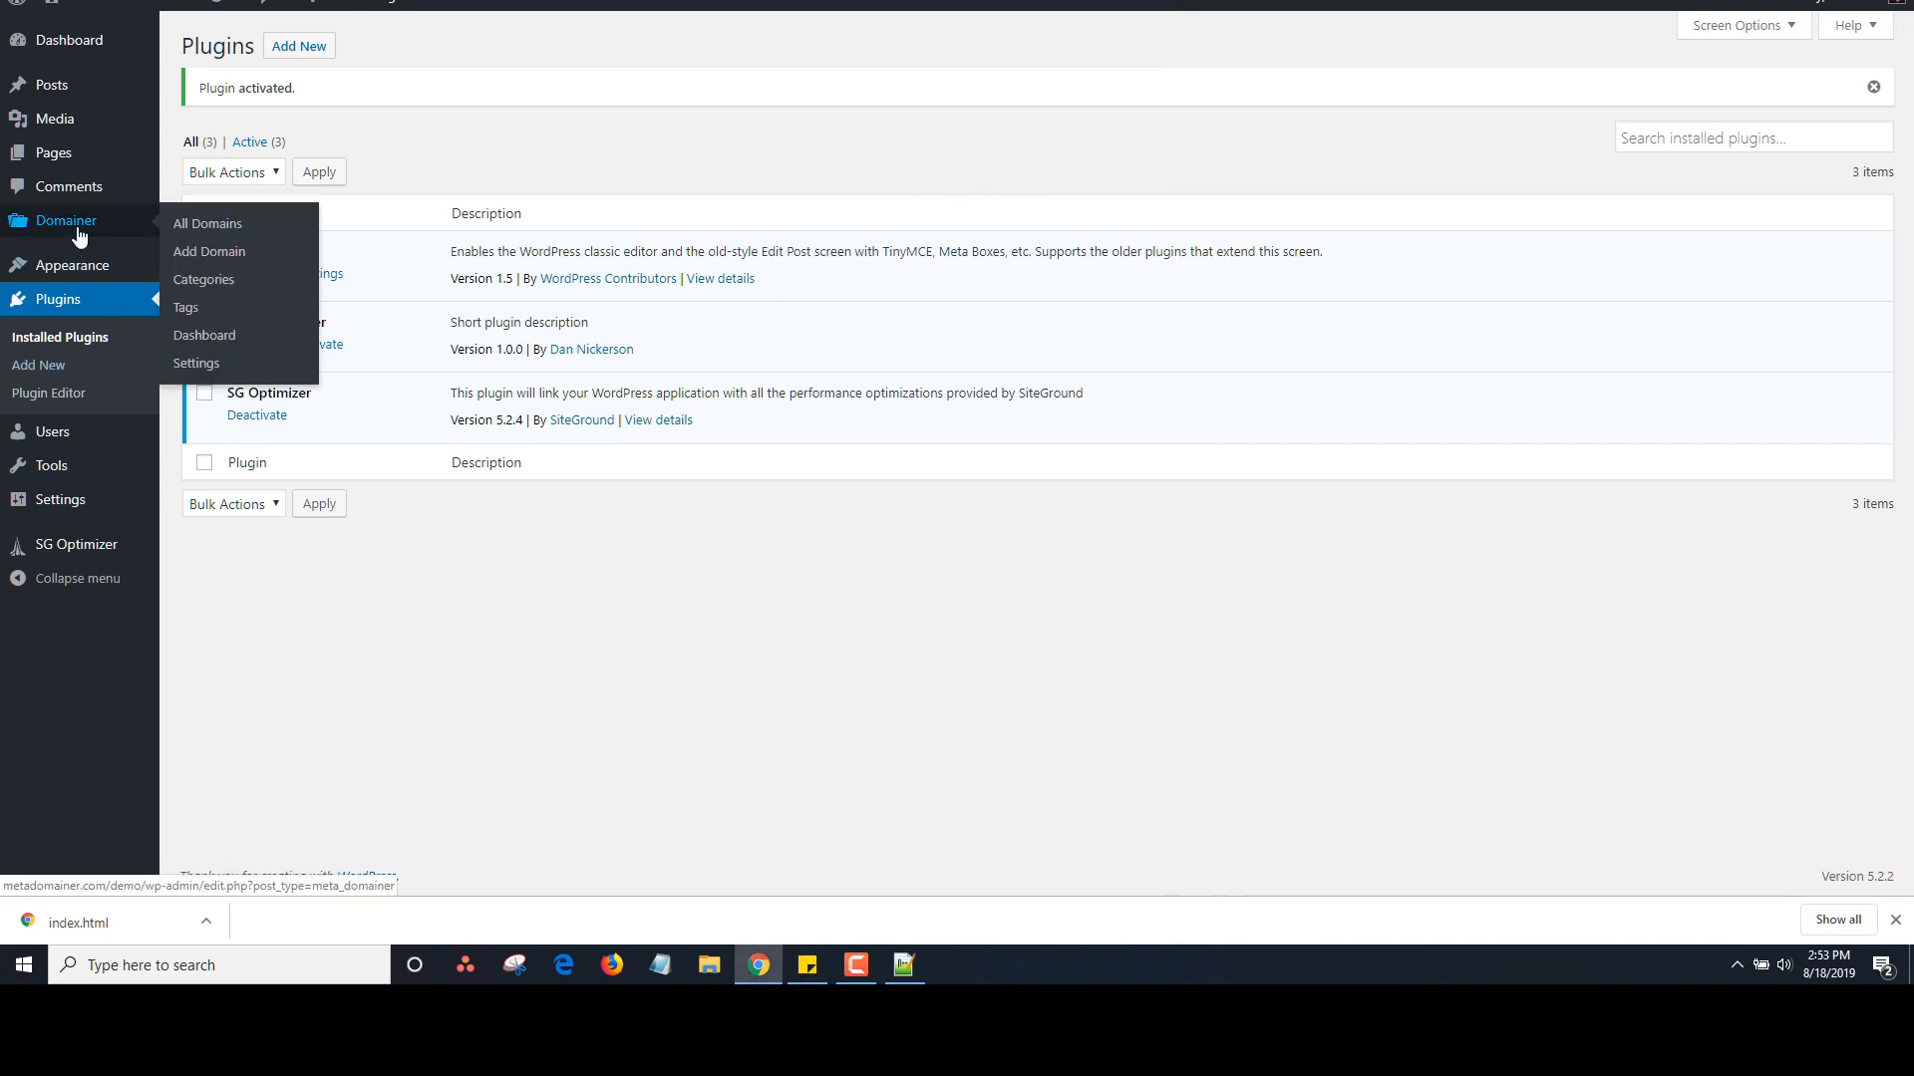
click(200, 229)
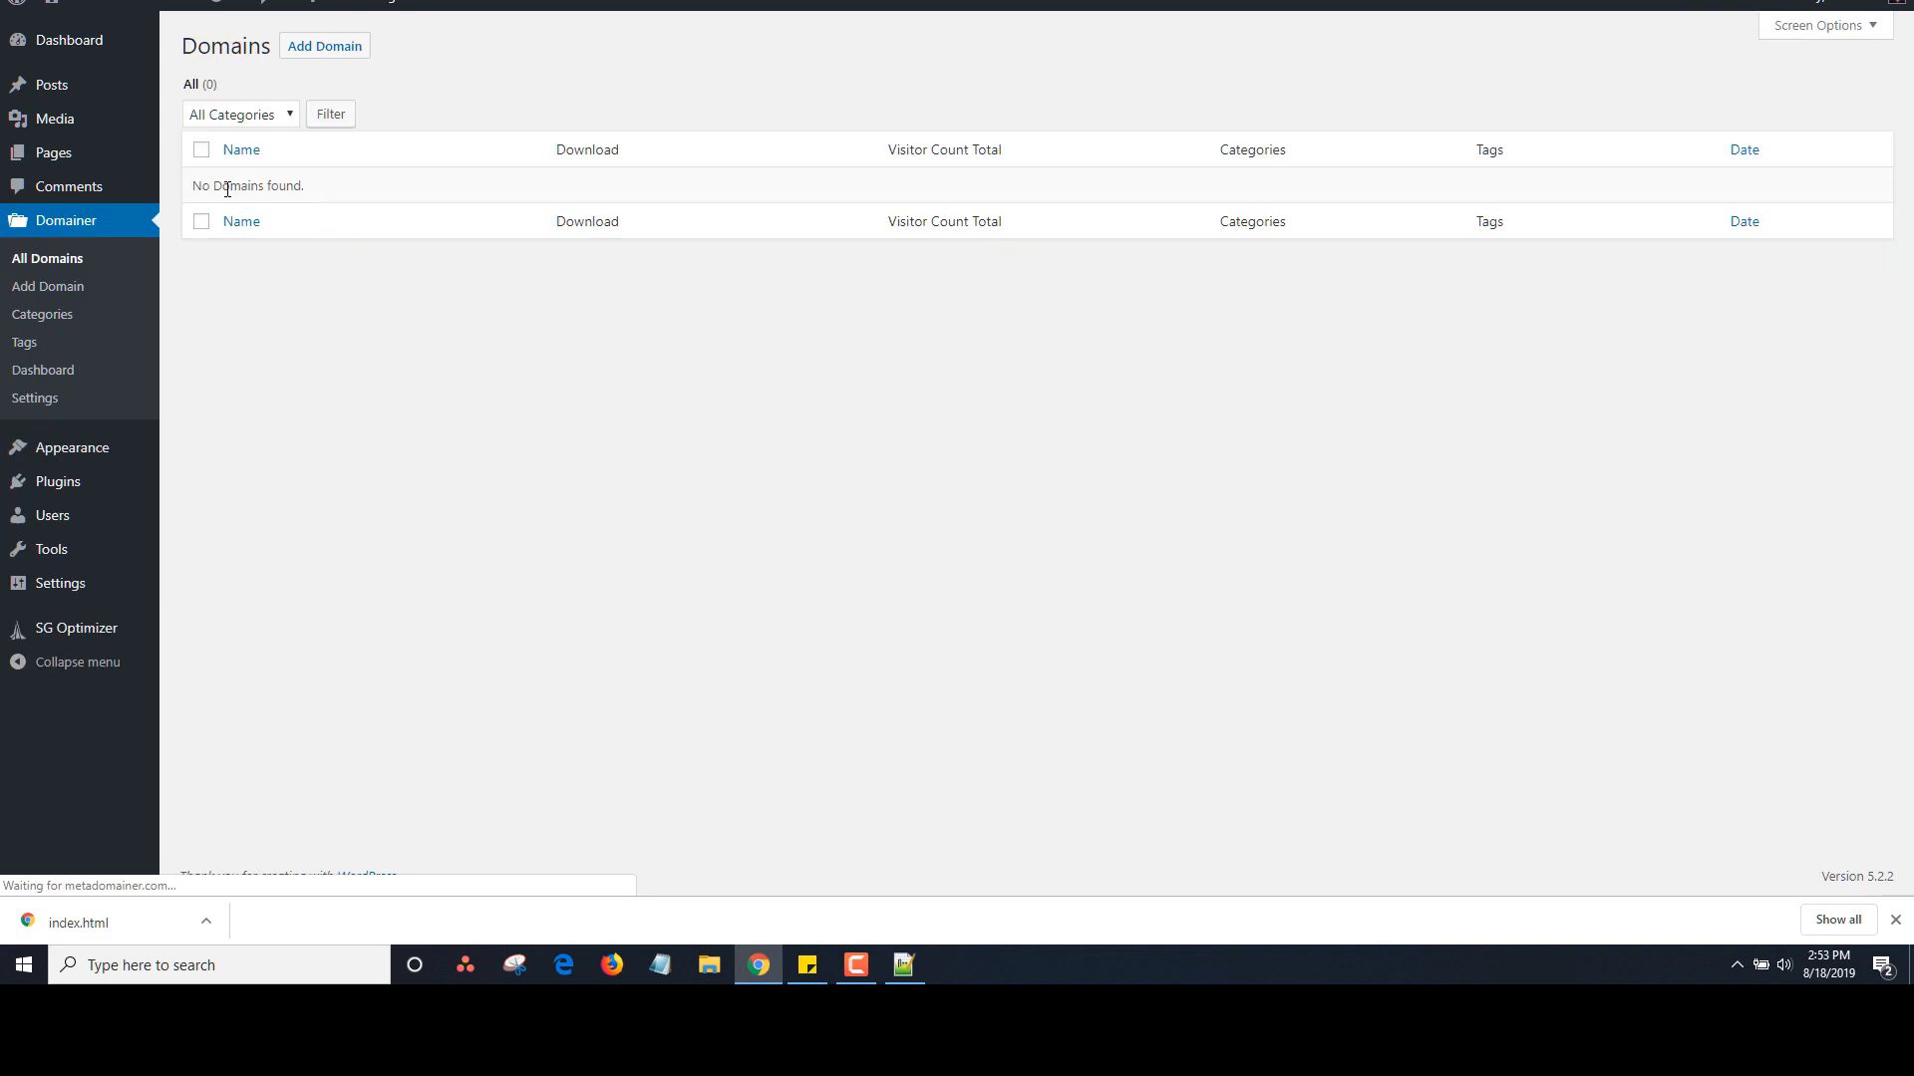
On Add Domain, enter the saved licence key, the user name and e-mail, and validate
click(42, 288)
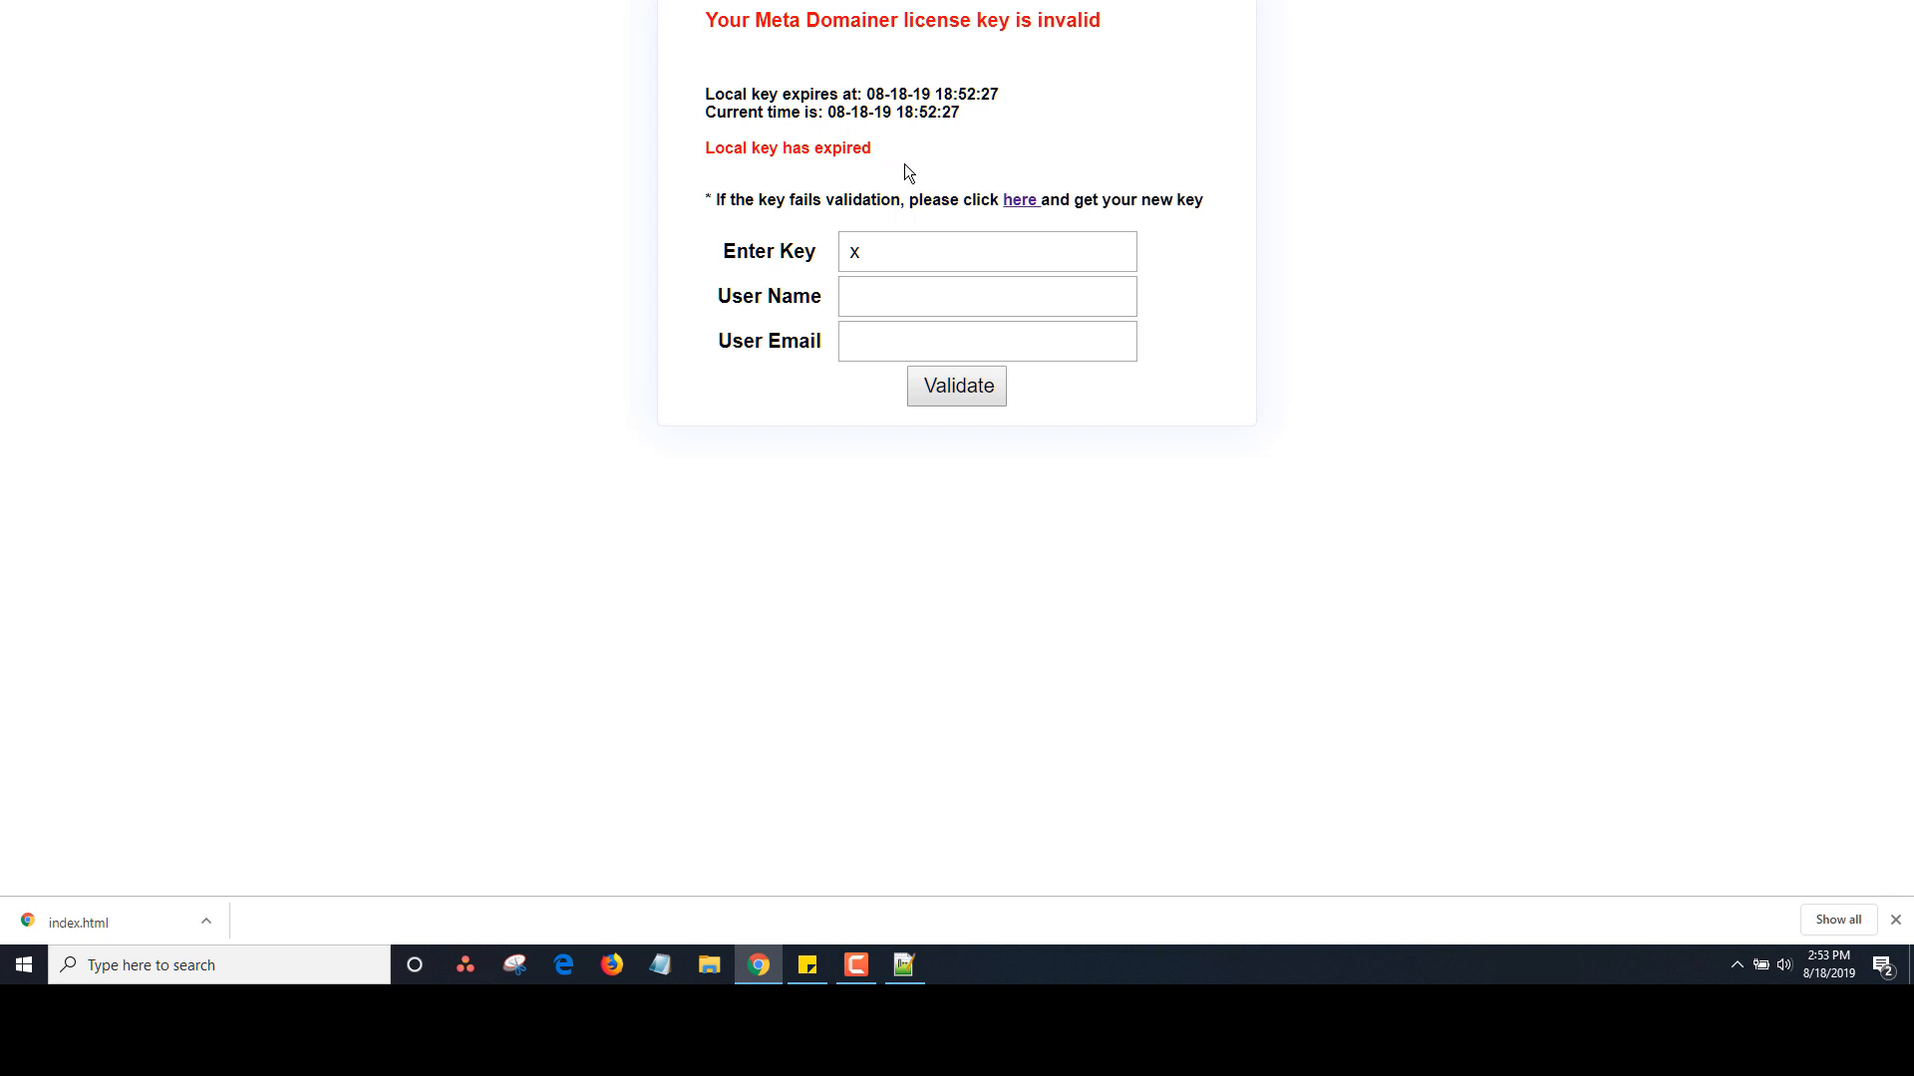
click(926, 249)
key(BackSpace)
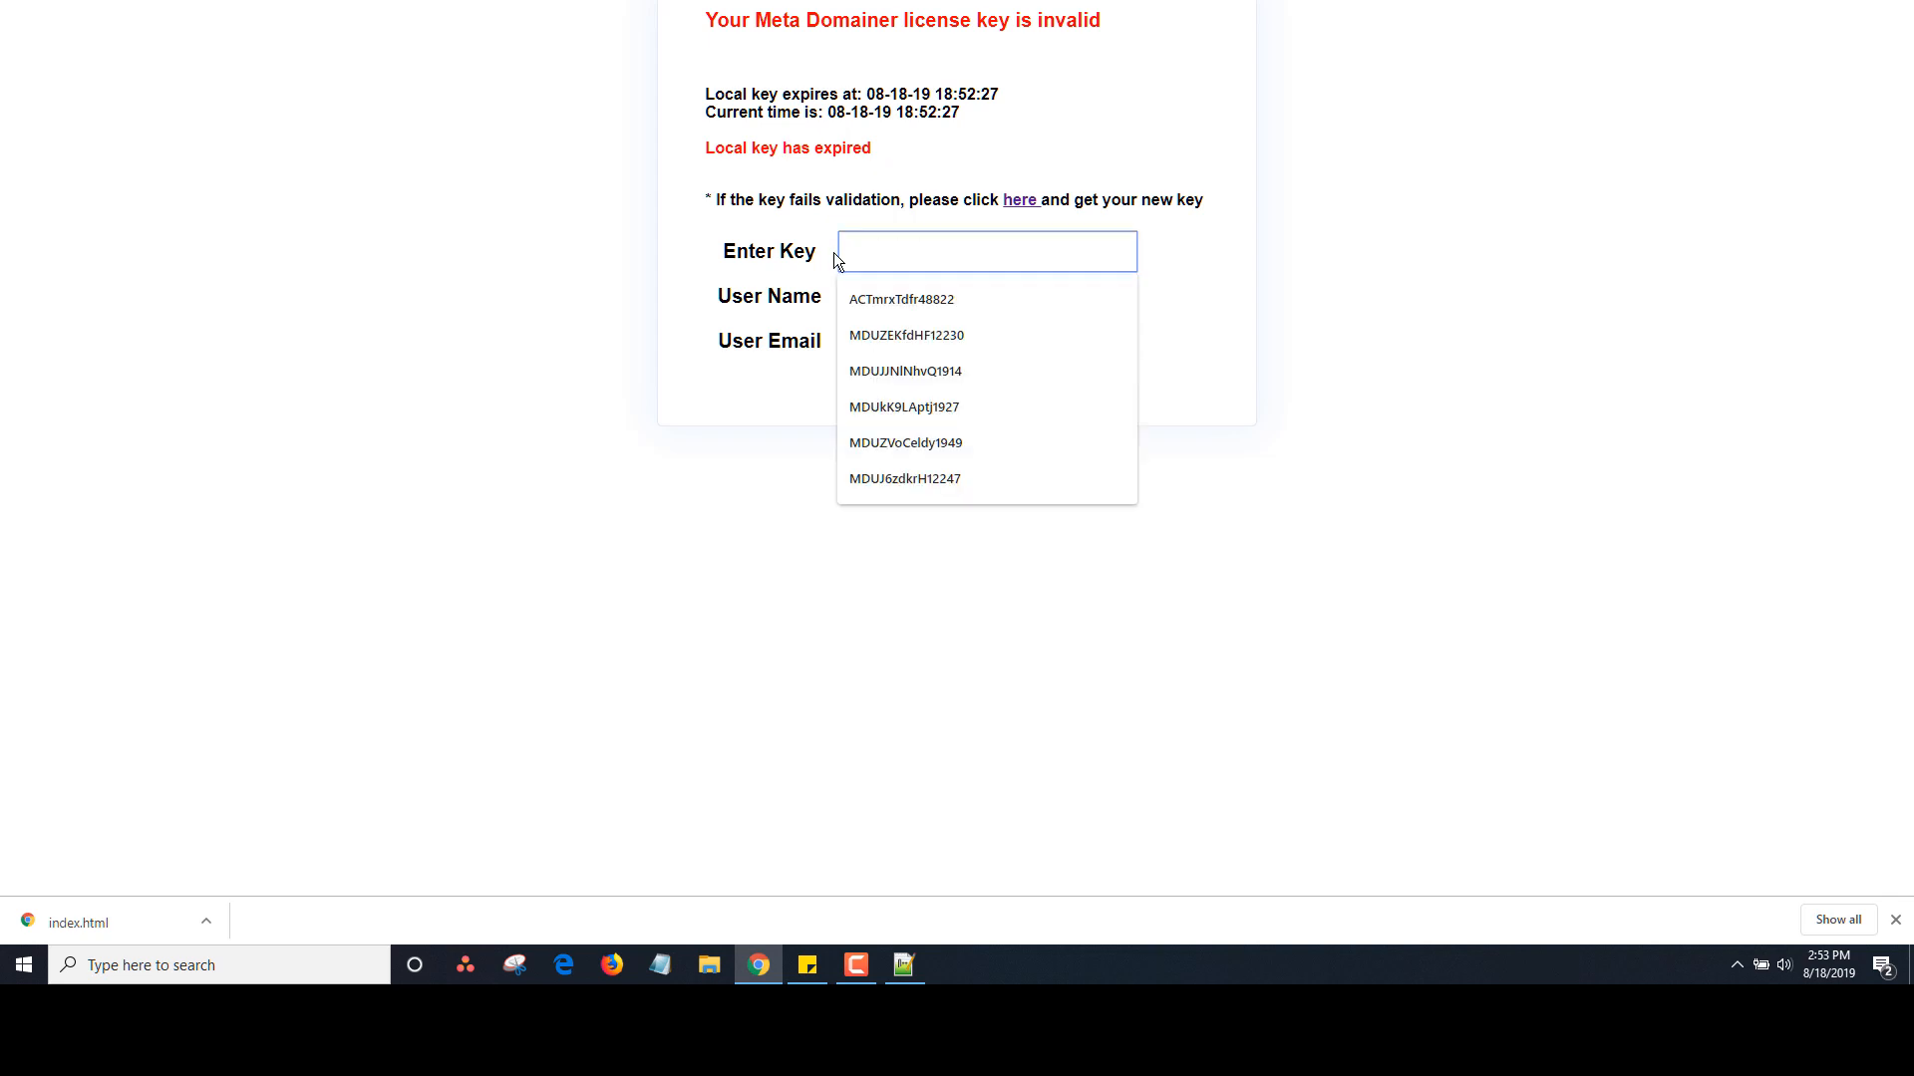
click(922, 289)
click(926, 285)
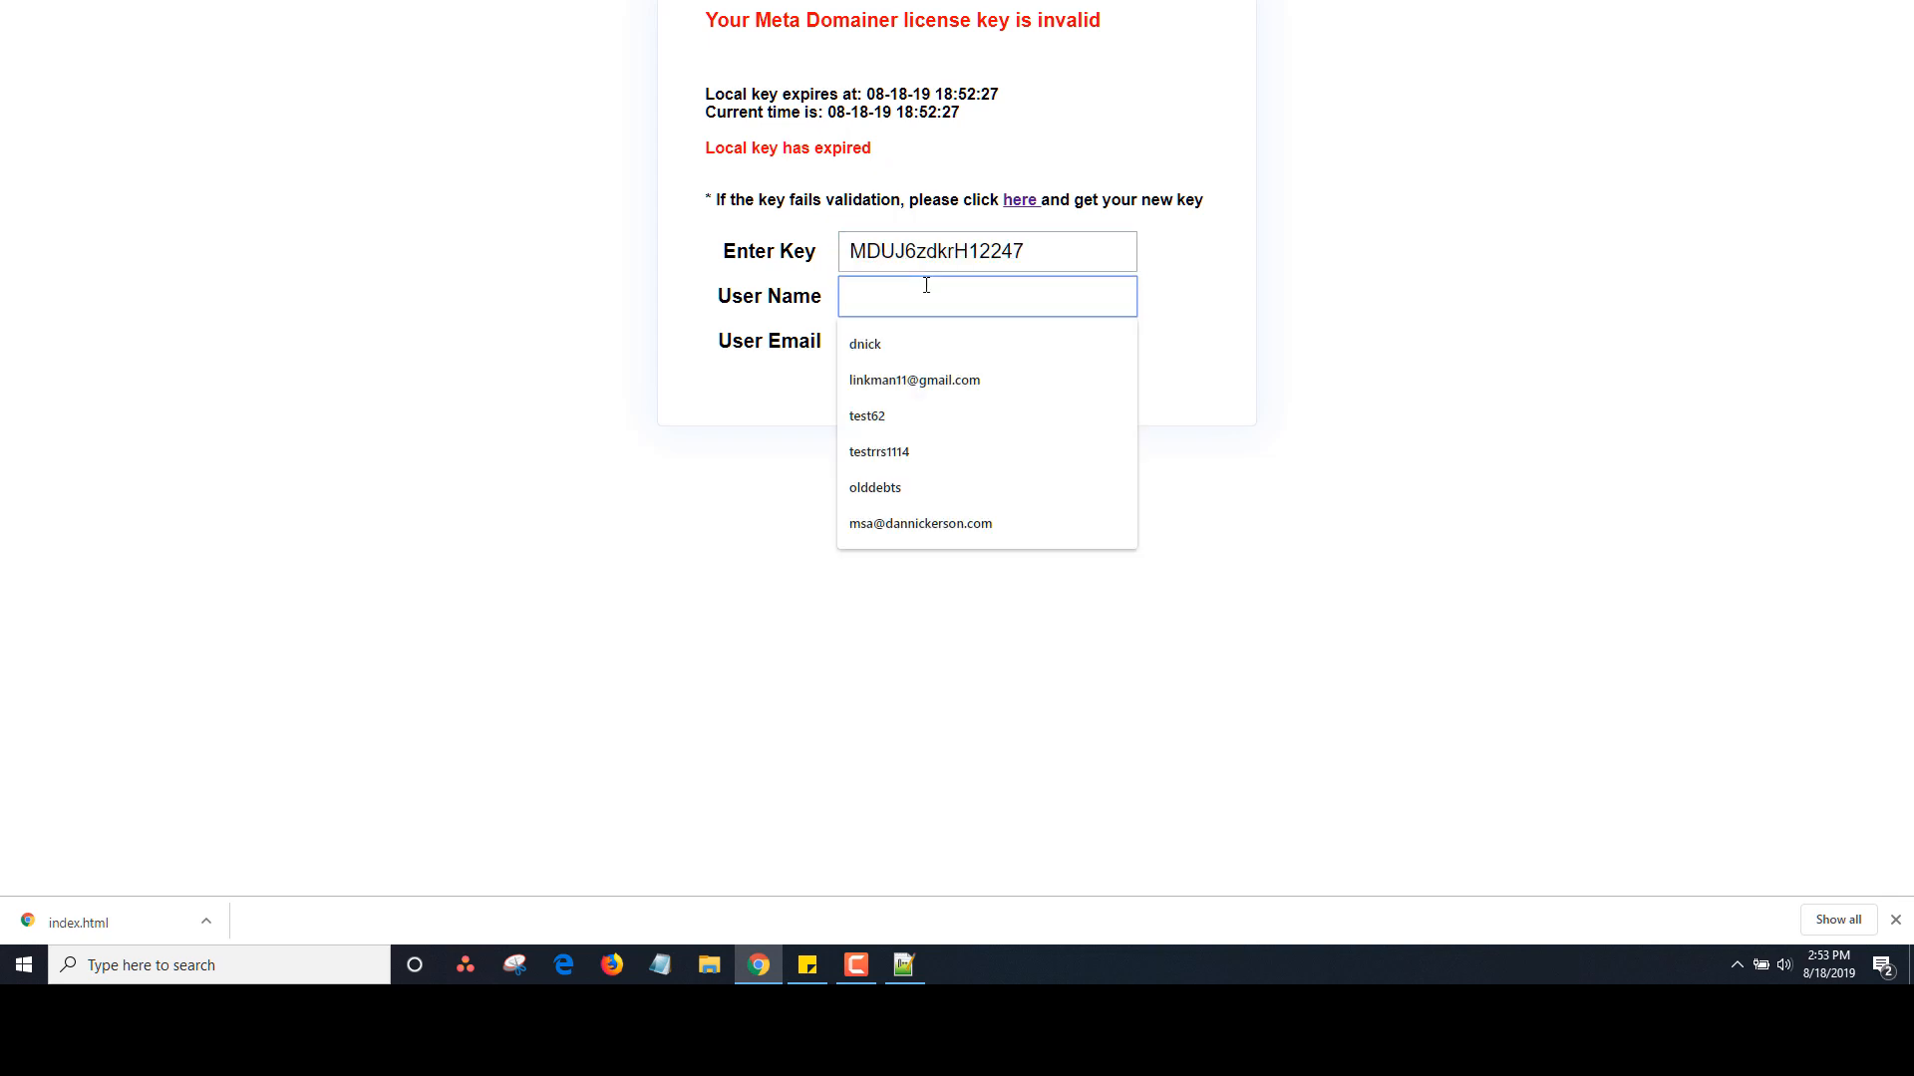
text(dantester)
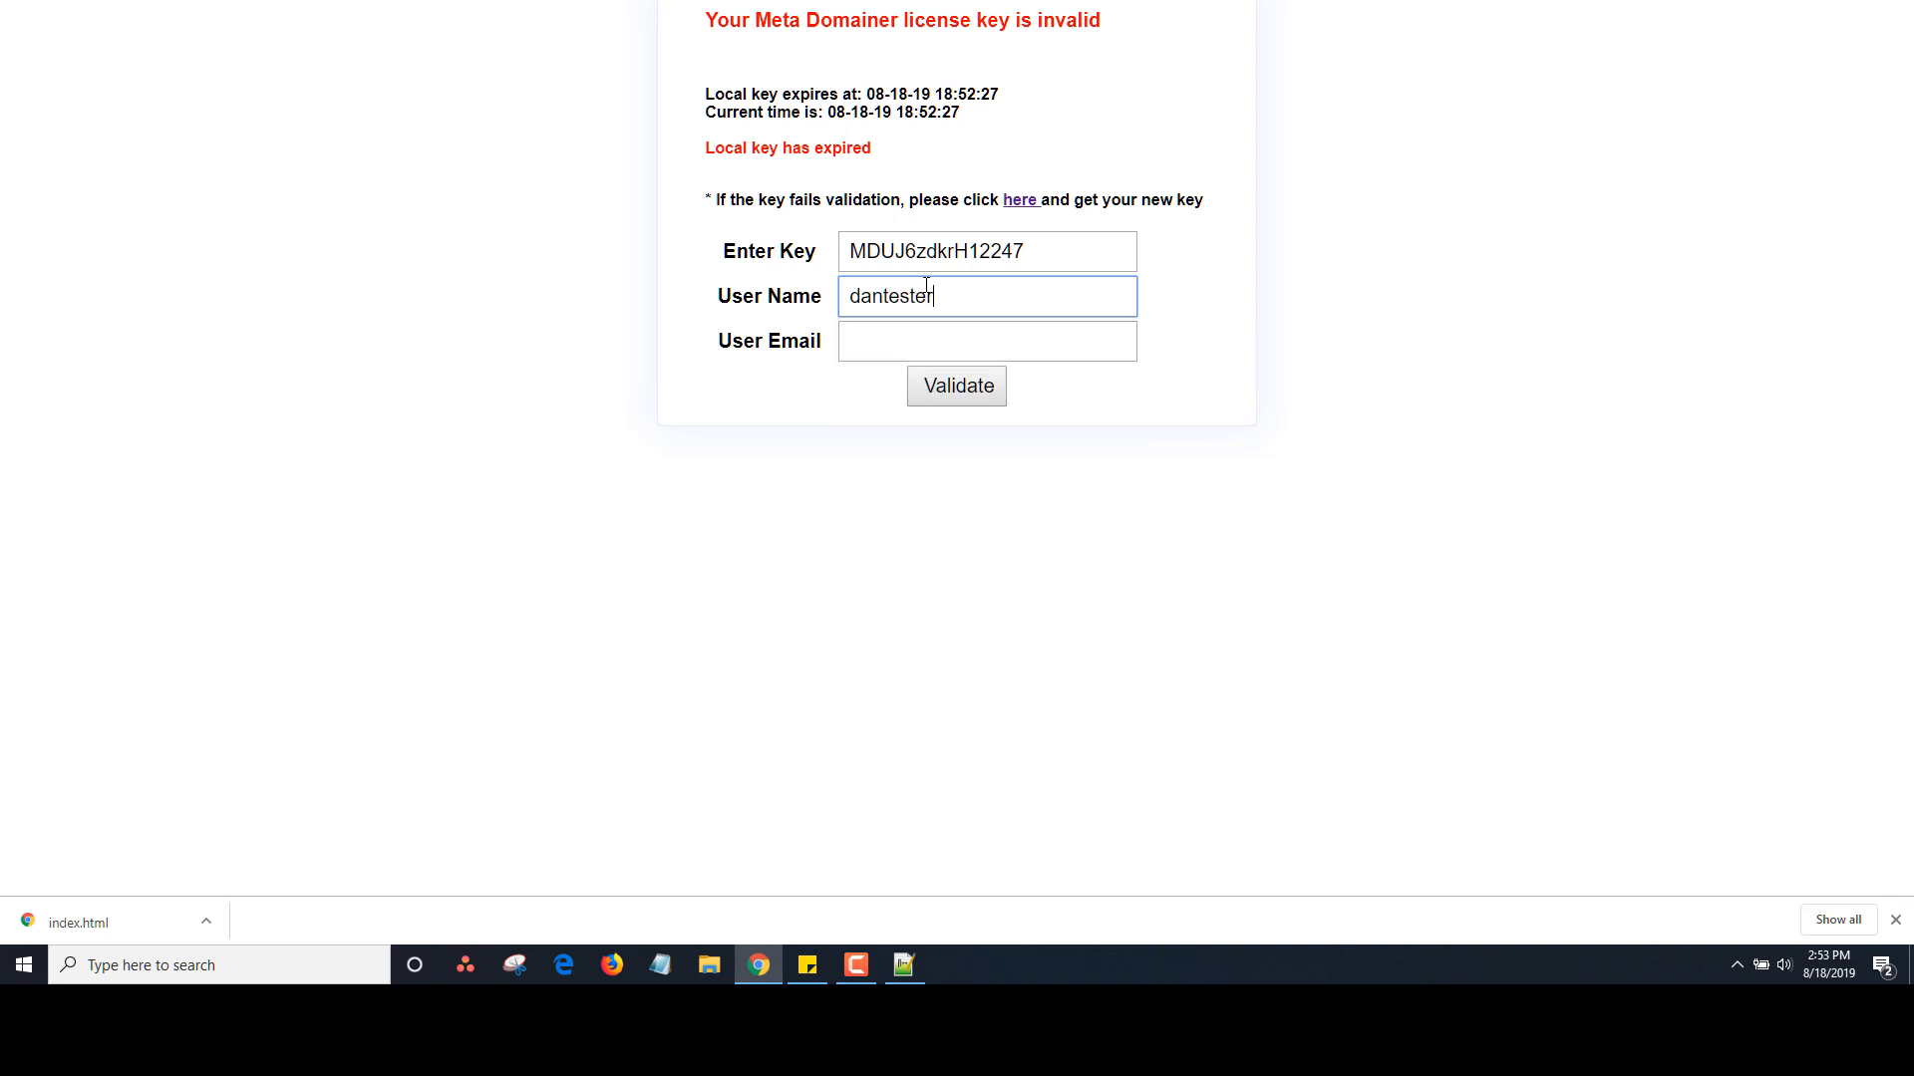
key(Tab)
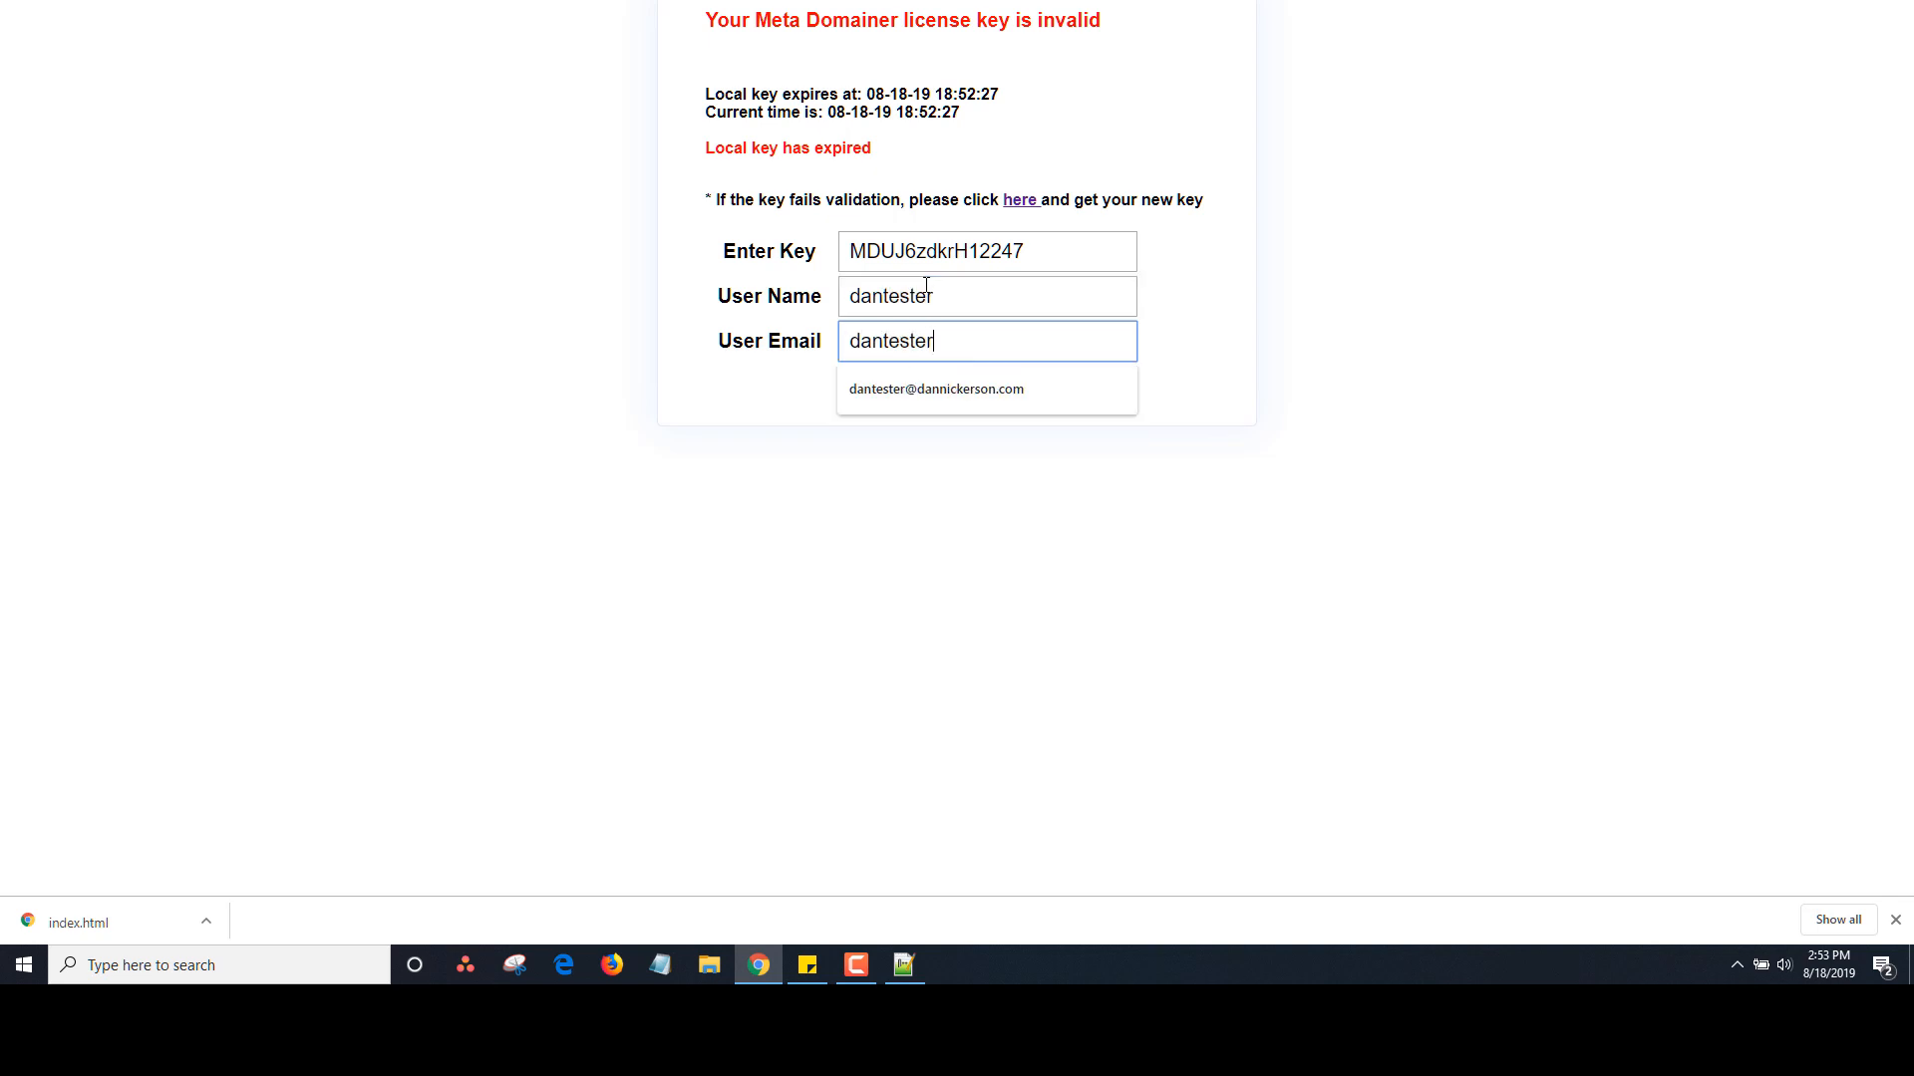
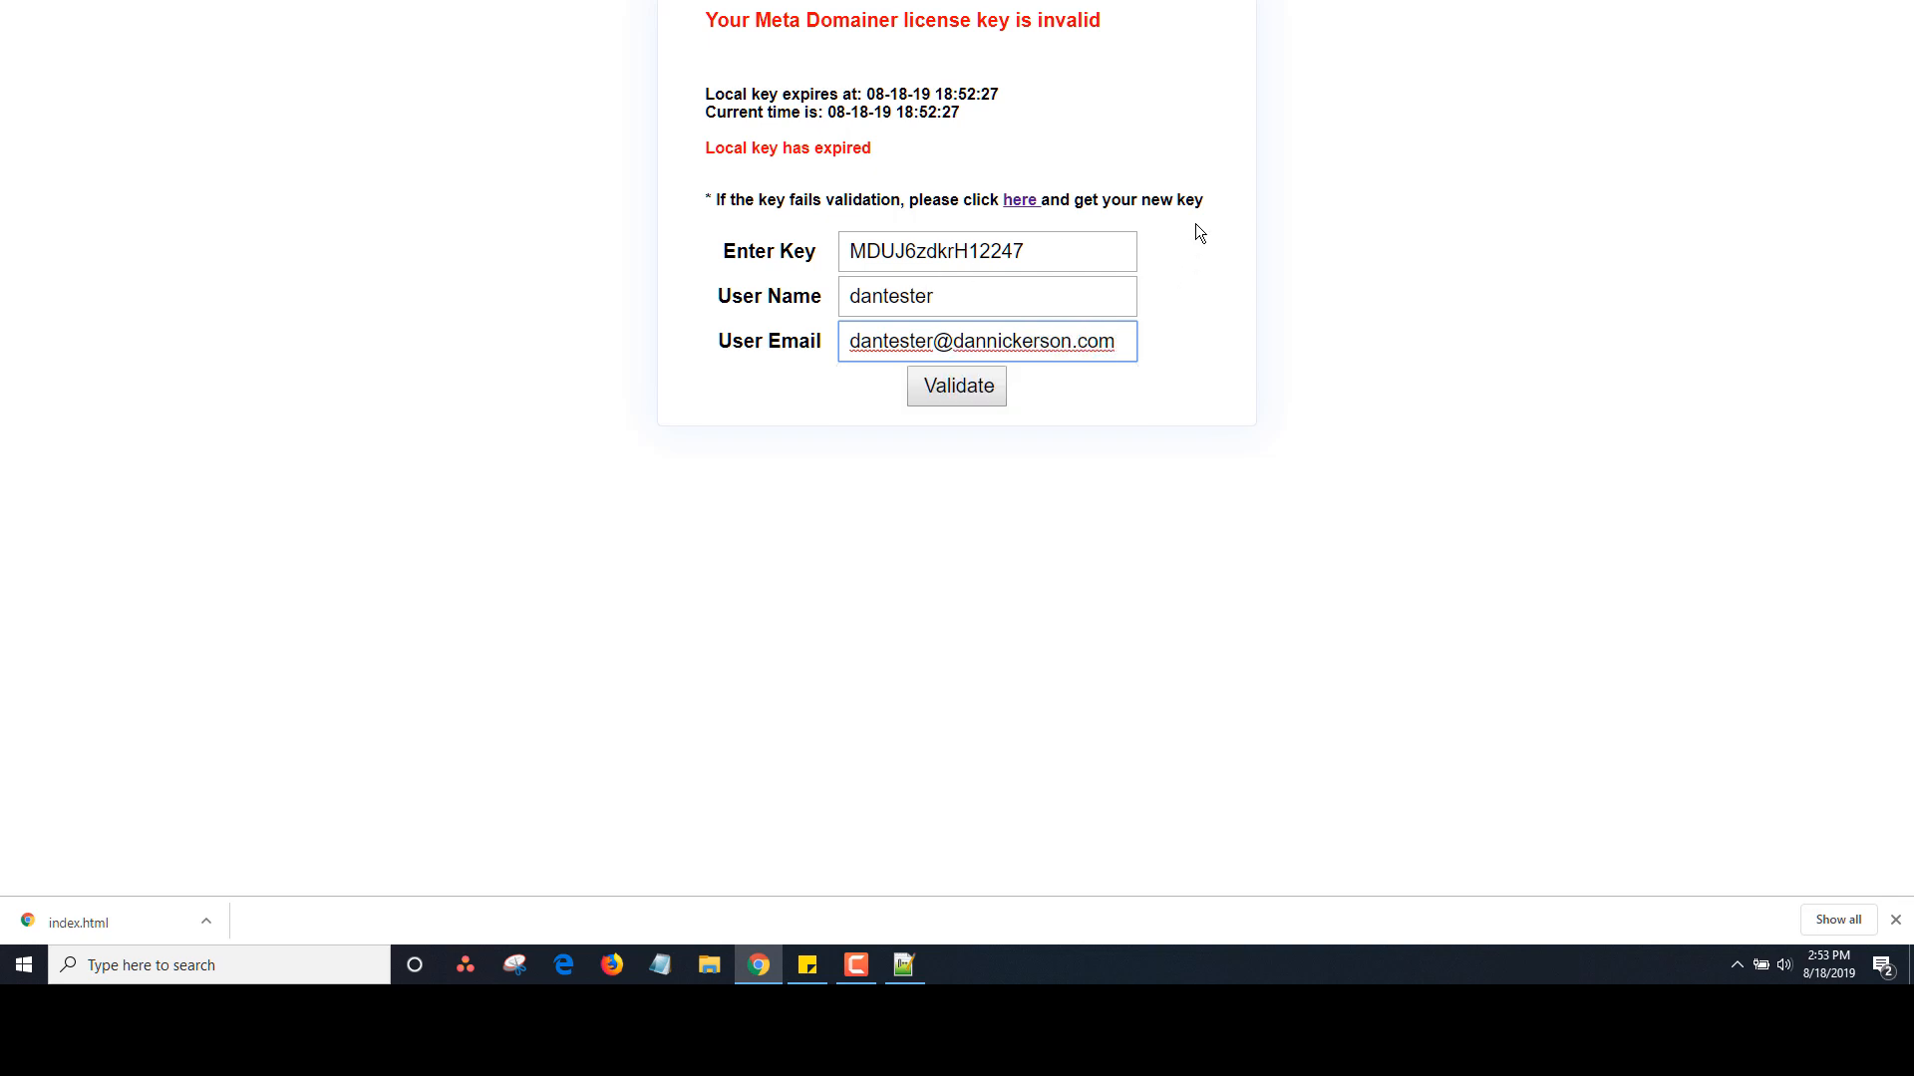
click(961, 395)
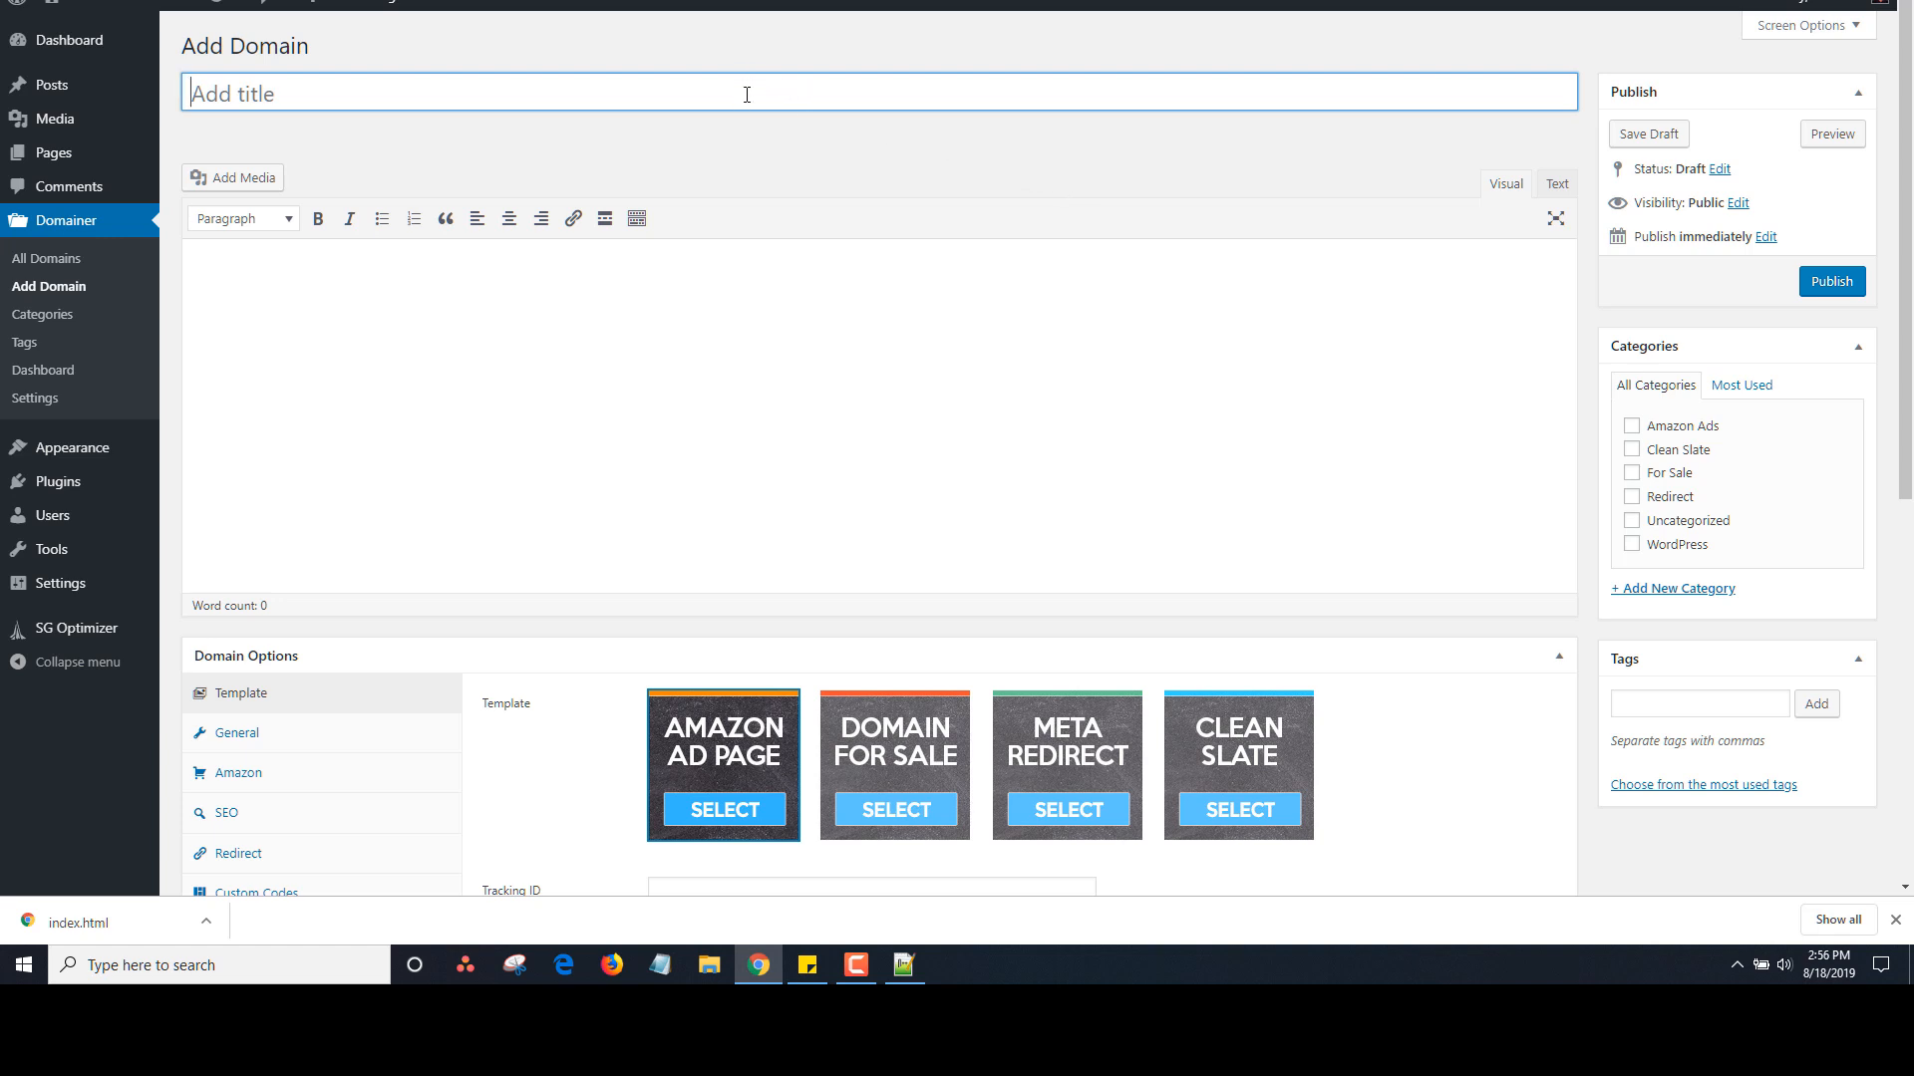
Go to Domainer > Dashboard, which advises changing the default Amazon affiliate tracking ID
click(43, 372)
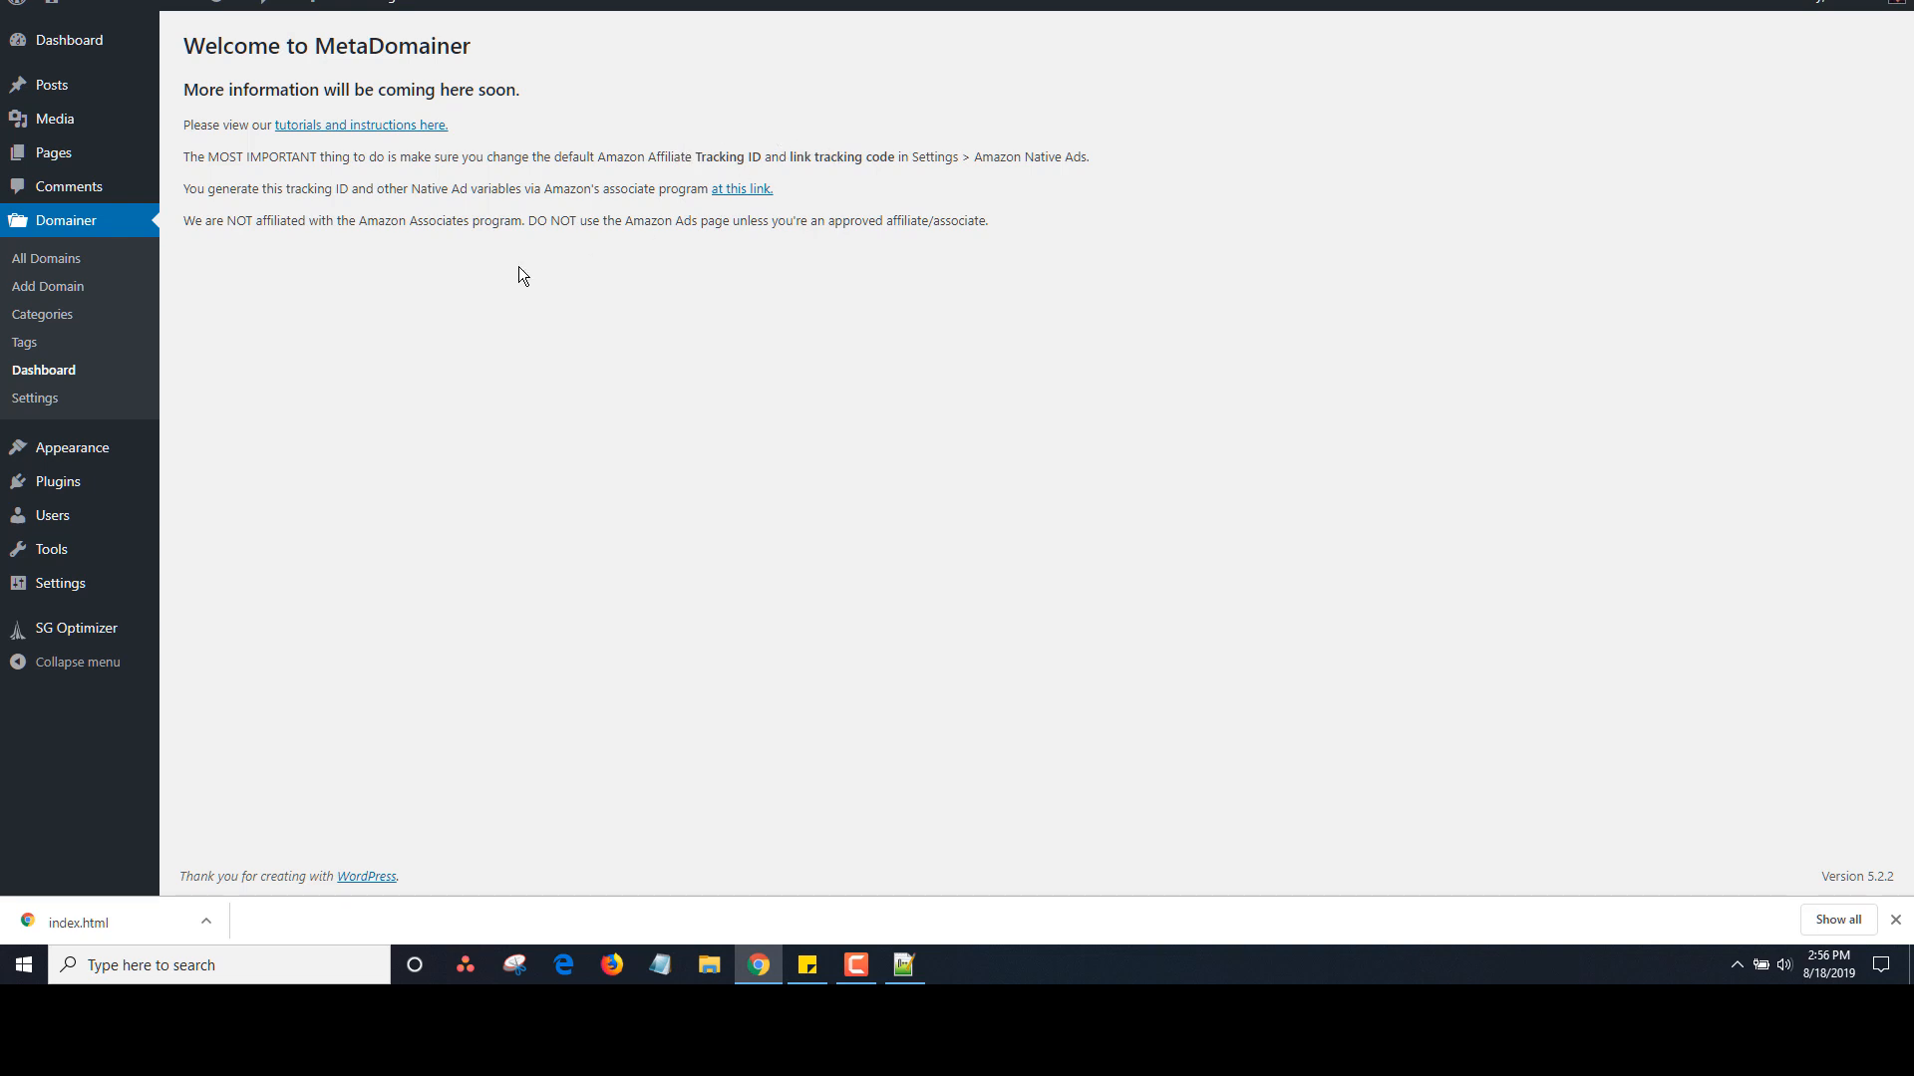
Open Domainer Settings and review the Amazon Native Ads tracking ID, Link ID and ad values
click(37, 400)
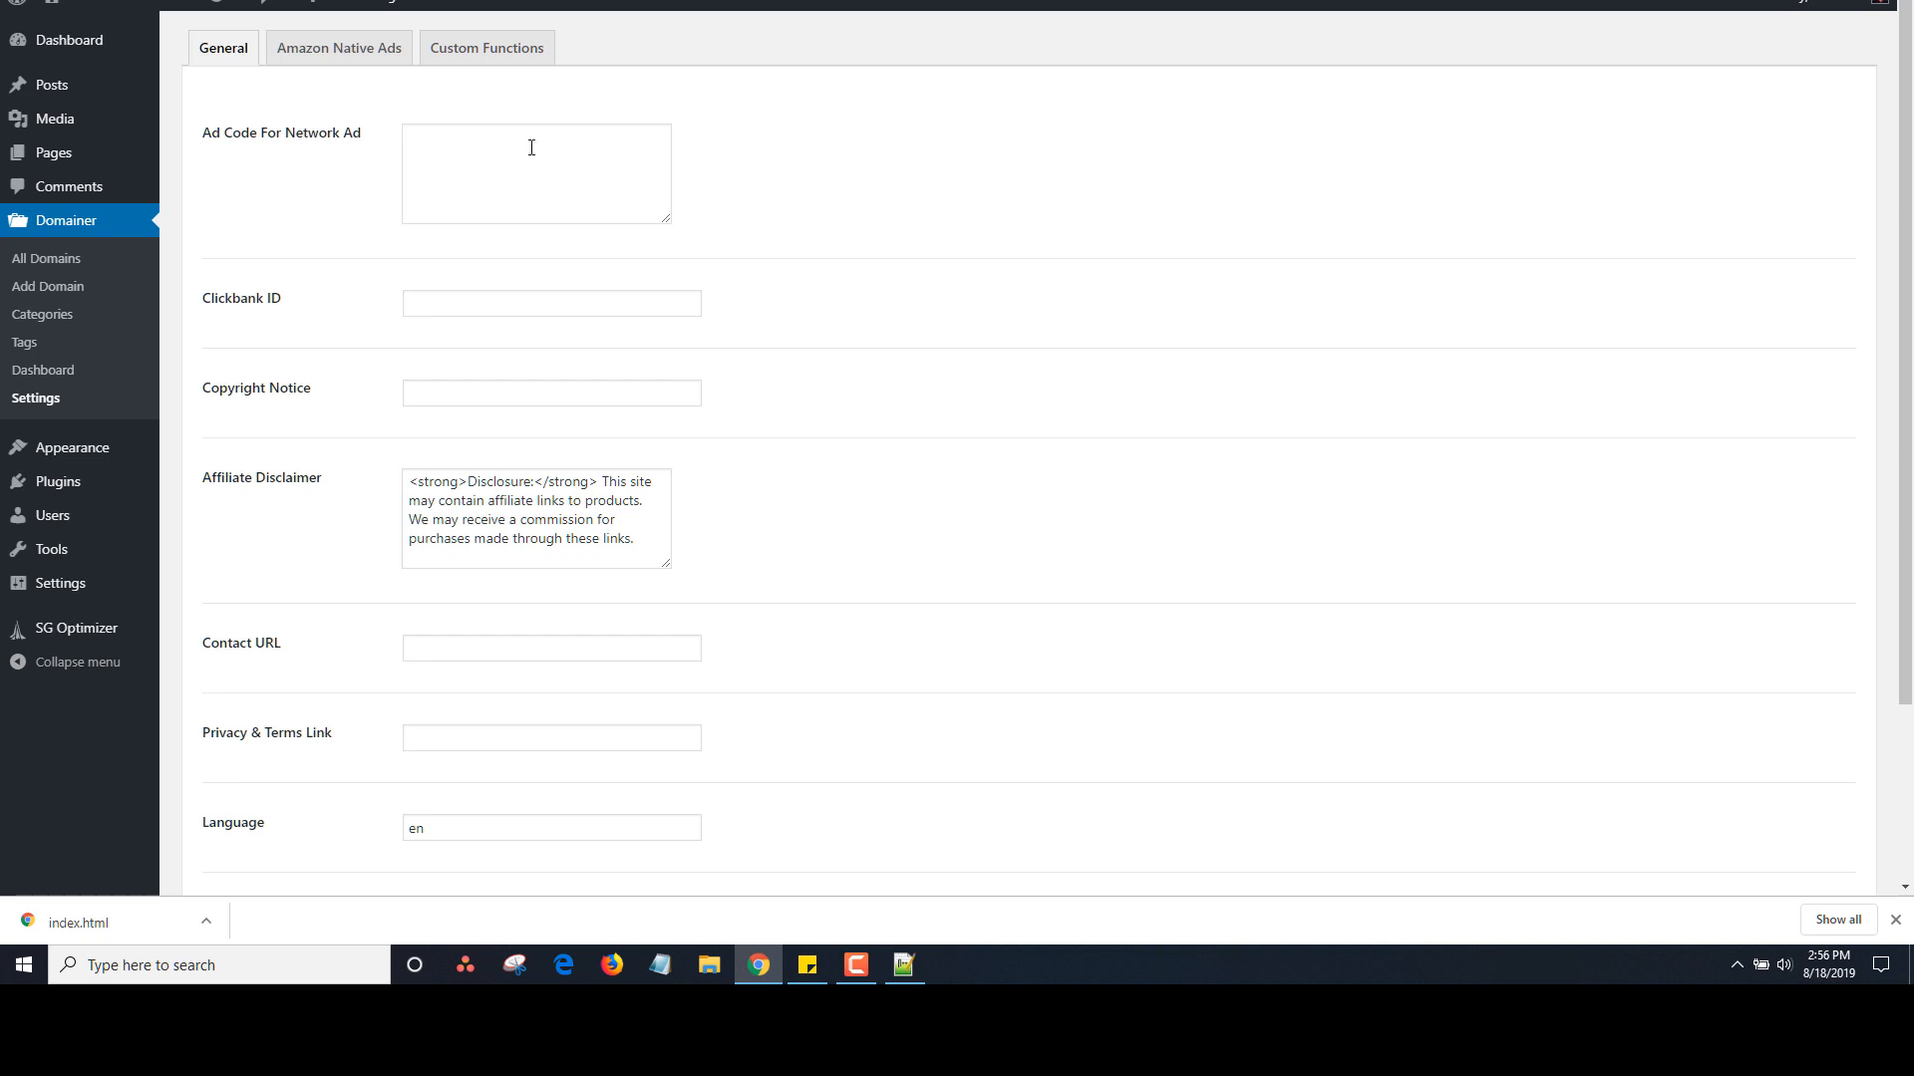
click(344, 55)
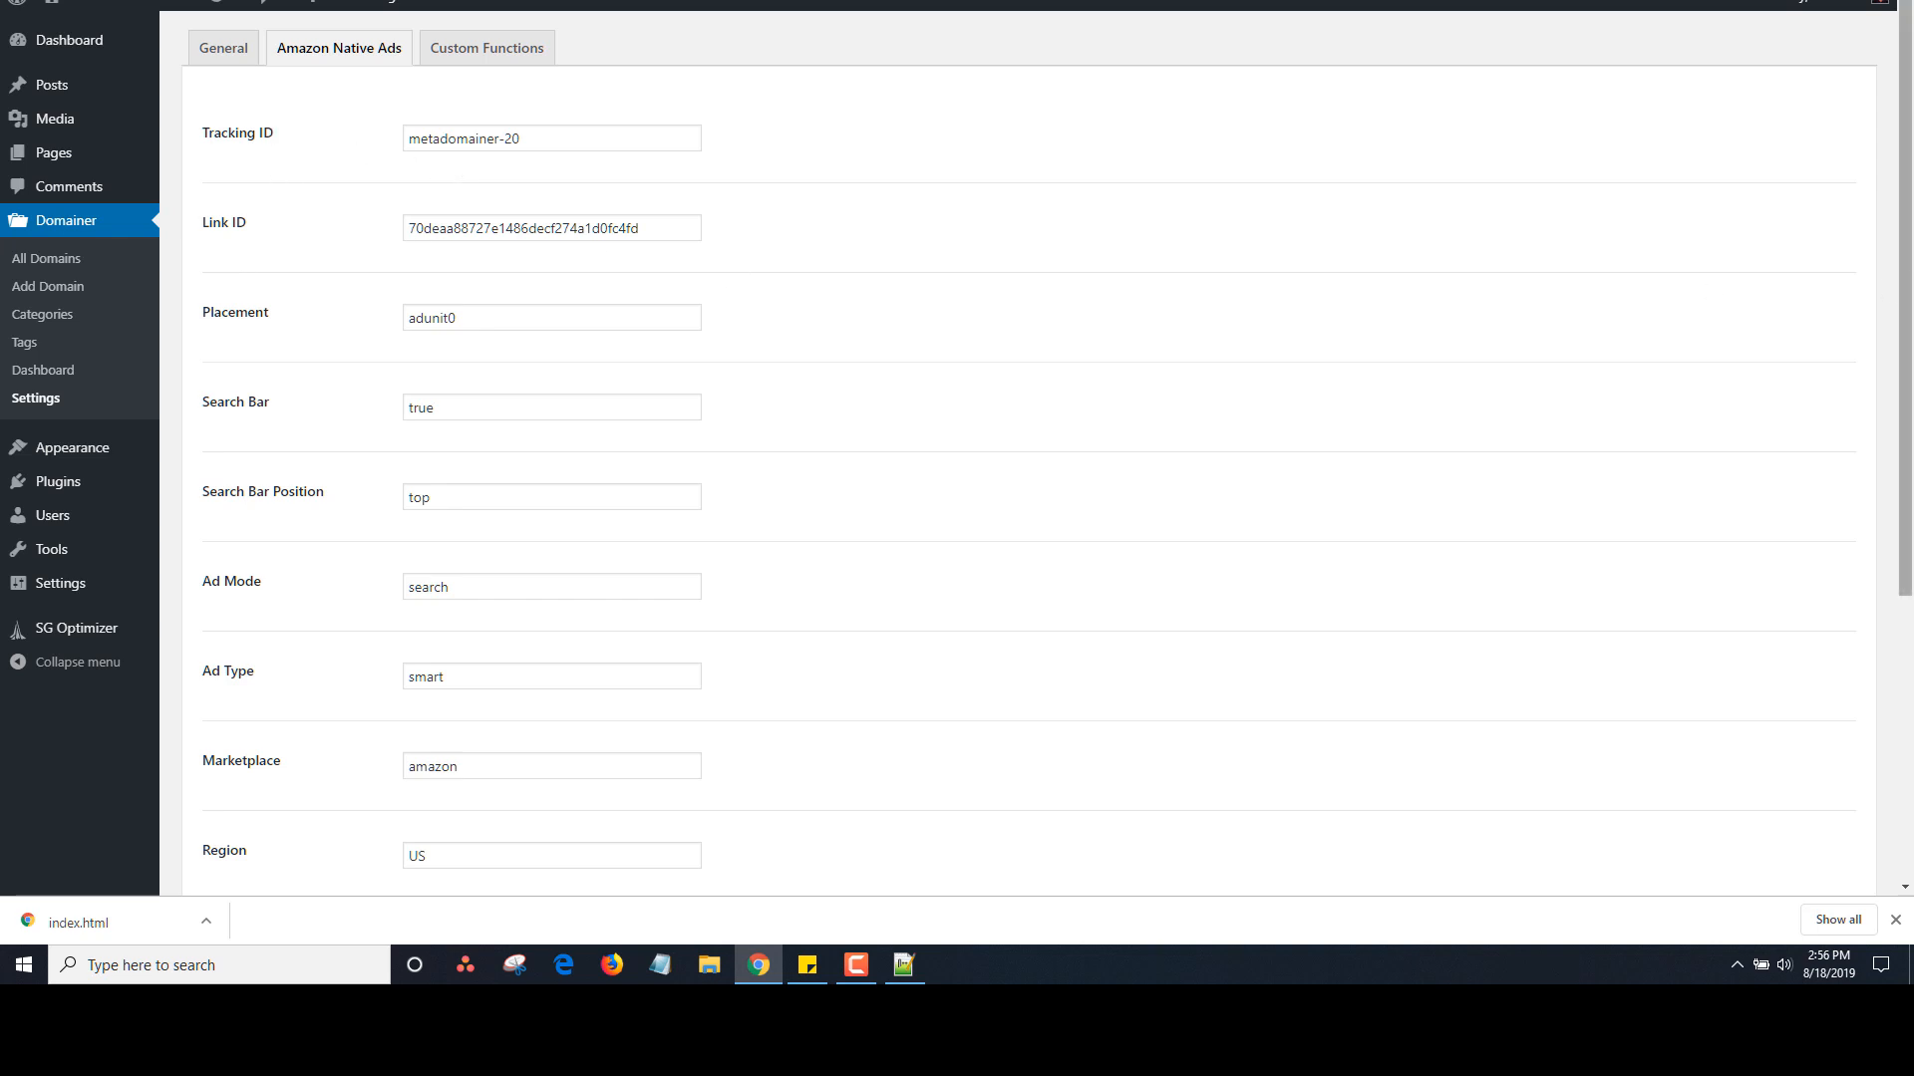
drag(1908, 281, 1909, 512)
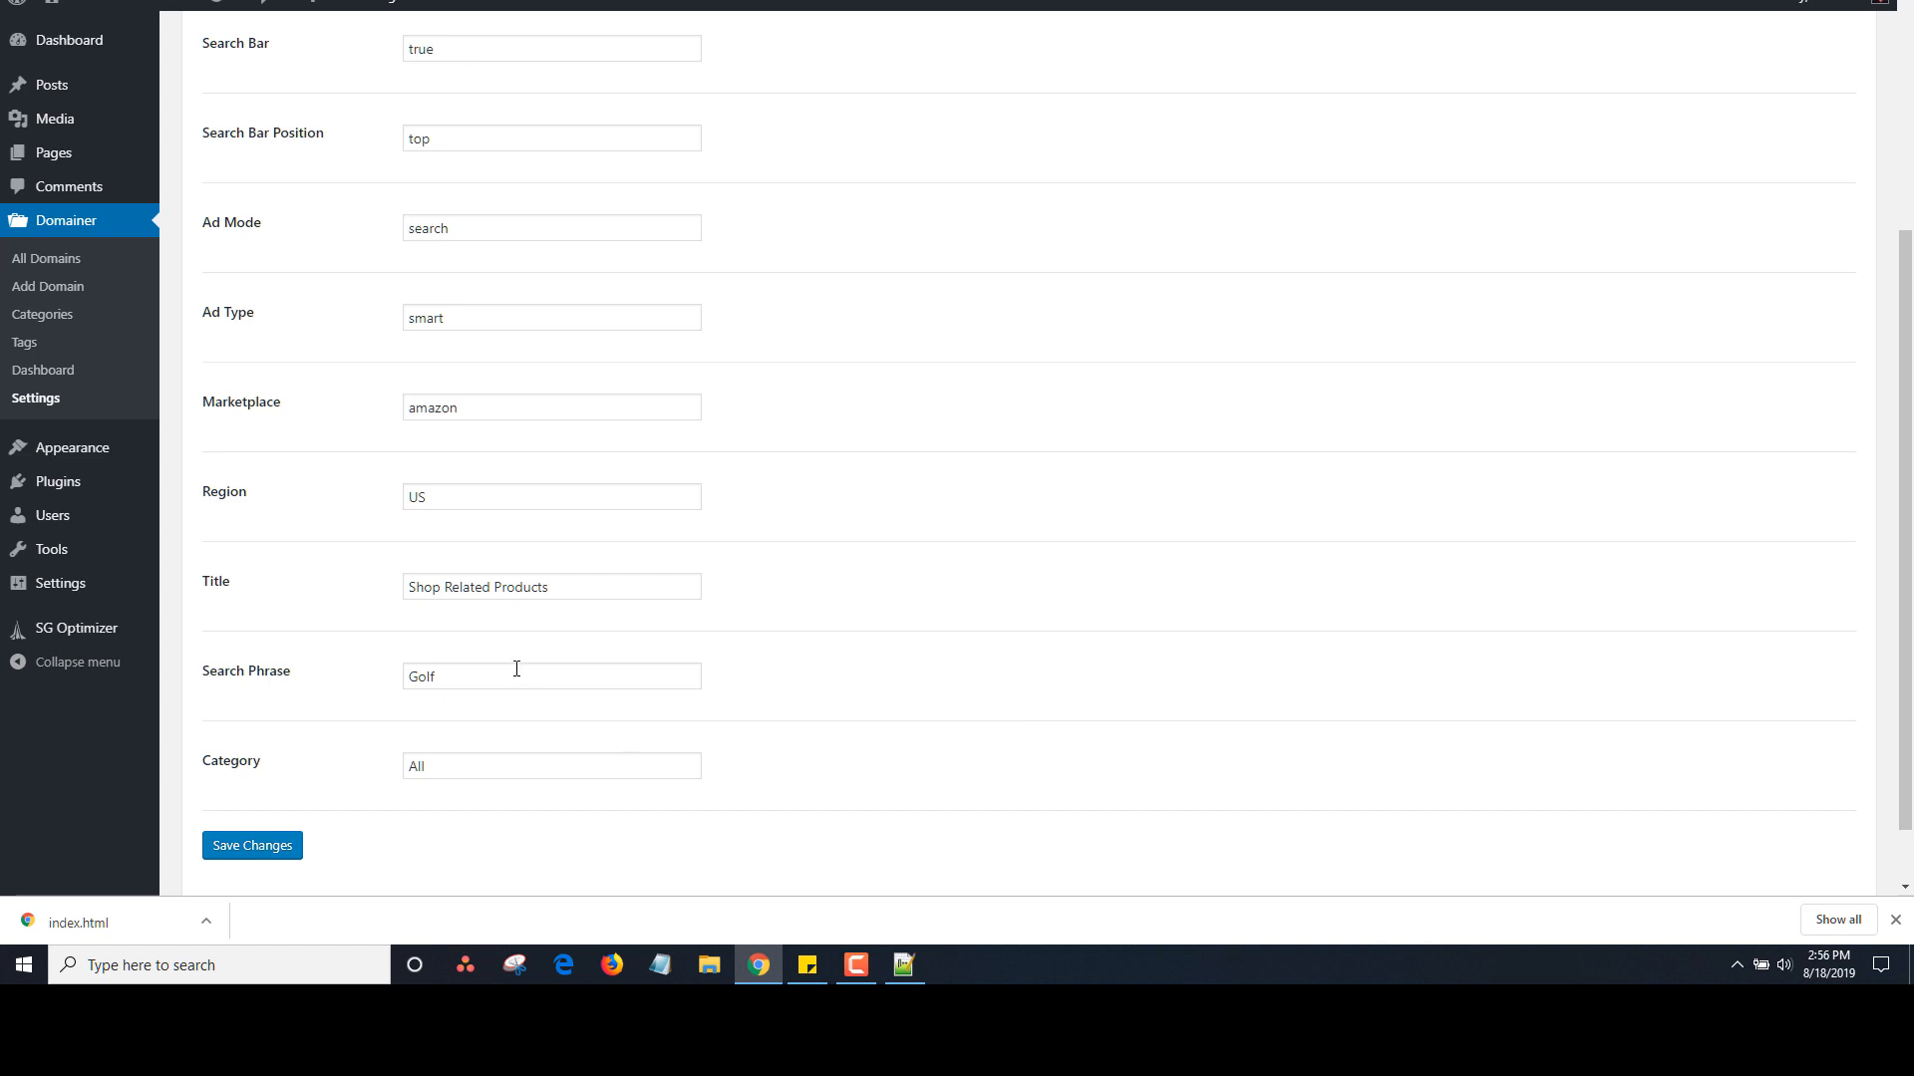
drag(1905, 586, 1906, 239)
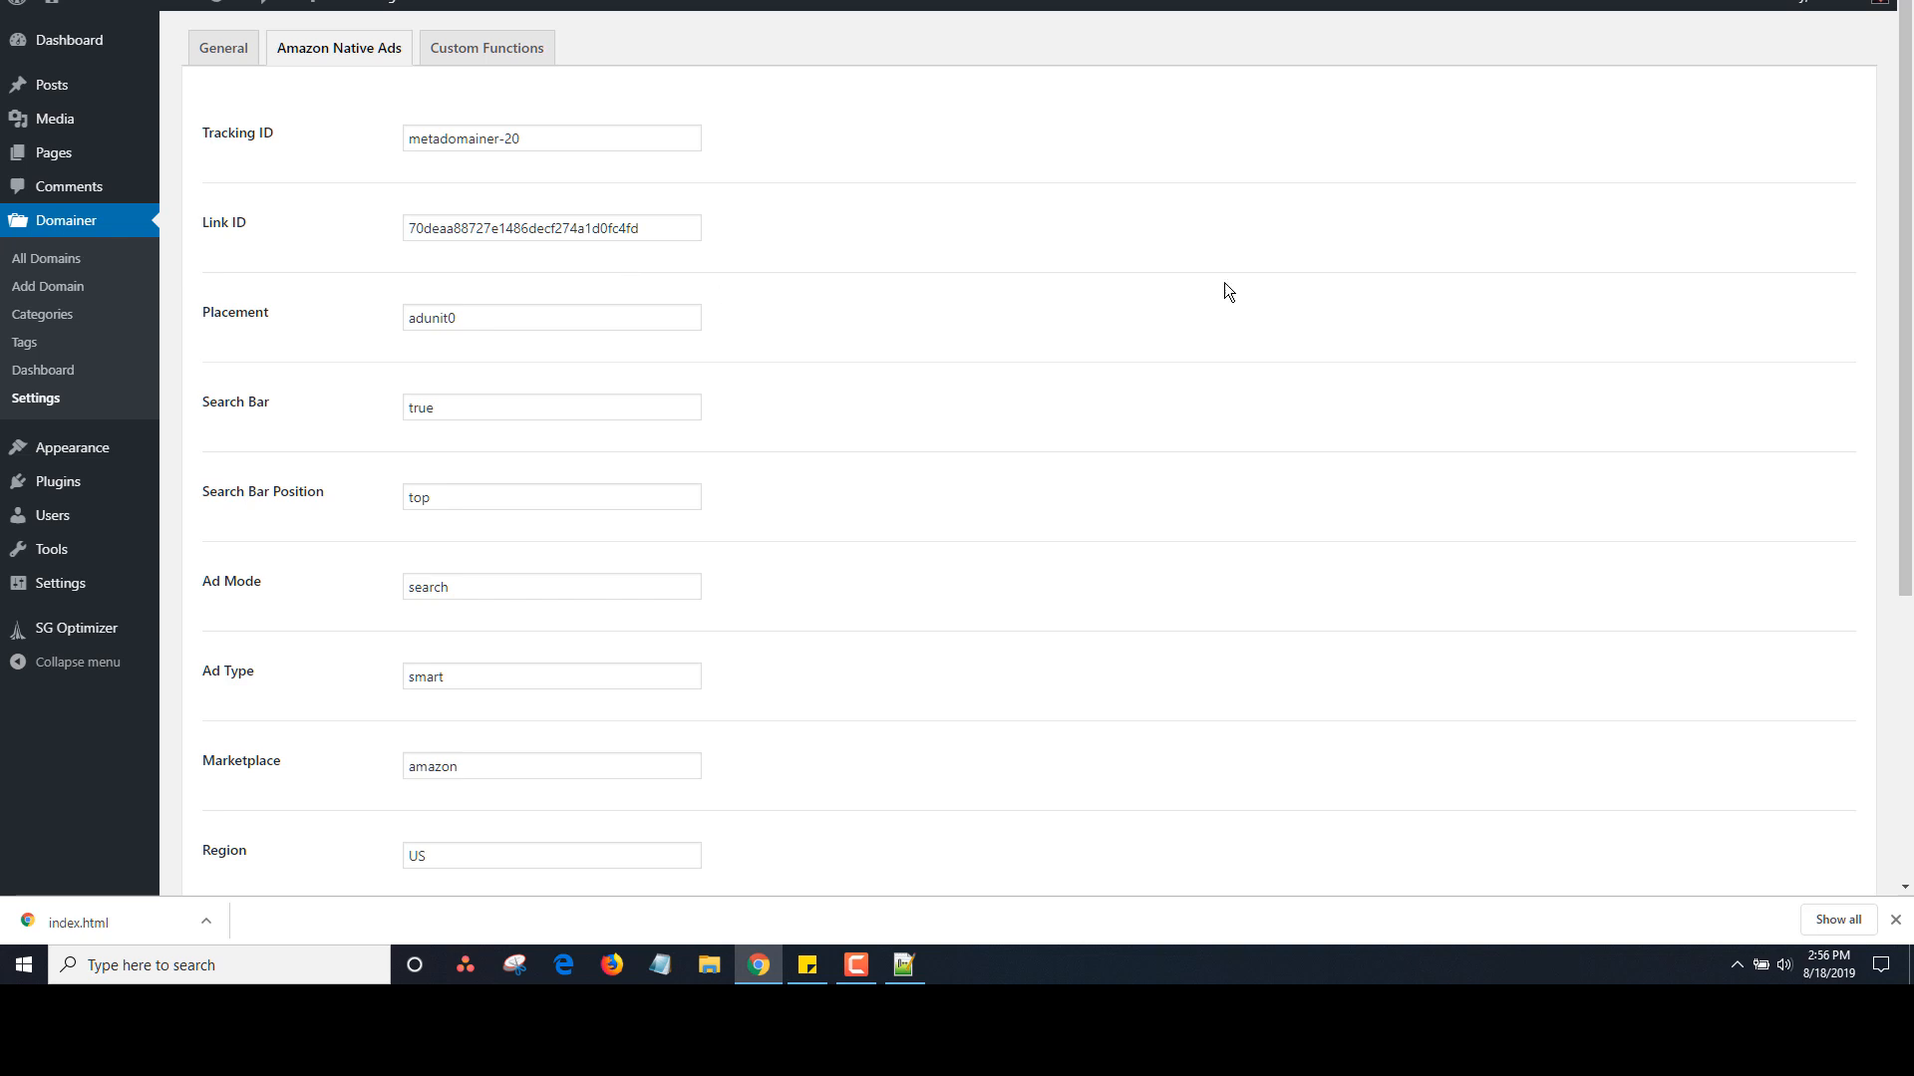
drag(1905, 279, 1880, 119)
Return to the General tab showing the Clickbank ID, Copyright Notice and Contact URL fields
click(224, 48)
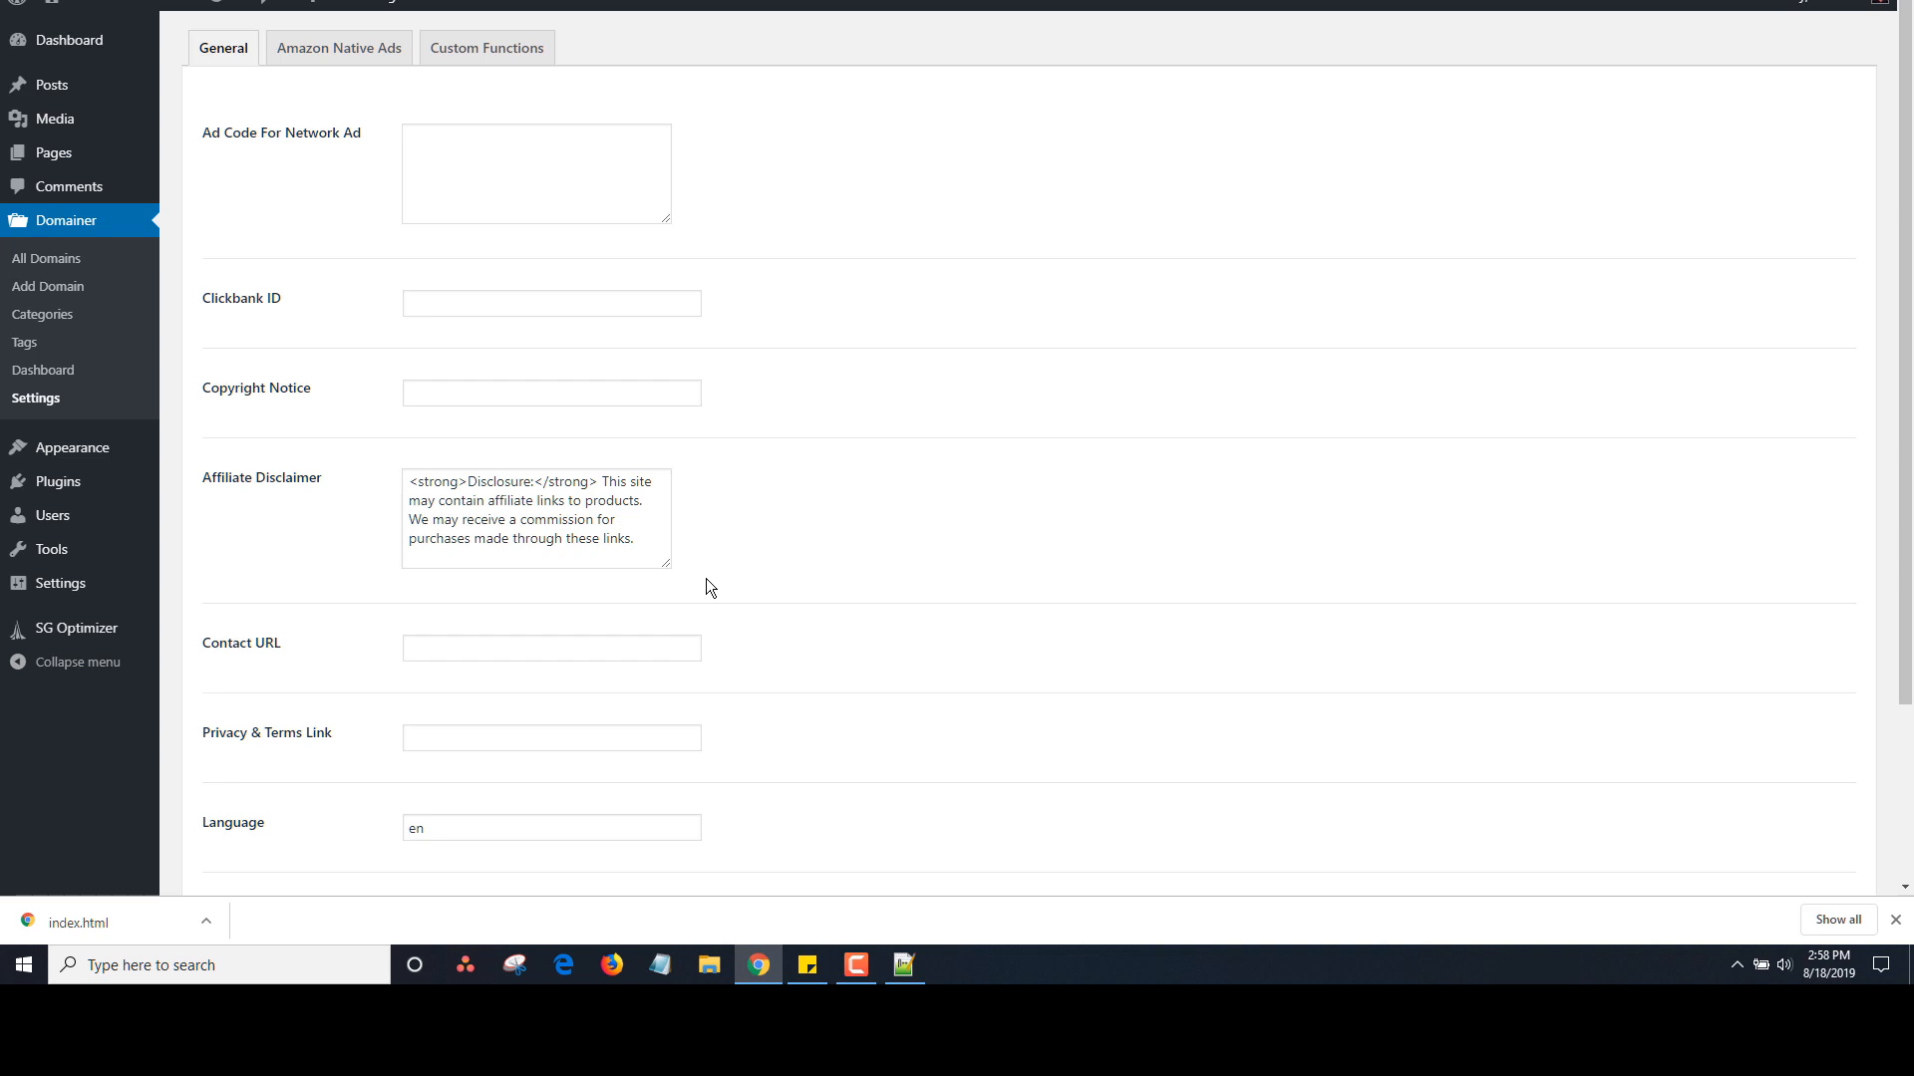
Open a blank Add Domain form offering the four landing-page templates
drag(1902, 570, 1880, 775)
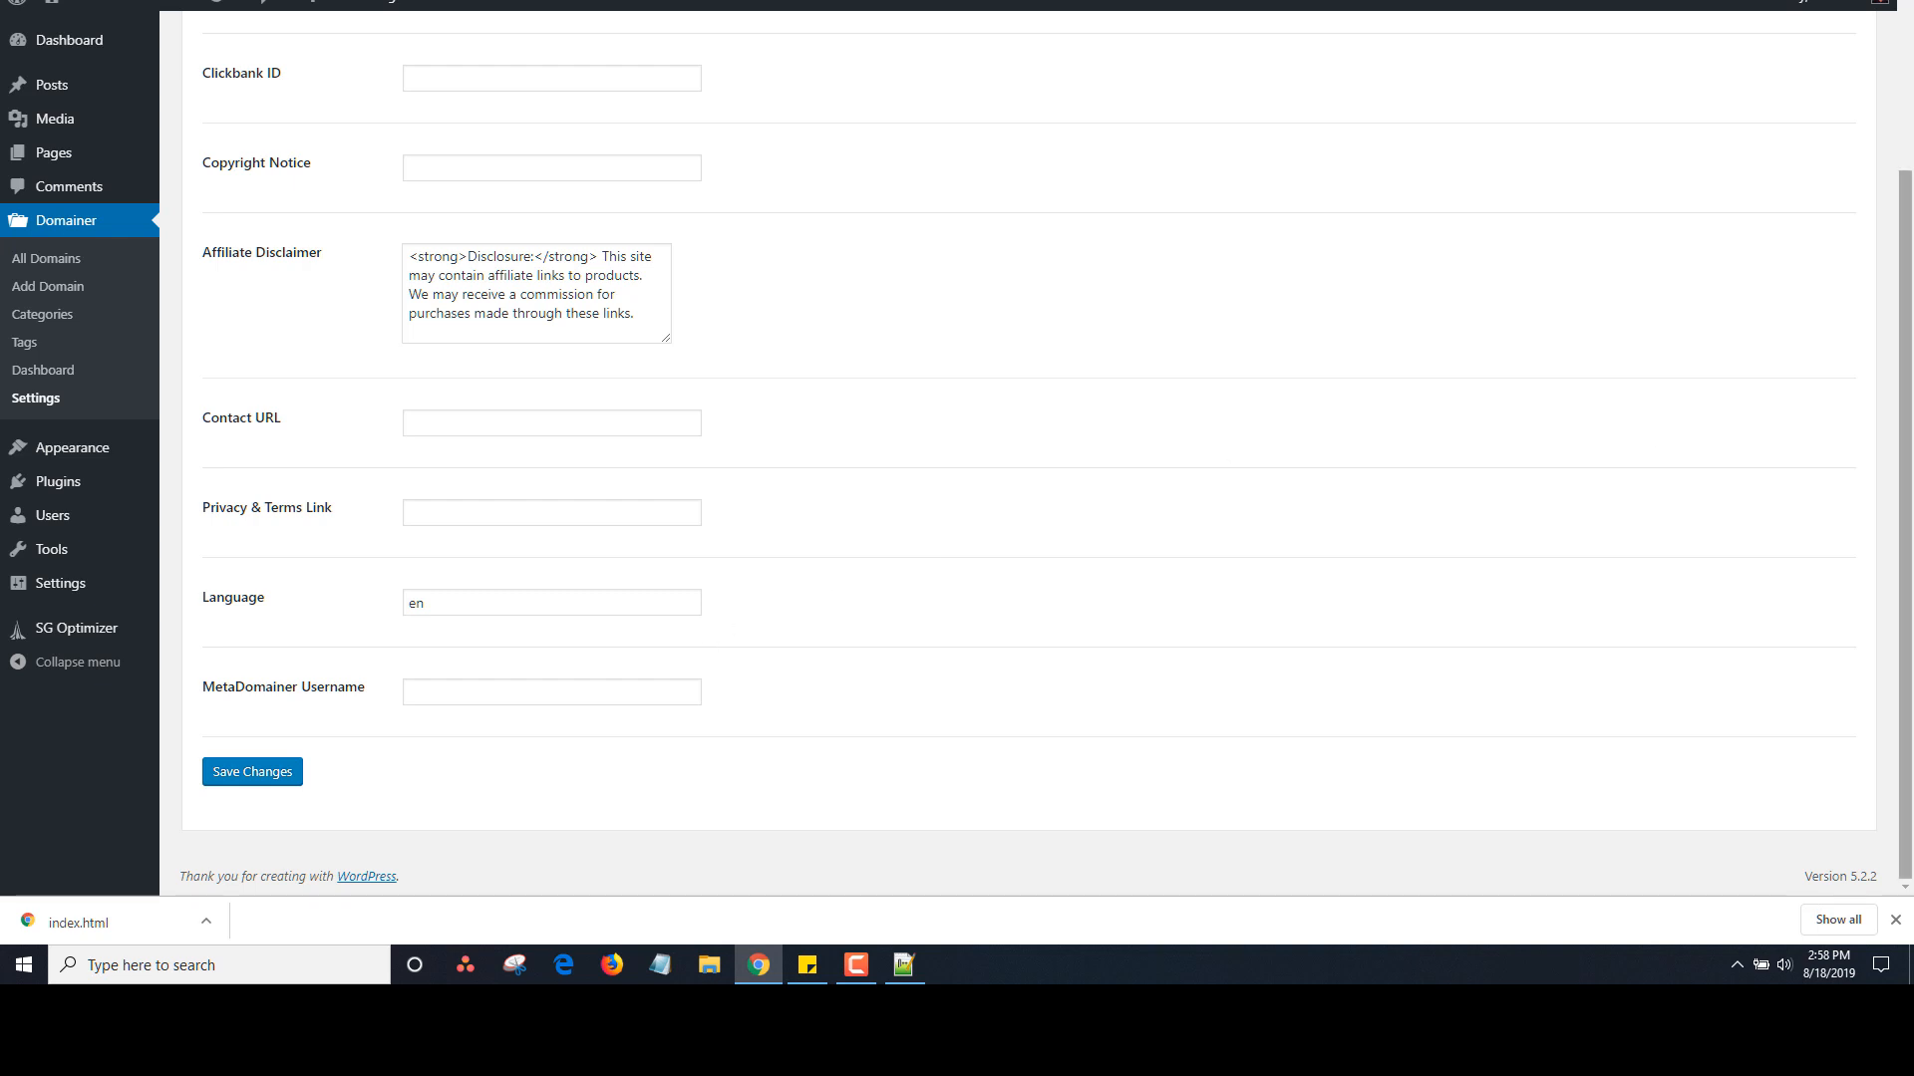
drag(1906, 374, 1909, 189)
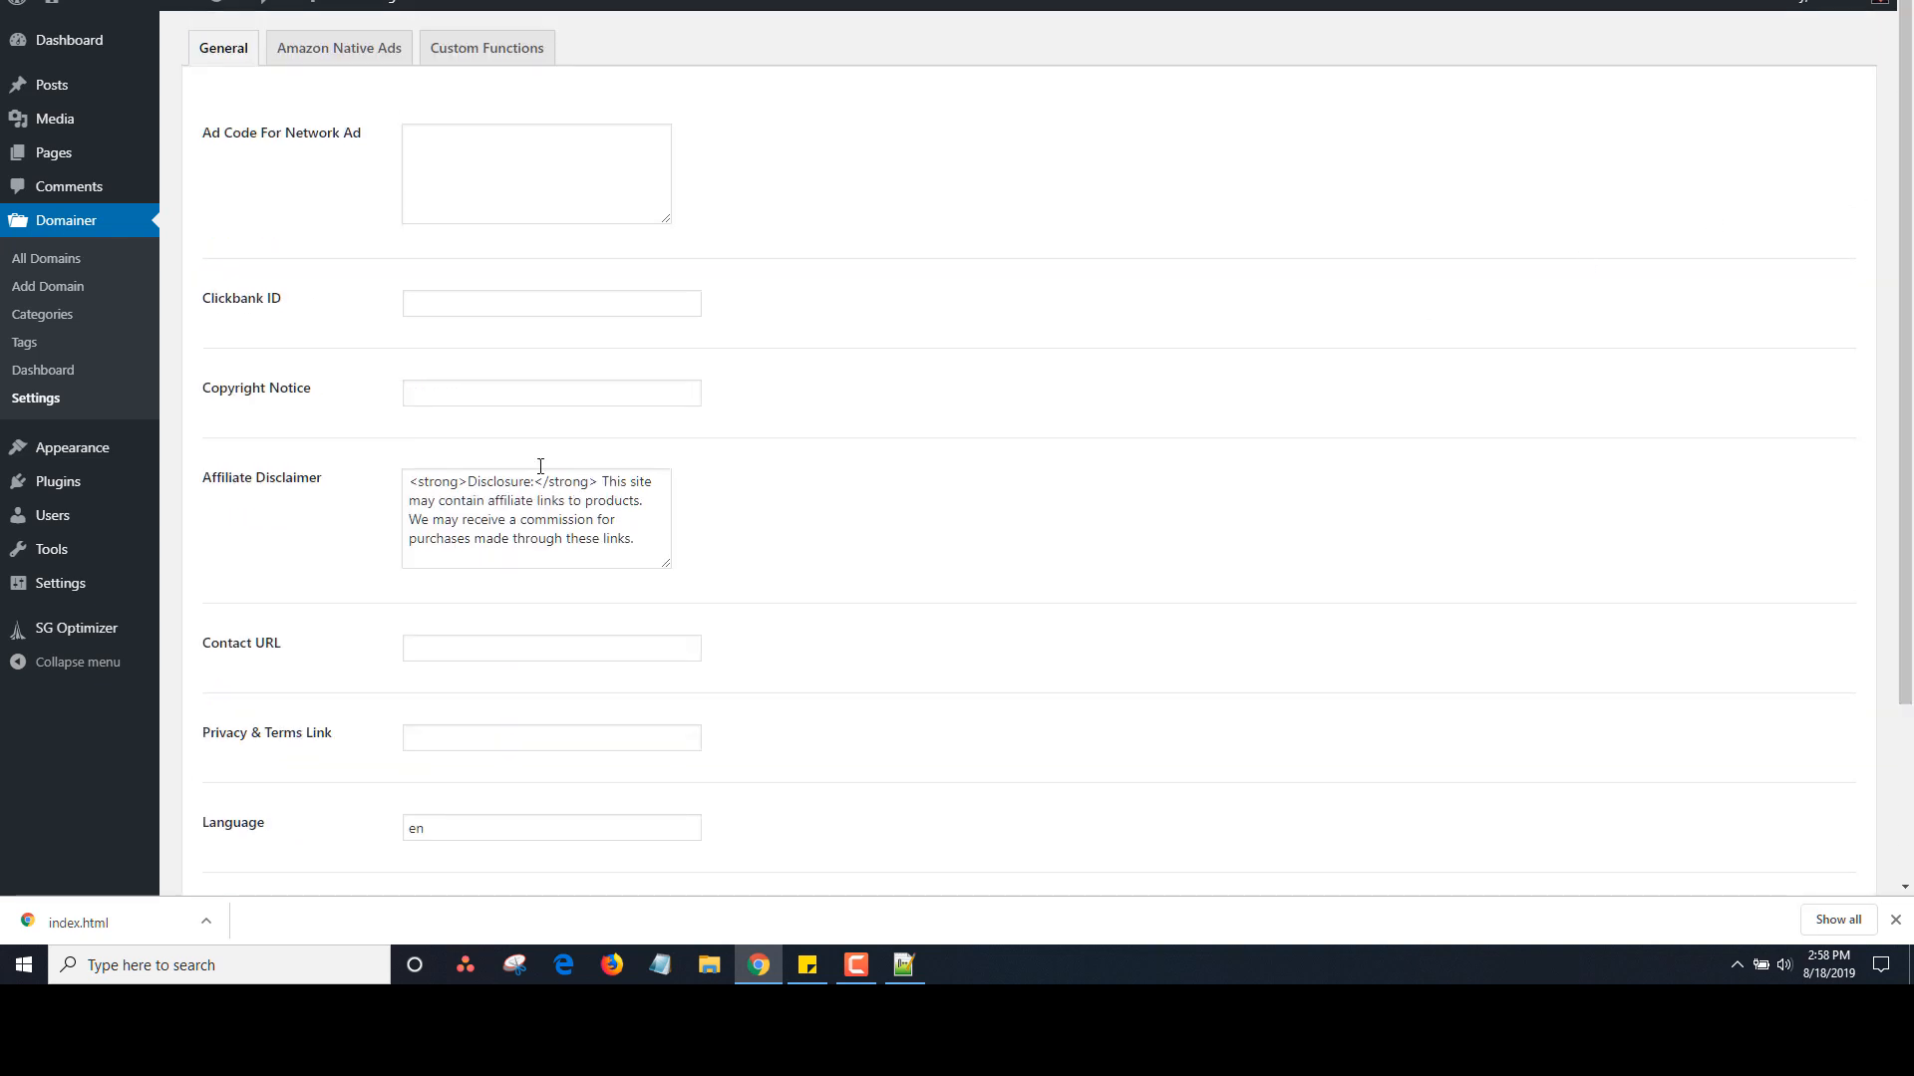
click(49, 287)
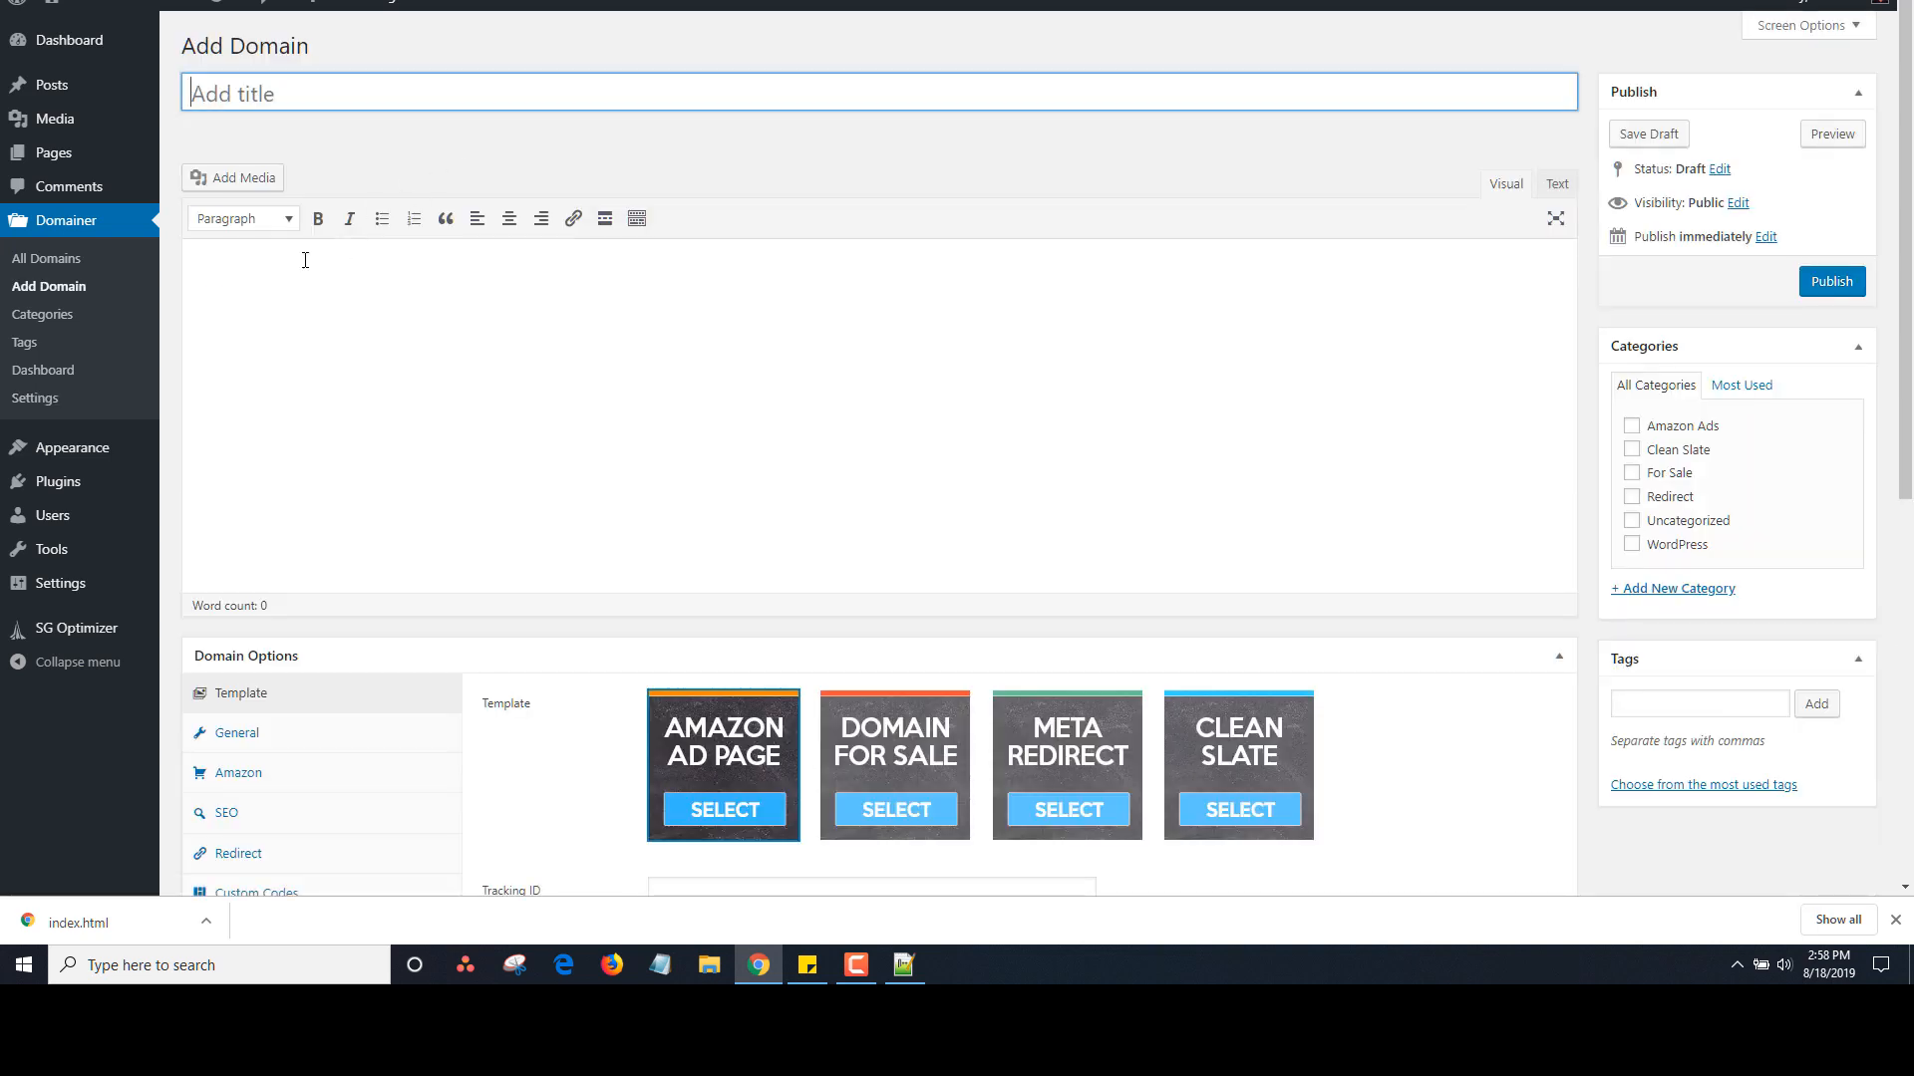
Review the 6 domain categories, then the 14 domain tags such as .com, .info and godaddy
click(29, 315)
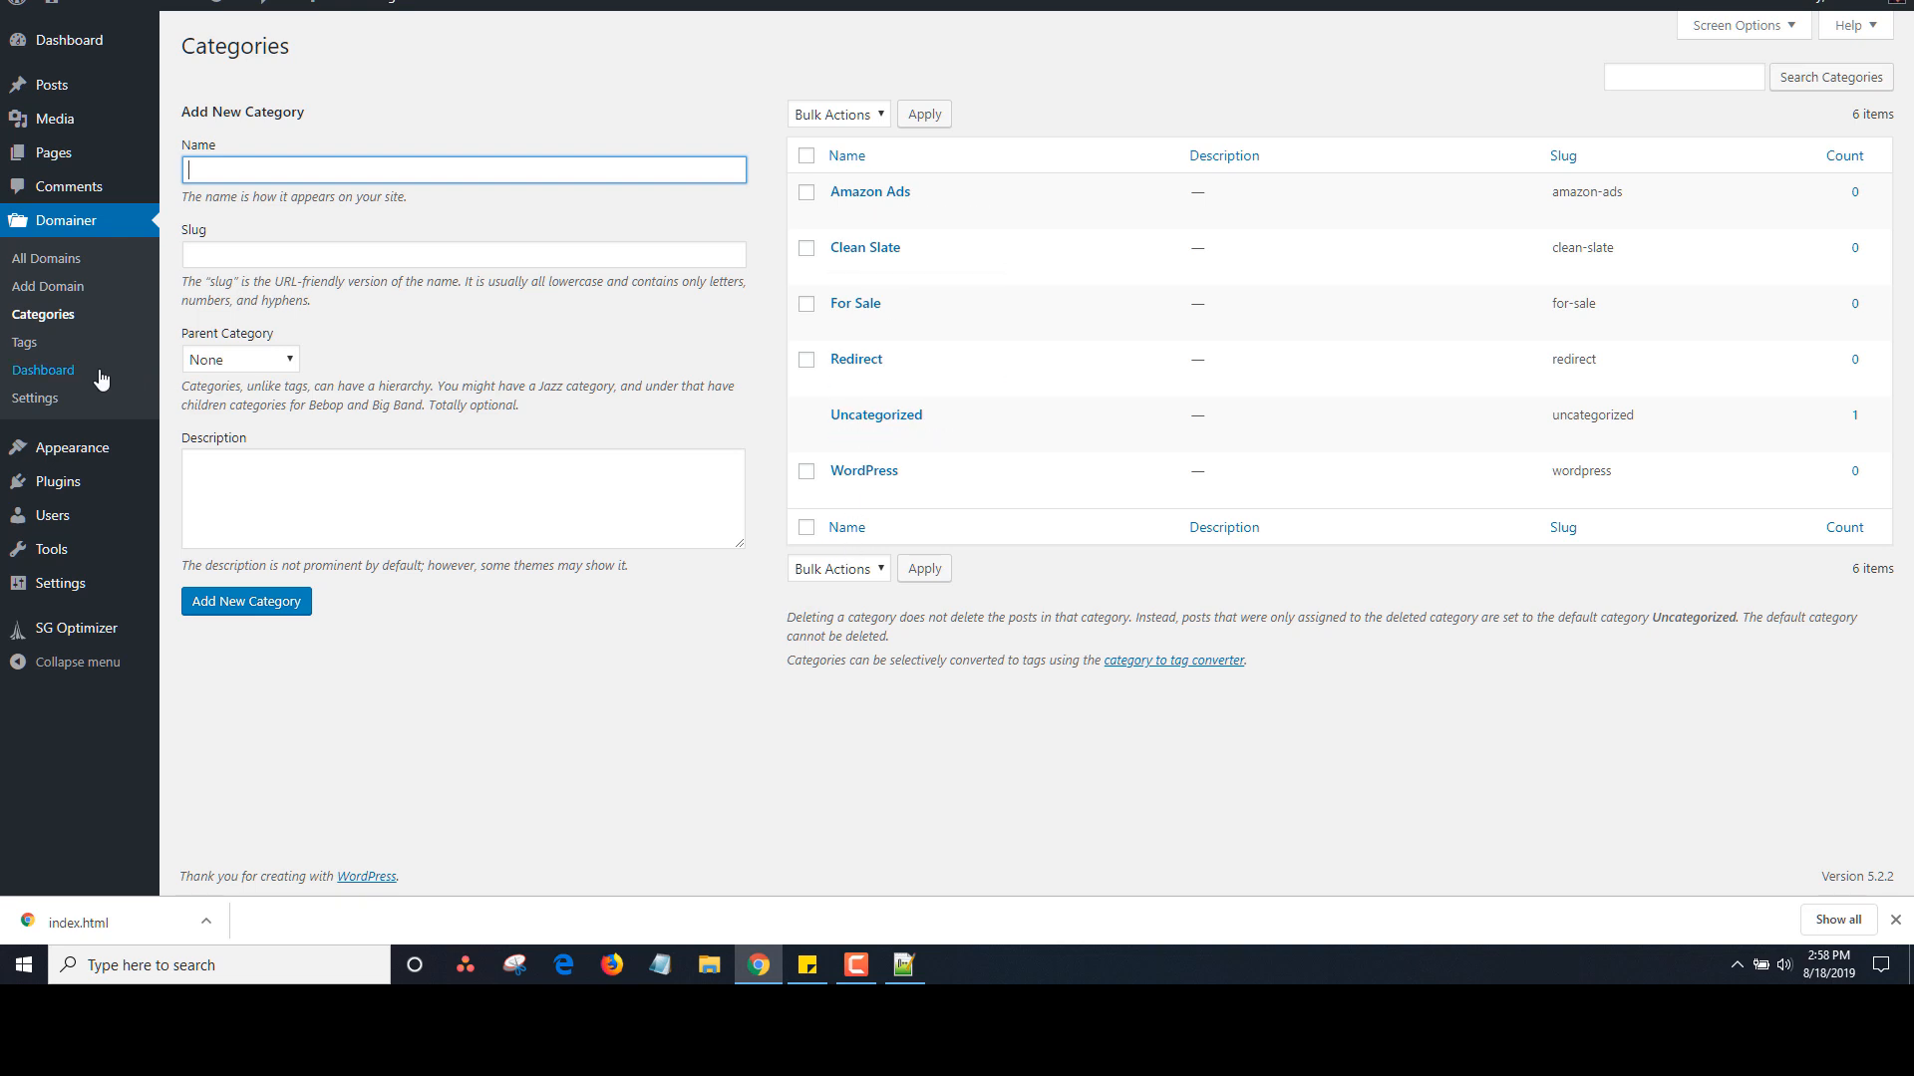
click(28, 343)
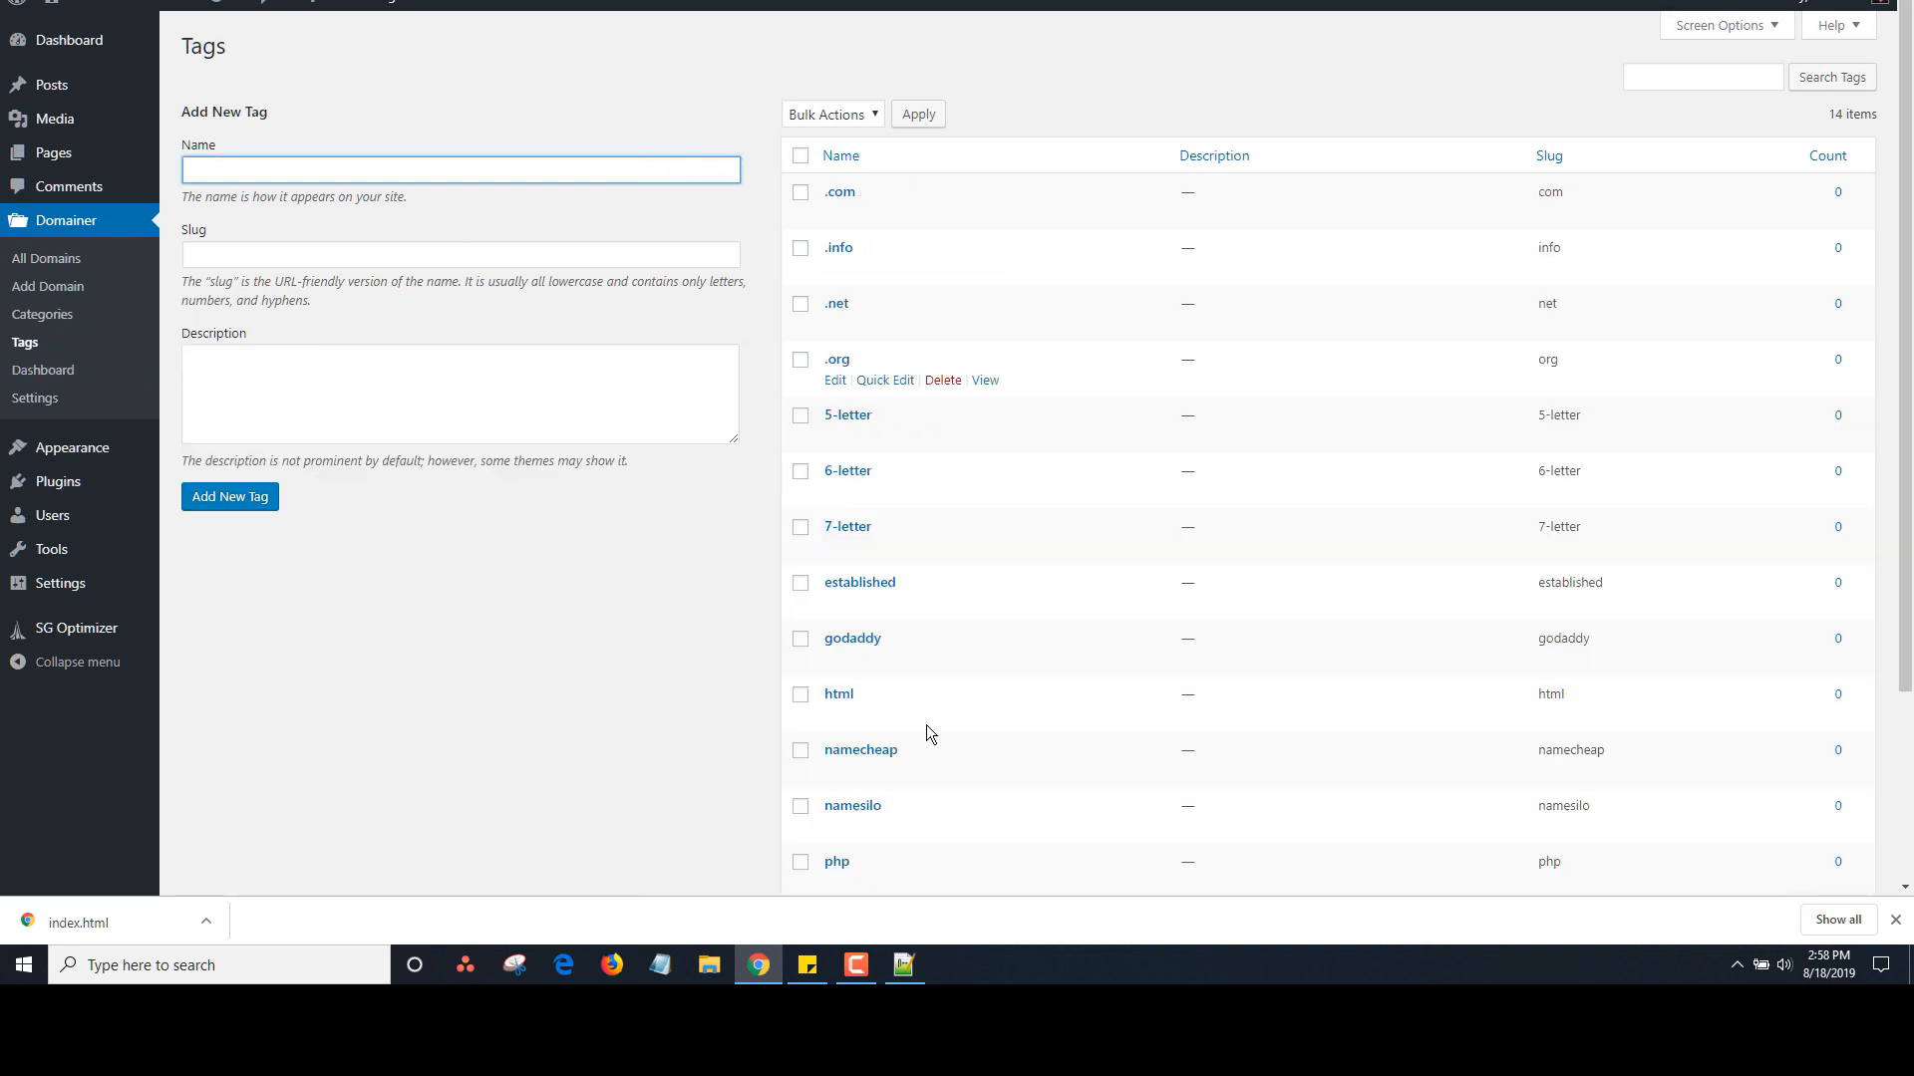
drag(1905, 429, 1897, 581)
scroll(1897, 581, up, 2)
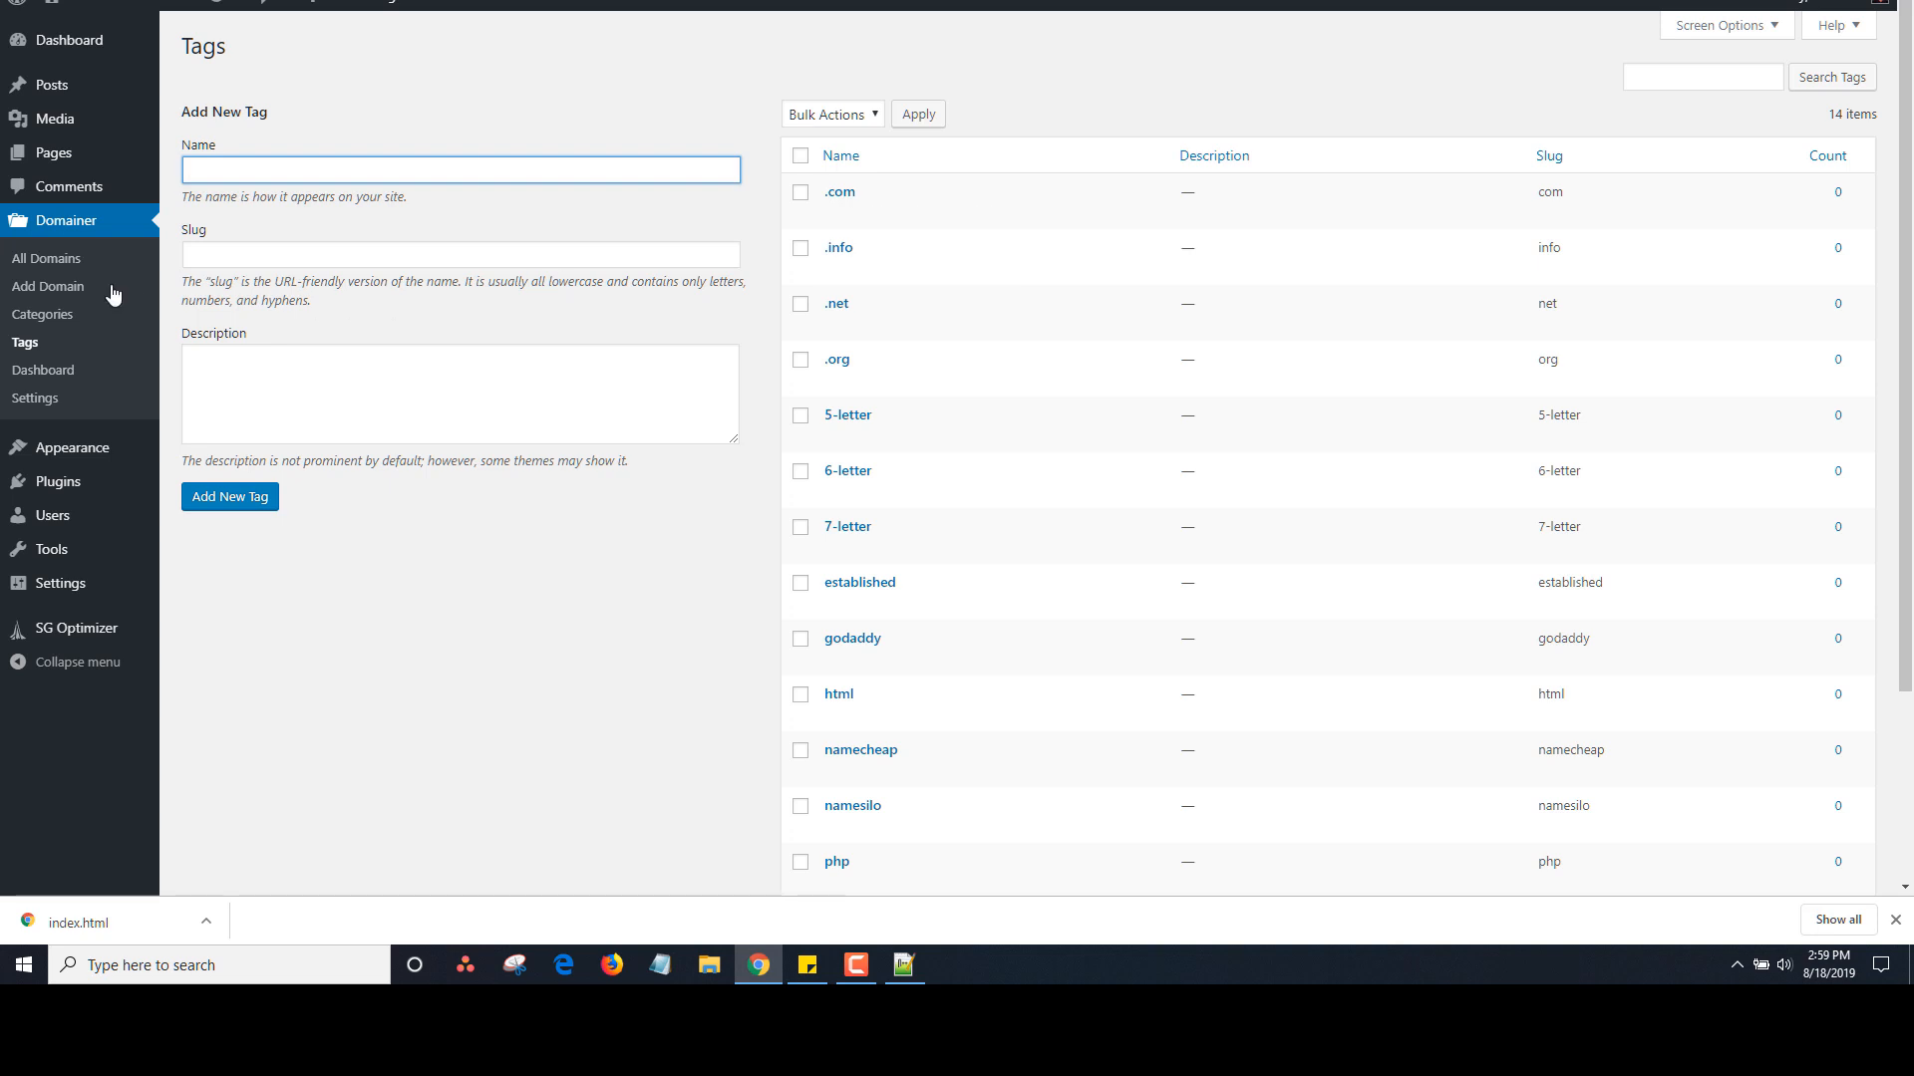
Create domain BusinessForSale.com described 'This business is great buy it.' using the Domain For Sale template
click(80, 287)
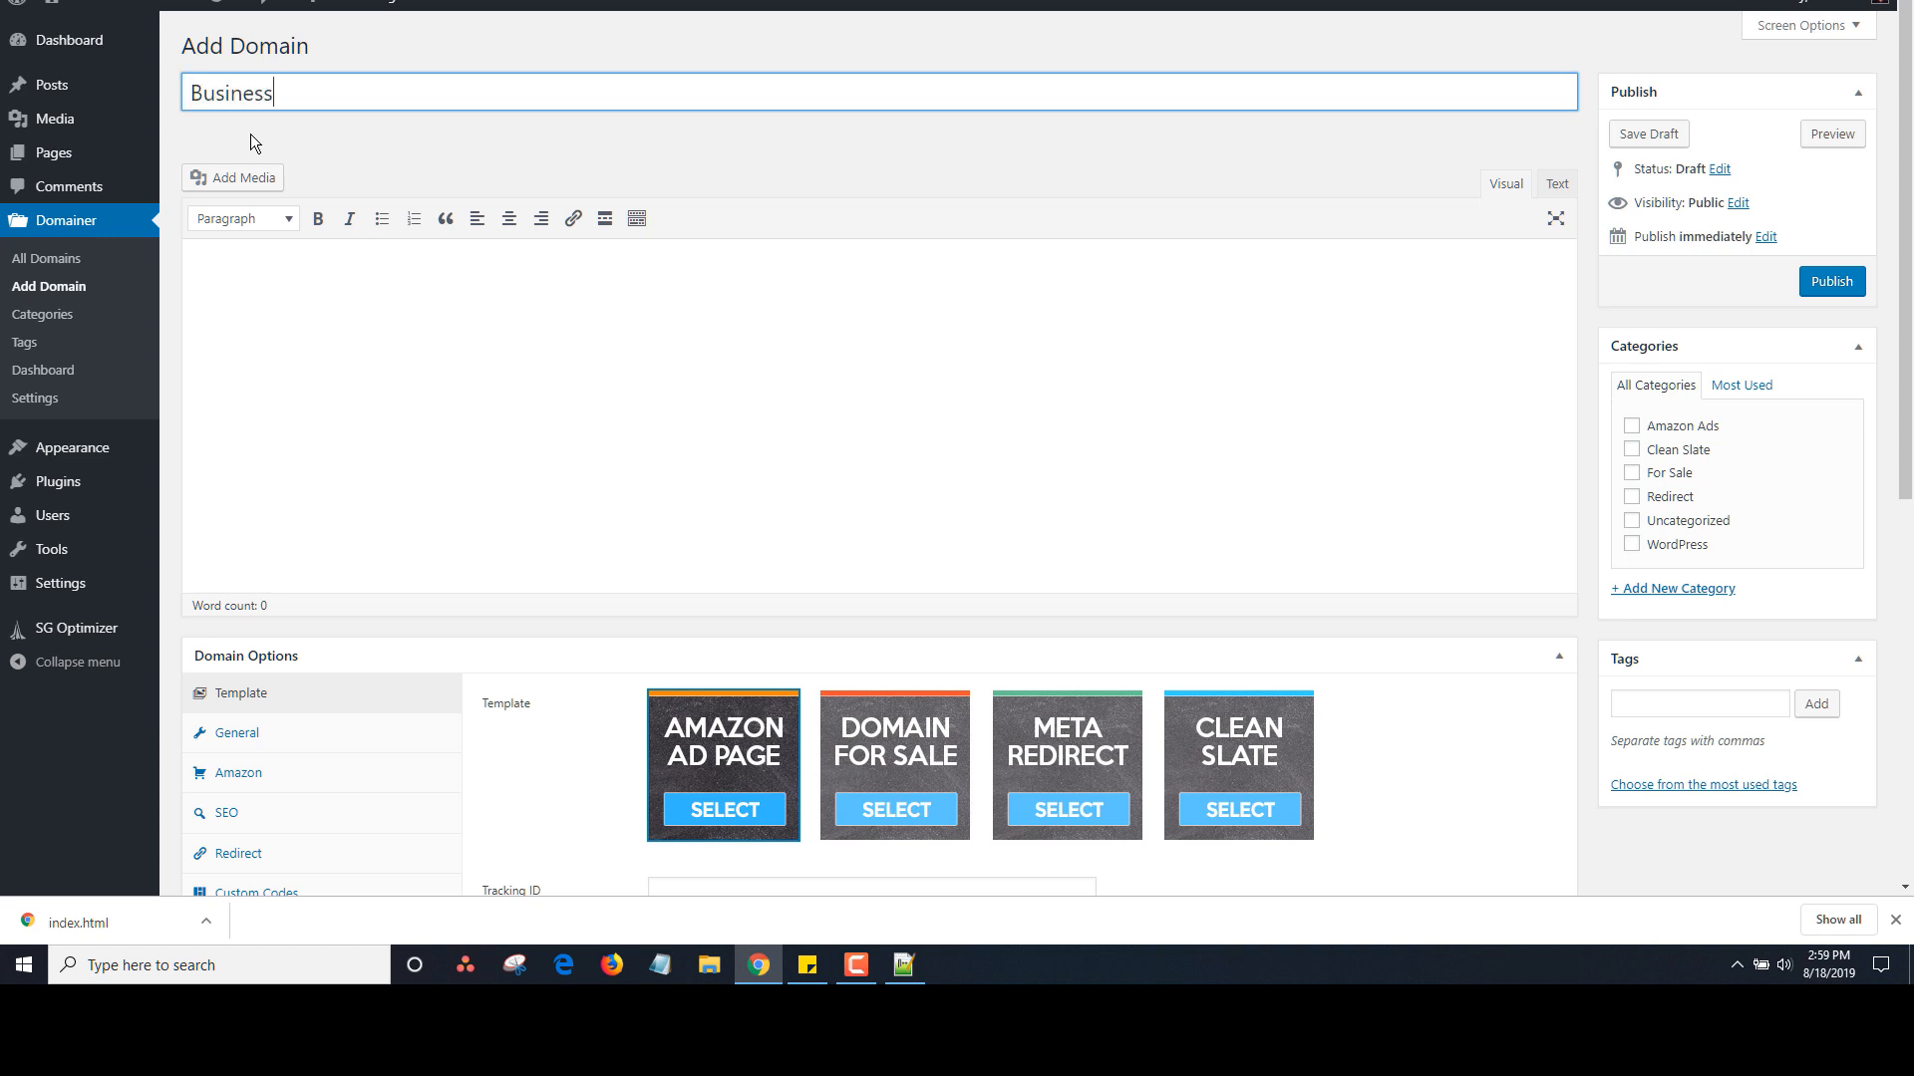
text(BusinessForSale.com)
key(Tab)
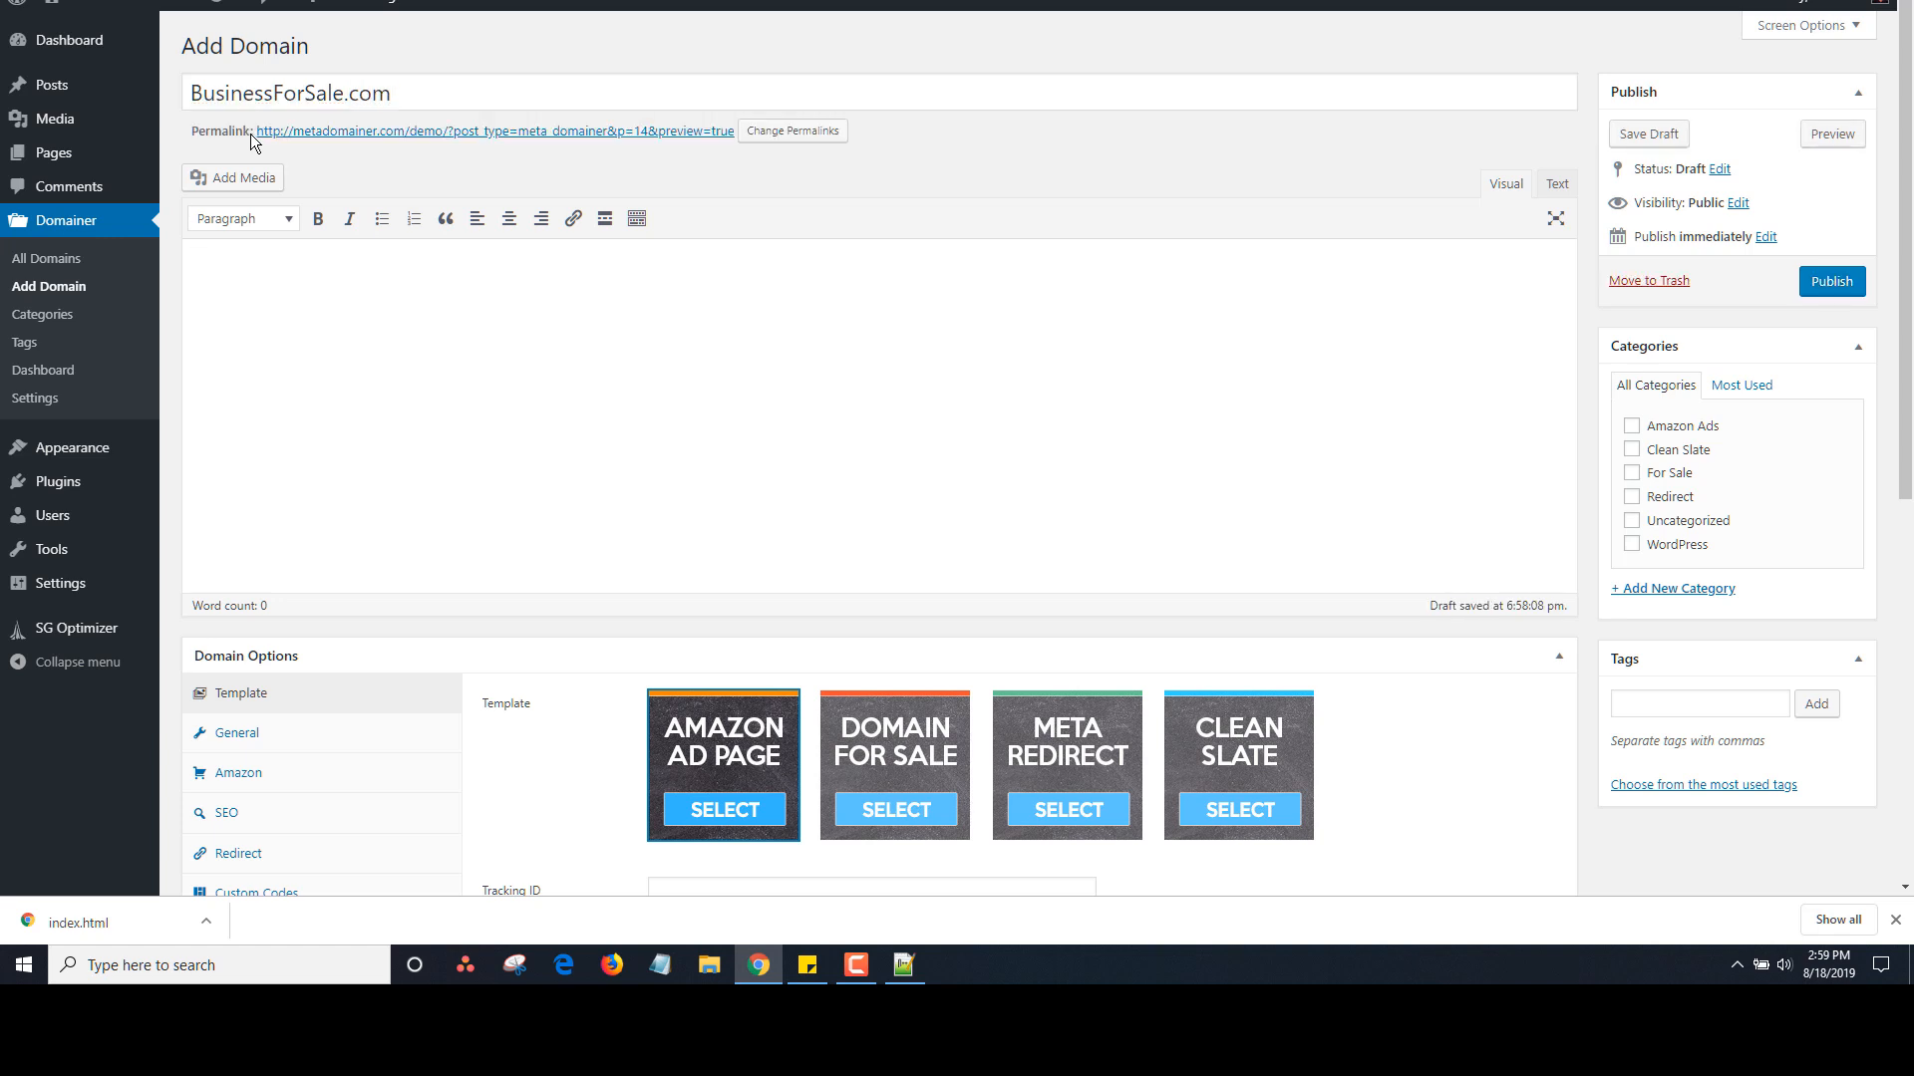
text(This busness)
key(BackSpace)
key(BackSpace)
key(BackSpace)
key(BackSpace)
key(BackSpace)
text(iness si)
text(g)
key(BackSpace)
key(BackSpace)
key(BackSpace)
key(BackSpace)
text(is great by)
key(BackSpace)
text(uy it.)
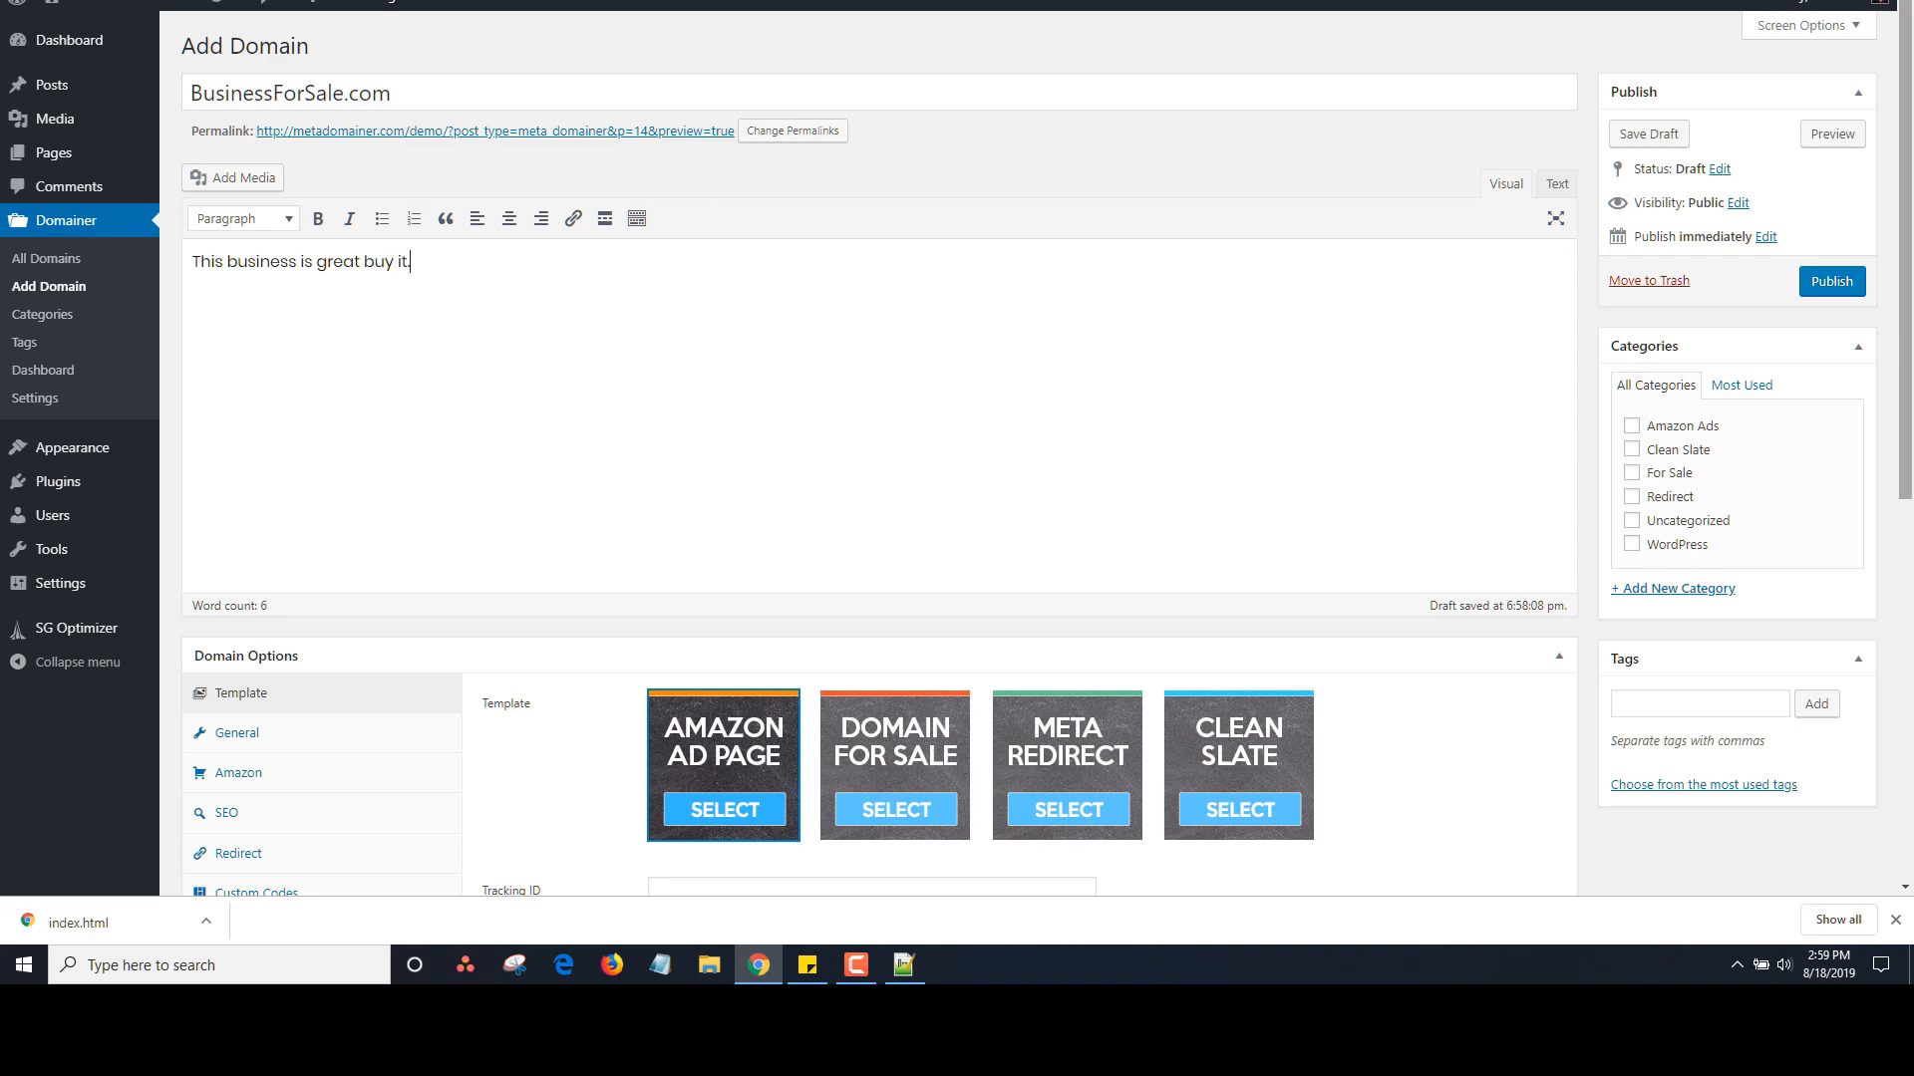
scroll(1093, 444, down, 4)
click(896, 377)
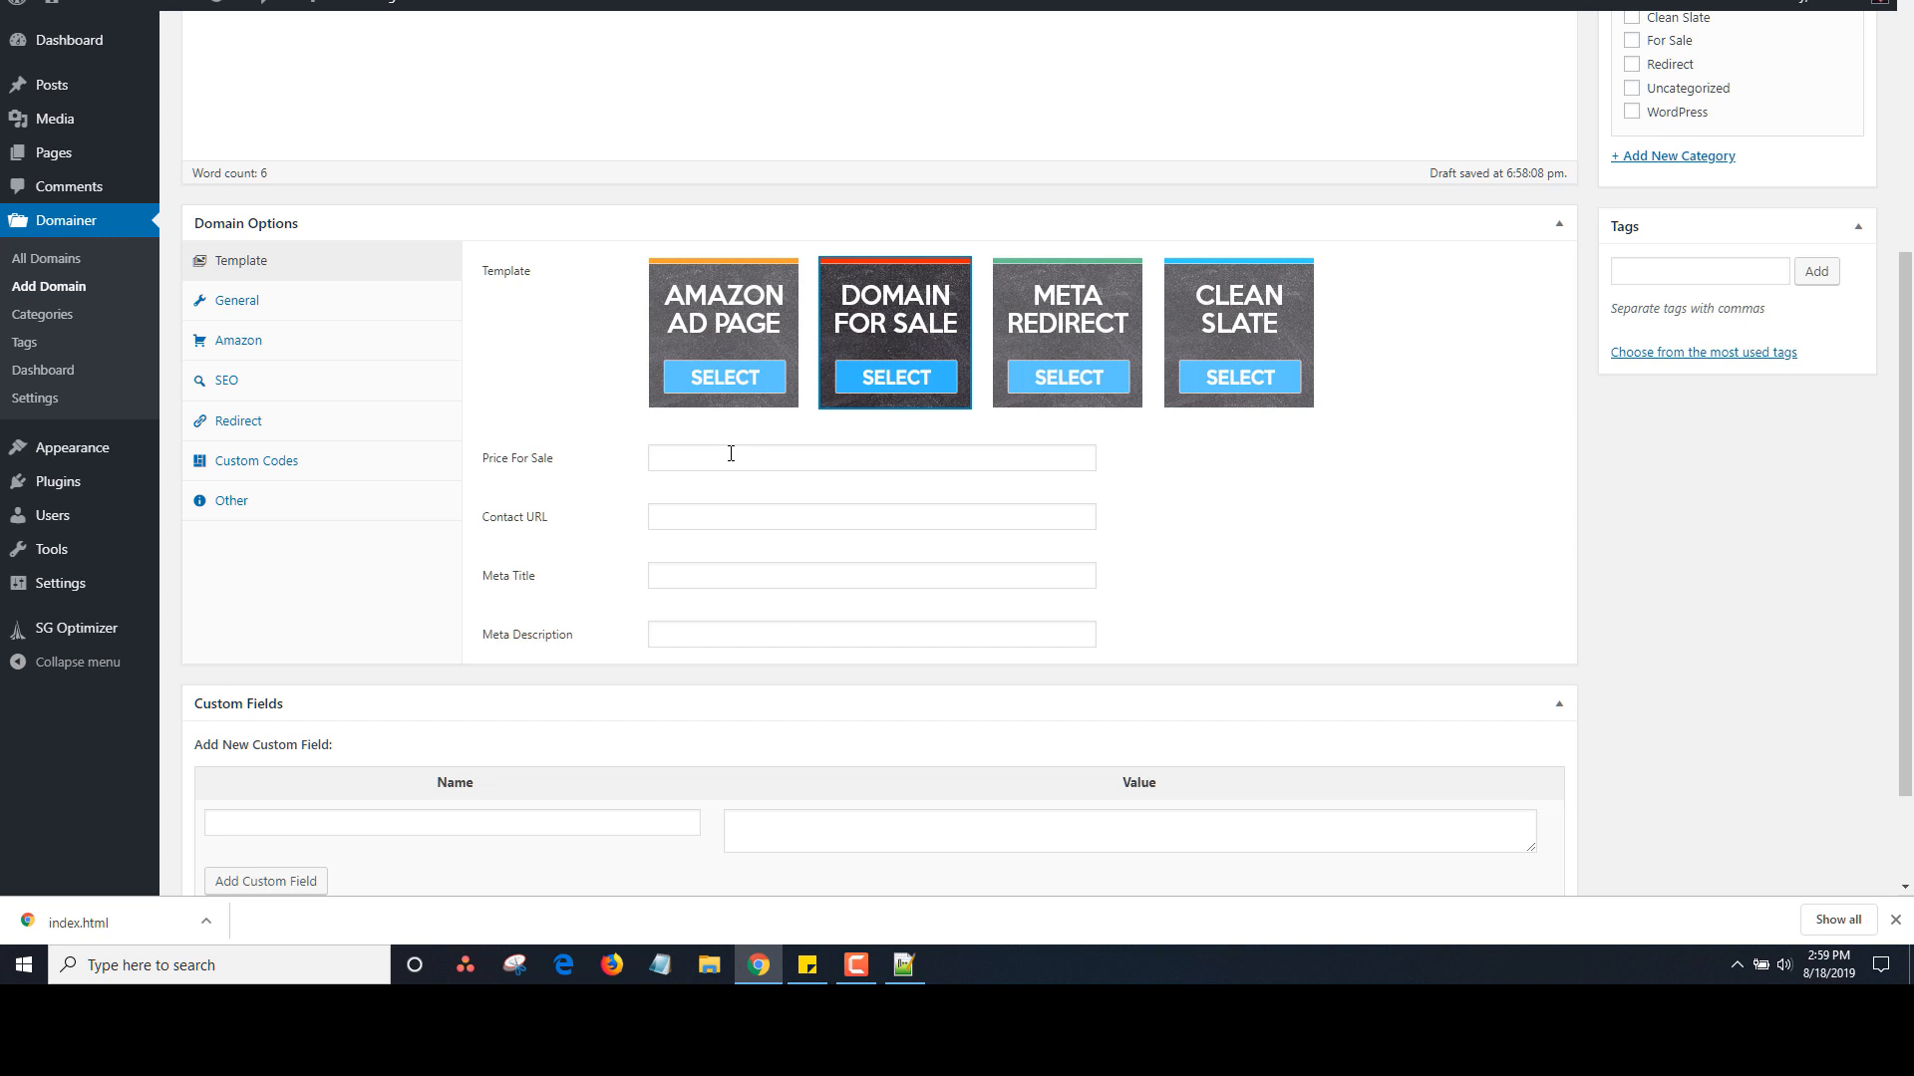
Set the price to 199 and the meta title to 'This site is for sale'
click(730, 453)
text(199)
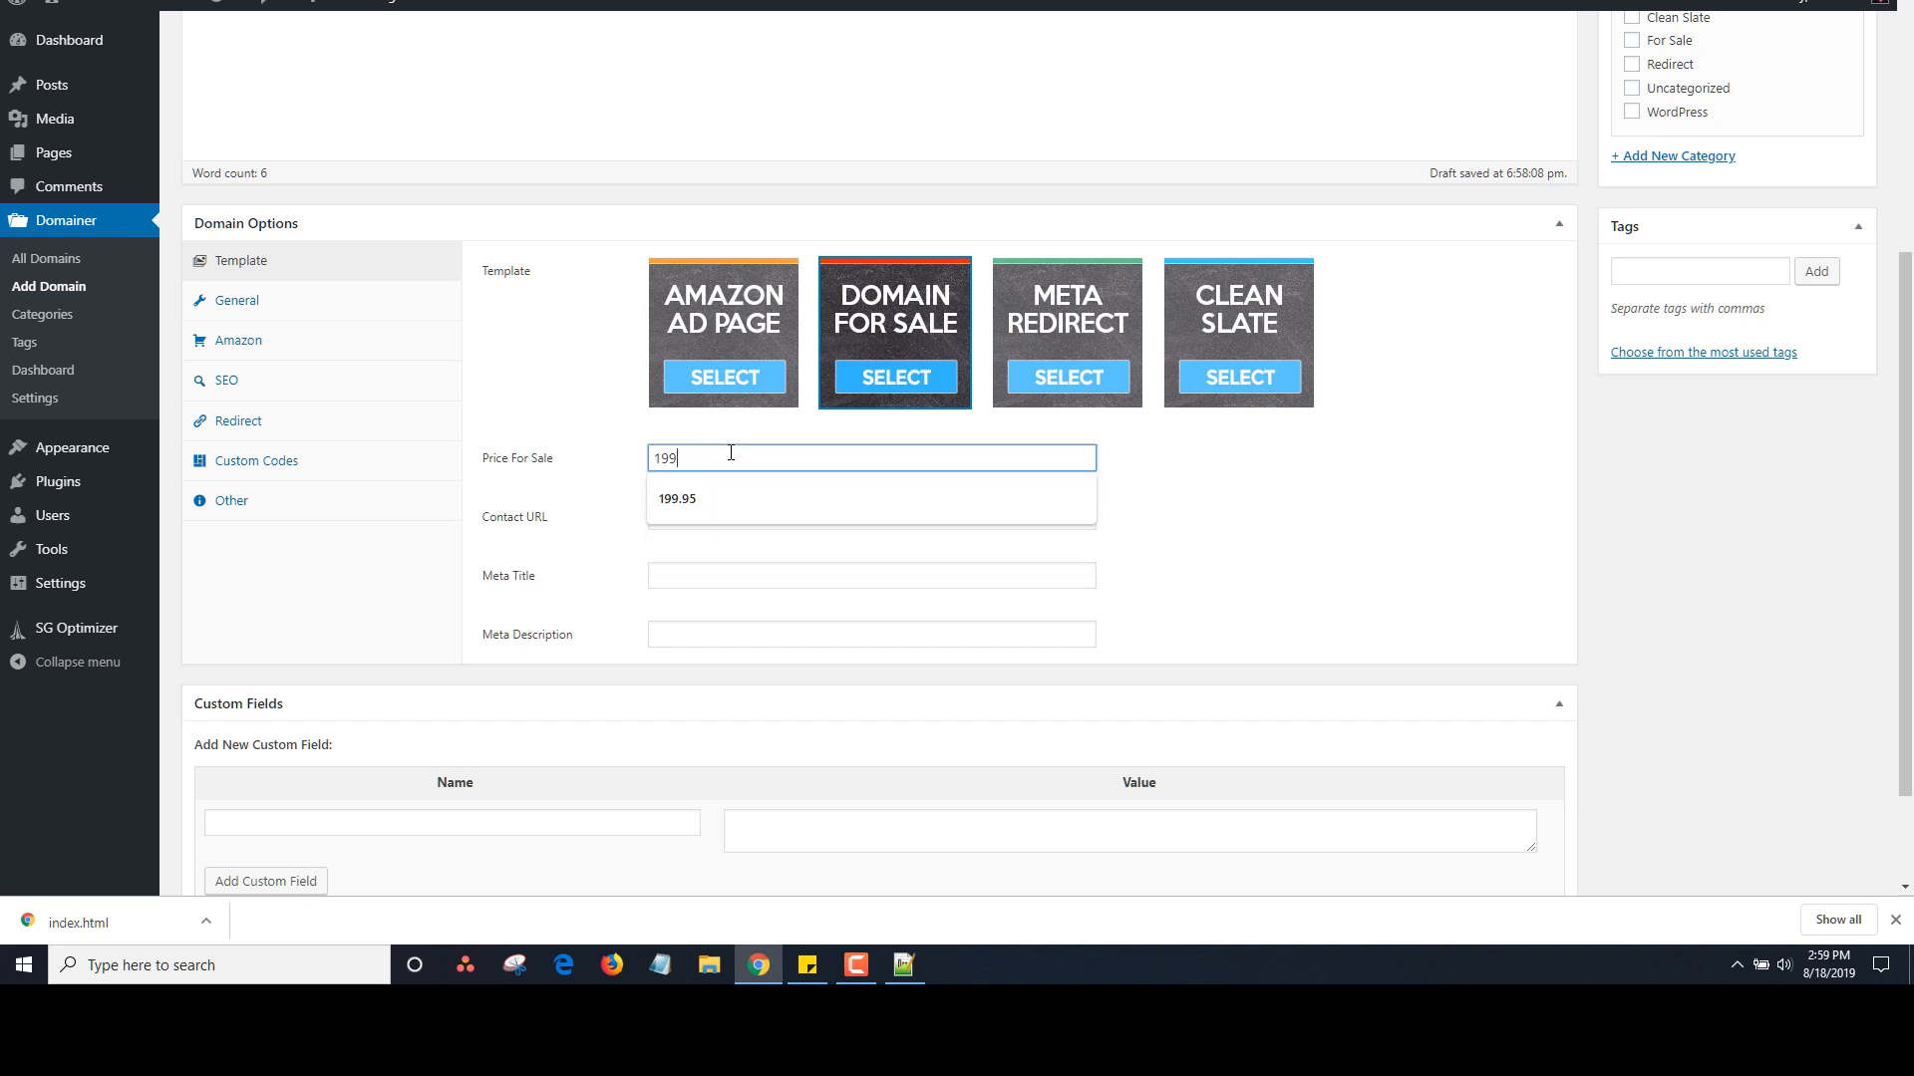
drag(582, 482, 666, 533)
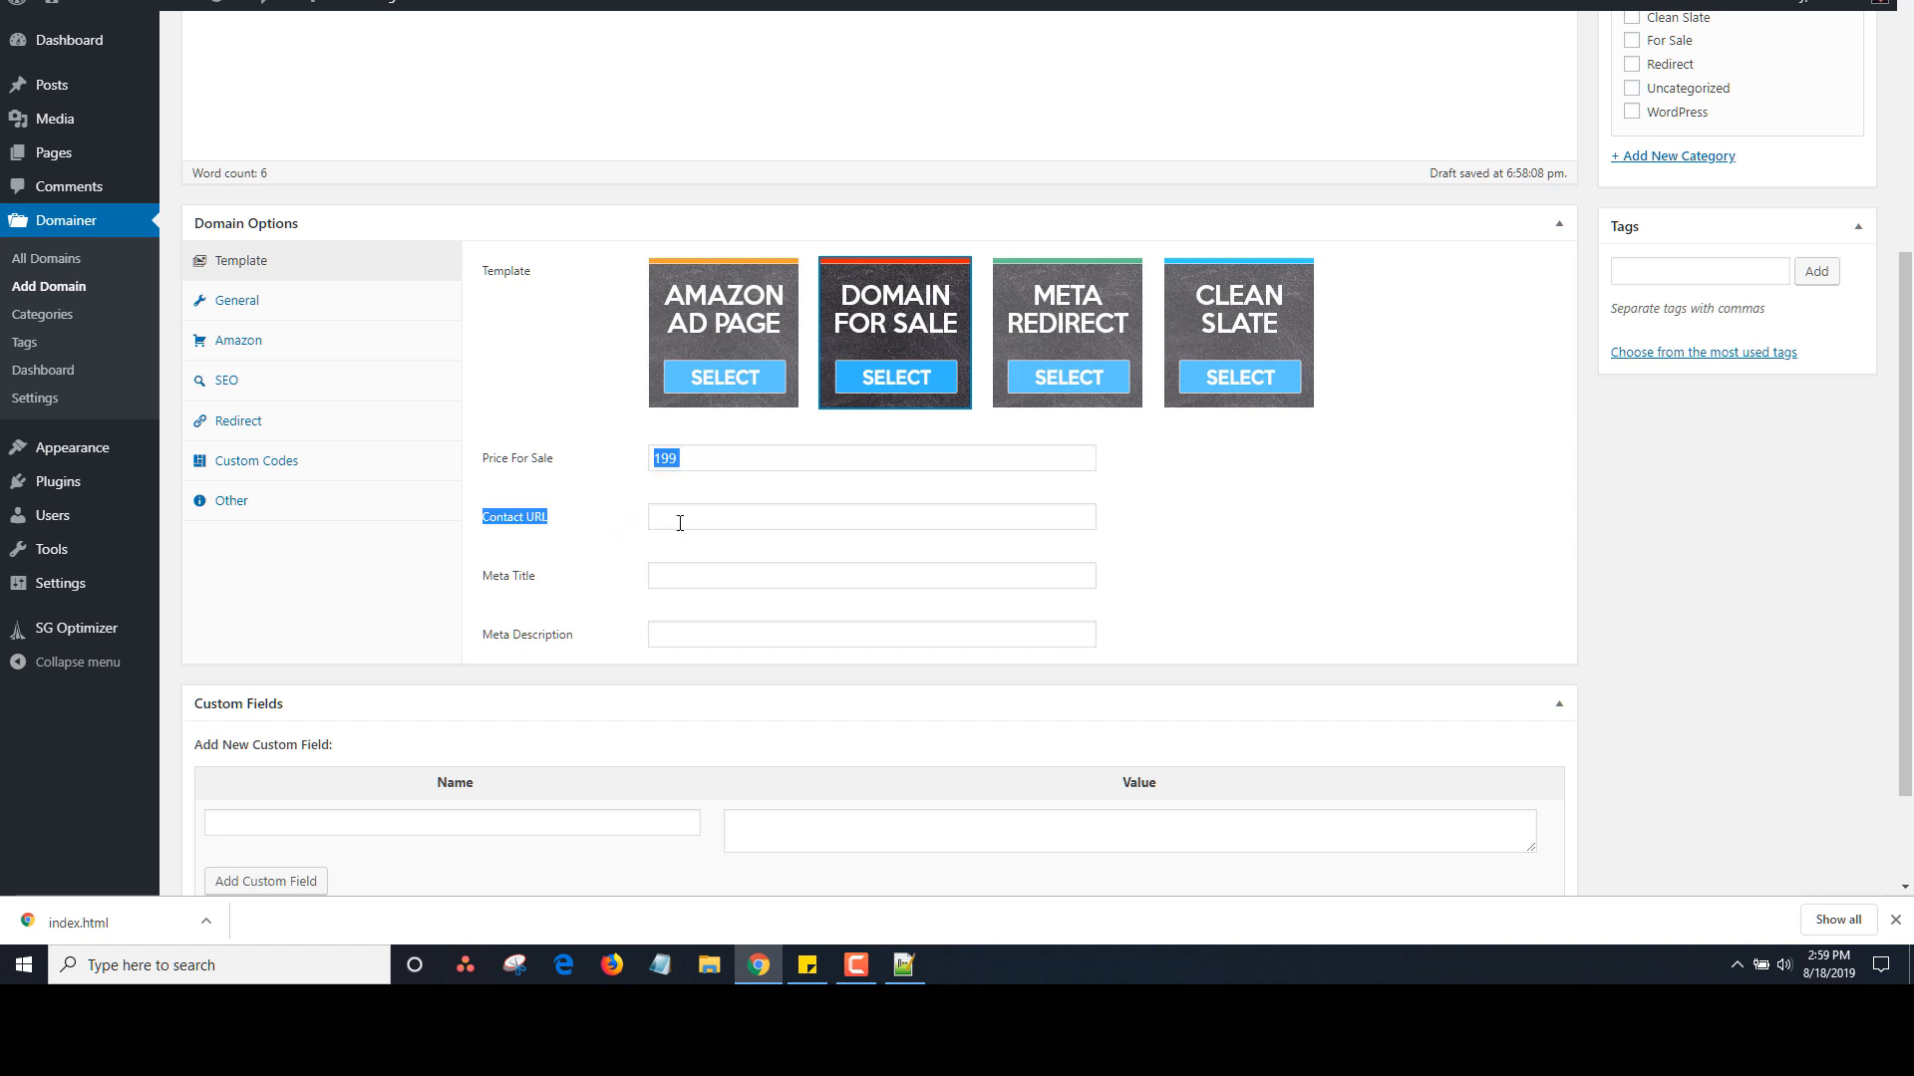
click(693, 585)
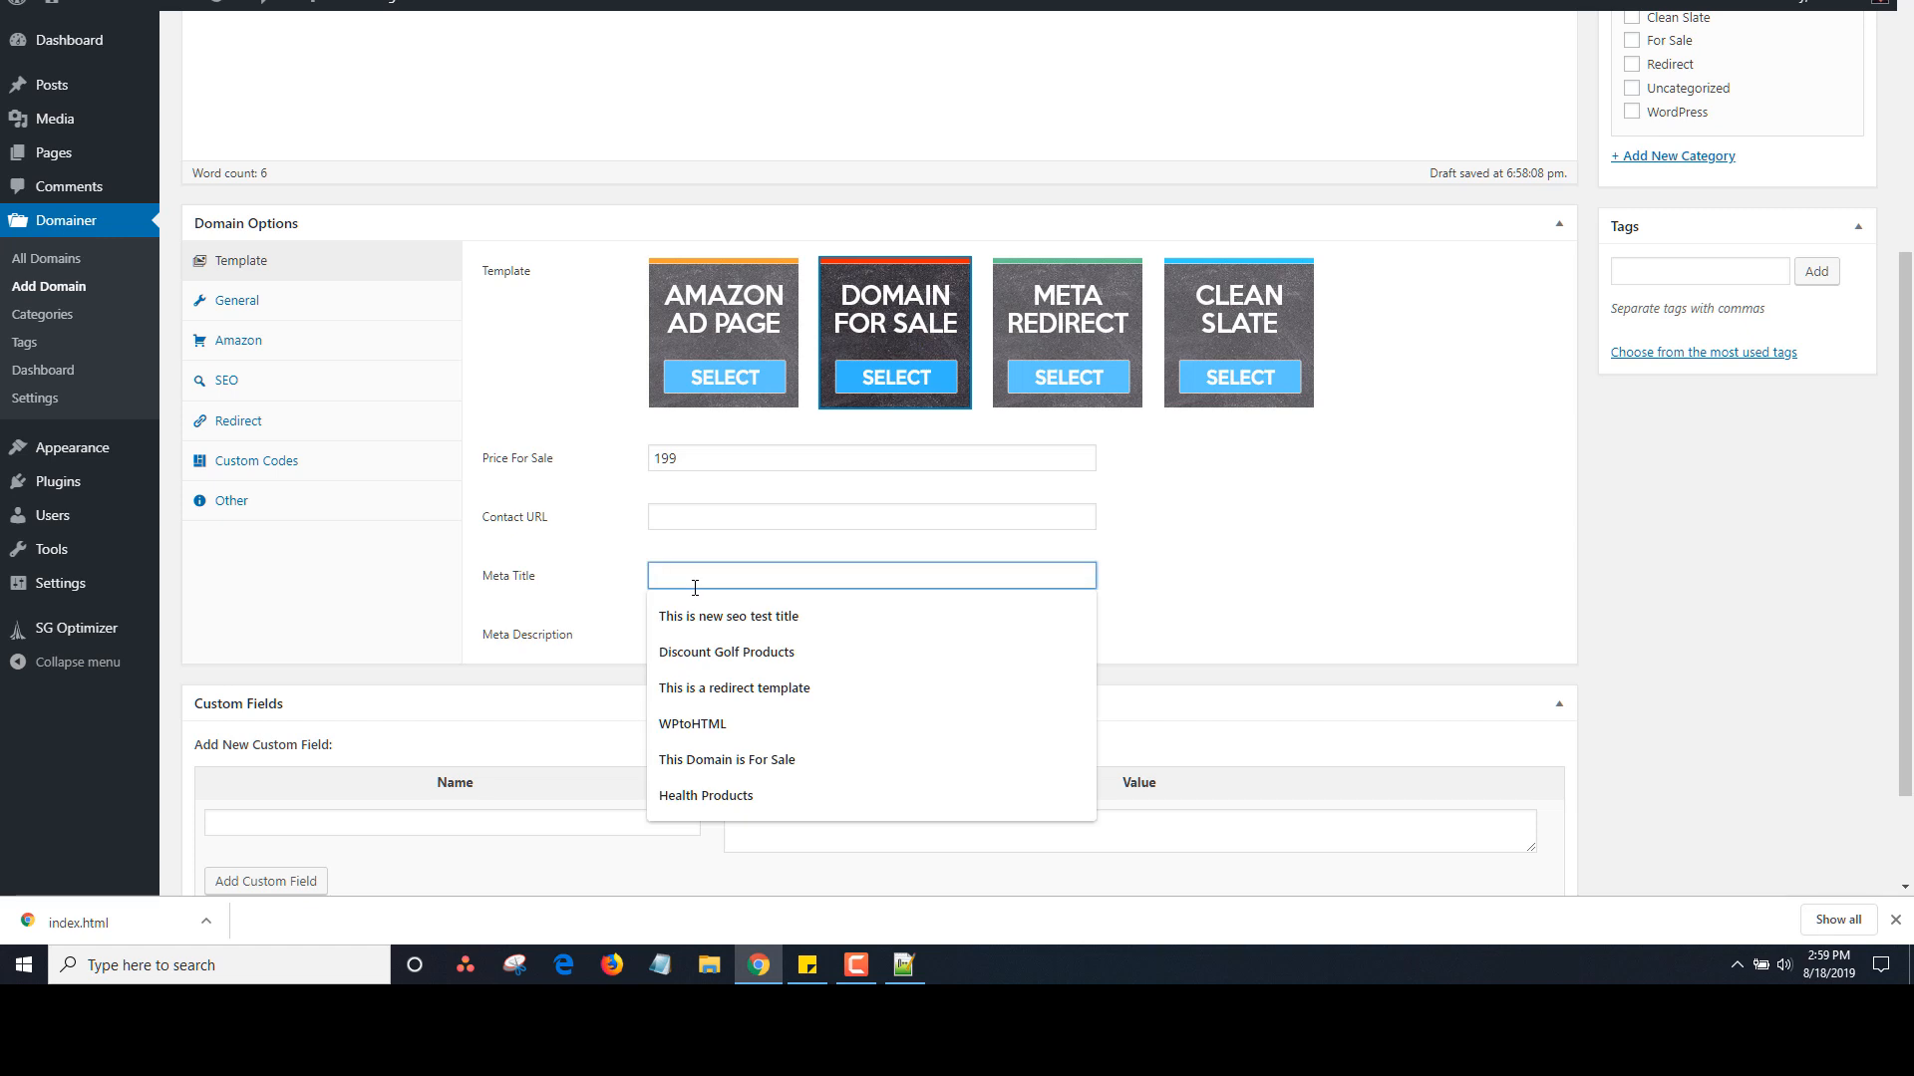
text(This site is)
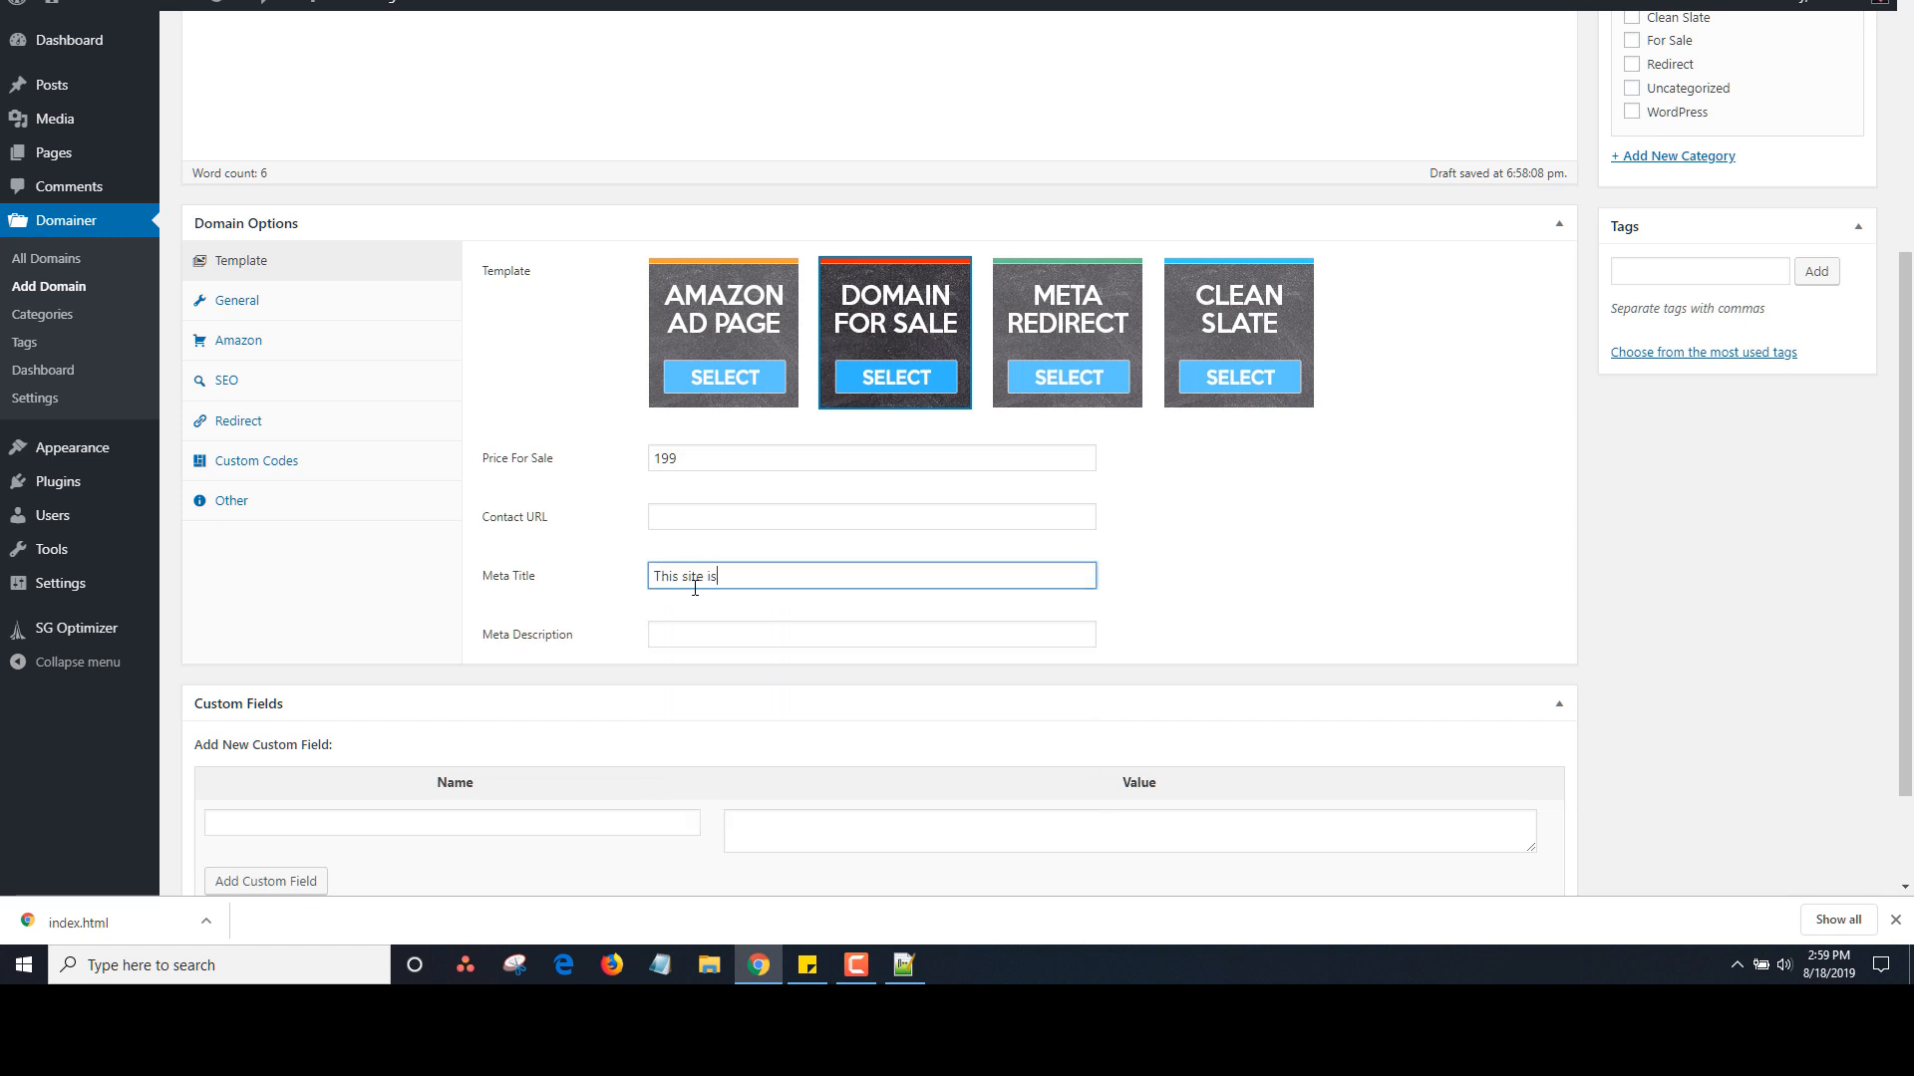
text( for sale)
Fill the meta description from the saved suggestion, file under For Sale, and publish
key(Tab)
text(This)
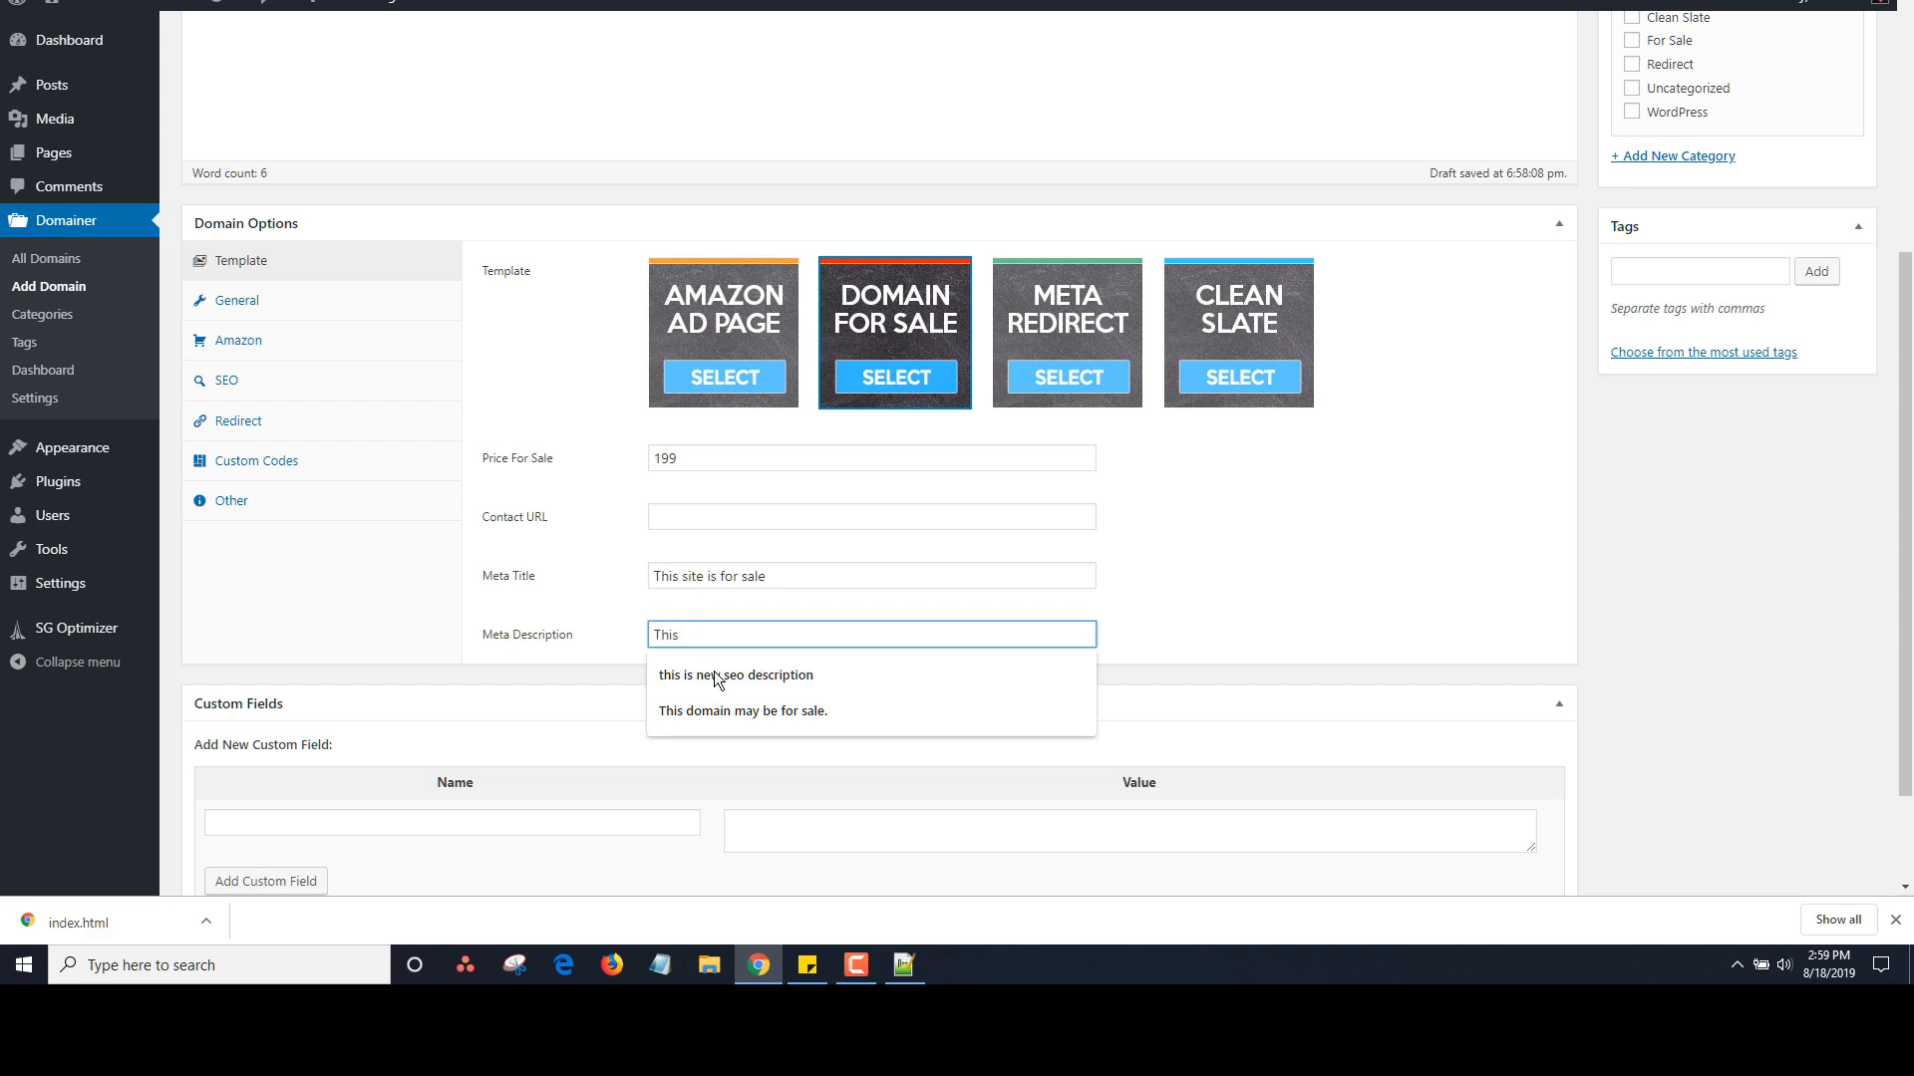
click(779, 675)
scroll(1806, 277, up, 4)
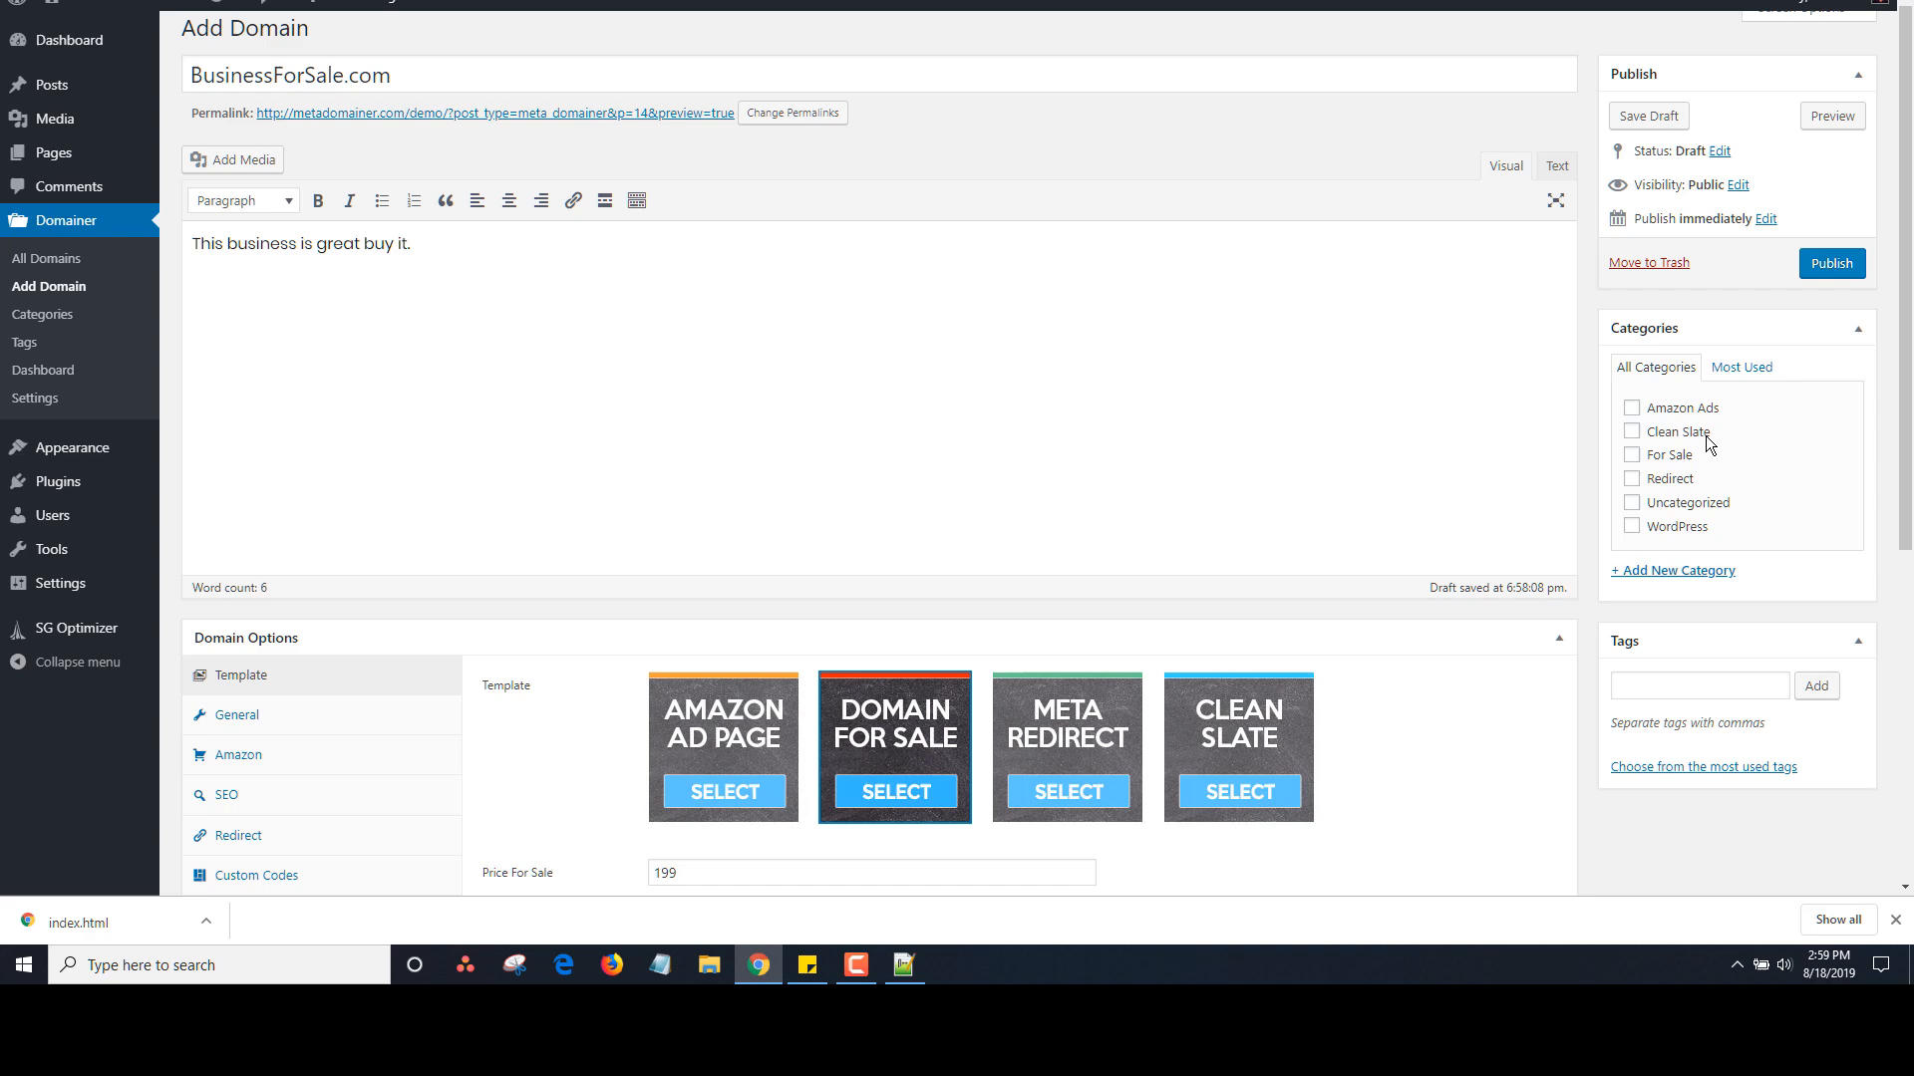
click(1631, 454)
click(1838, 275)
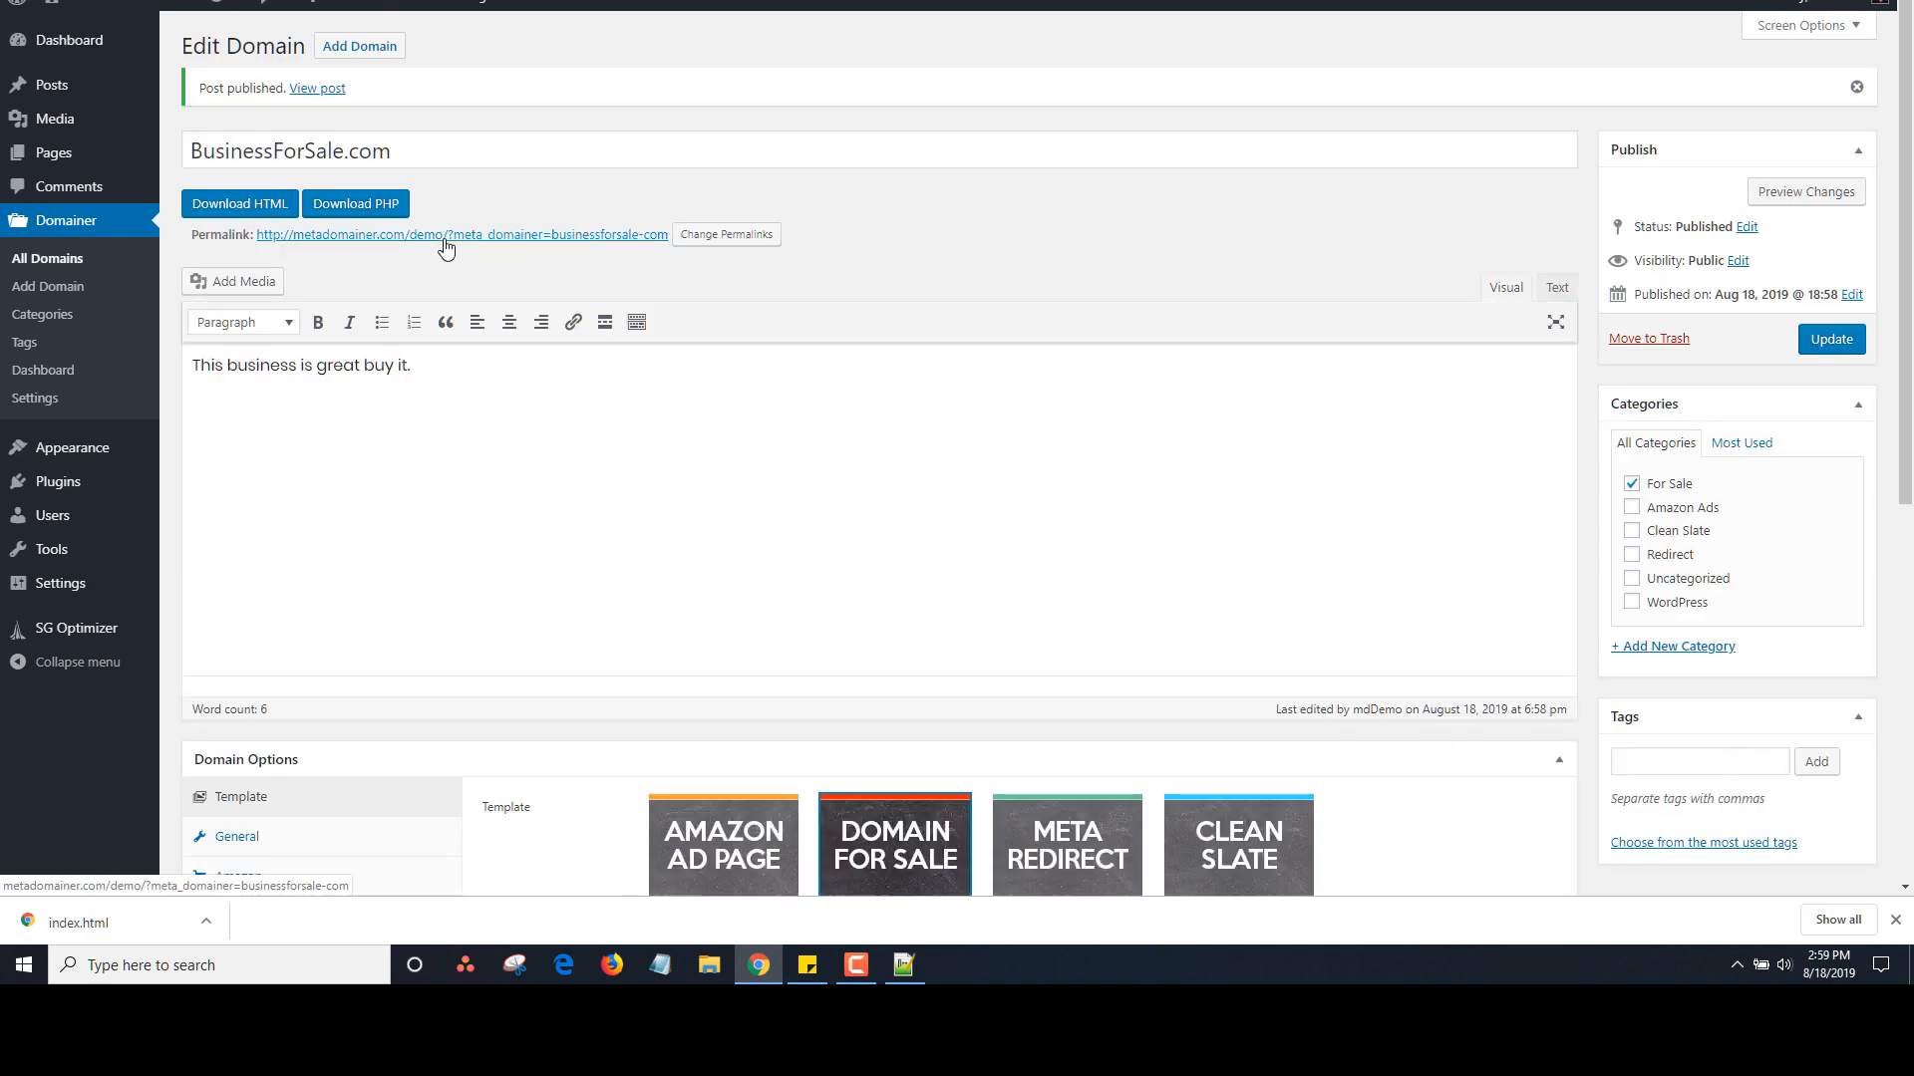
Preview the live 'For Sale!' landing page, accept the cookie notice, and return to Edit Domain
click(445, 239)
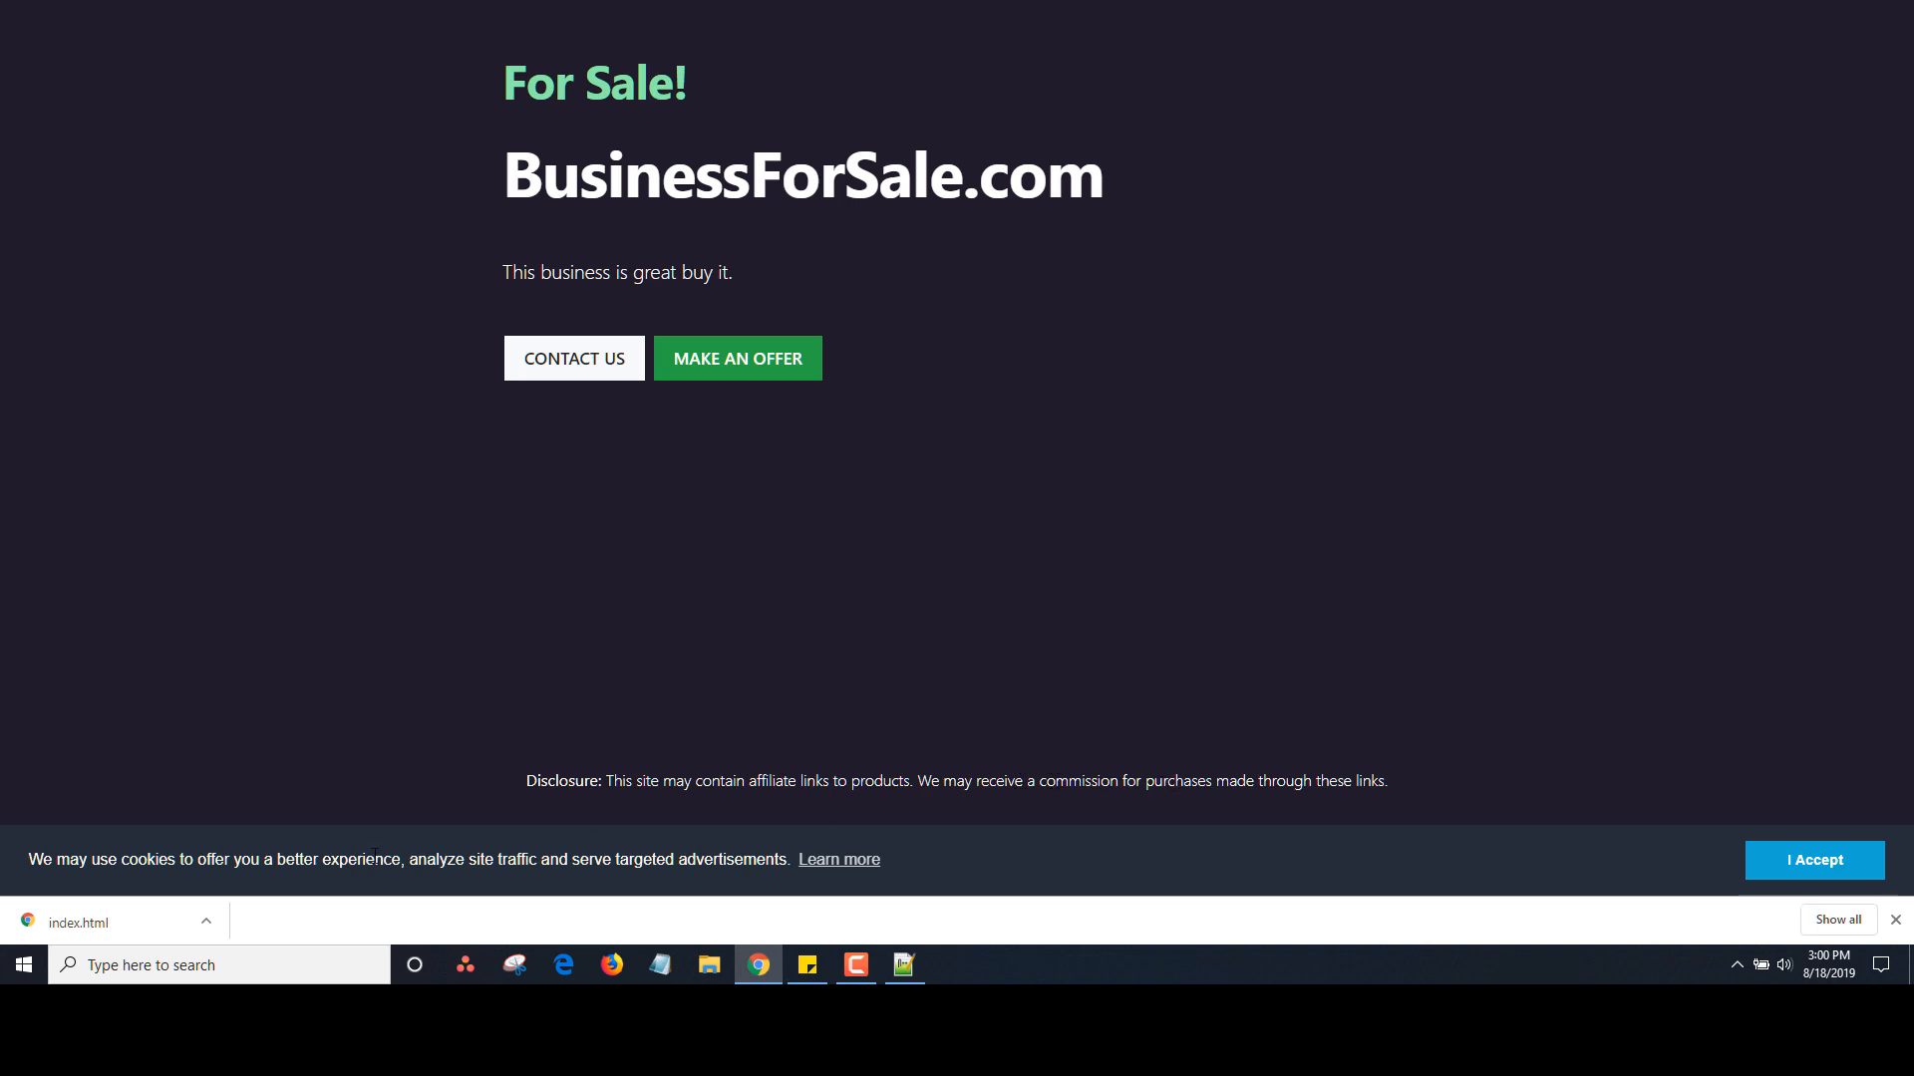
click(1805, 863)
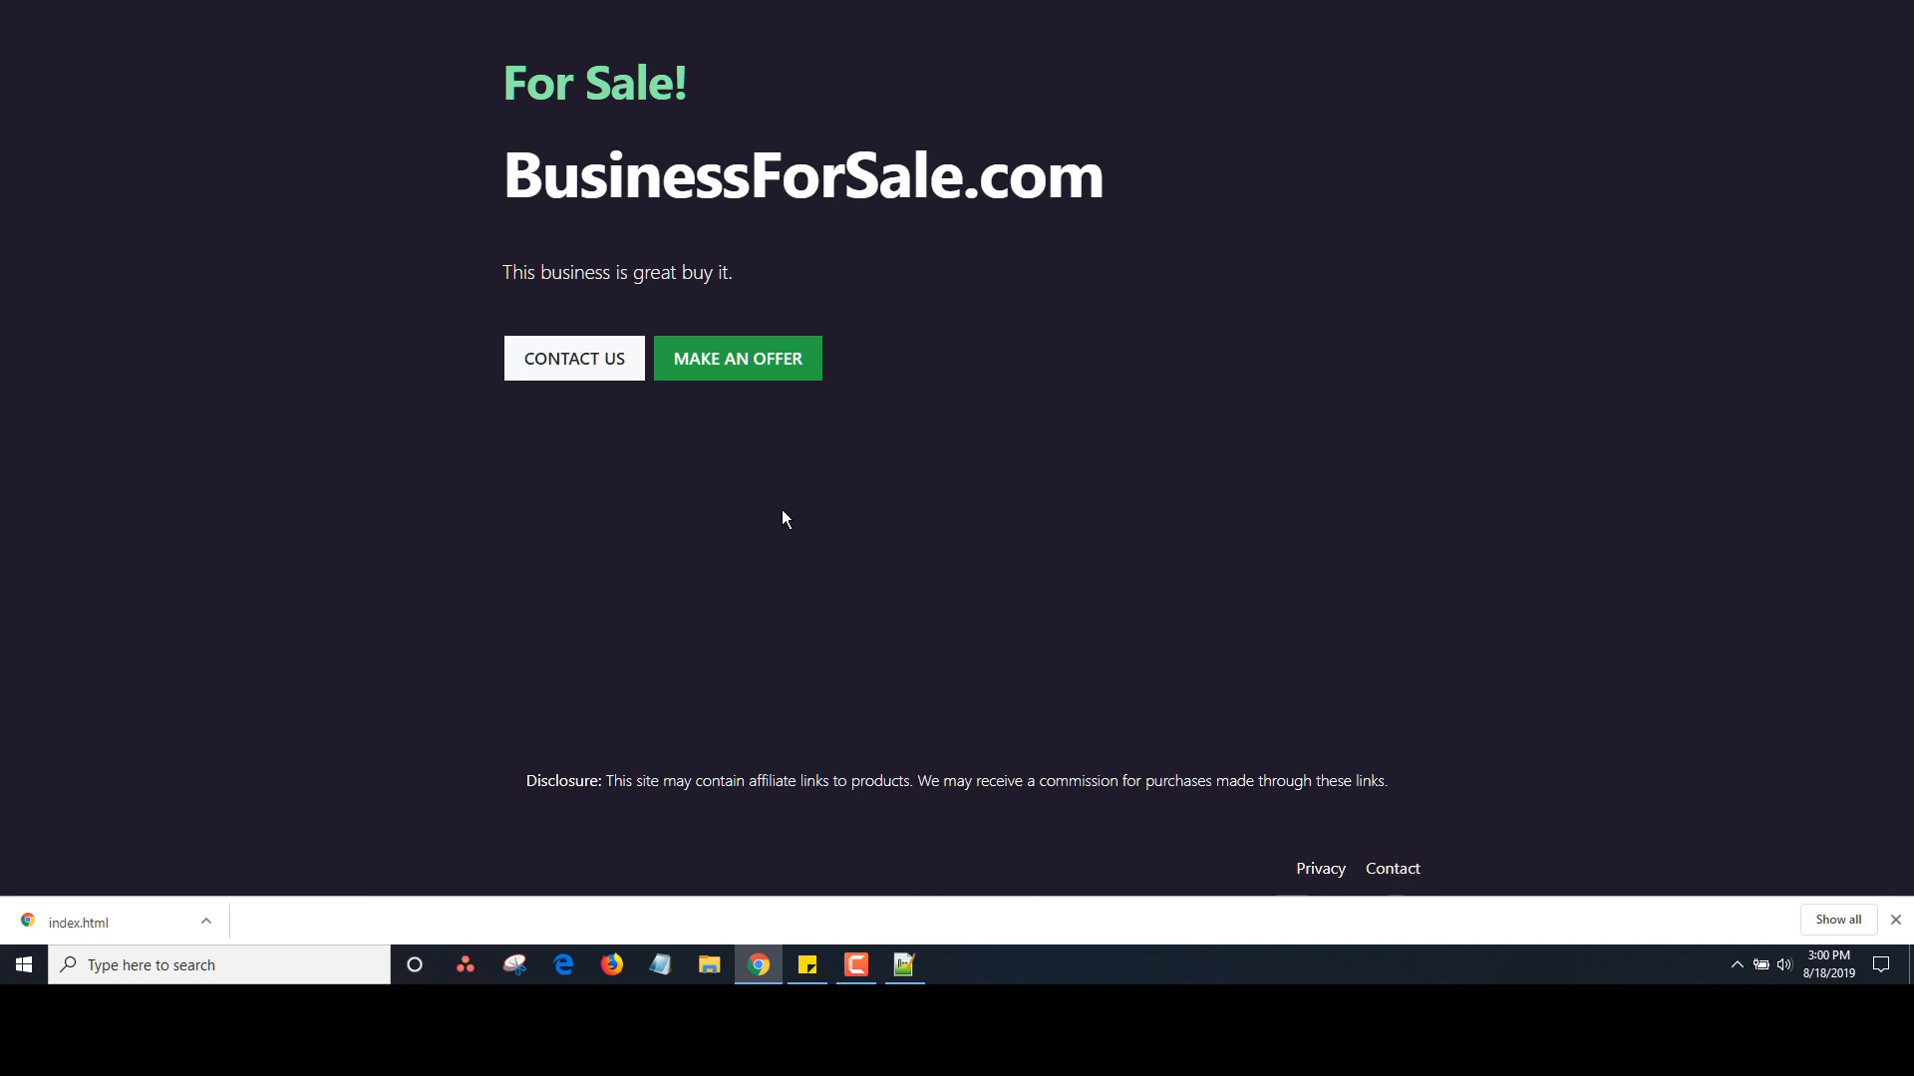
key(F5)
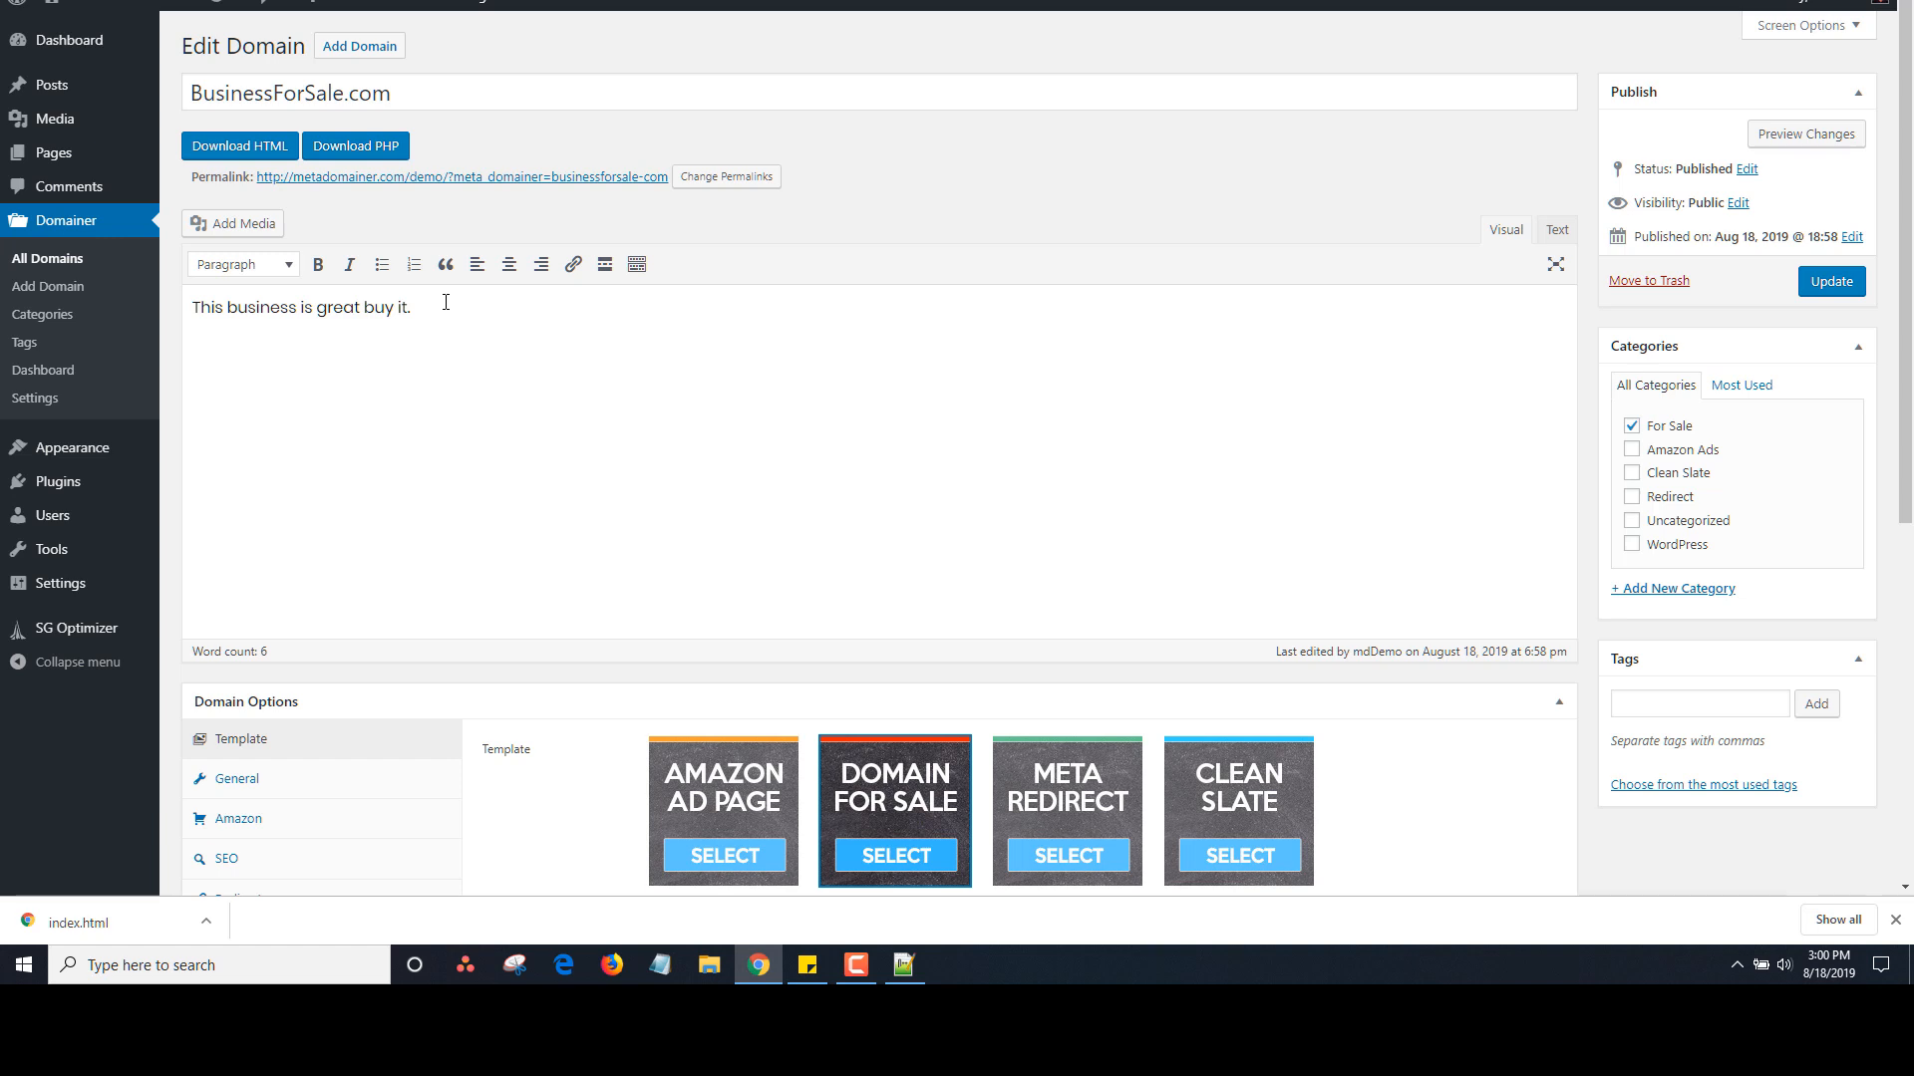
Switch the template to Clean Slate, update, and check the live page shows only the description
scroll(1893, 302, down, 4)
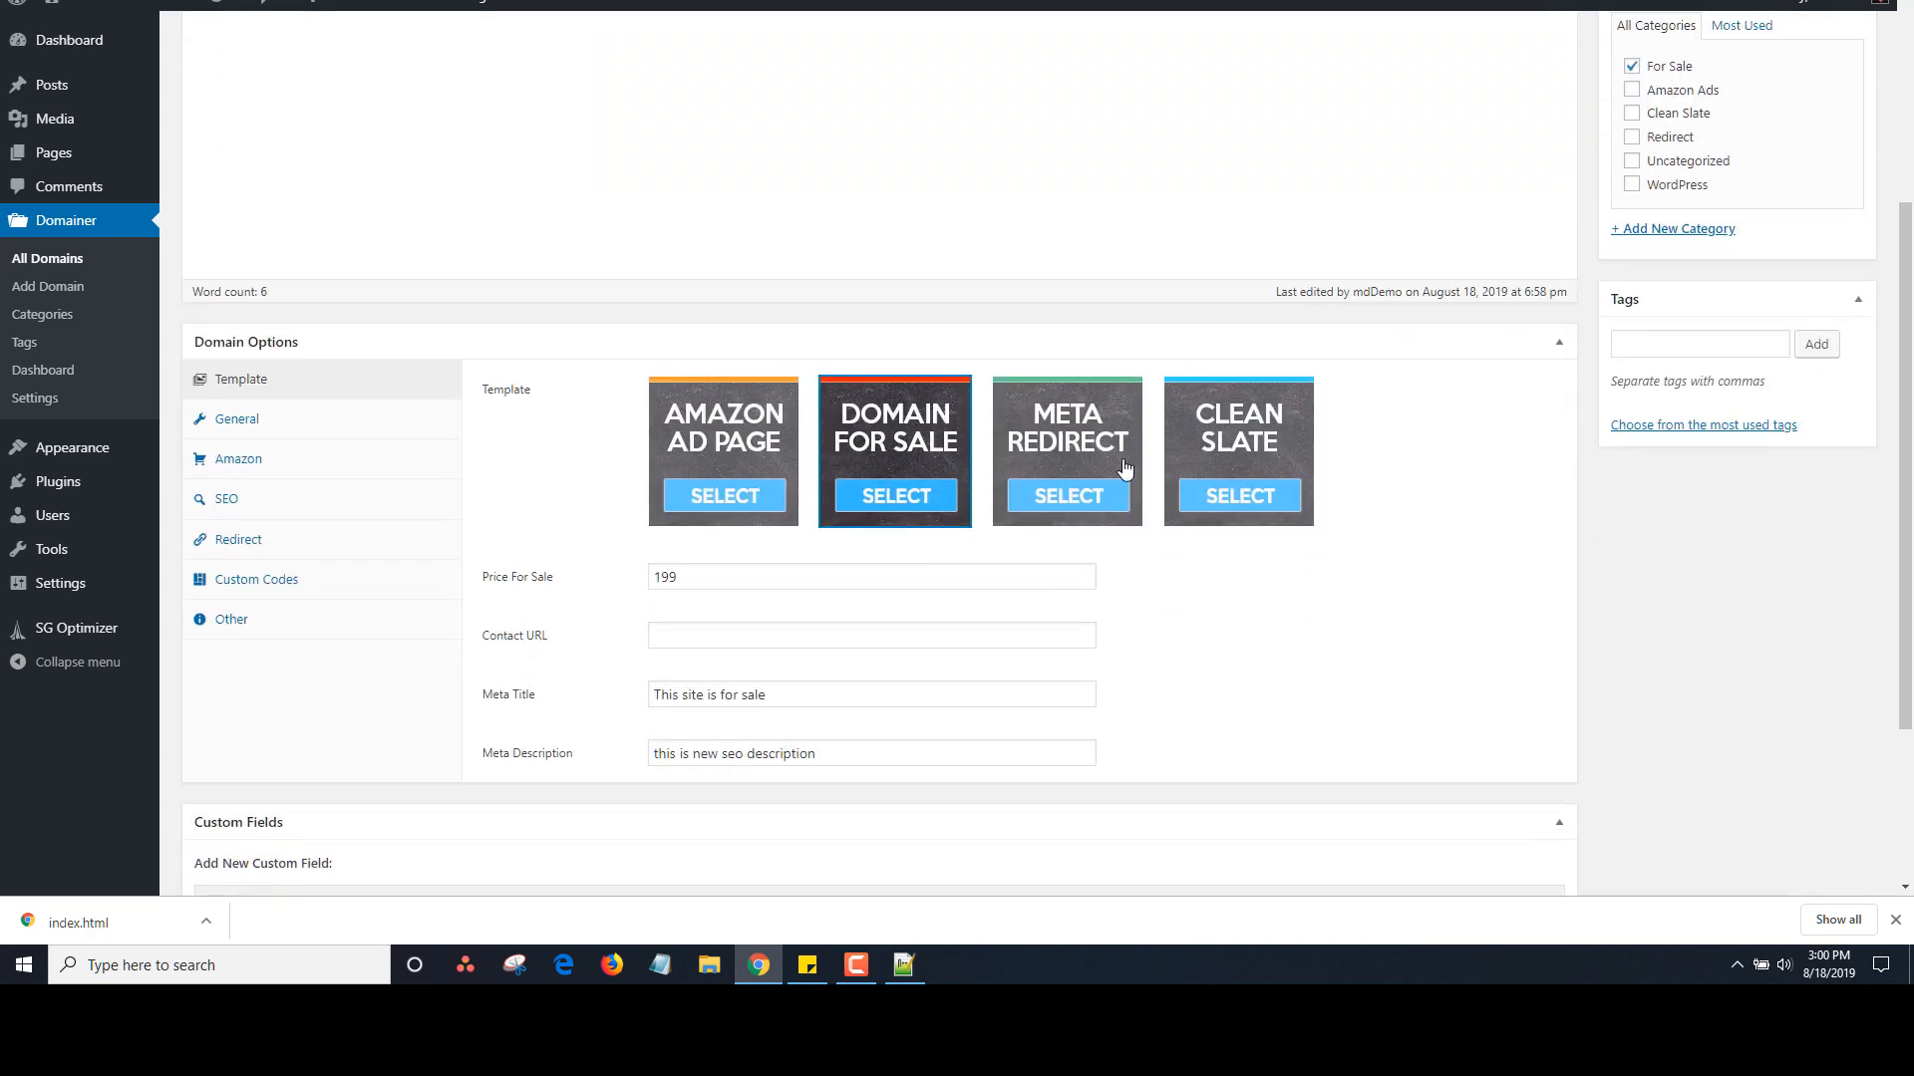
click(1049, 456)
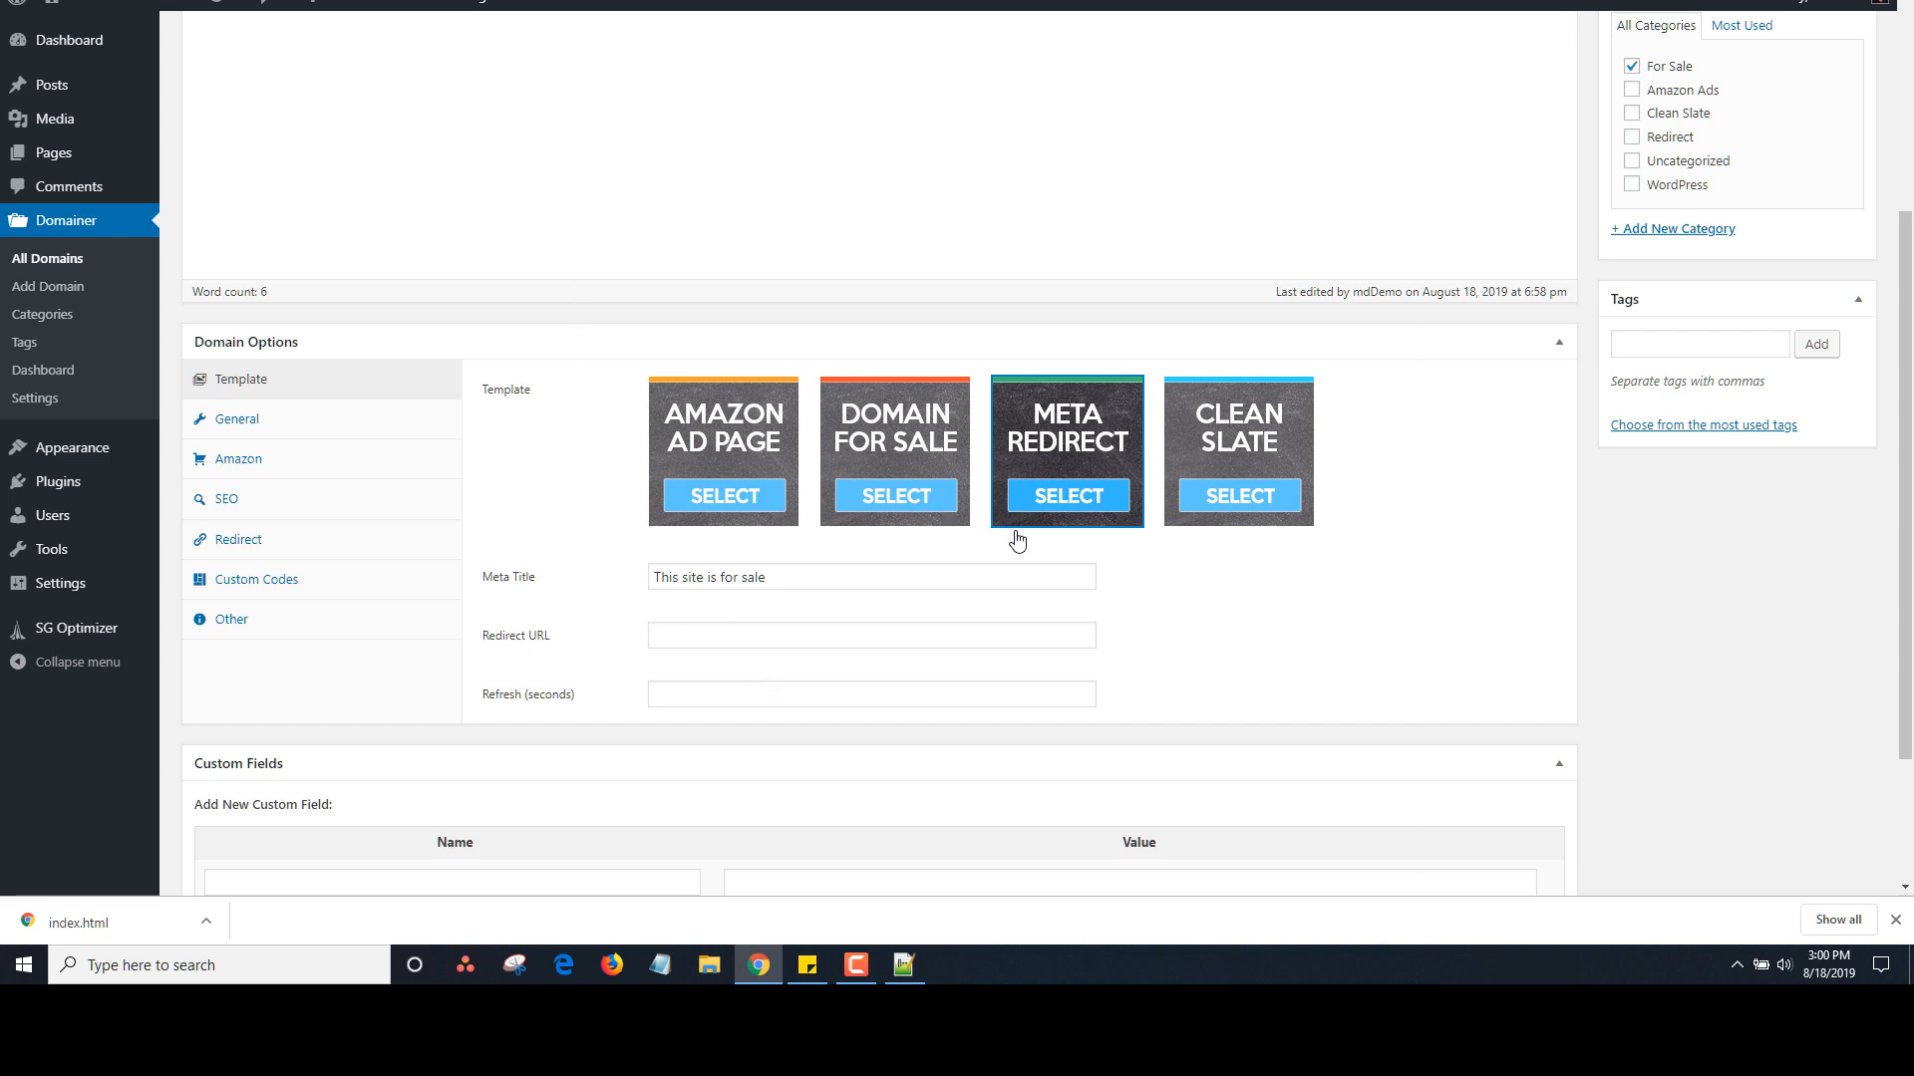
click(1250, 448)
scroll(1904, 448, up, 3)
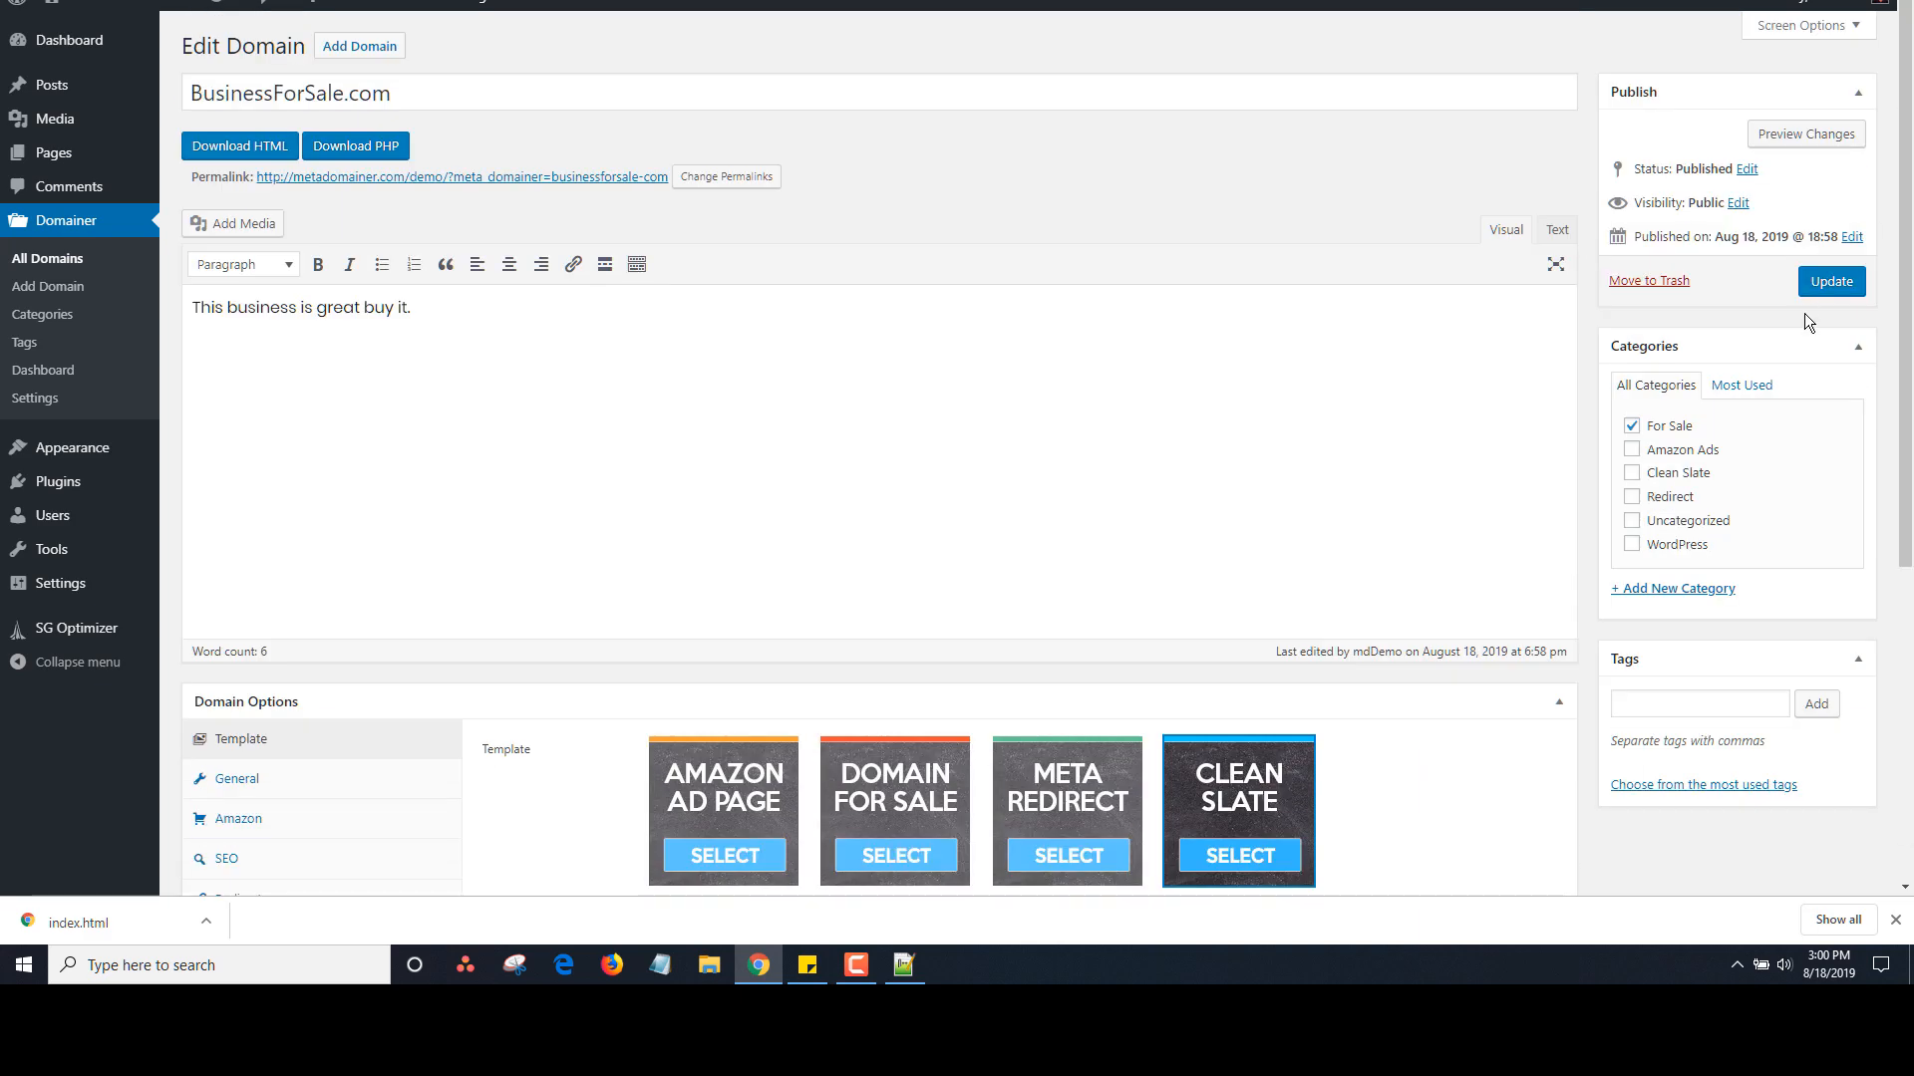
click(1831, 281)
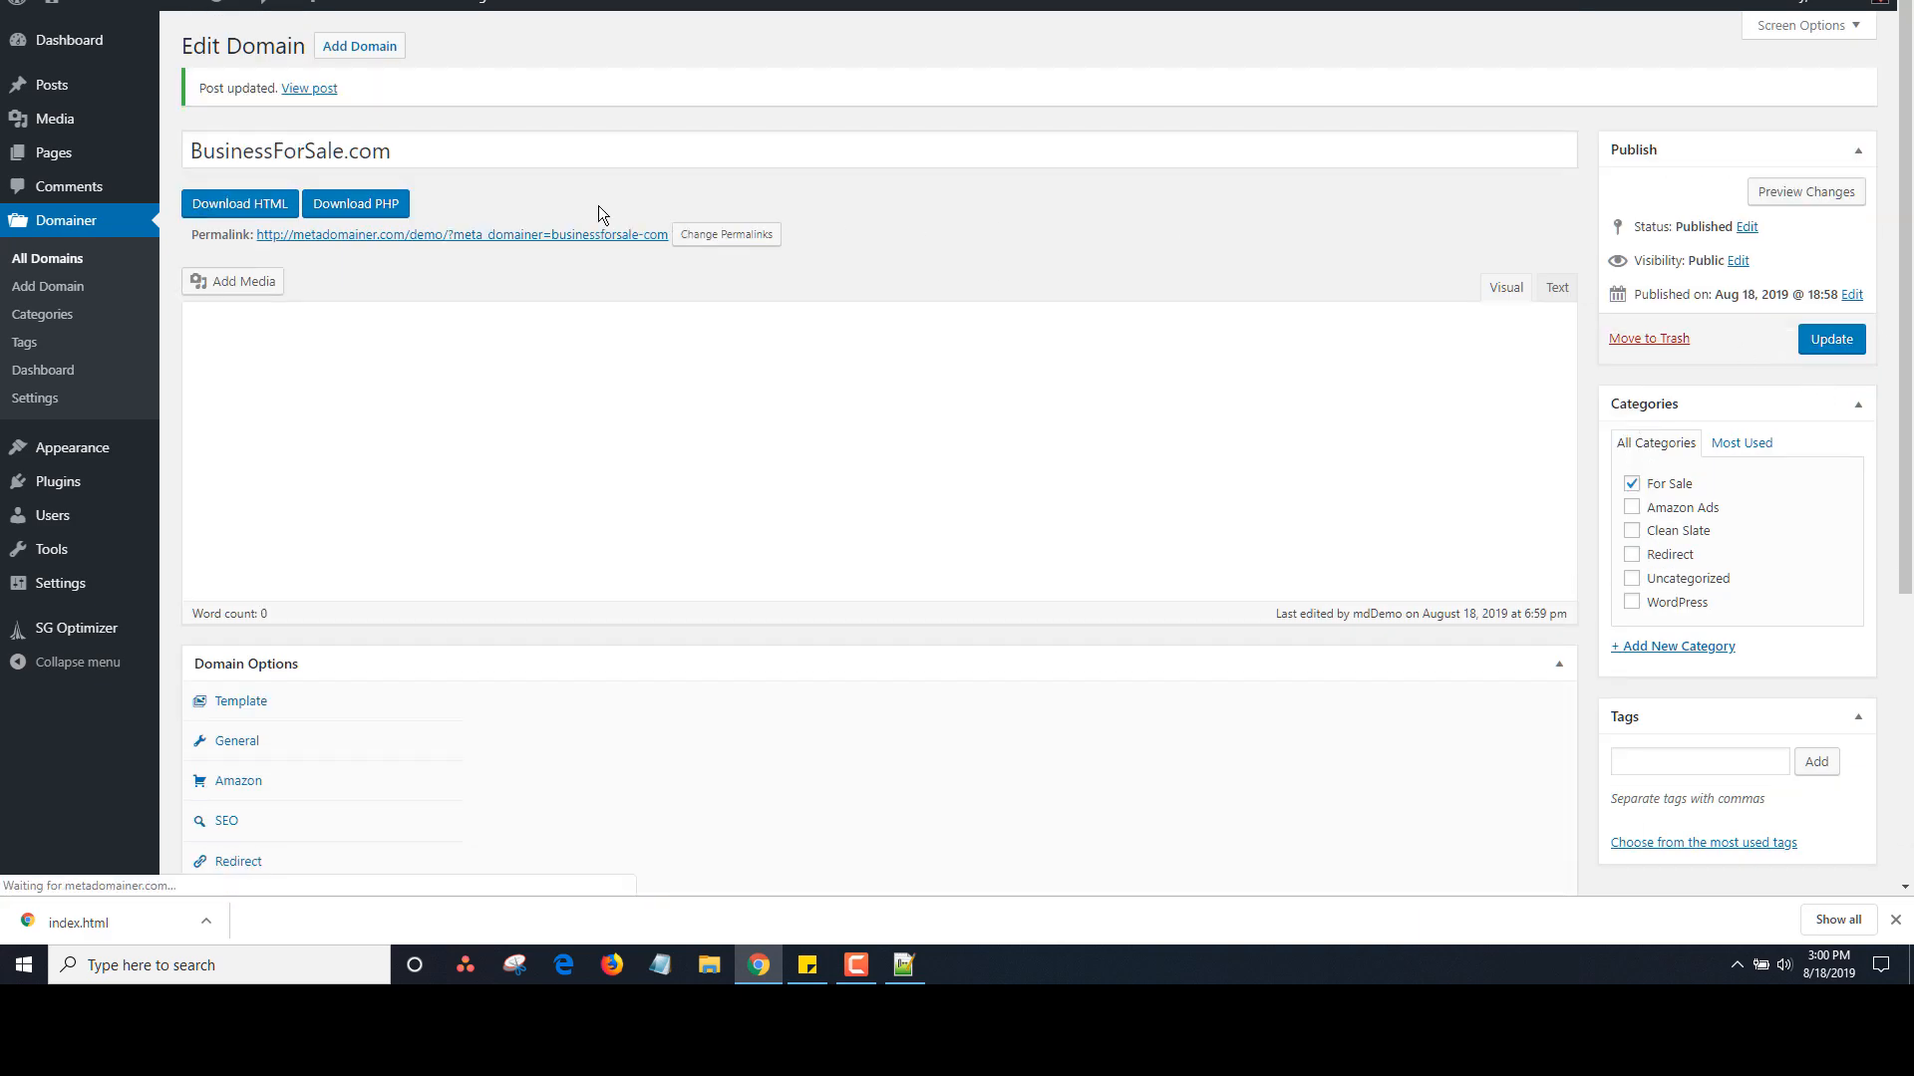
click(547, 236)
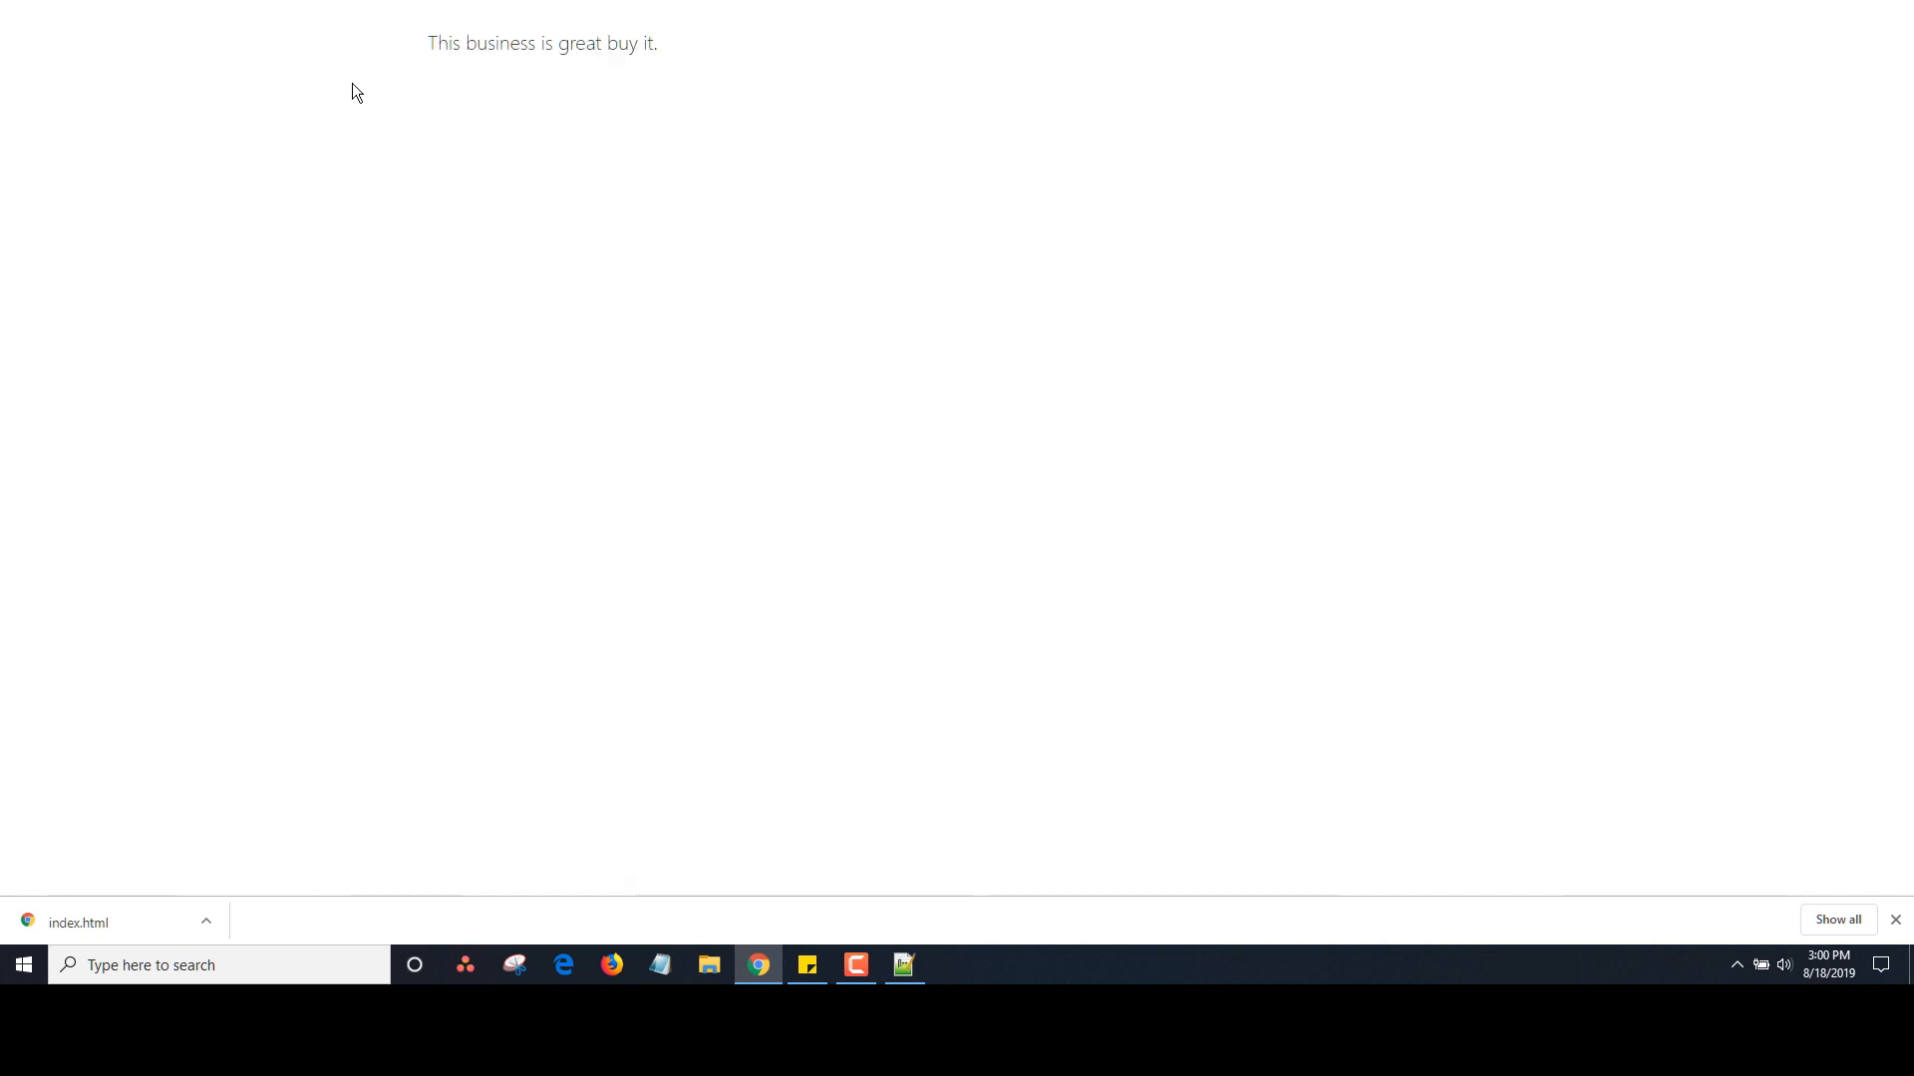
click(22, 0)
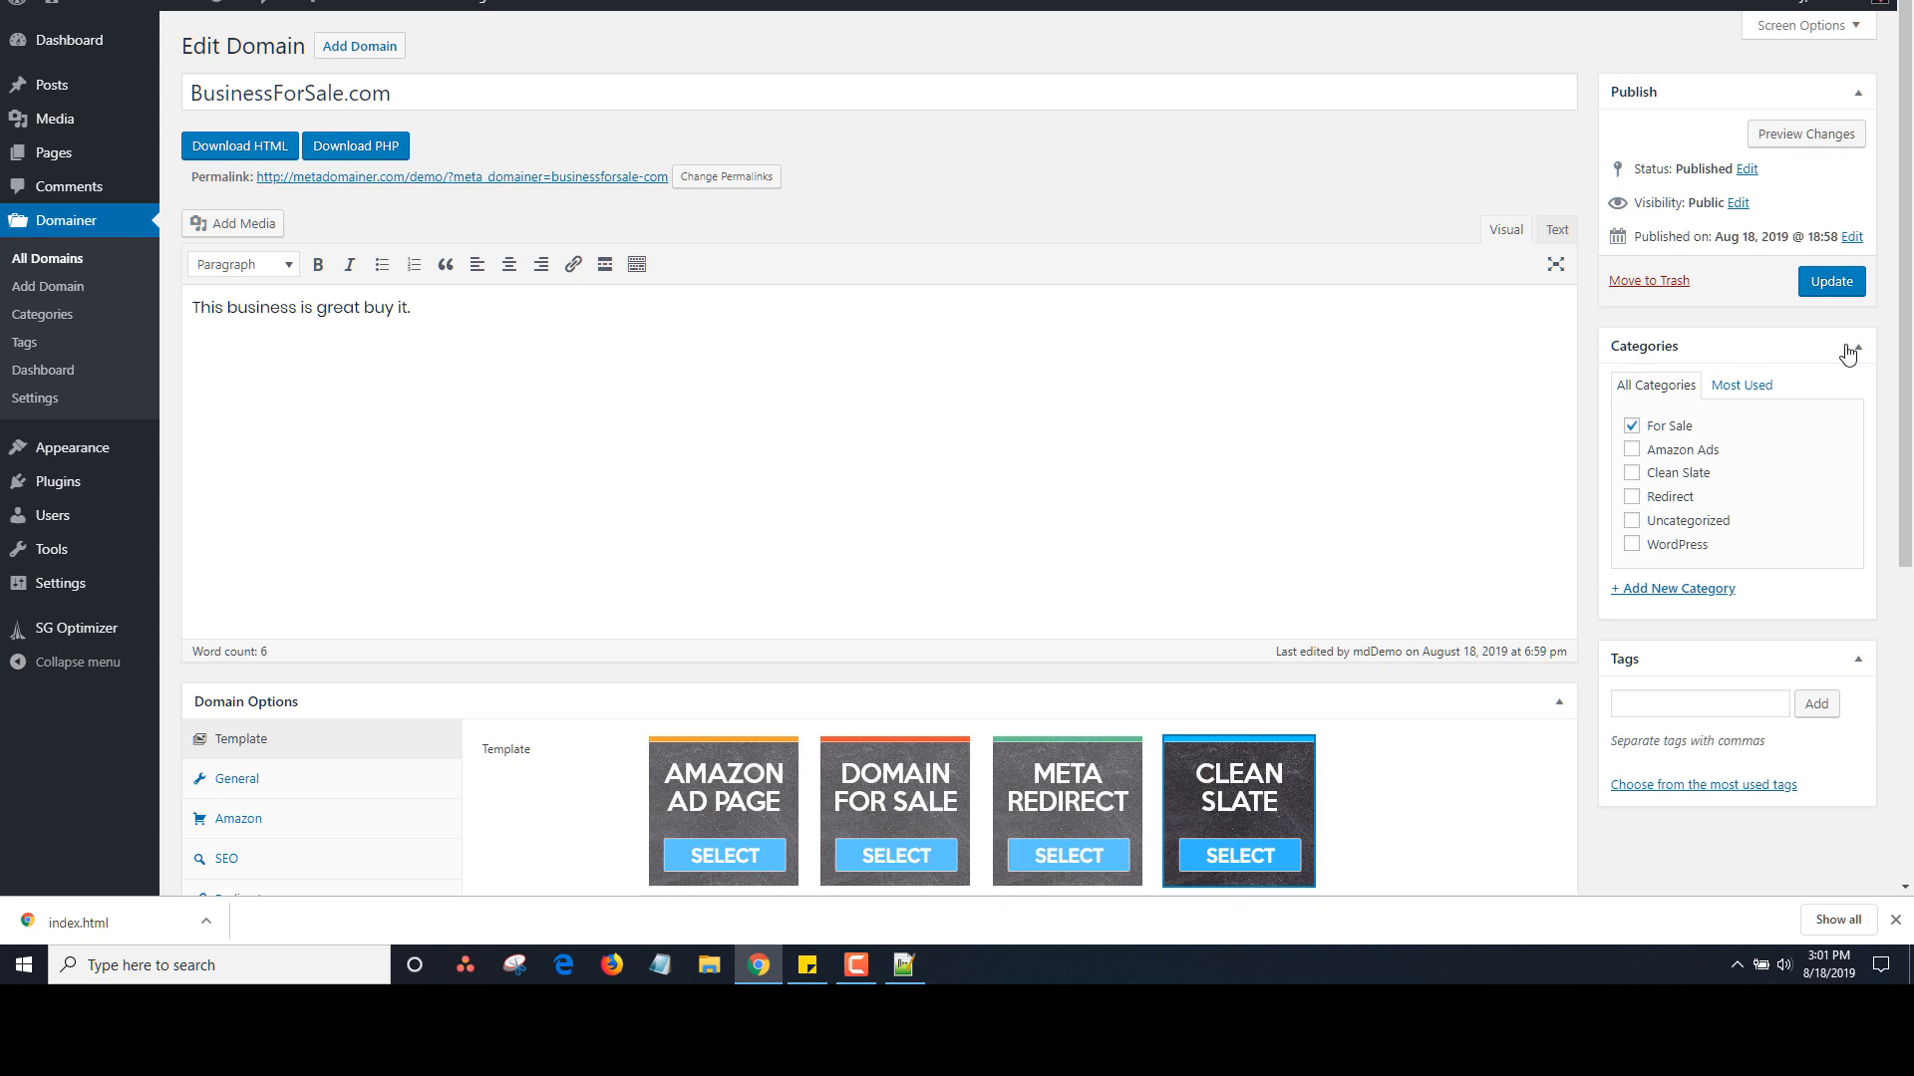
Browse the General, Amazon and SEO domain option panels before returning to the template choices
drag(1906, 312, 1906, 525)
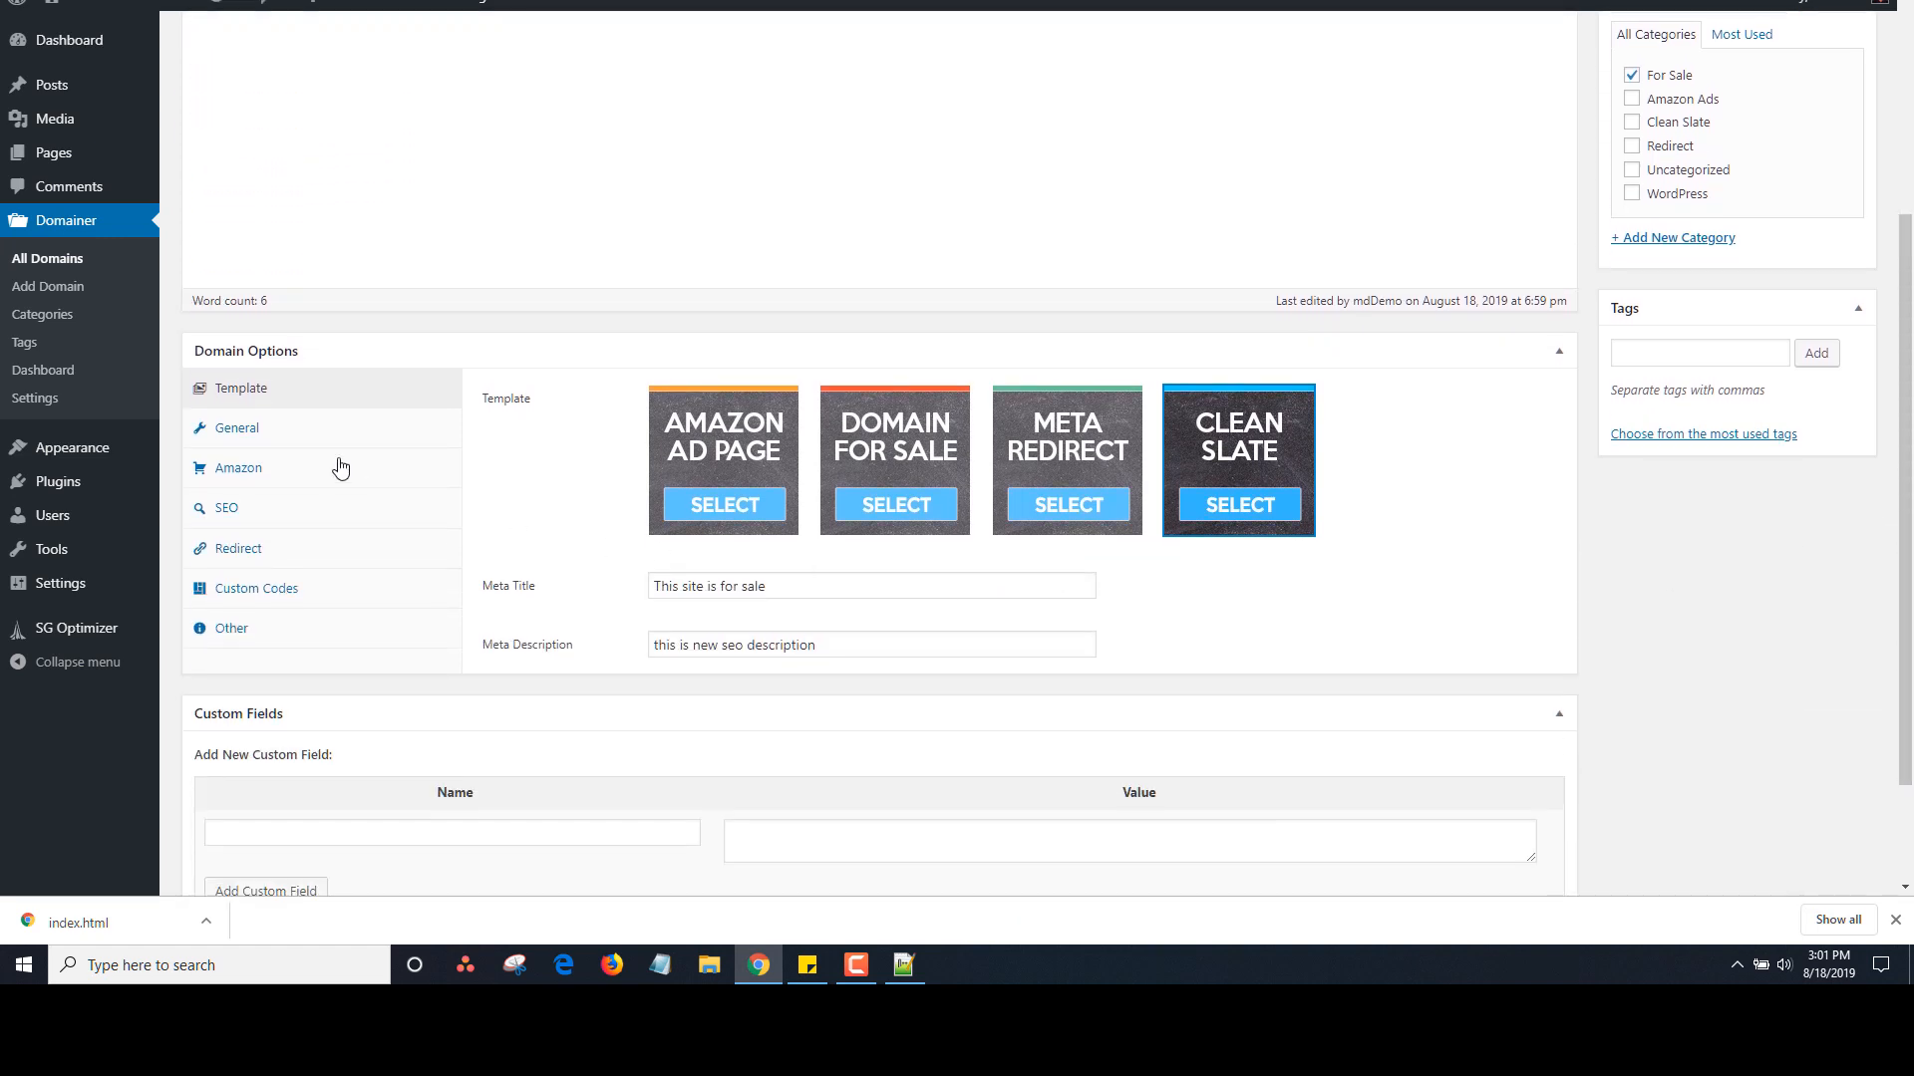
click(260, 436)
click(265, 474)
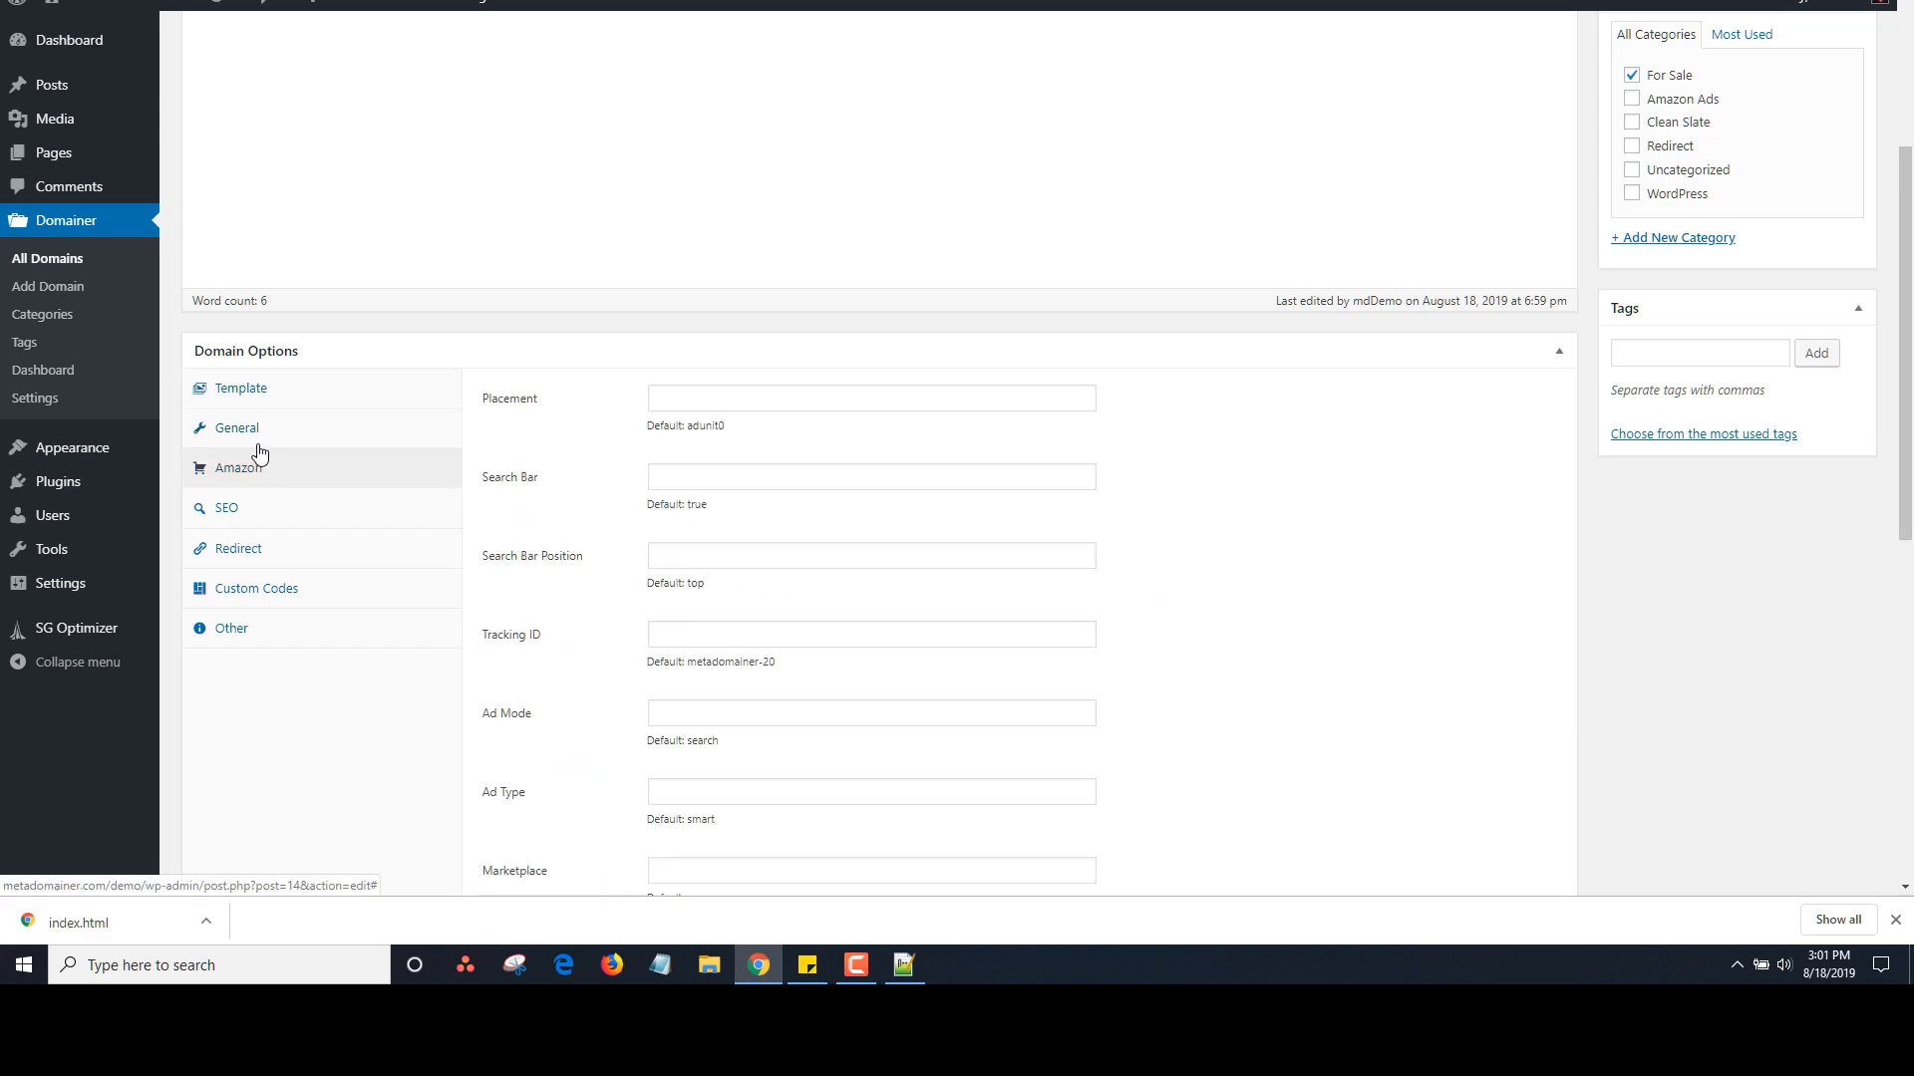
click(257, 440)
click(263, 479)
click(254, 508)
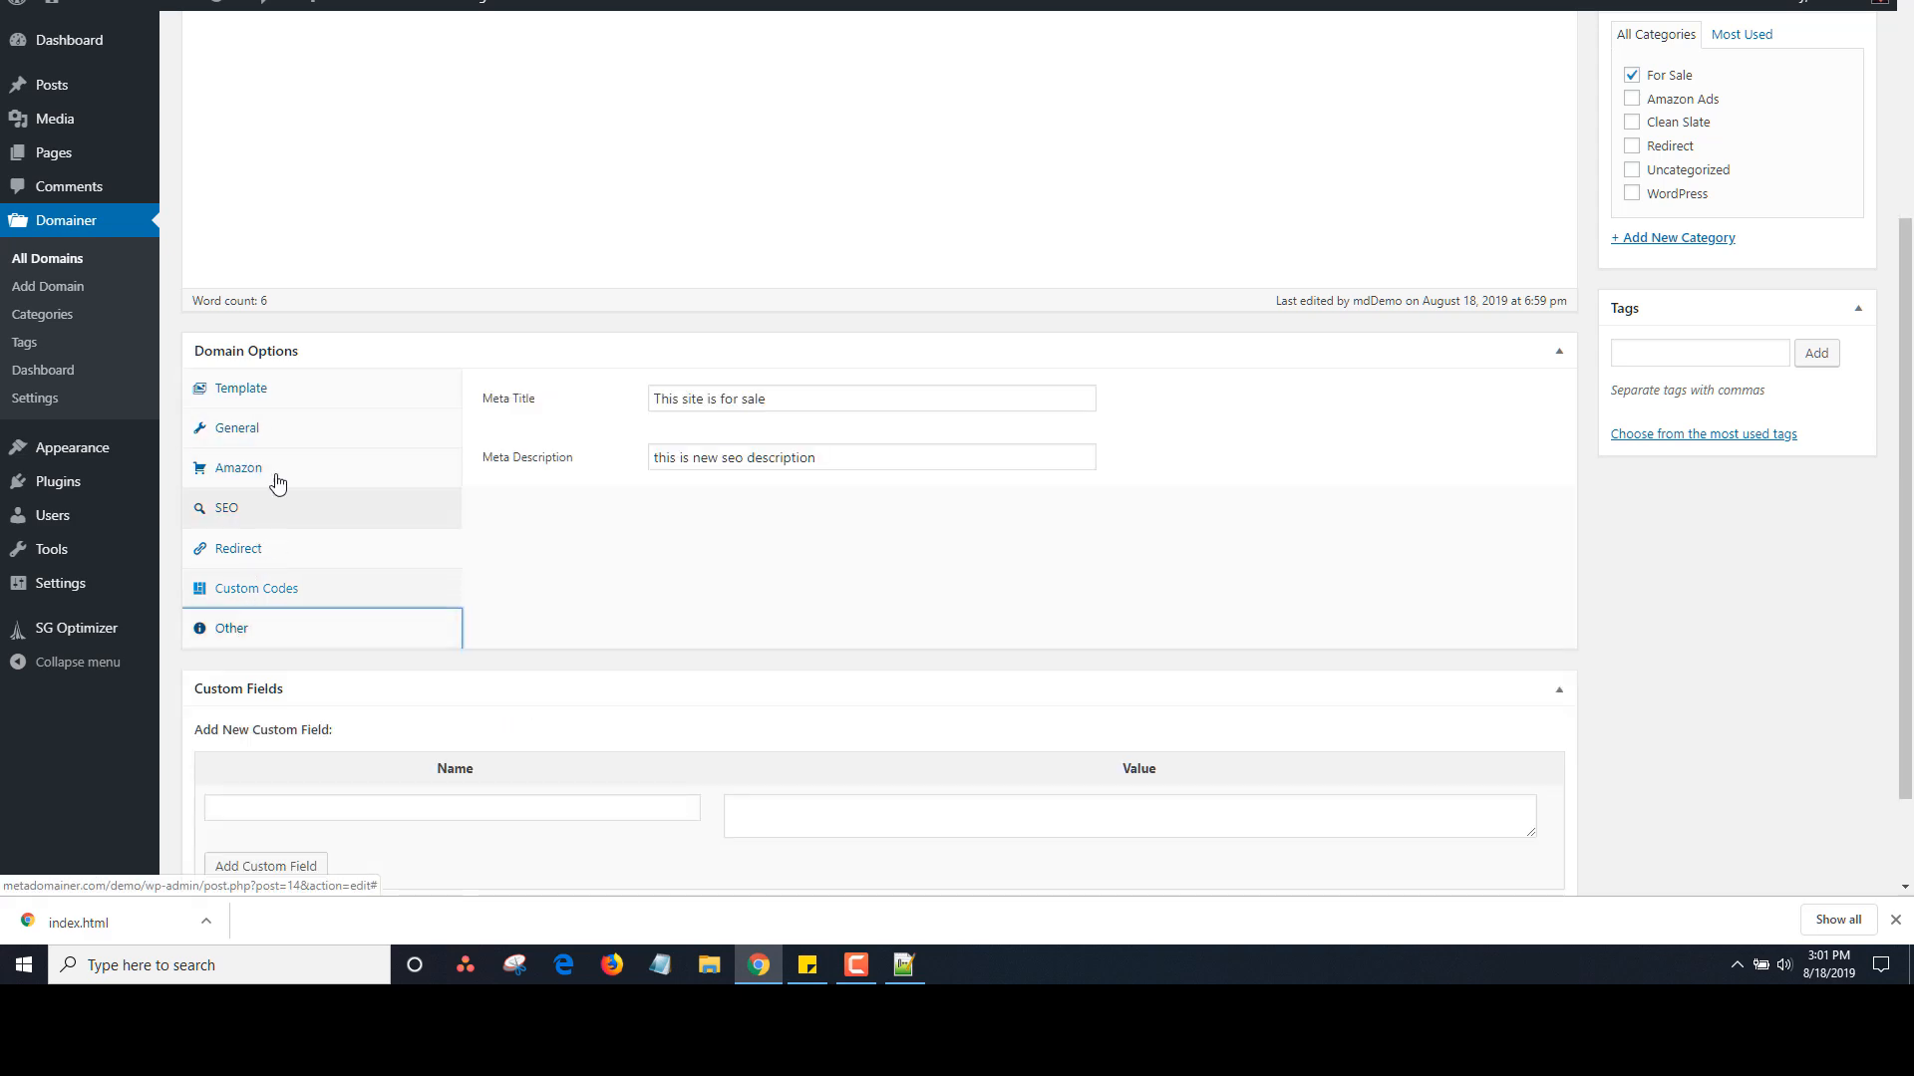
click(265, 404)
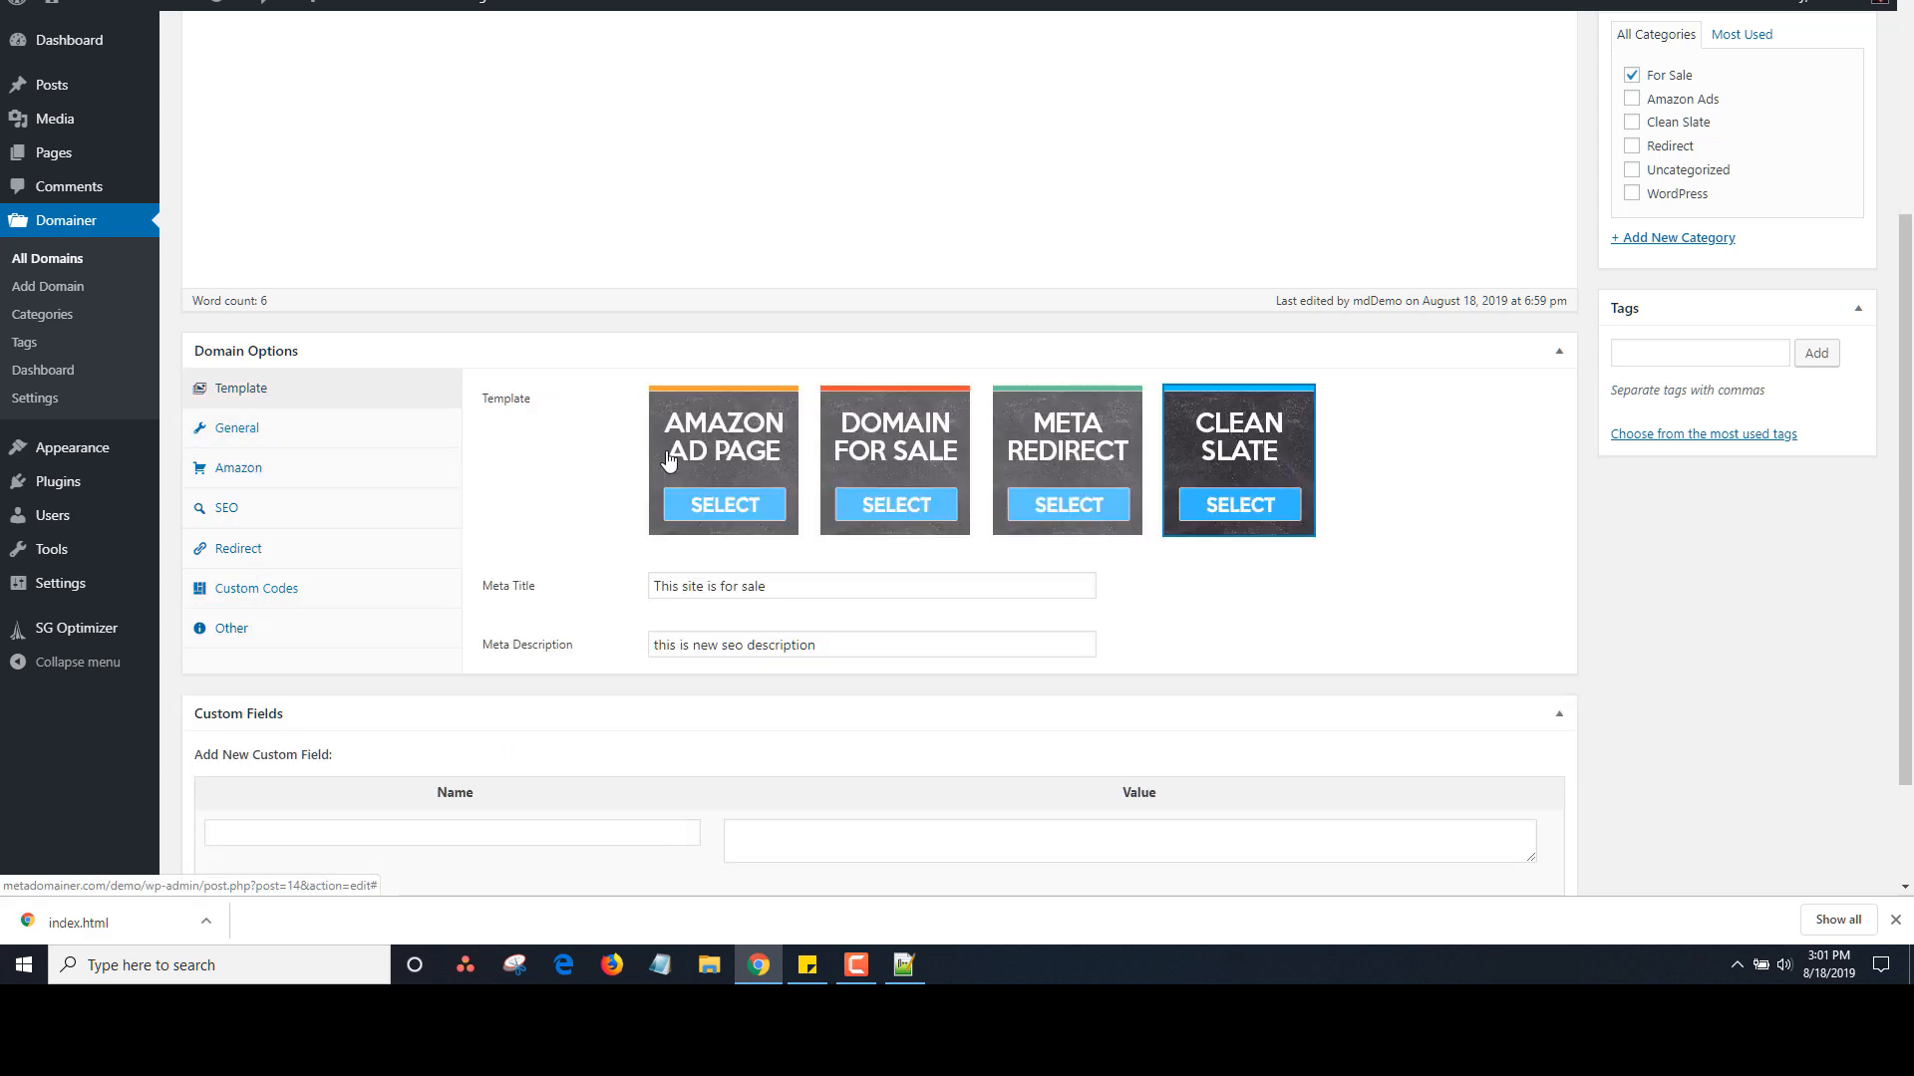
Try each template and settle on Amazon Ad Page, revealing its tracking ID and search fields
click(709, 504)
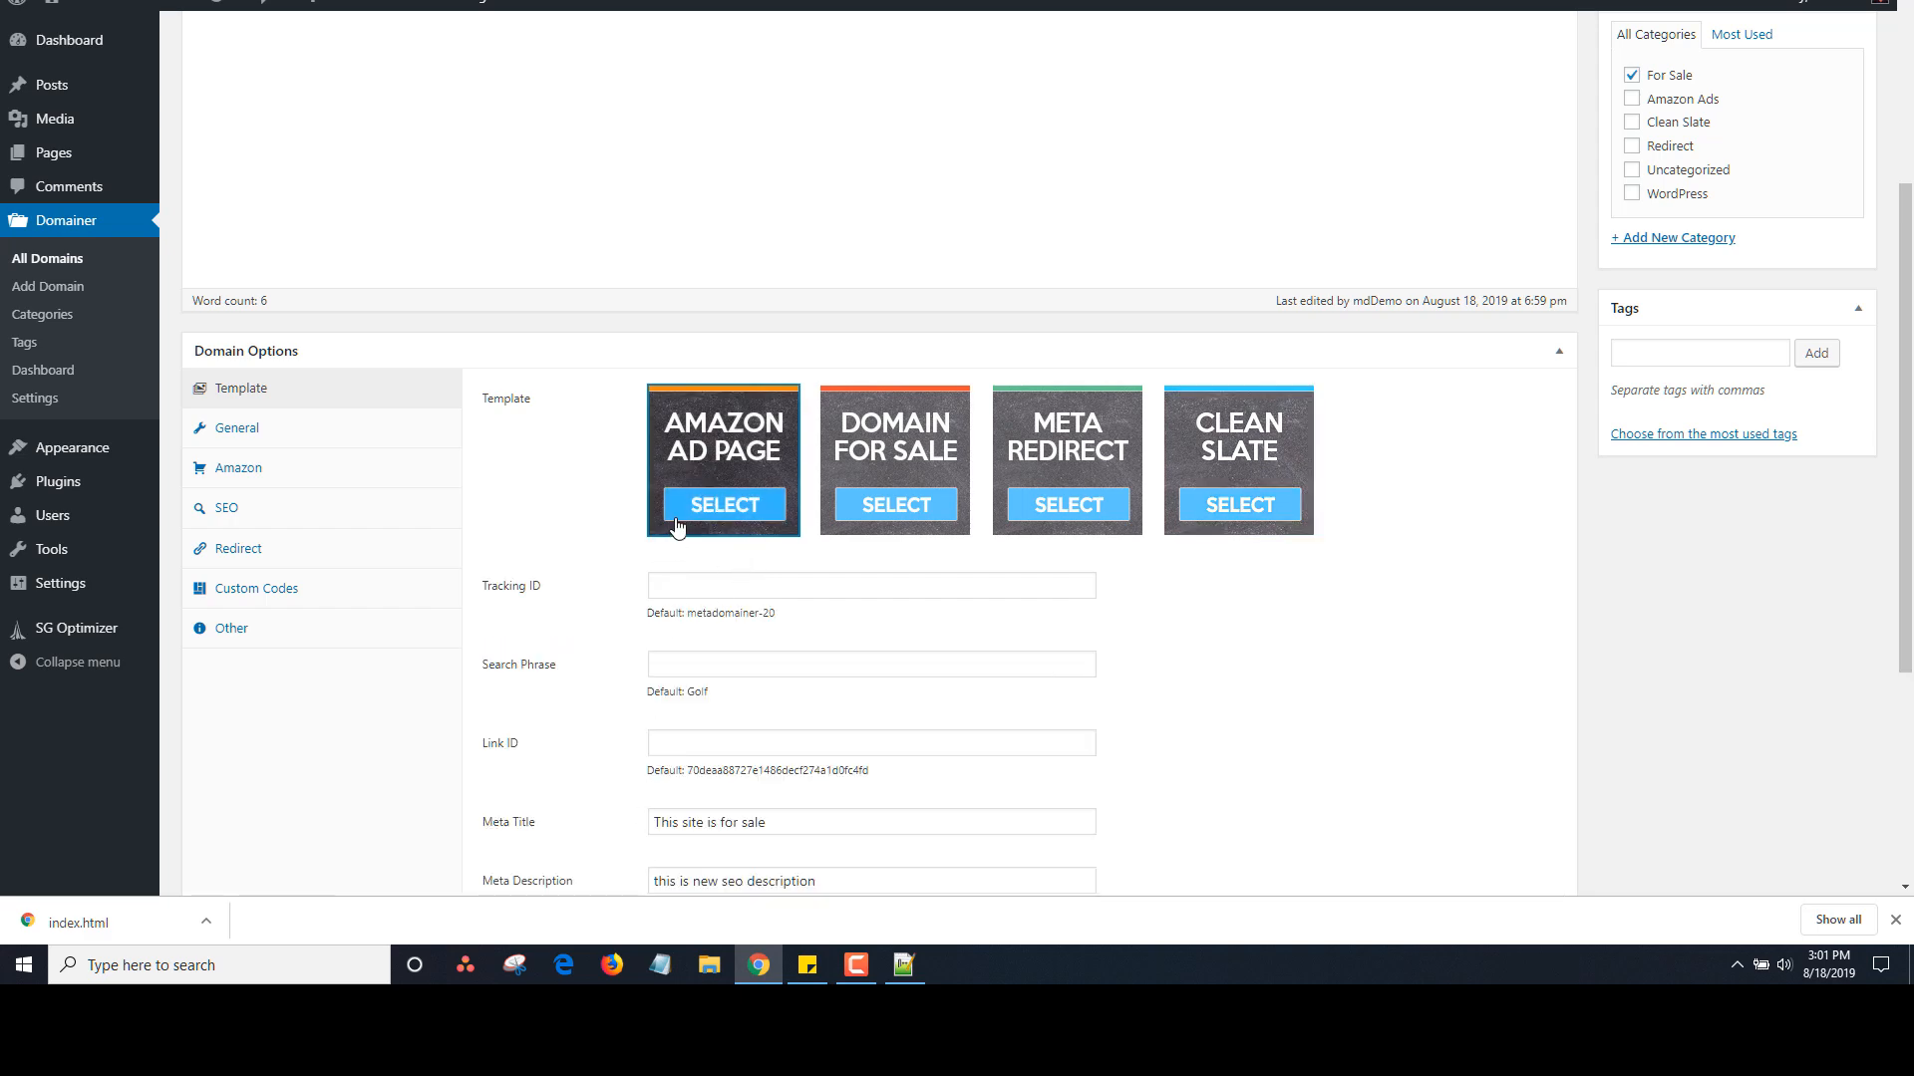
click(877, 463)
click(1058, 464)
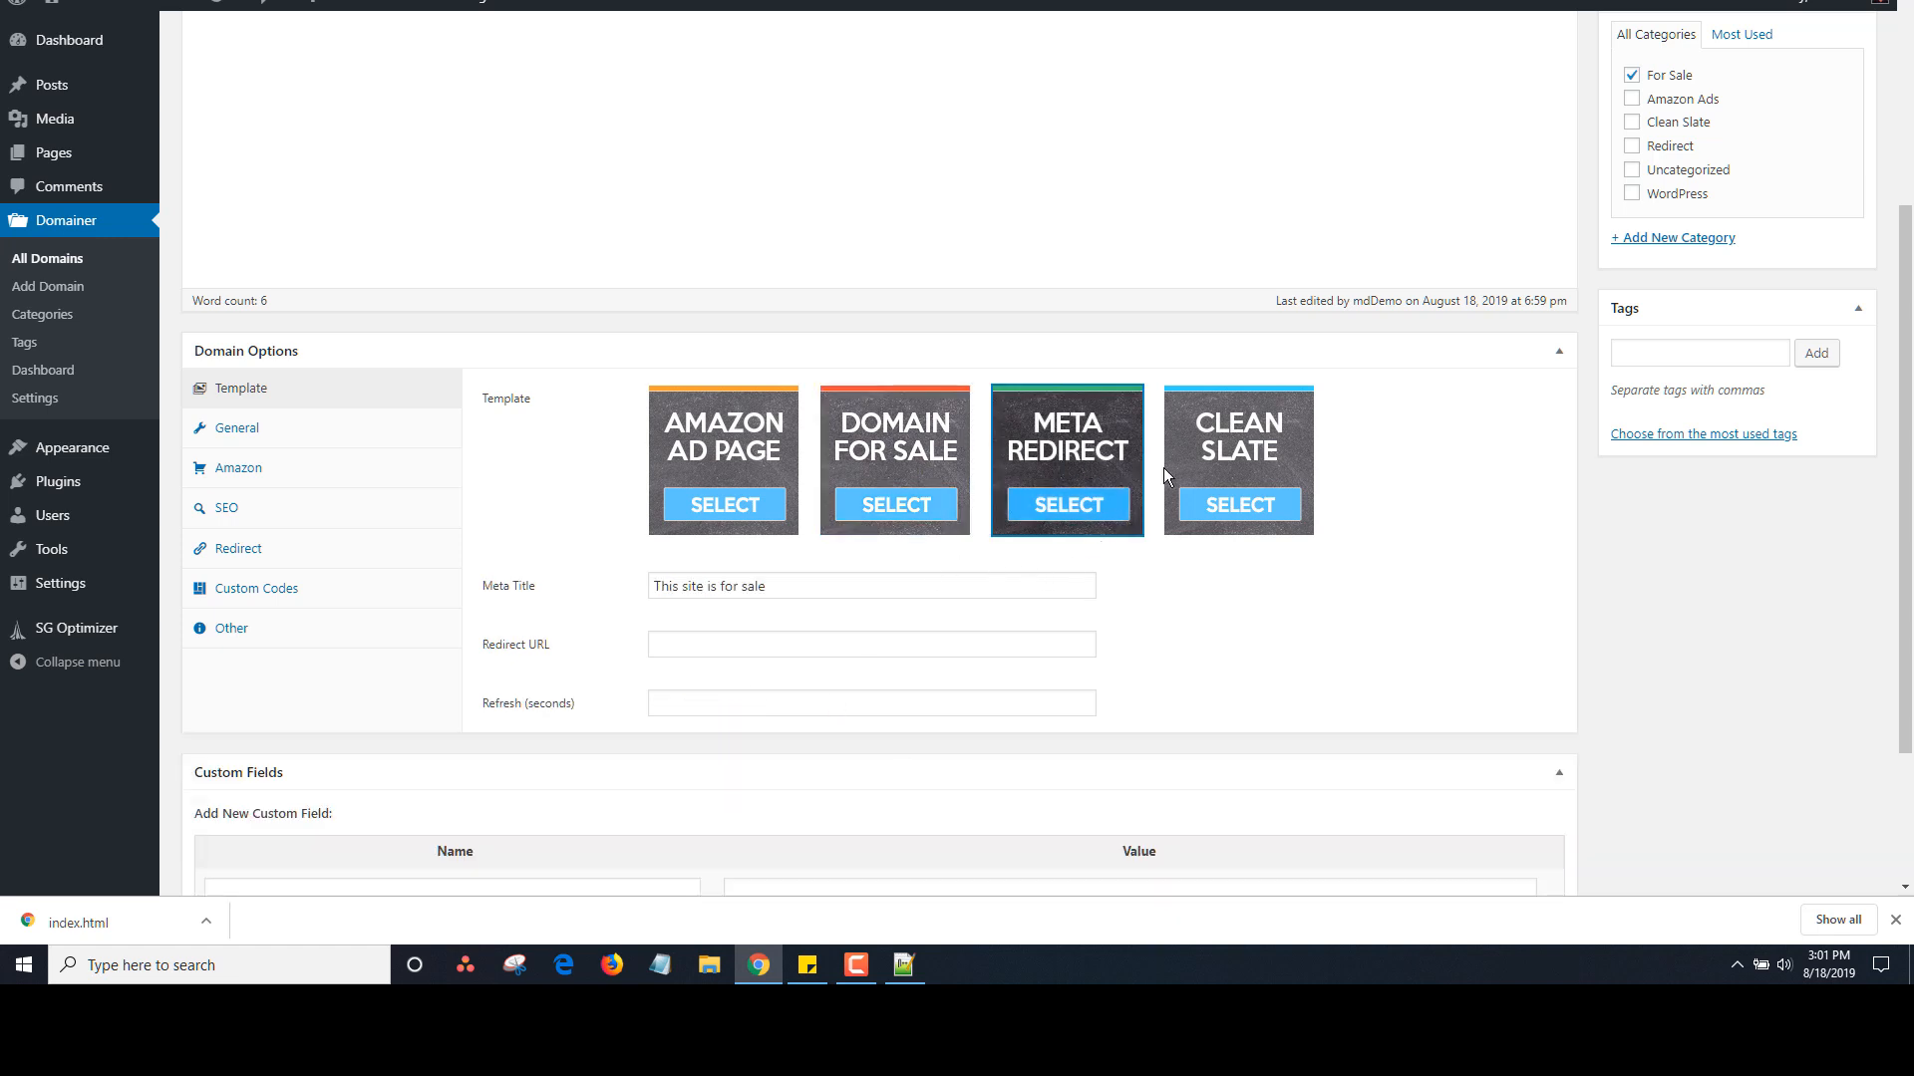
click(1236, 439)
click(756, 429)
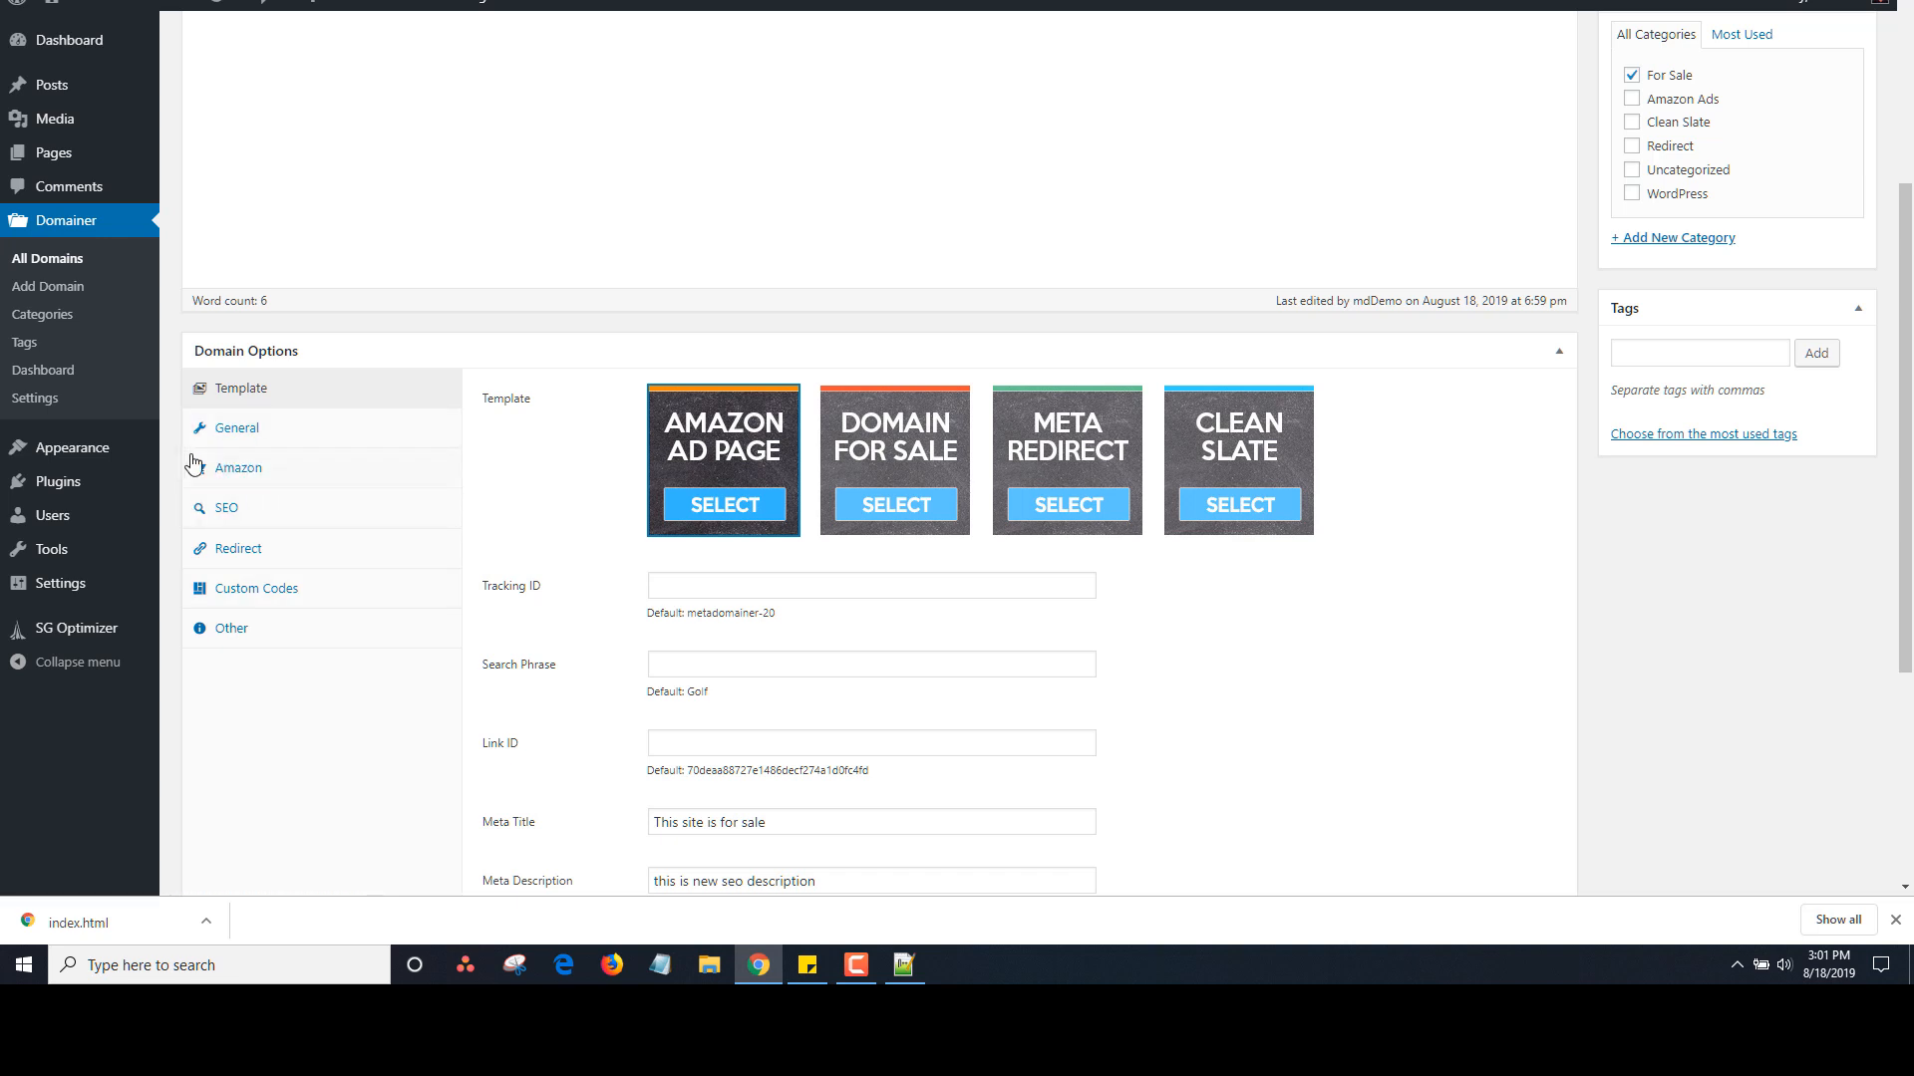
drag(1904, 458, 1911, 261)
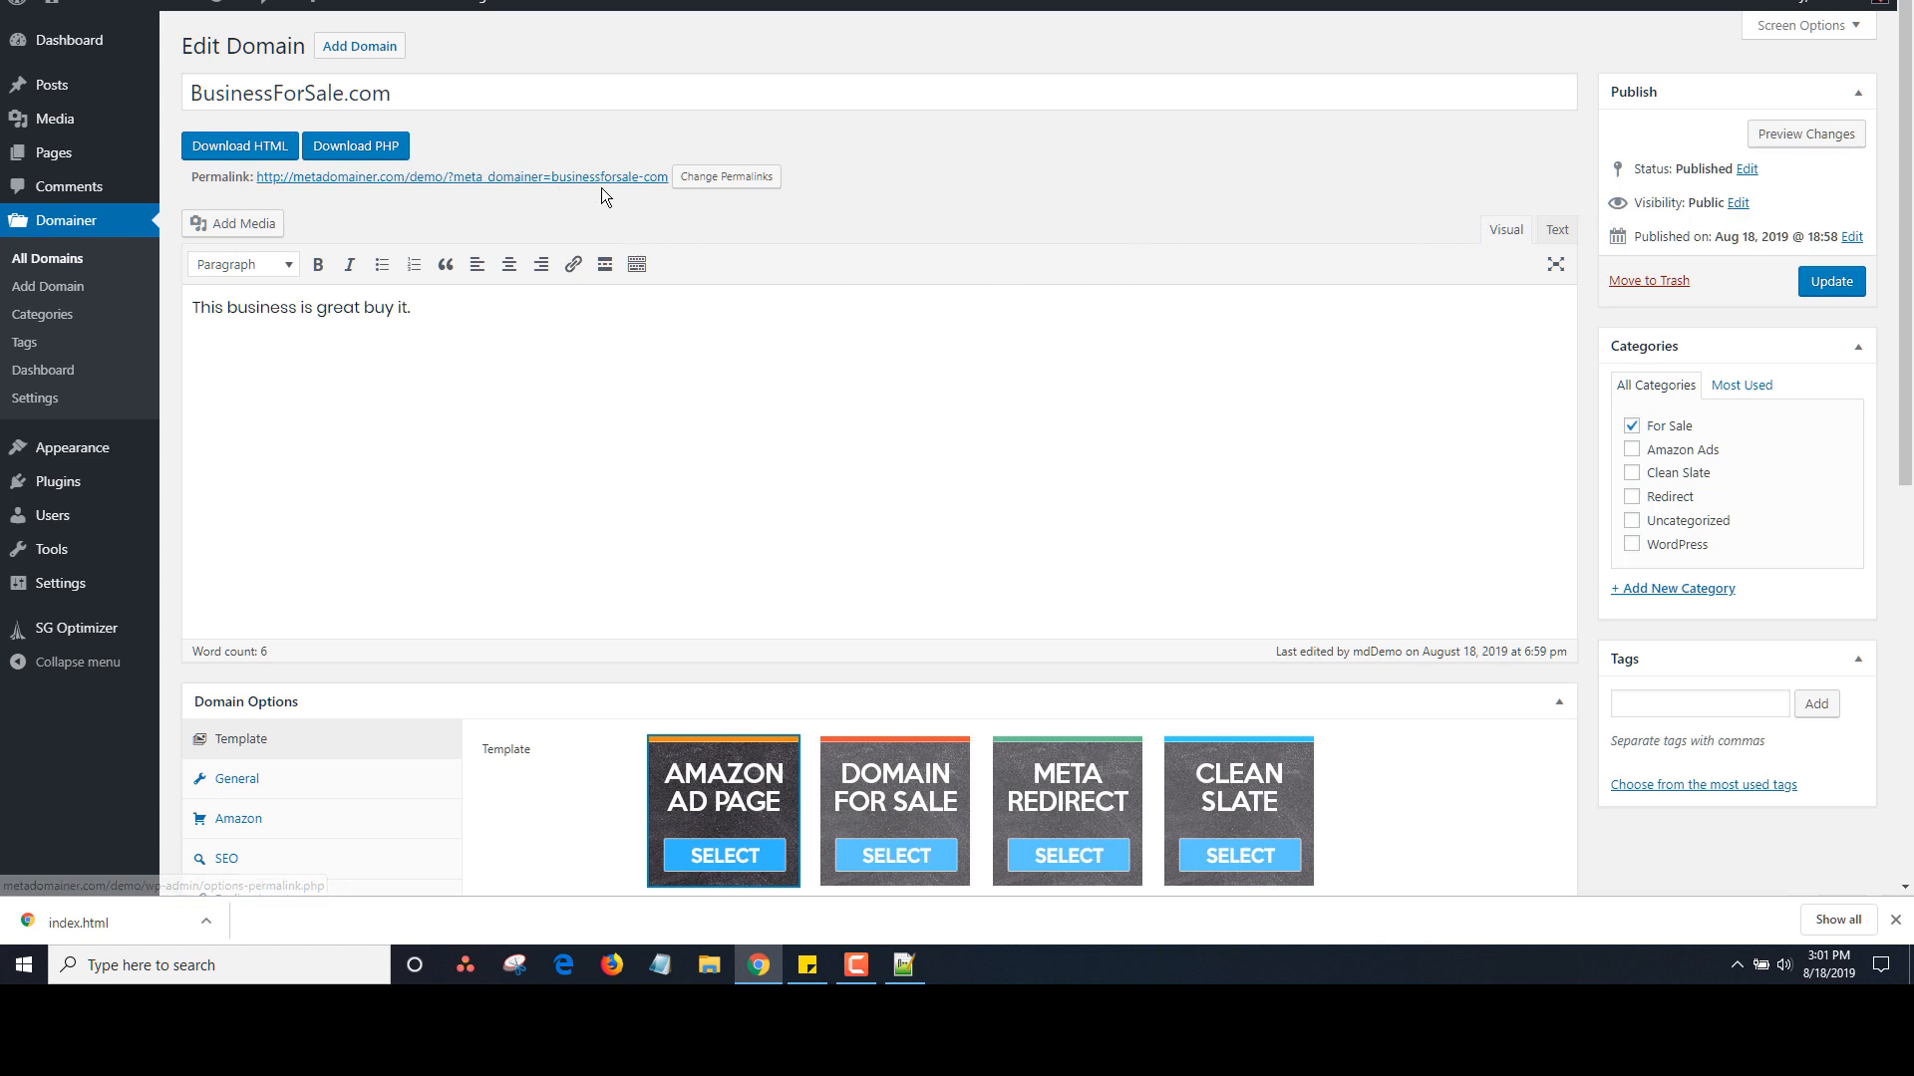
Open Permalink Settings, choose Post name and save the change
mouse_move(62, 590)
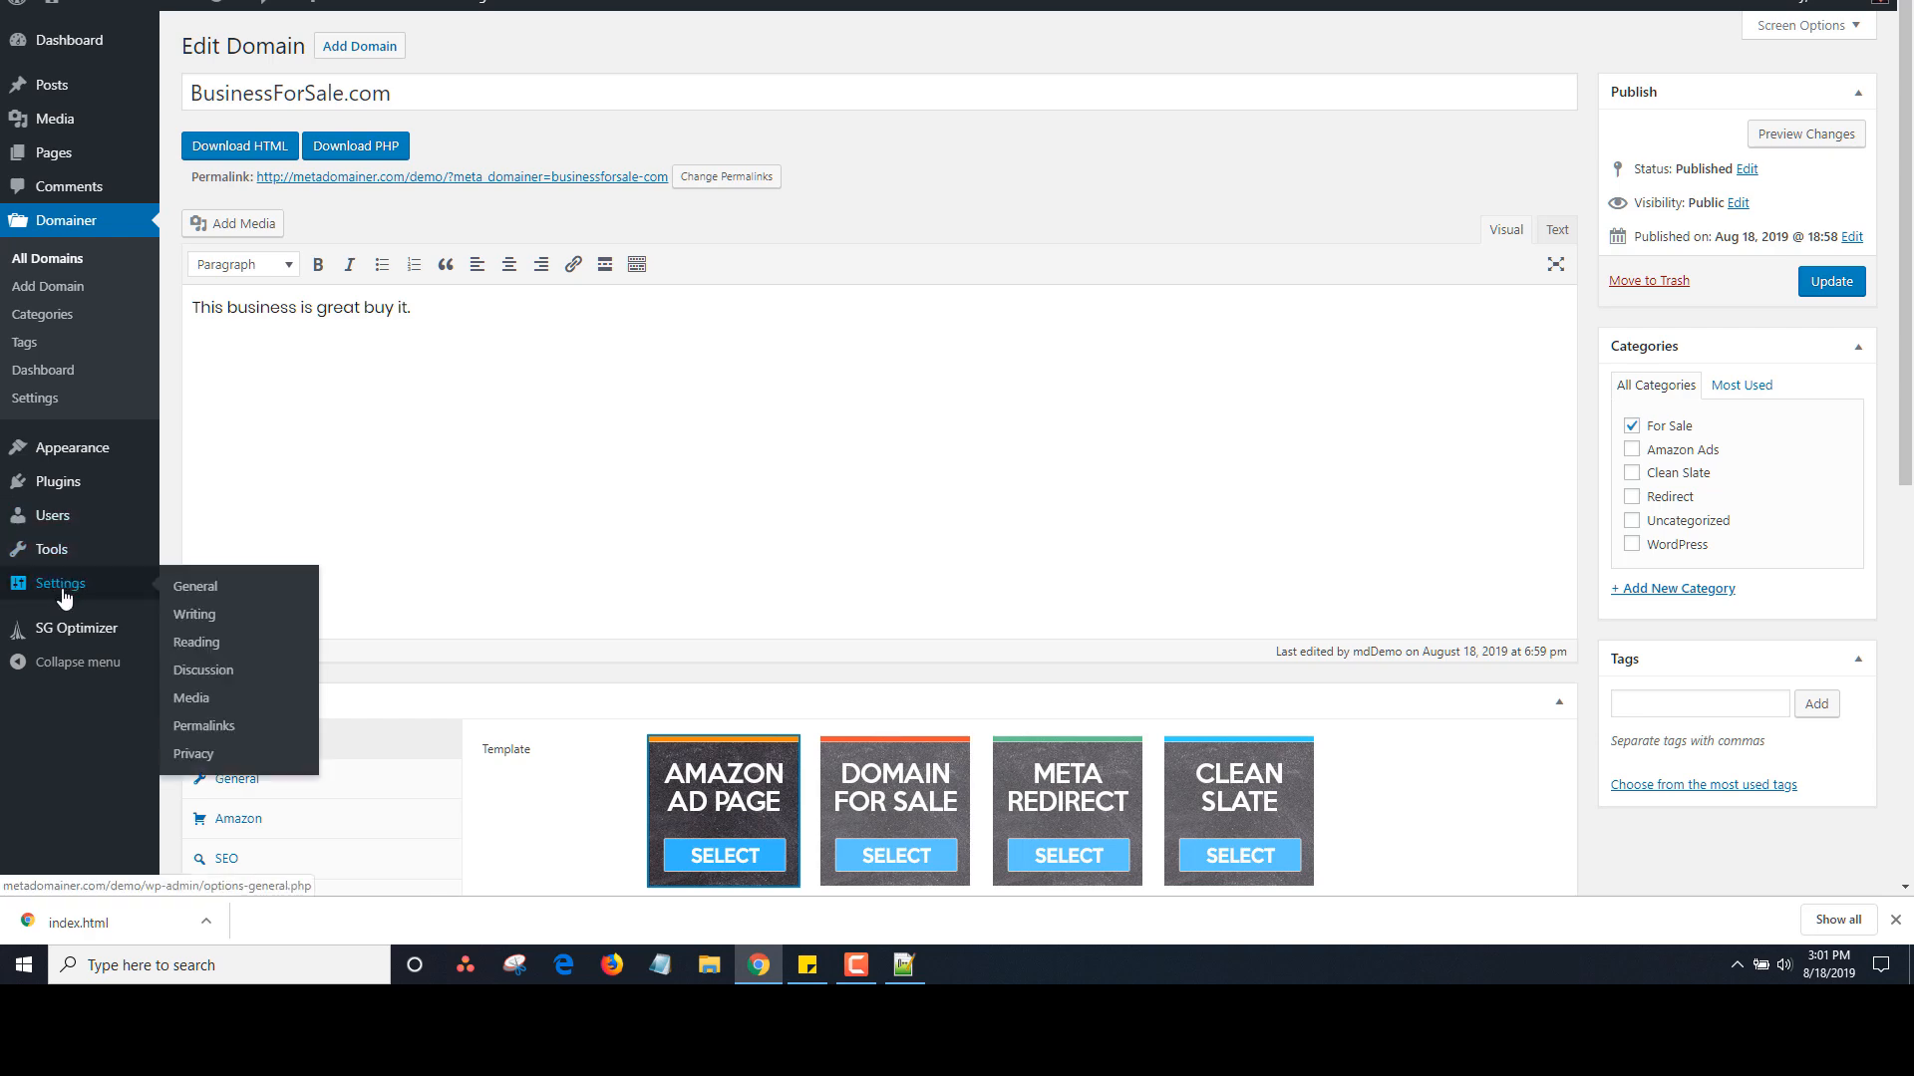
click(205, 726)
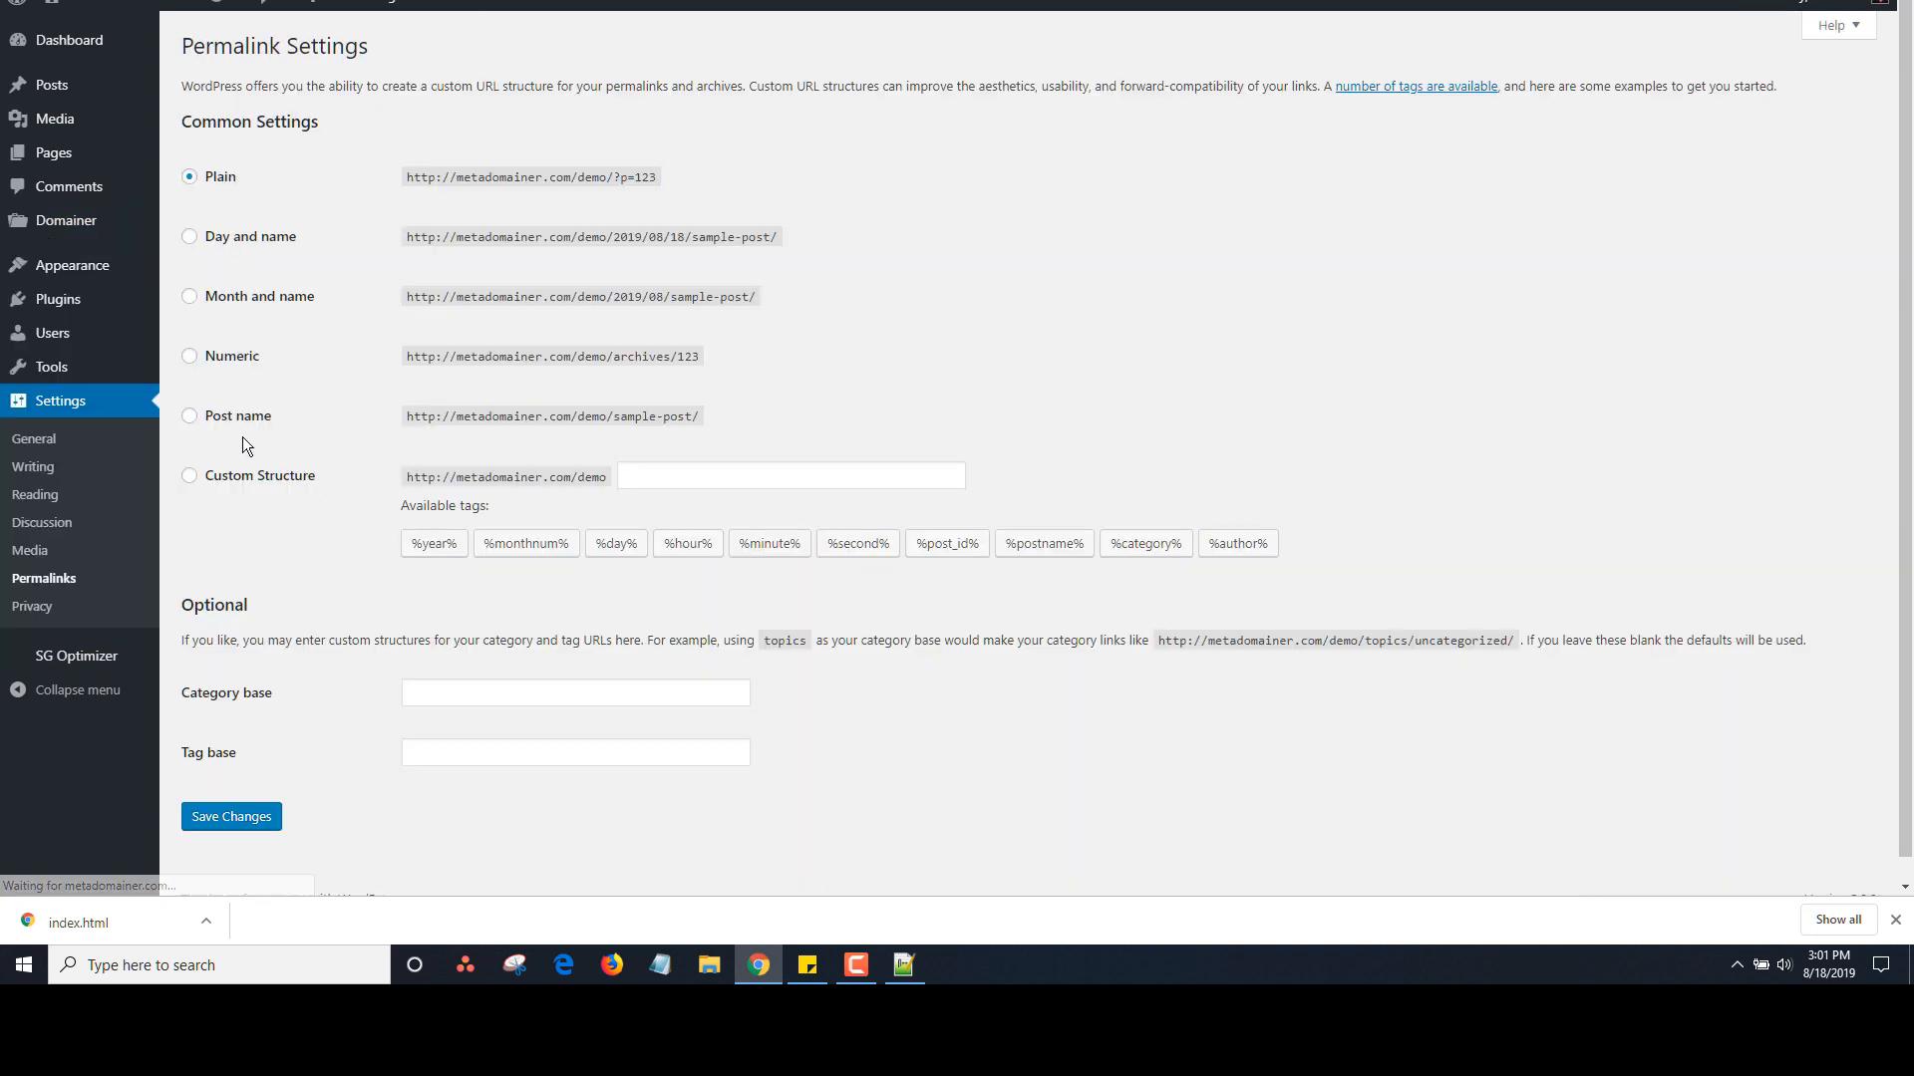
click(191, 417)
click(227, 818)
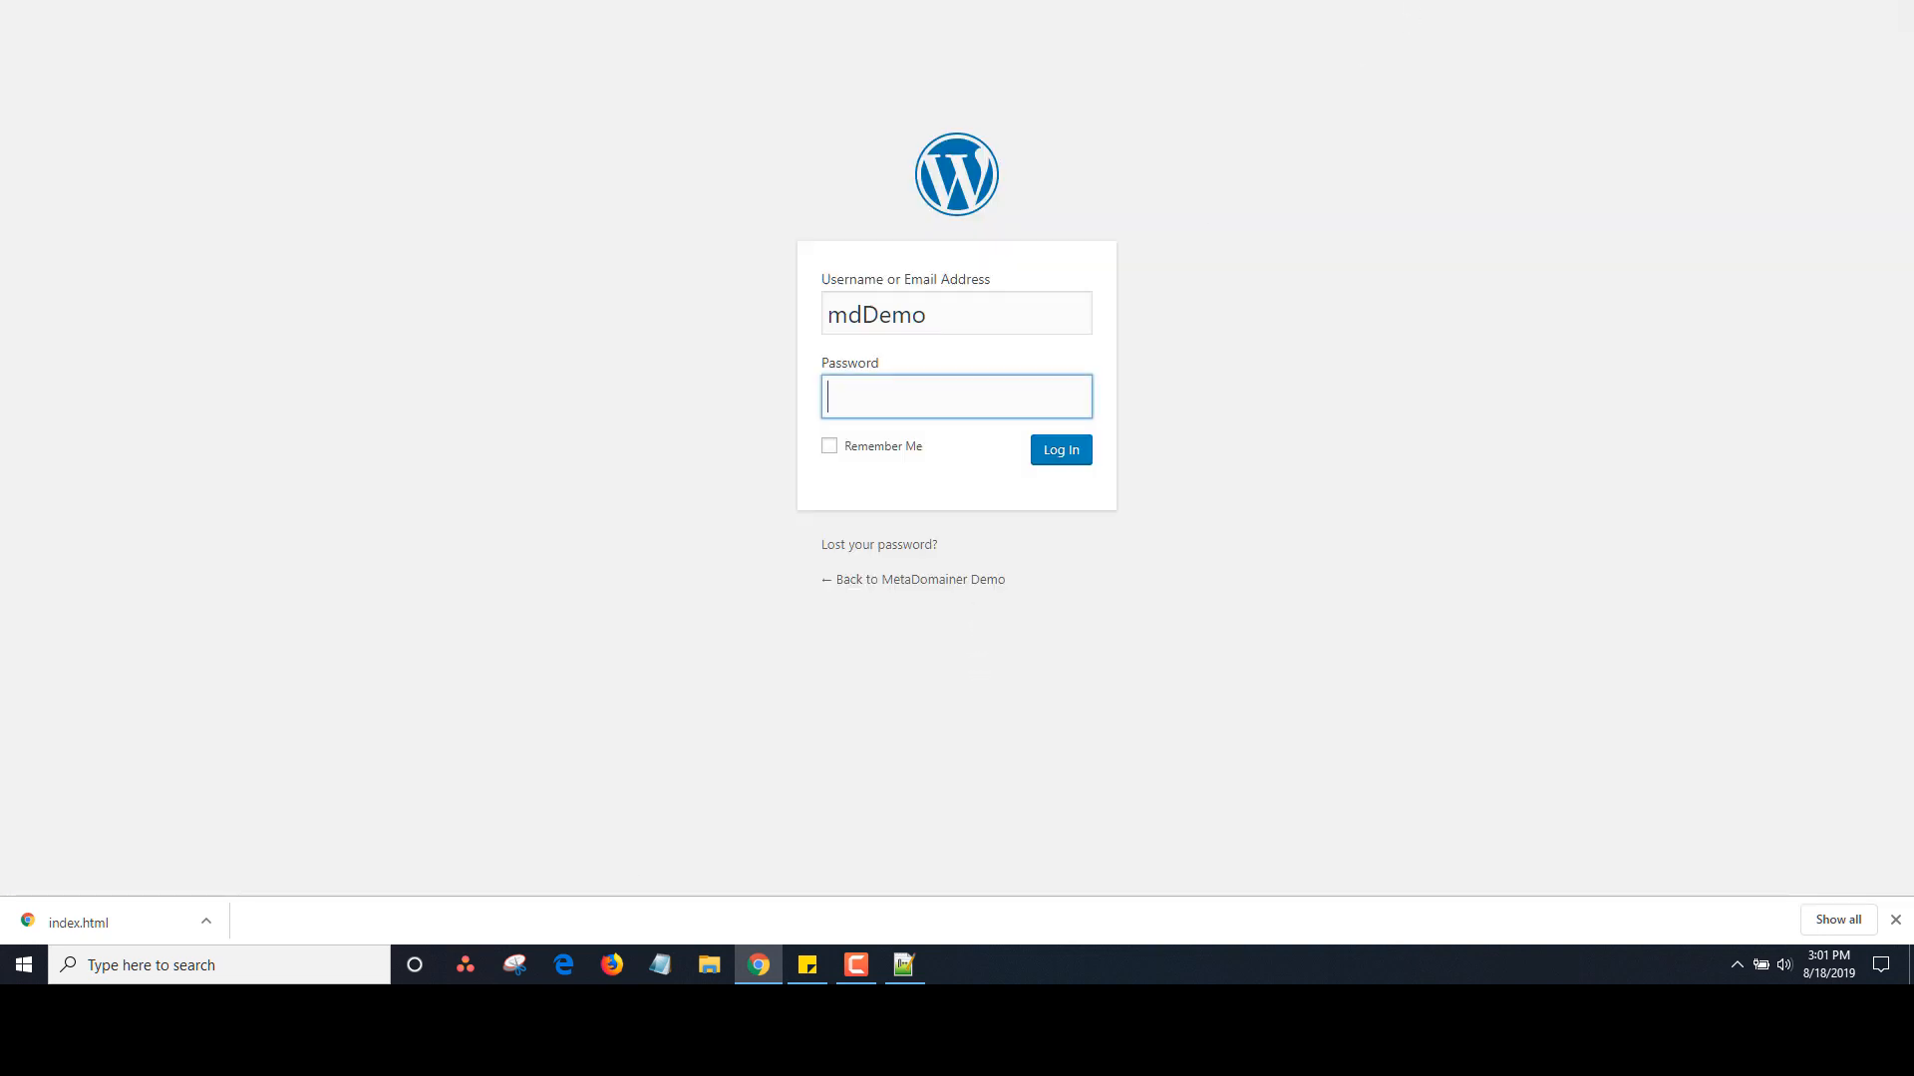
Sign back in with the saved login after the session expires
click(1812, 3)
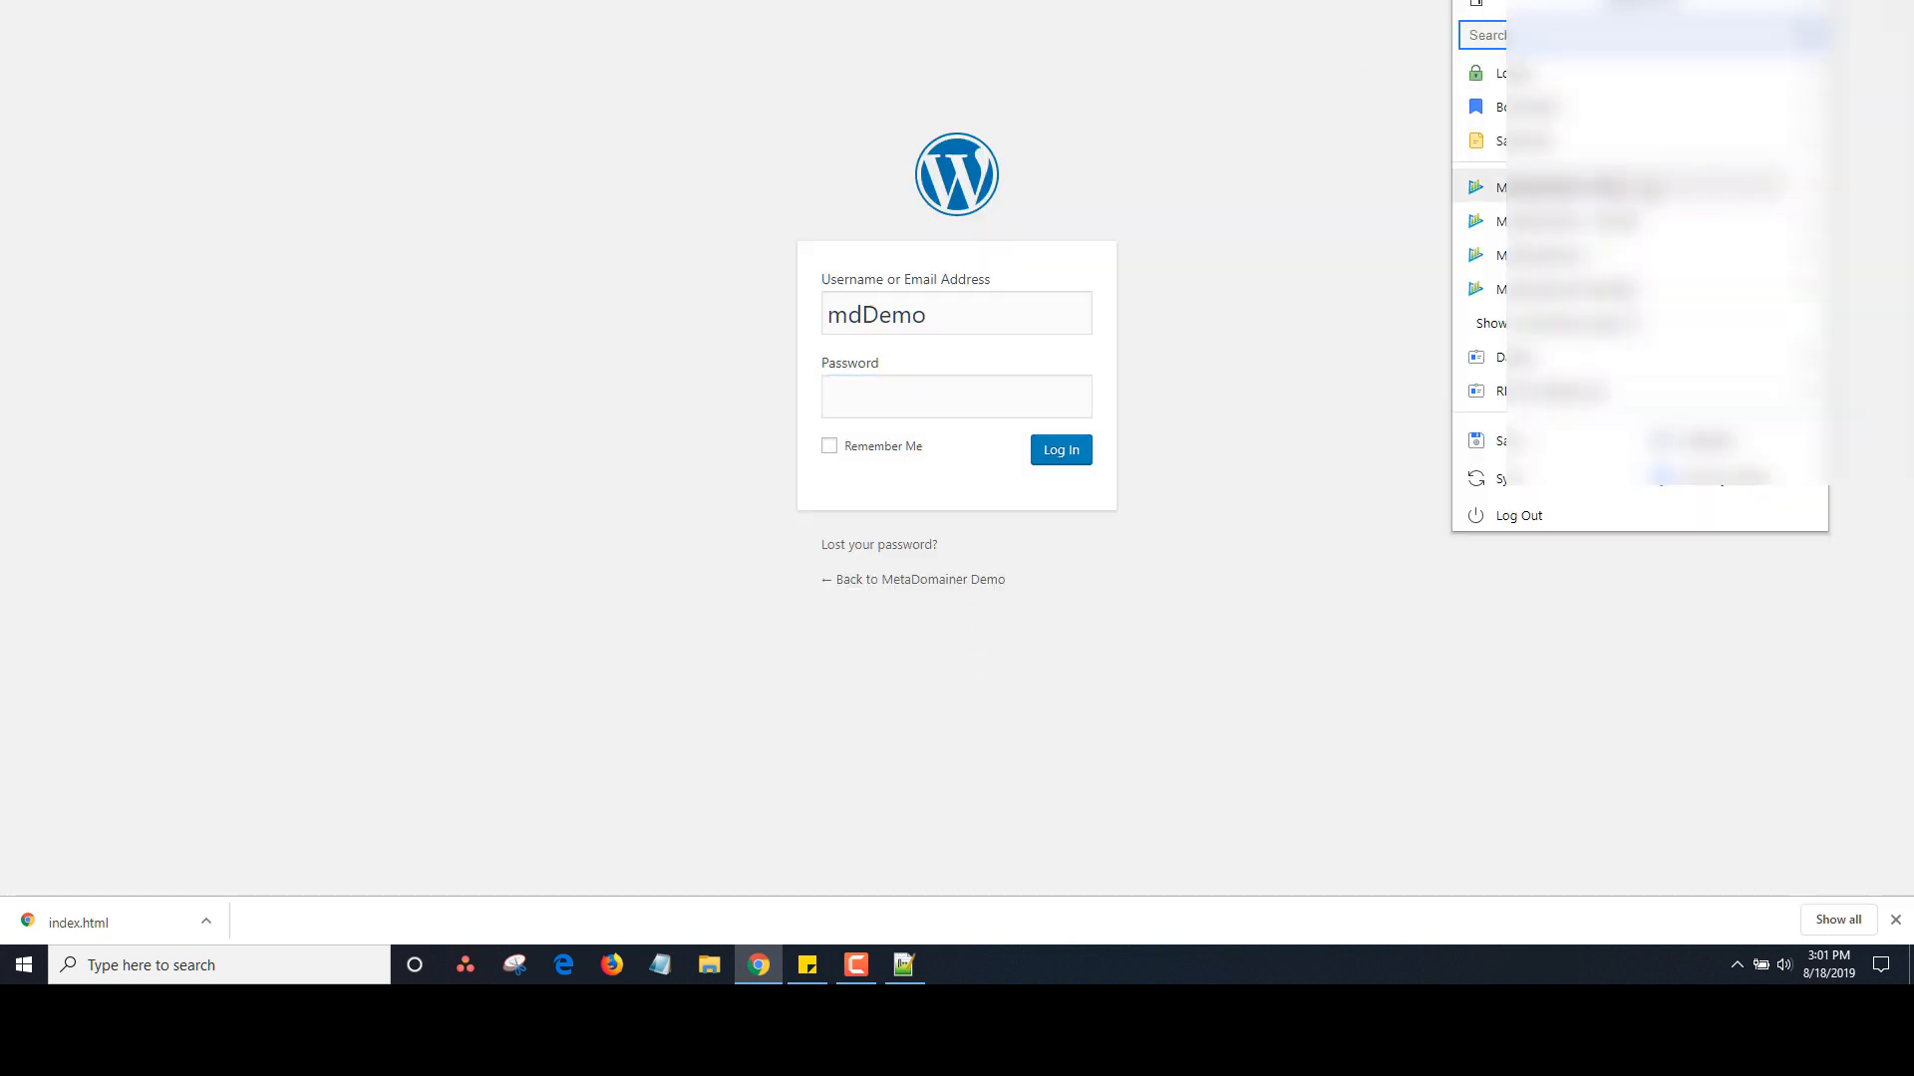
click(1594, 188)
click(1057, 450)
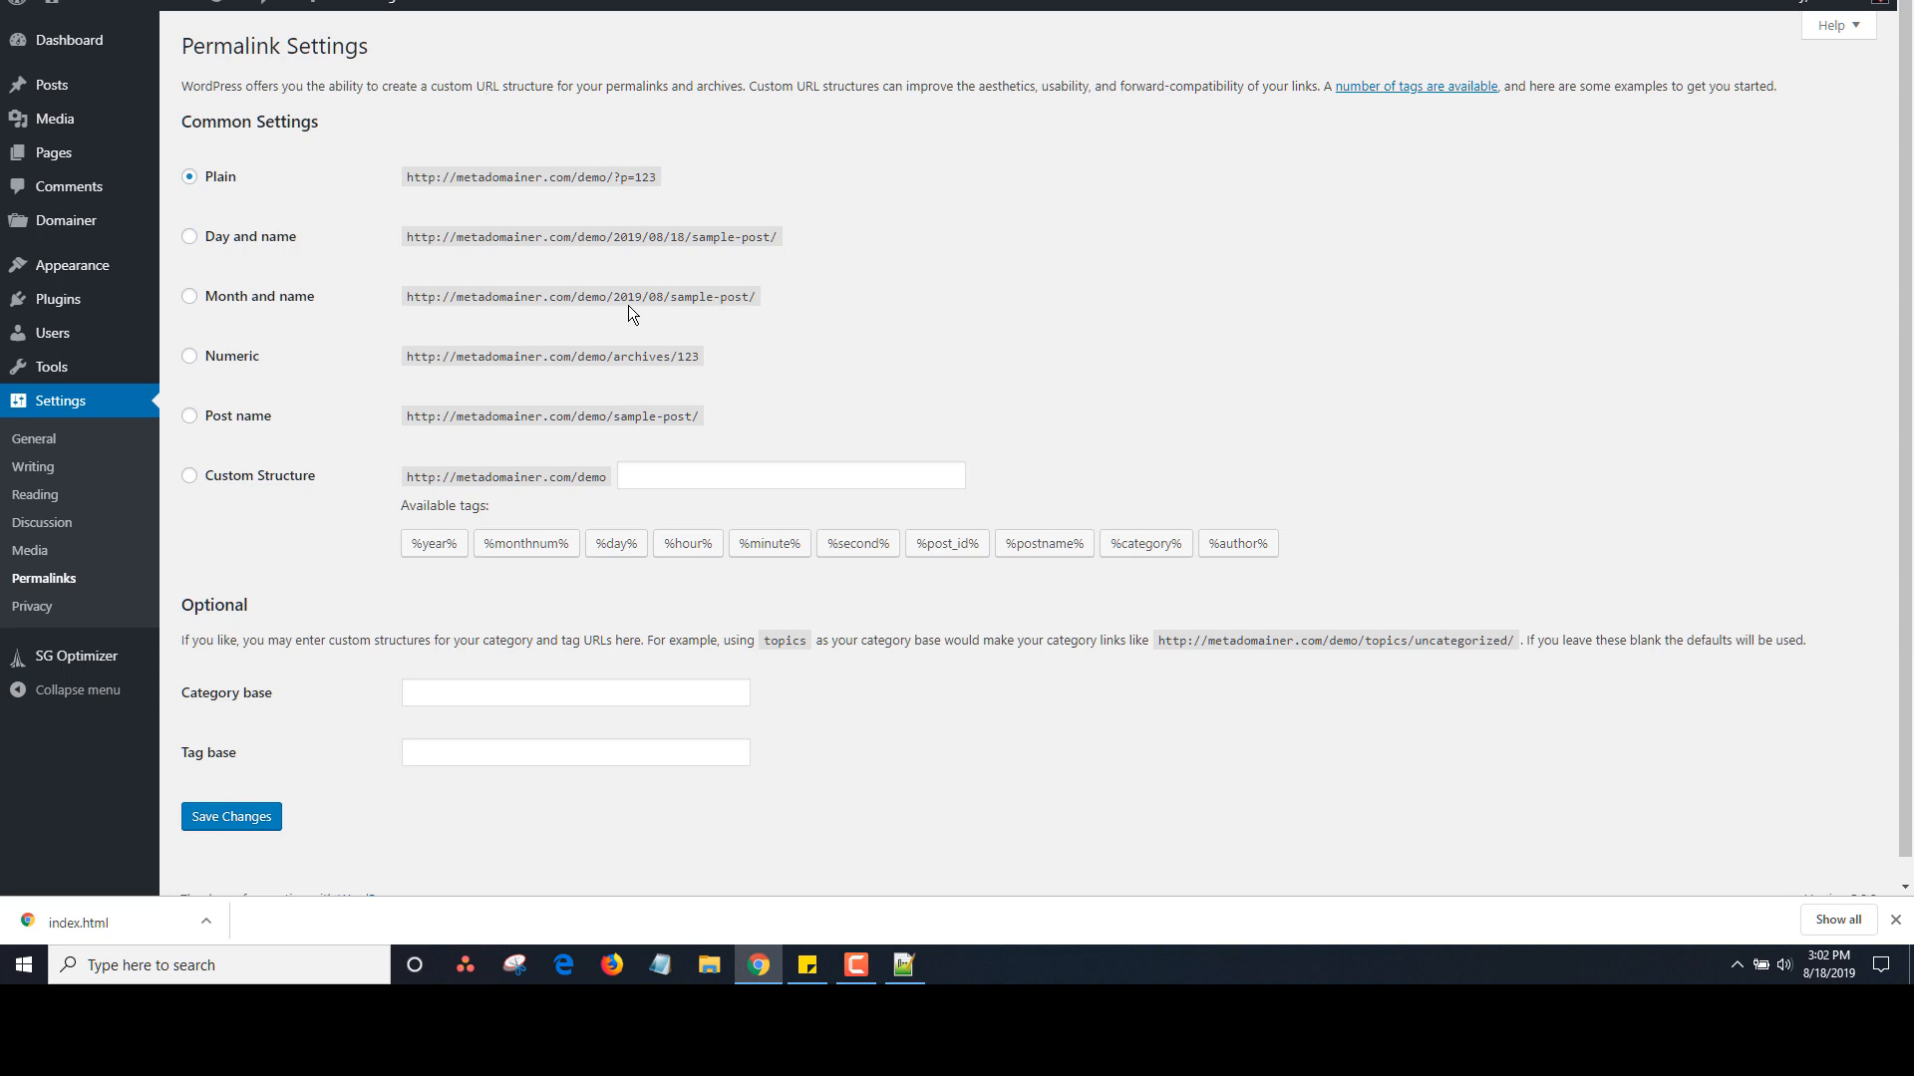
mouse_move(100, 284)
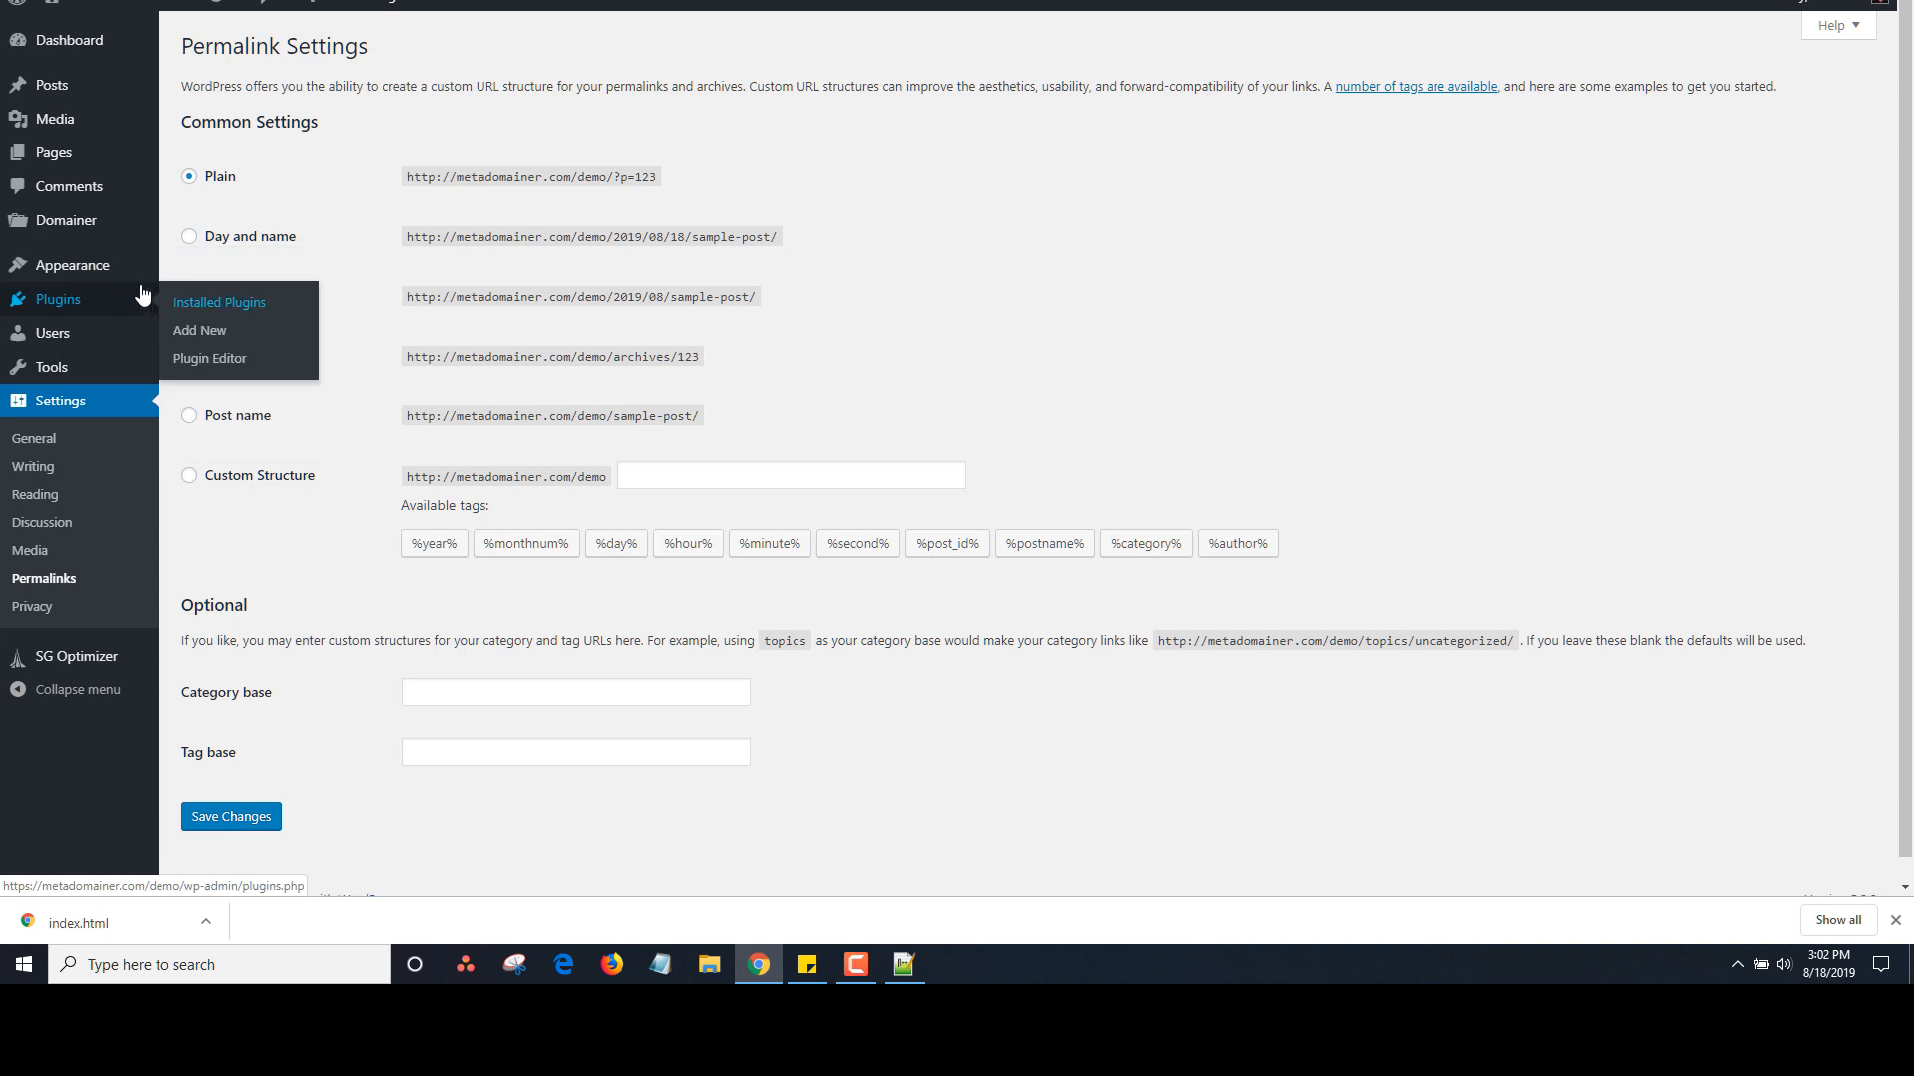
Go to Appearance > Menus to reach the empty menu editor
click(196, 357)
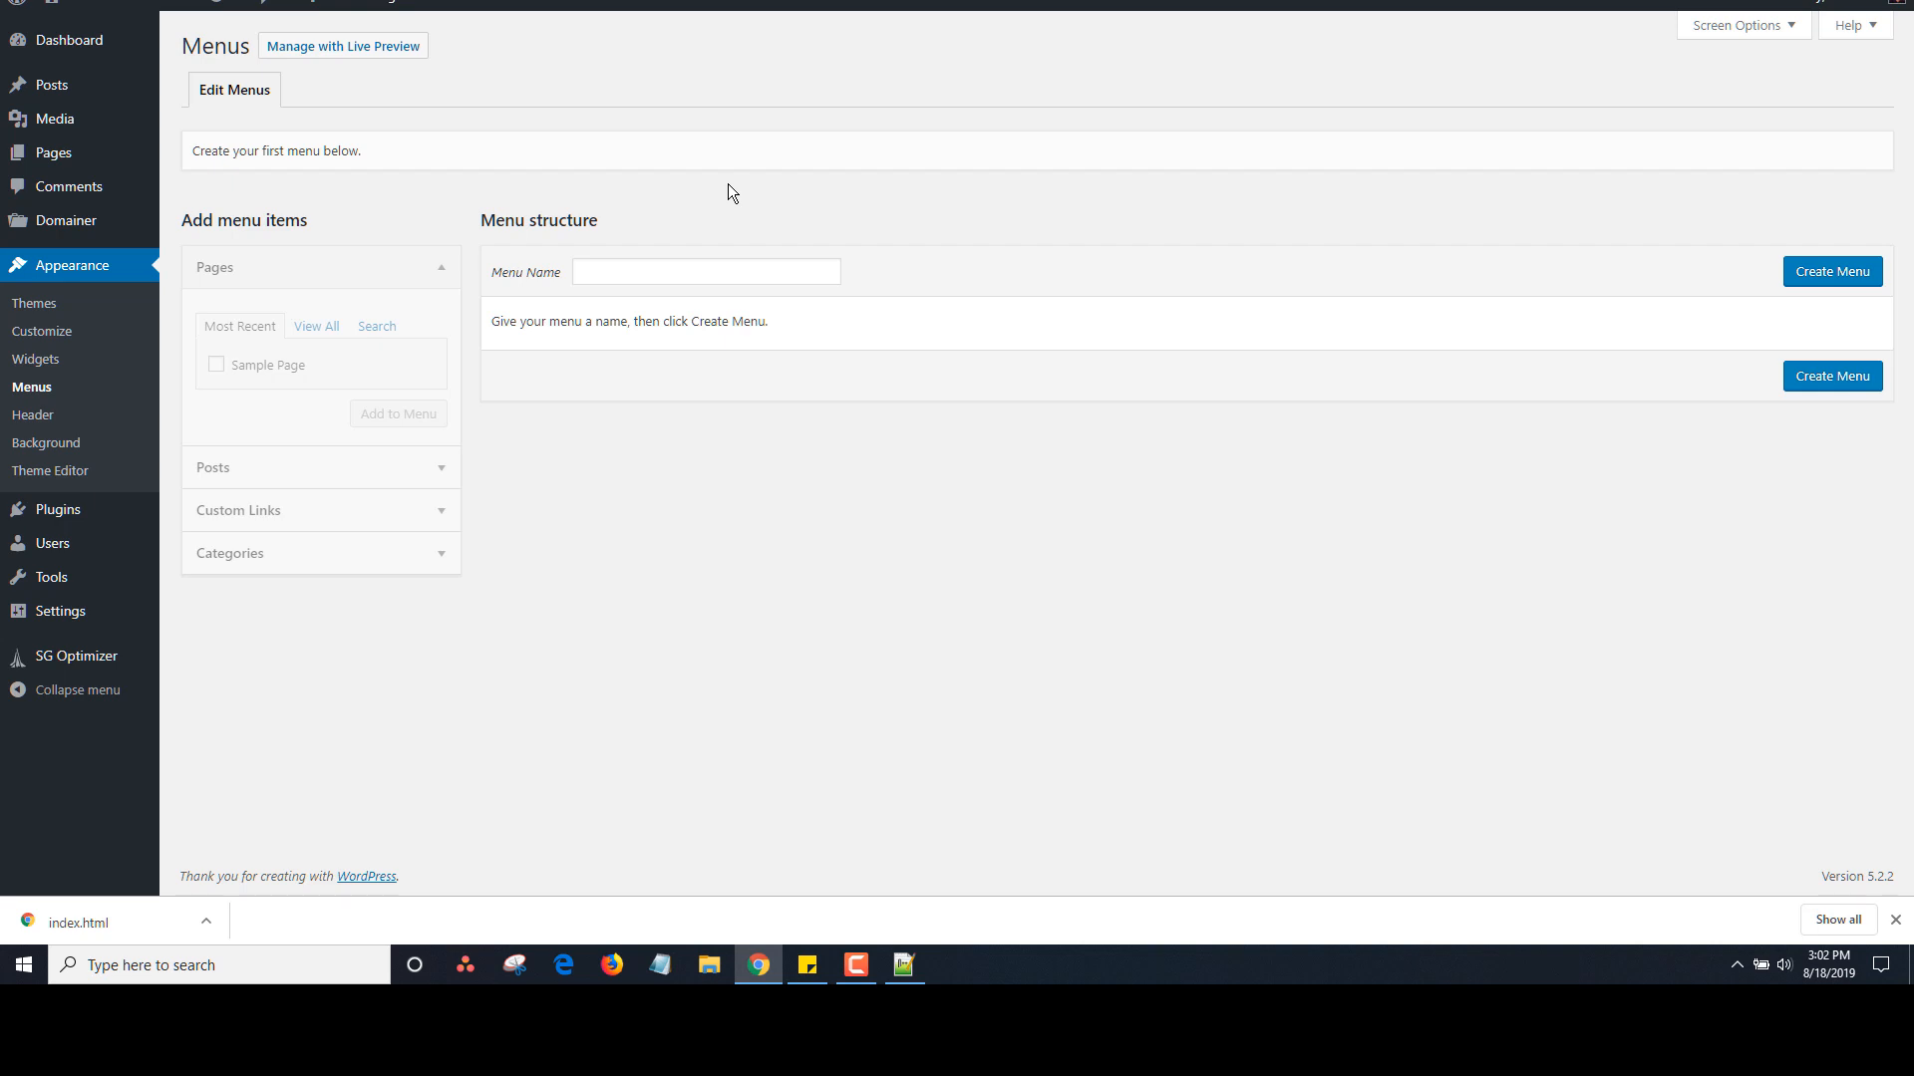
Create a new menu named 'clickbank'
click(692, 267)
text(clickbank)
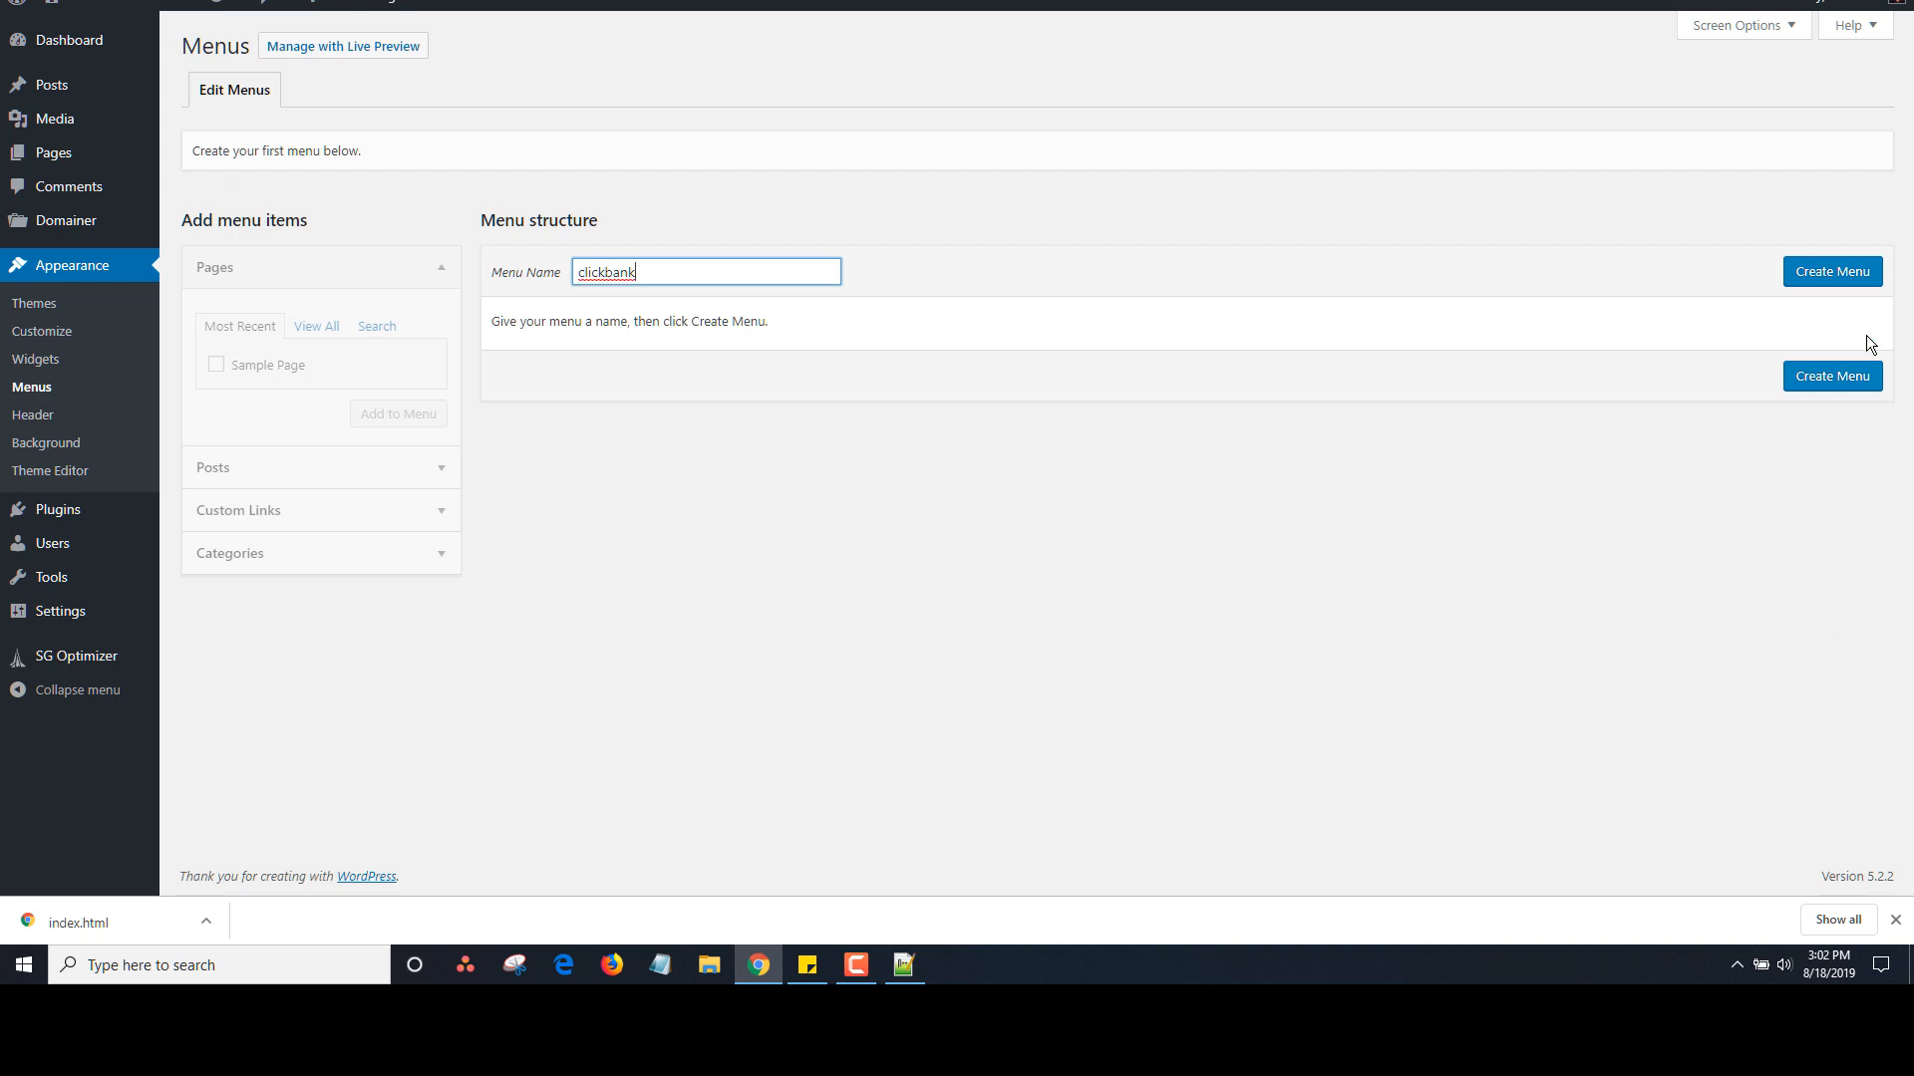
click(1832, 272)
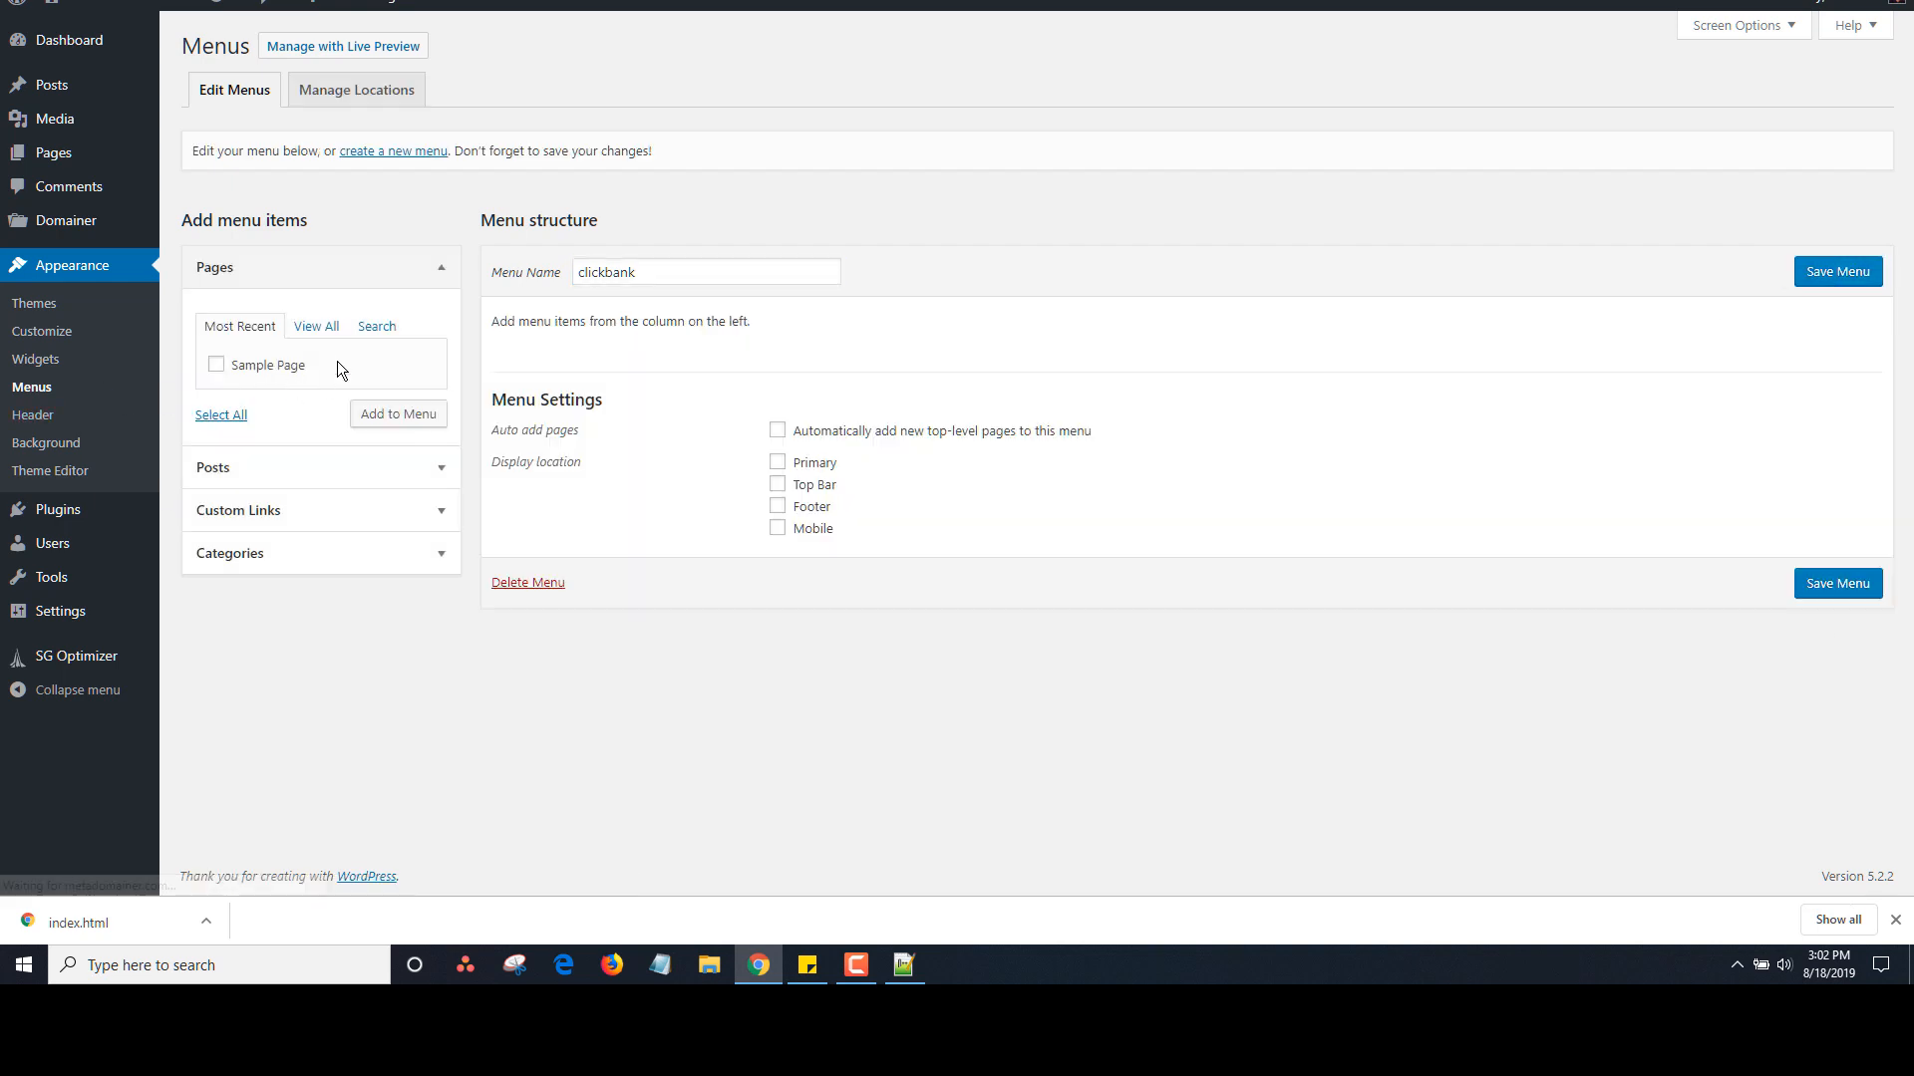
Add a custom link to socratestheme.com with link text 'Socrates' to the menu
click(440, 510)
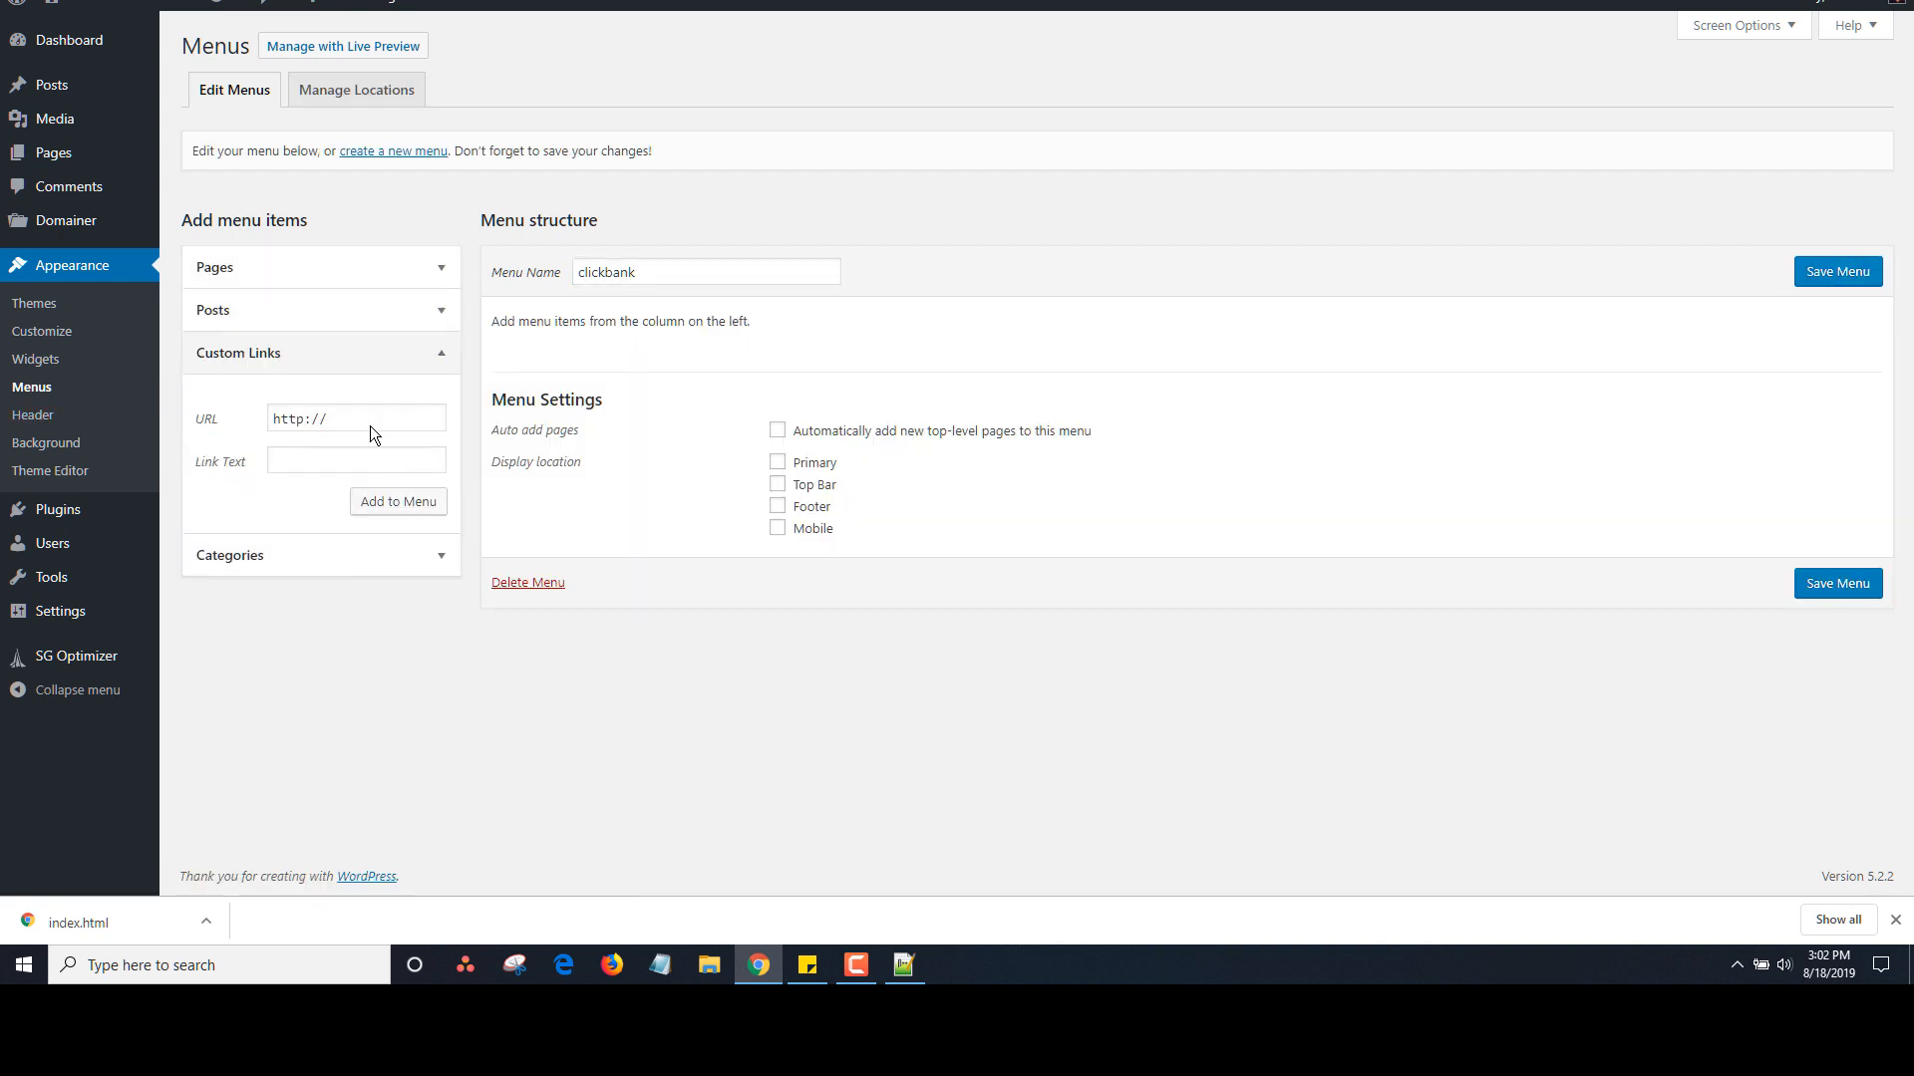
click(375, 416)
text(socratestheme.com)
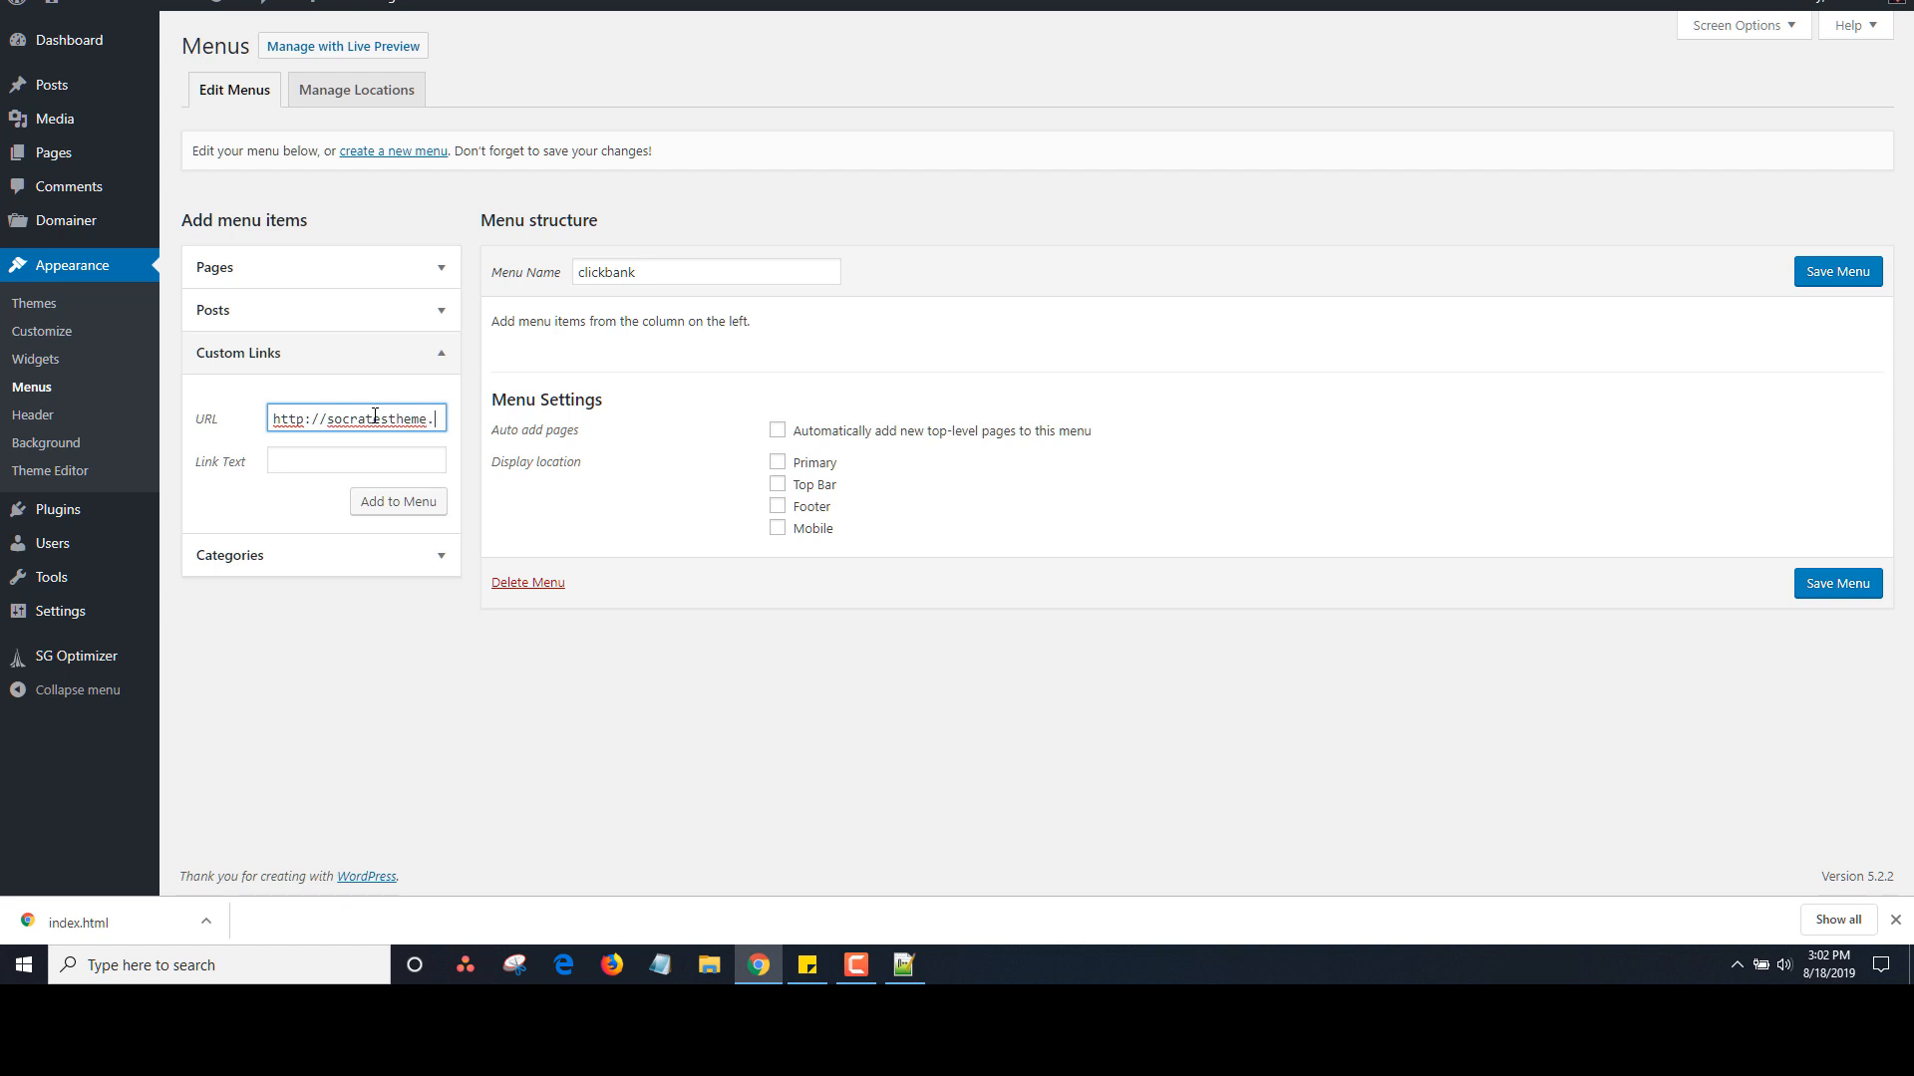
key(Tab)
text(Socrates)
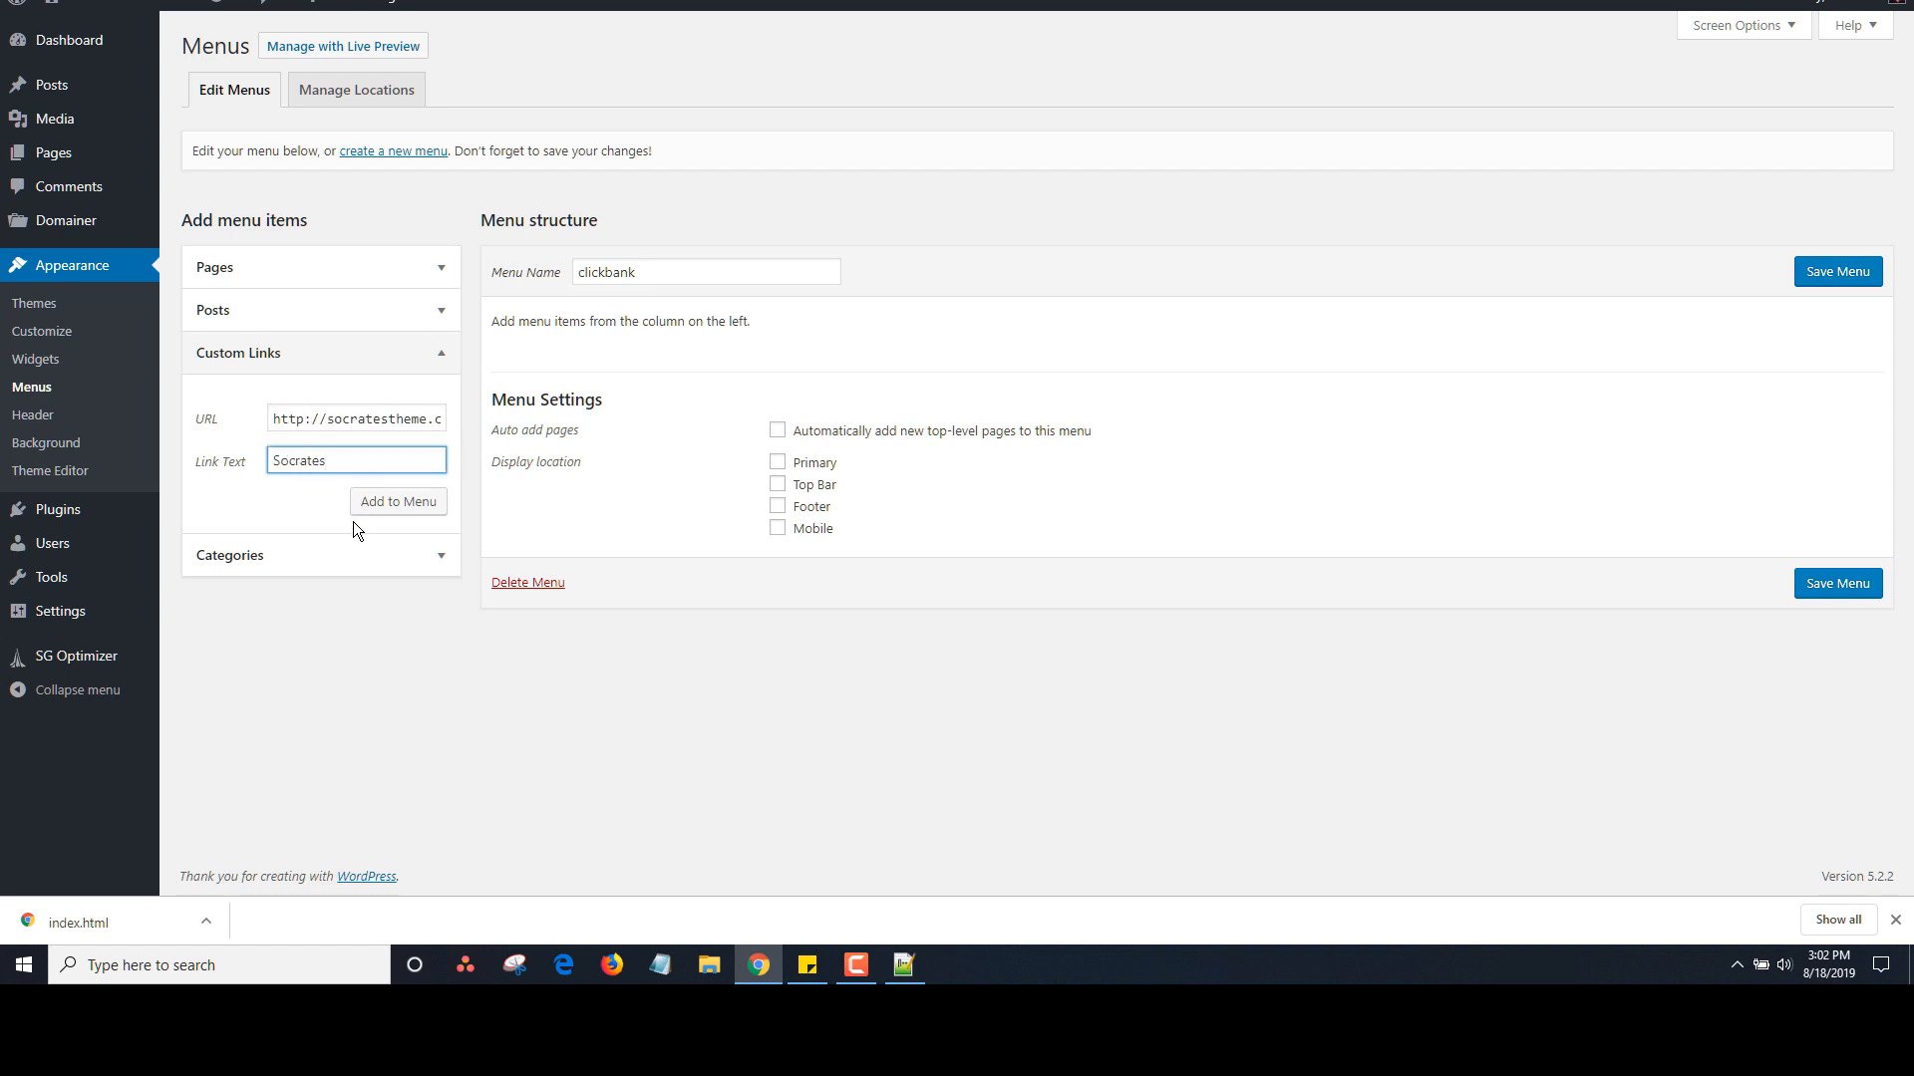
click(384, 503)
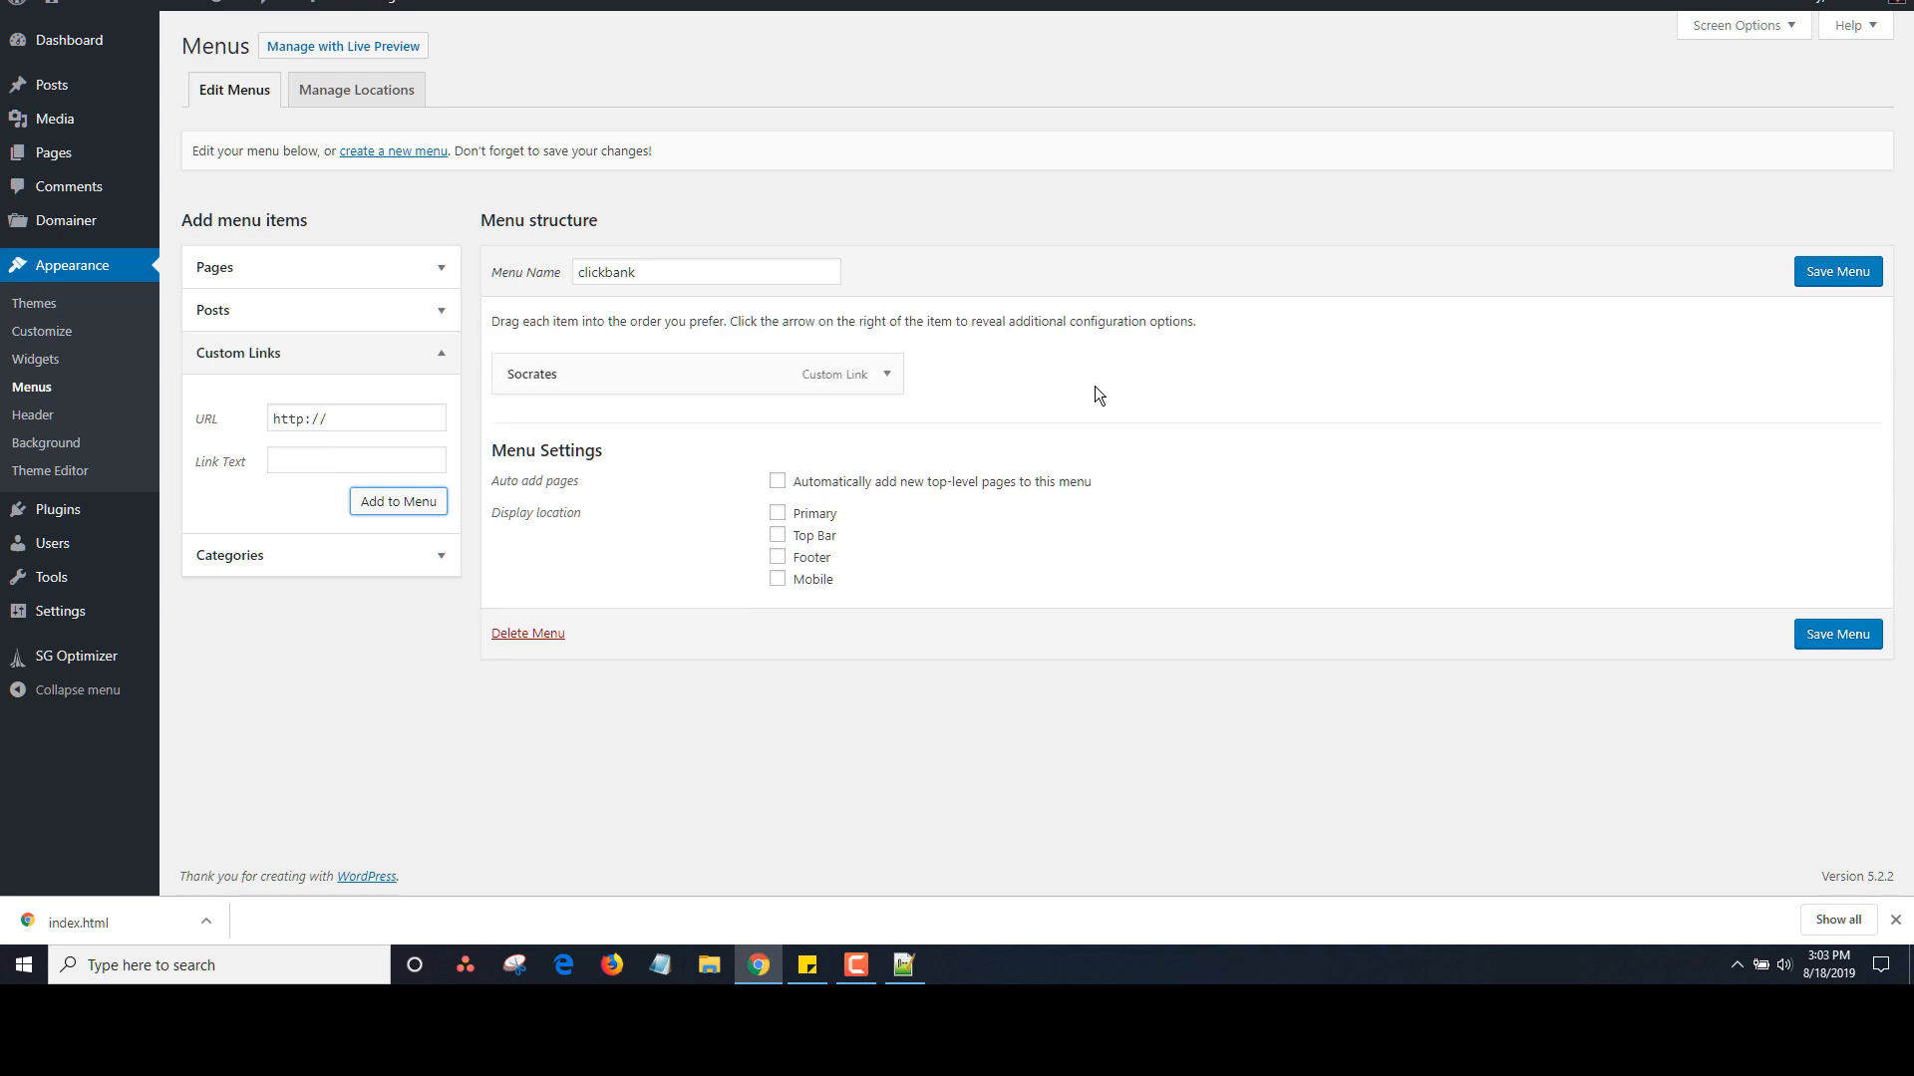
Enable menu item descriptions, give Socrates a WordPress theme description, and save the menu
click(886, 377)
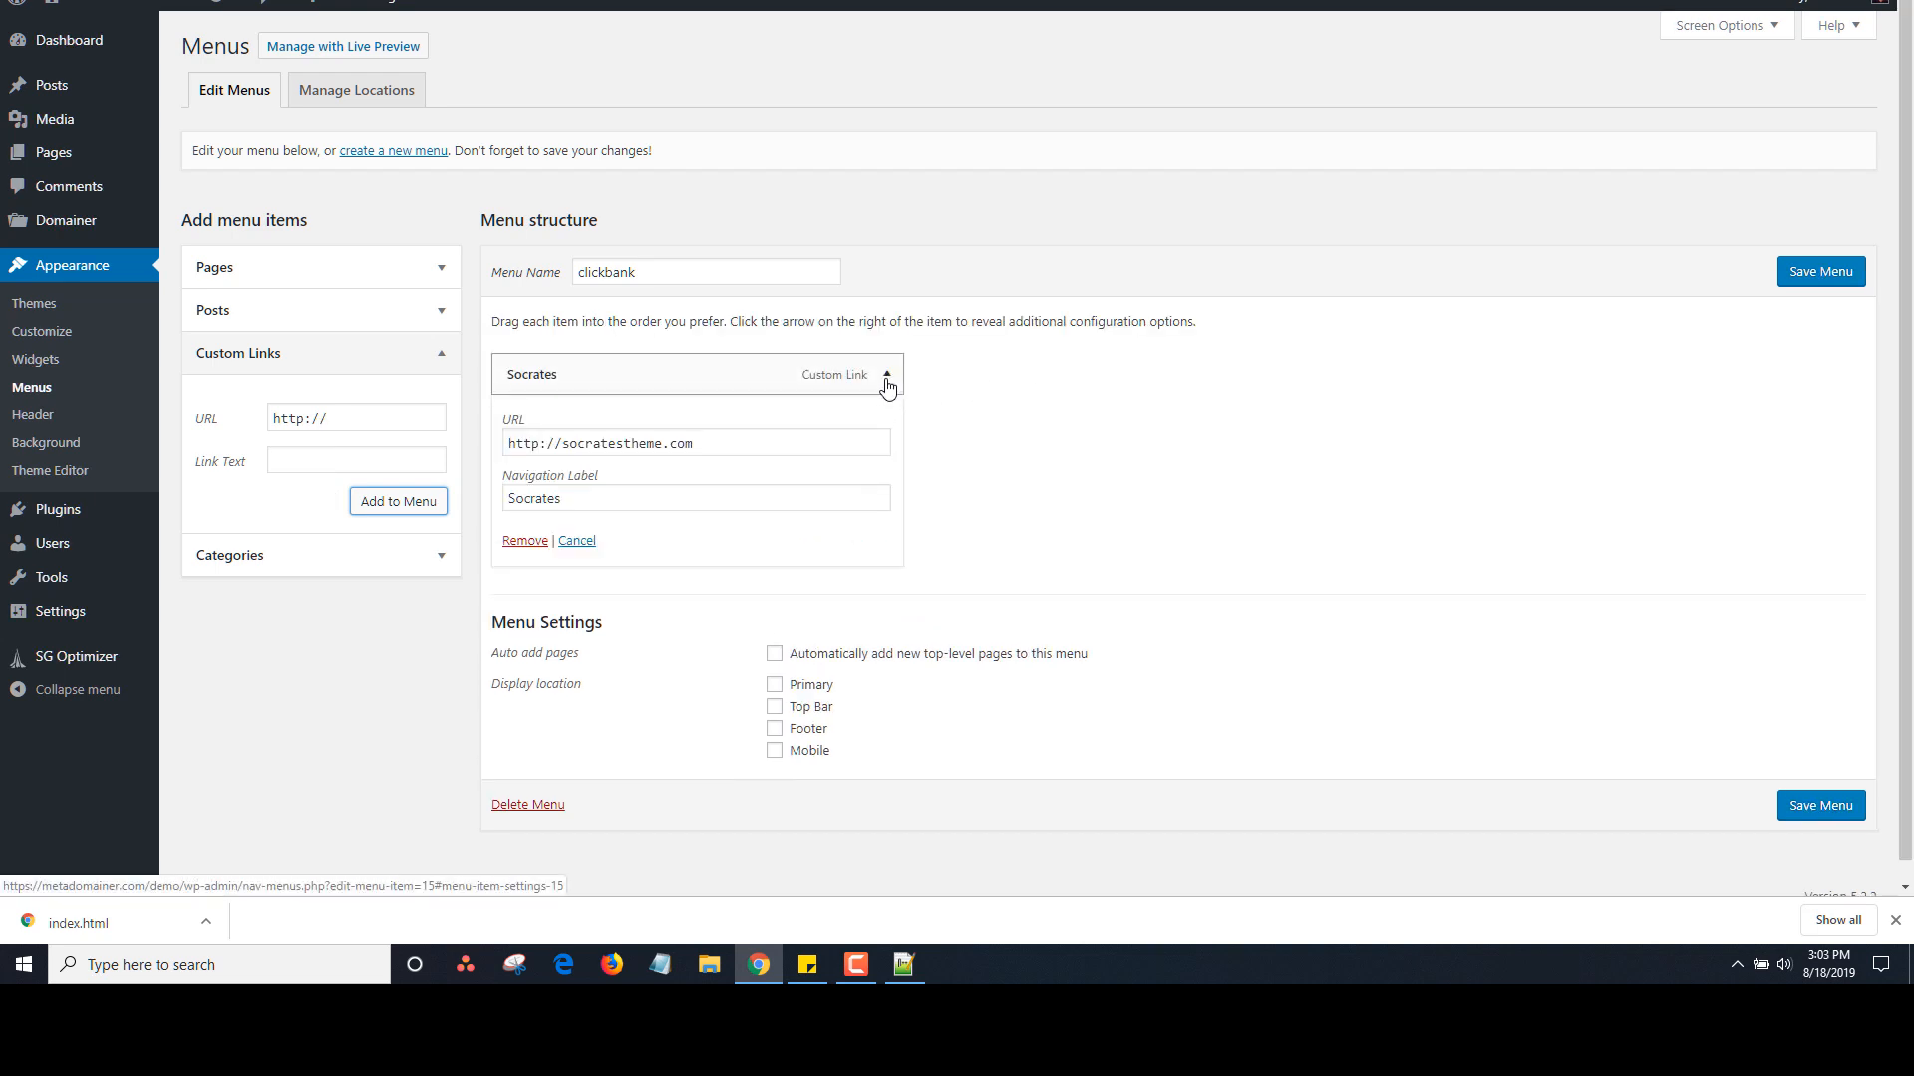
click(1759, 25)
click(704, 131)
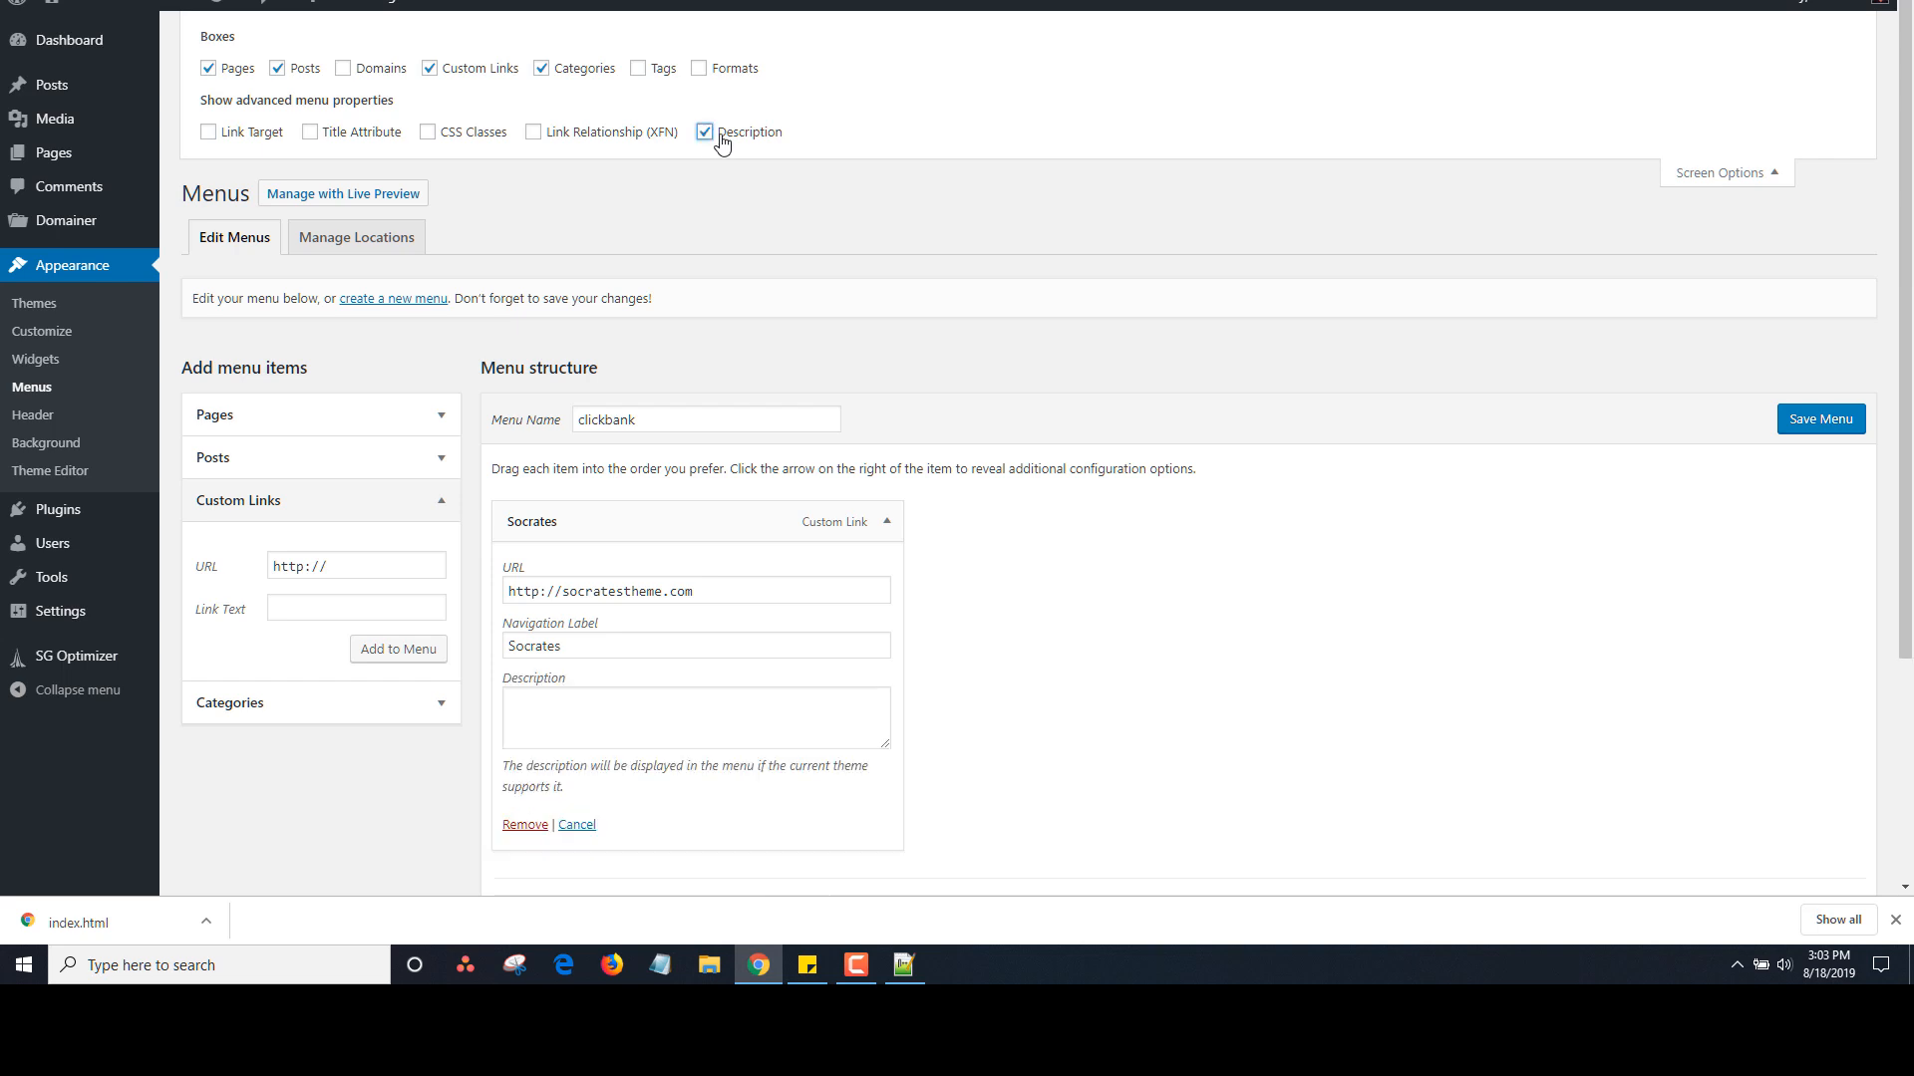
scroll(1908, 418, down, 2)
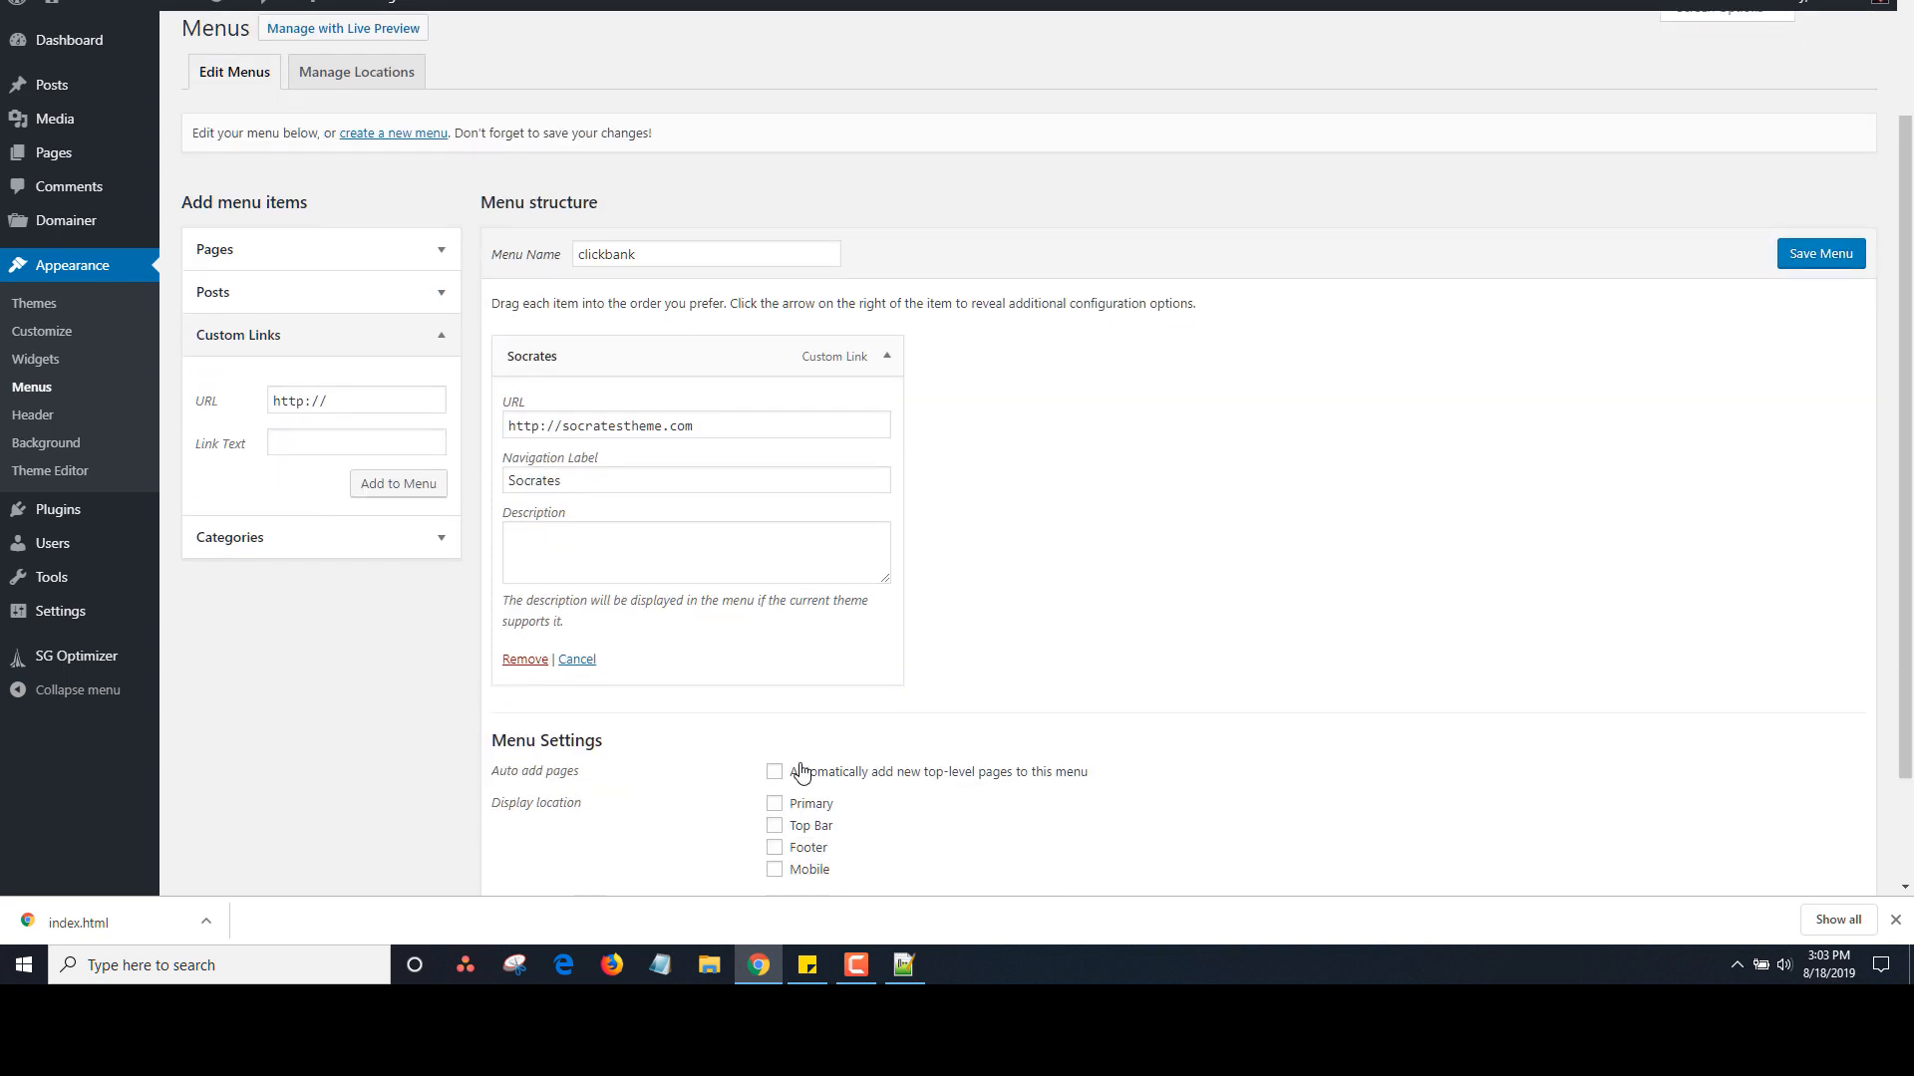
click(616, 557)
text(This is a greatr)
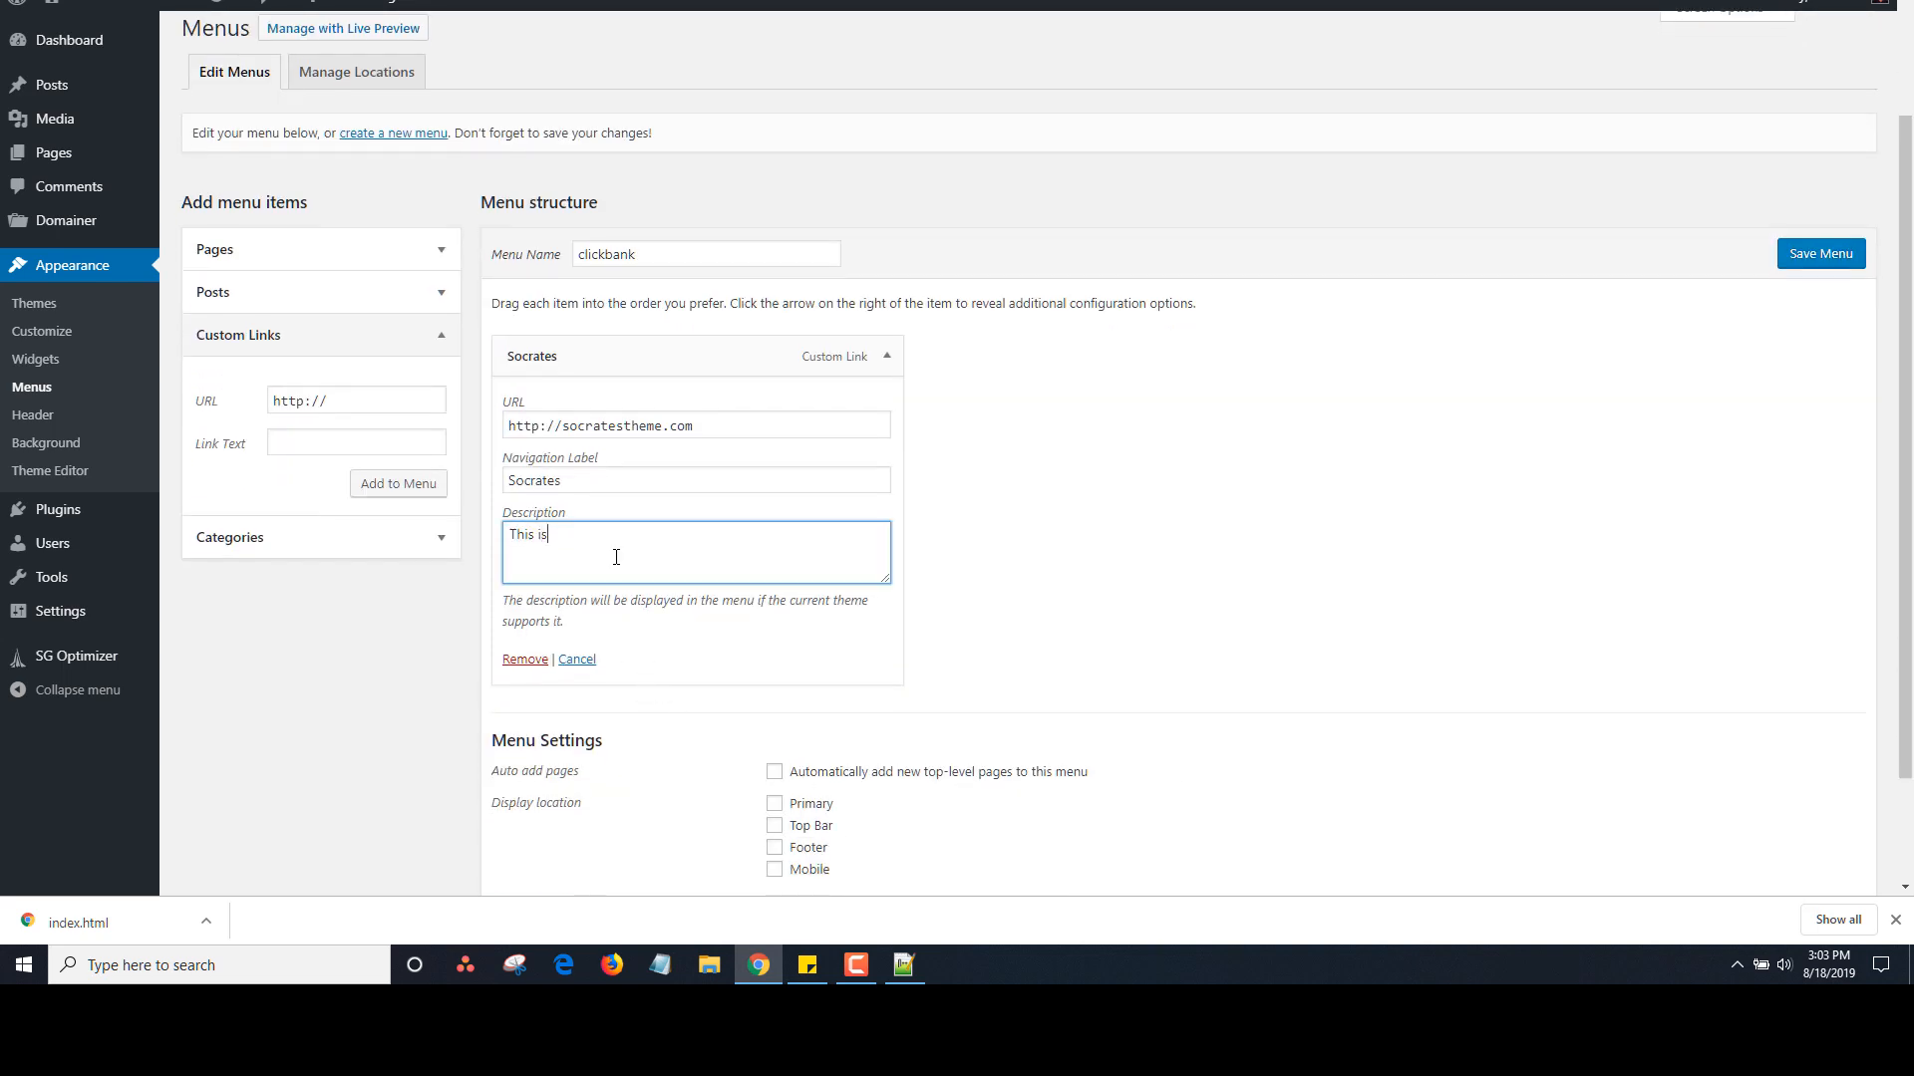
text( res)
key(BackSpace)
key(BackSpace)
key(BackSpace)
key(BackSpace)
key(BackSpace)
text(w)
key(BackSpace)
key(BackSpace)
text(wordpress the)
click(1820, 253)
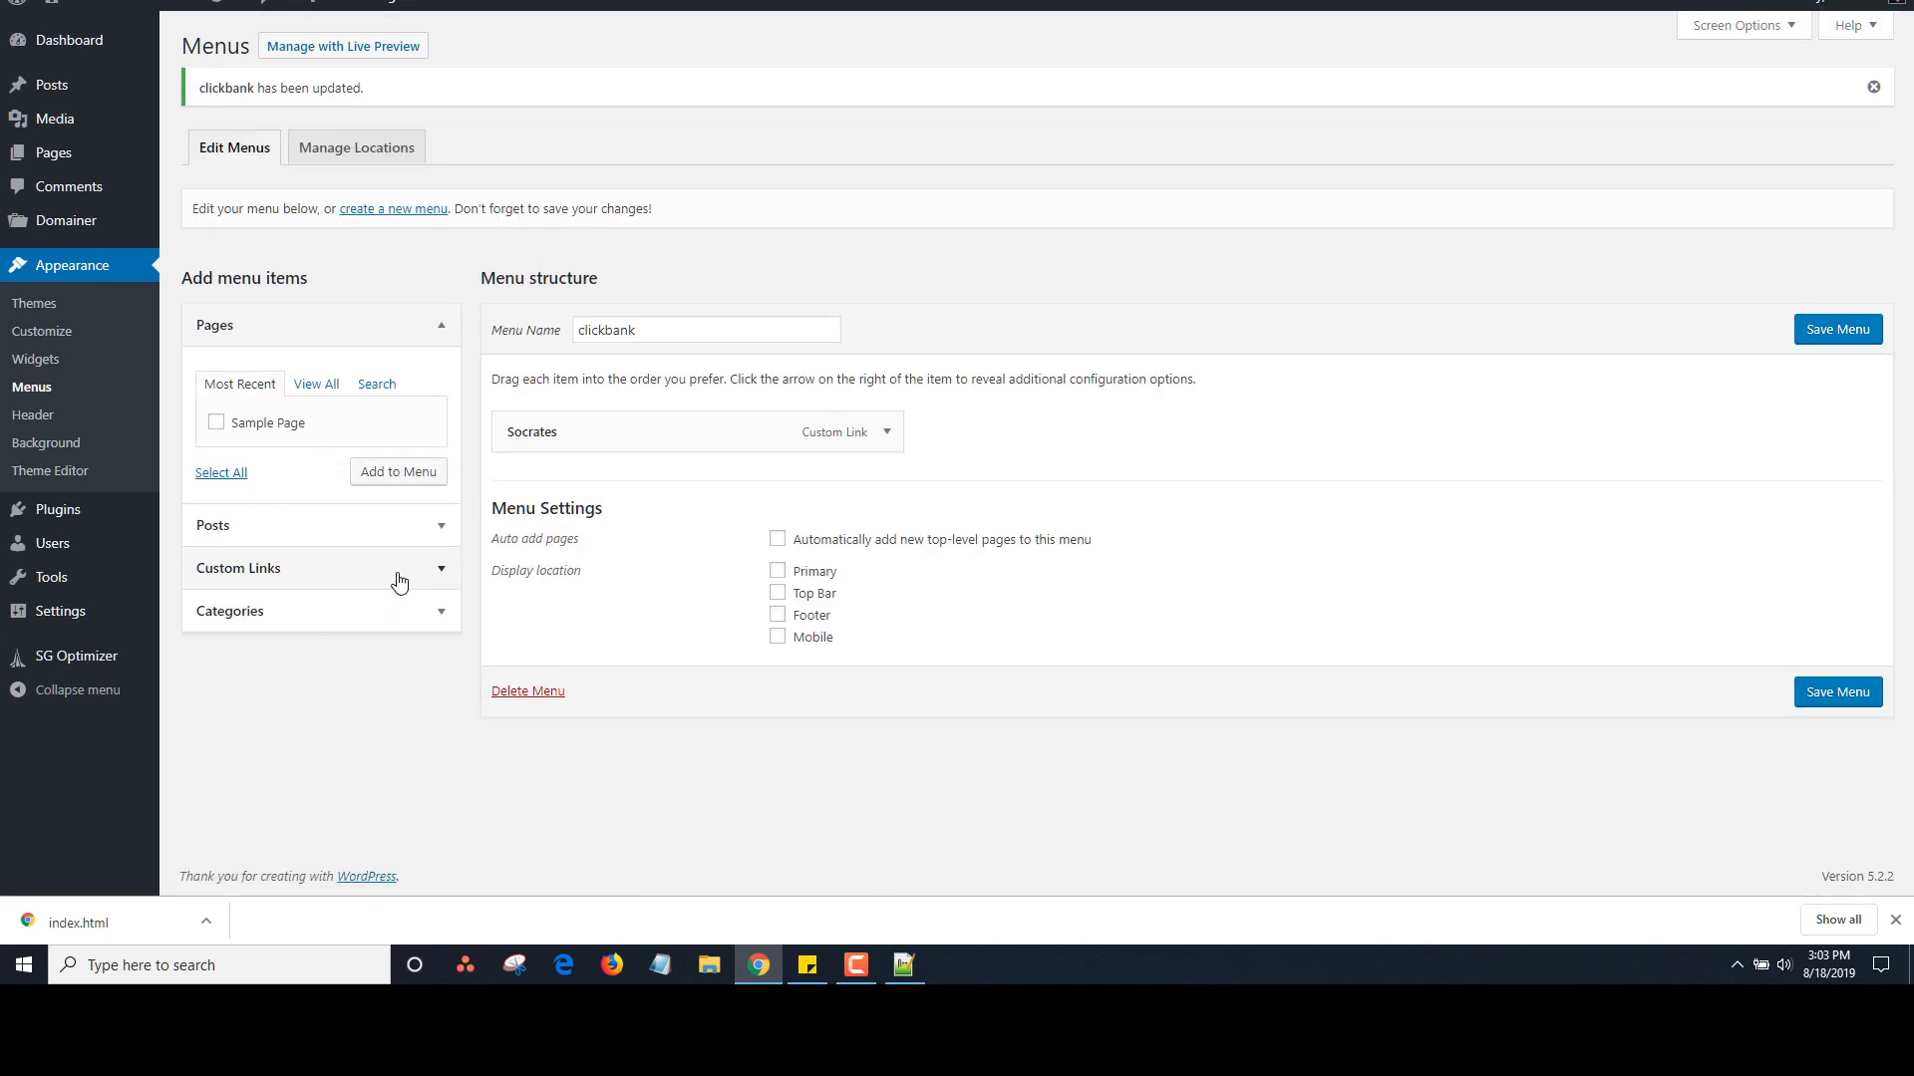
click(399, 568)
Add an 'Aweber' link to aweber.com described as 'This is a great email service' and save
click(362, 477)
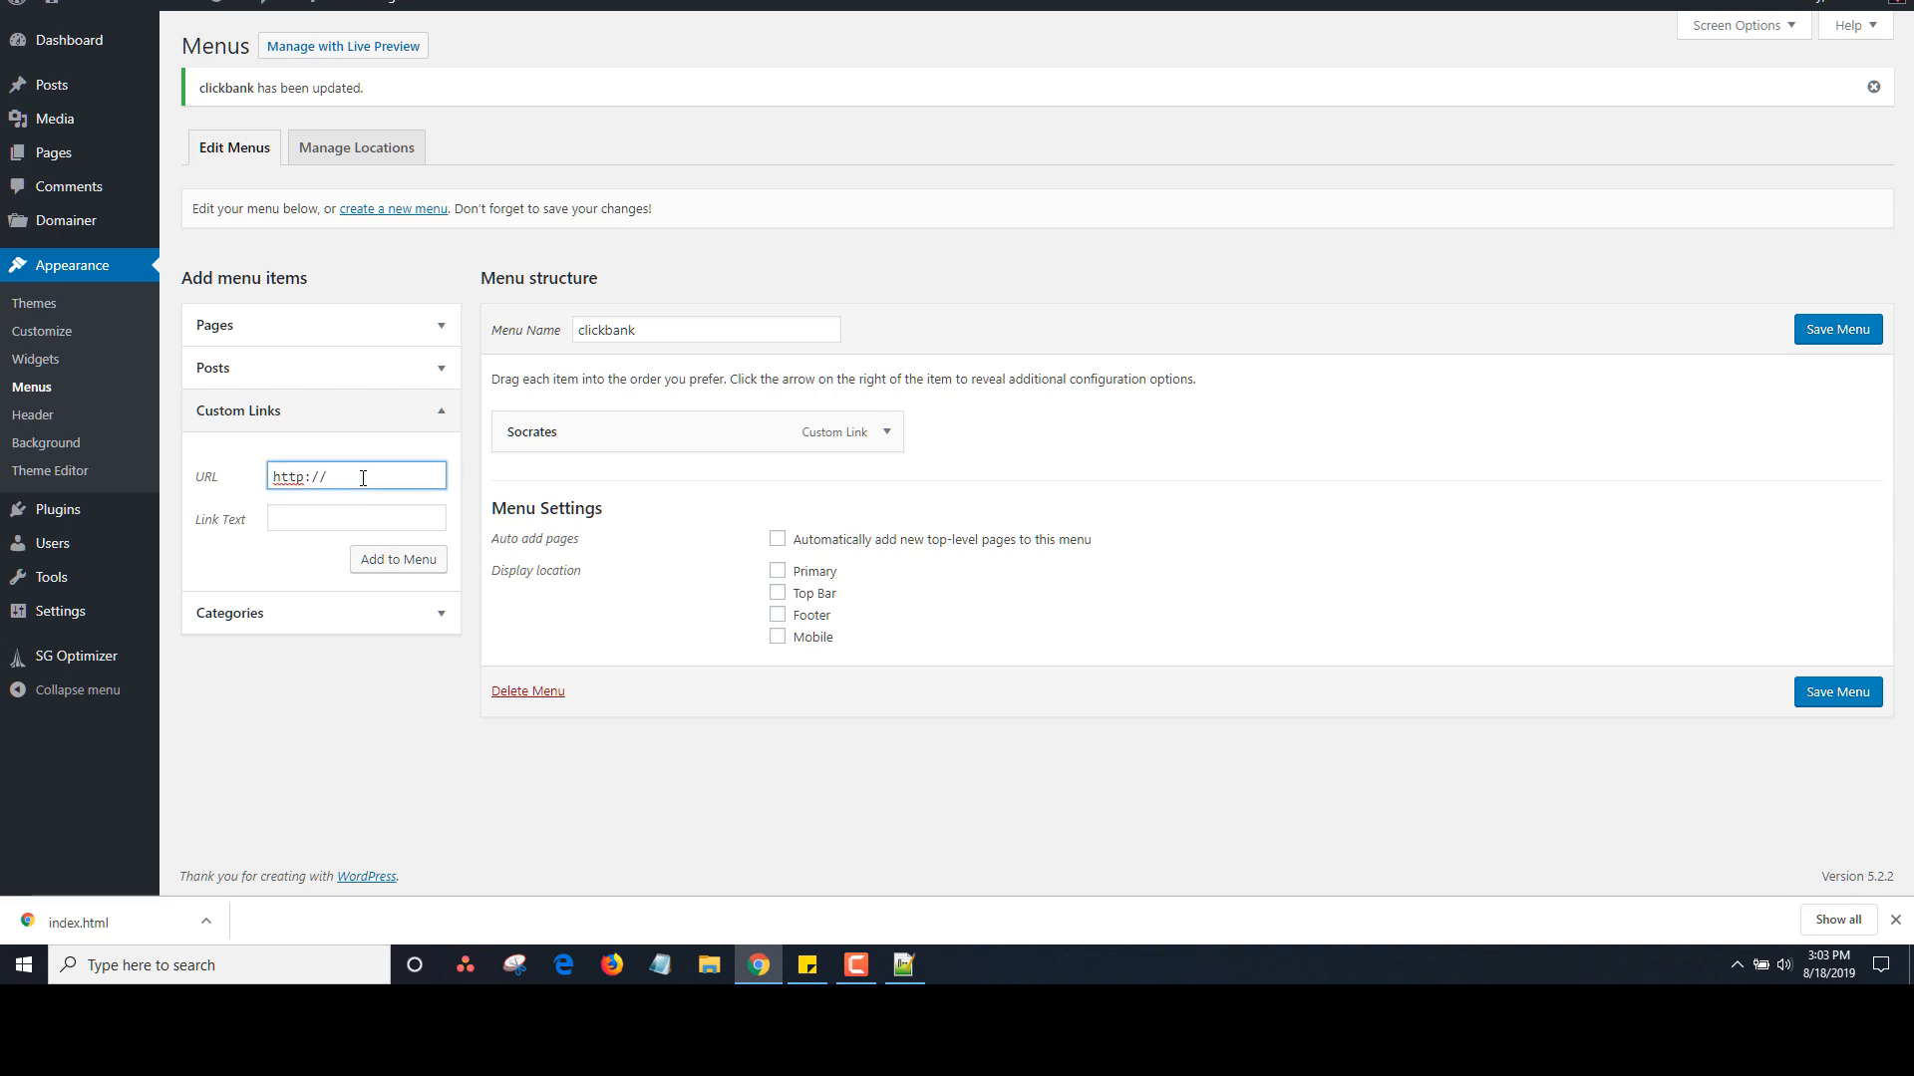
text(aweber.com)
key(Tab)
text(Aweber)
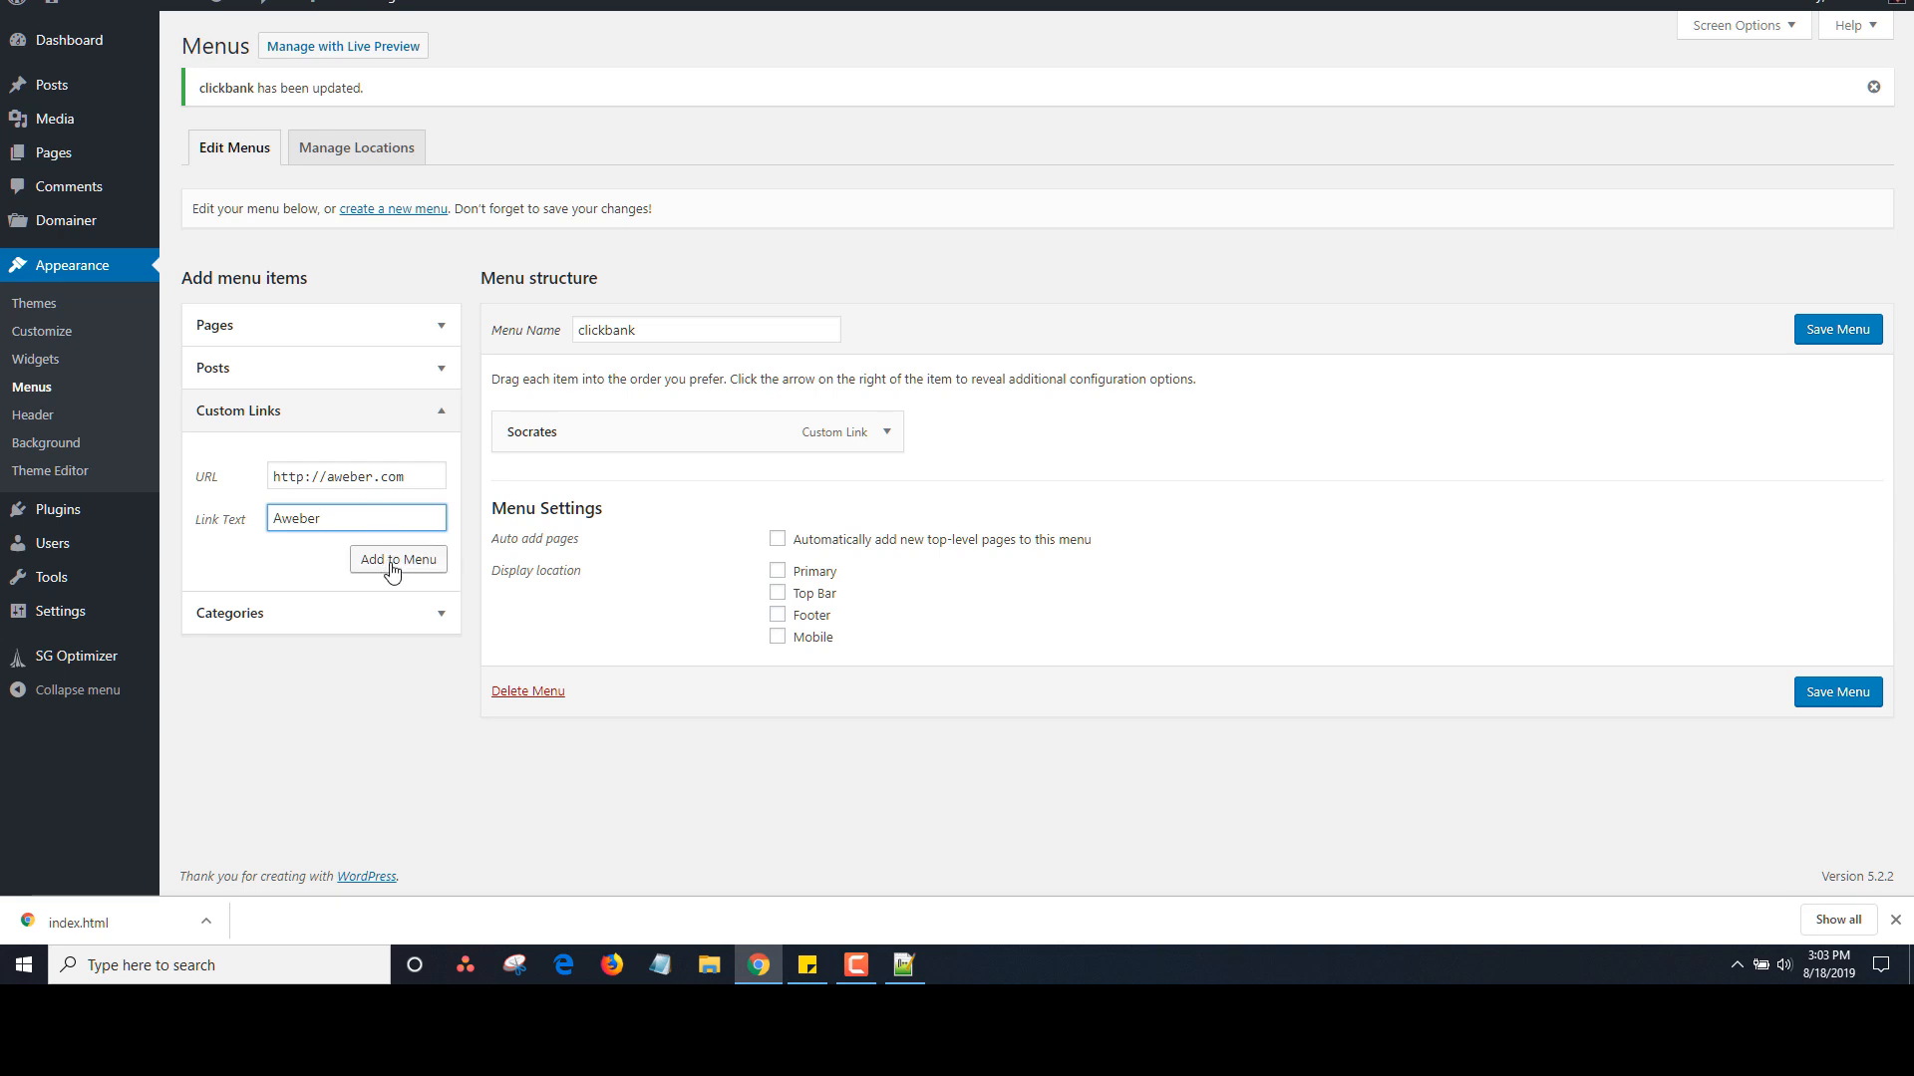
click(392, 563)
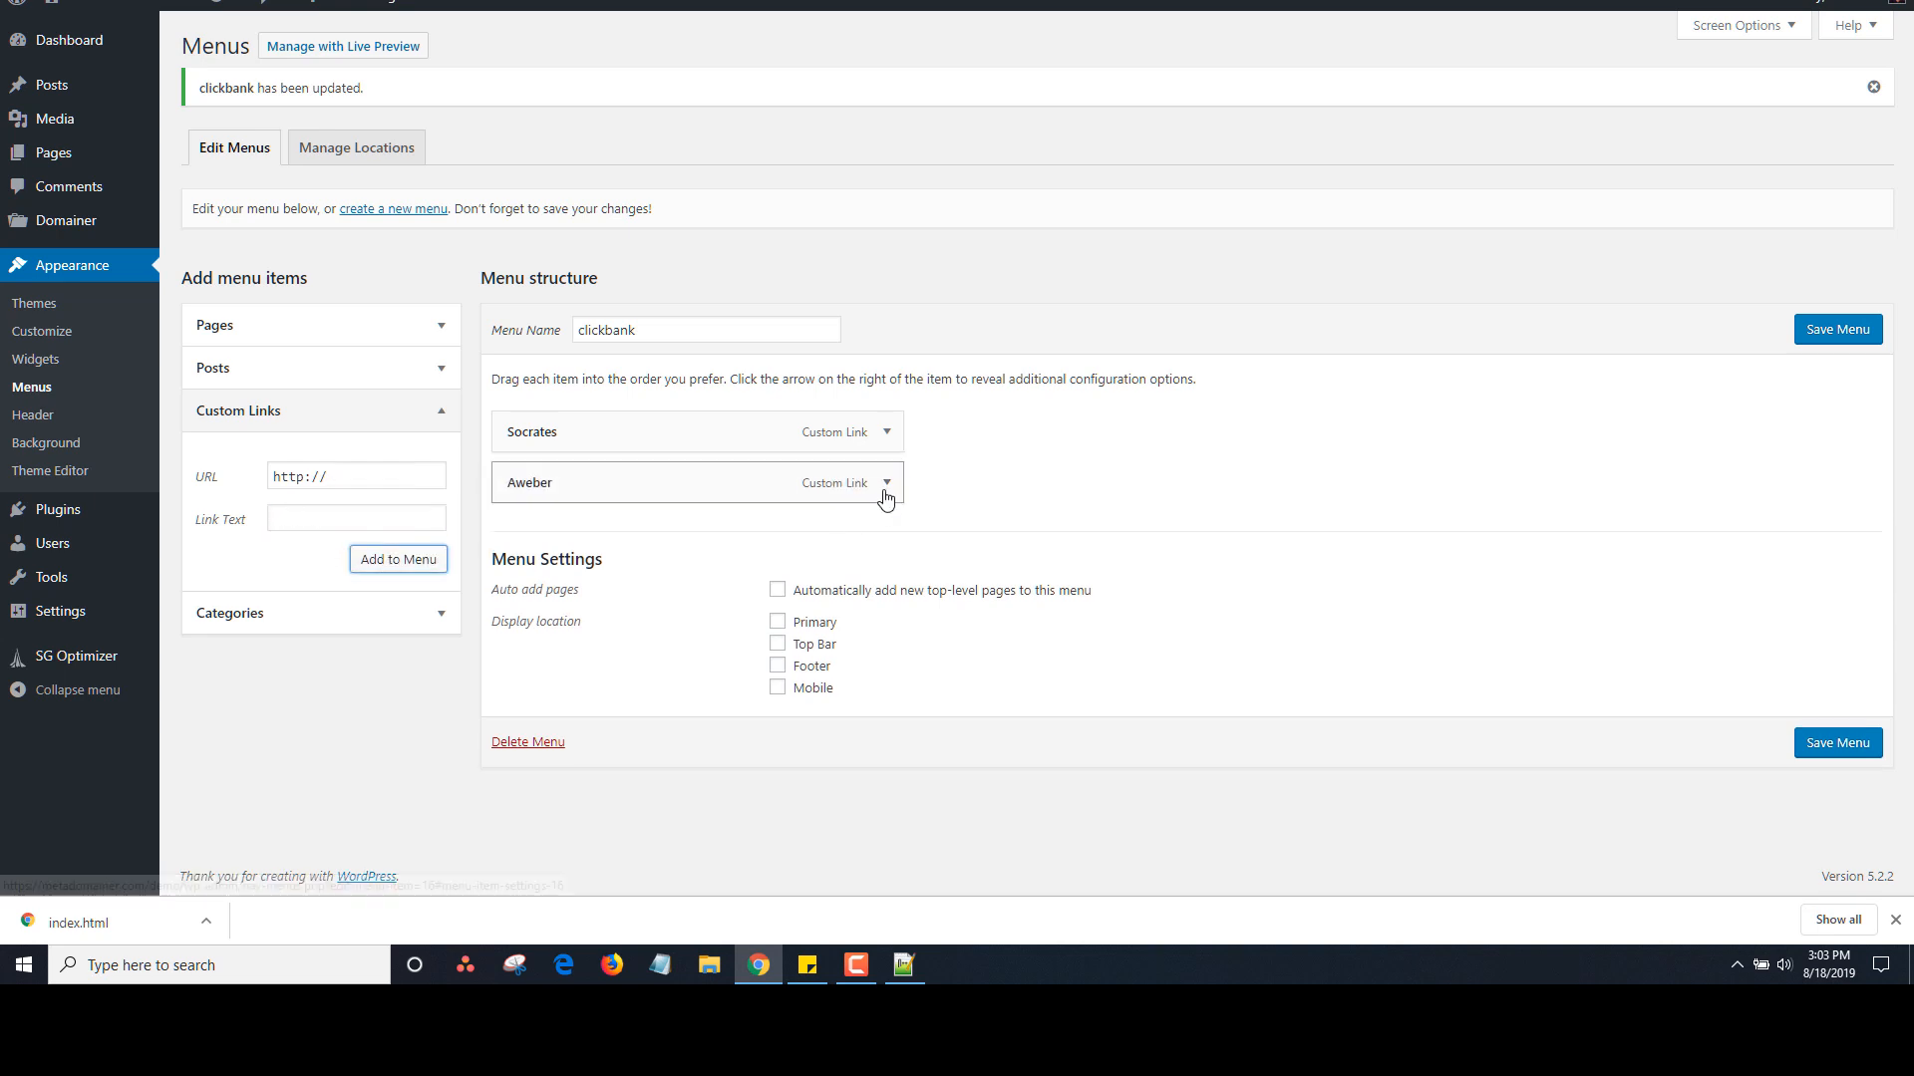
click(887, 485)
click(628, 686)
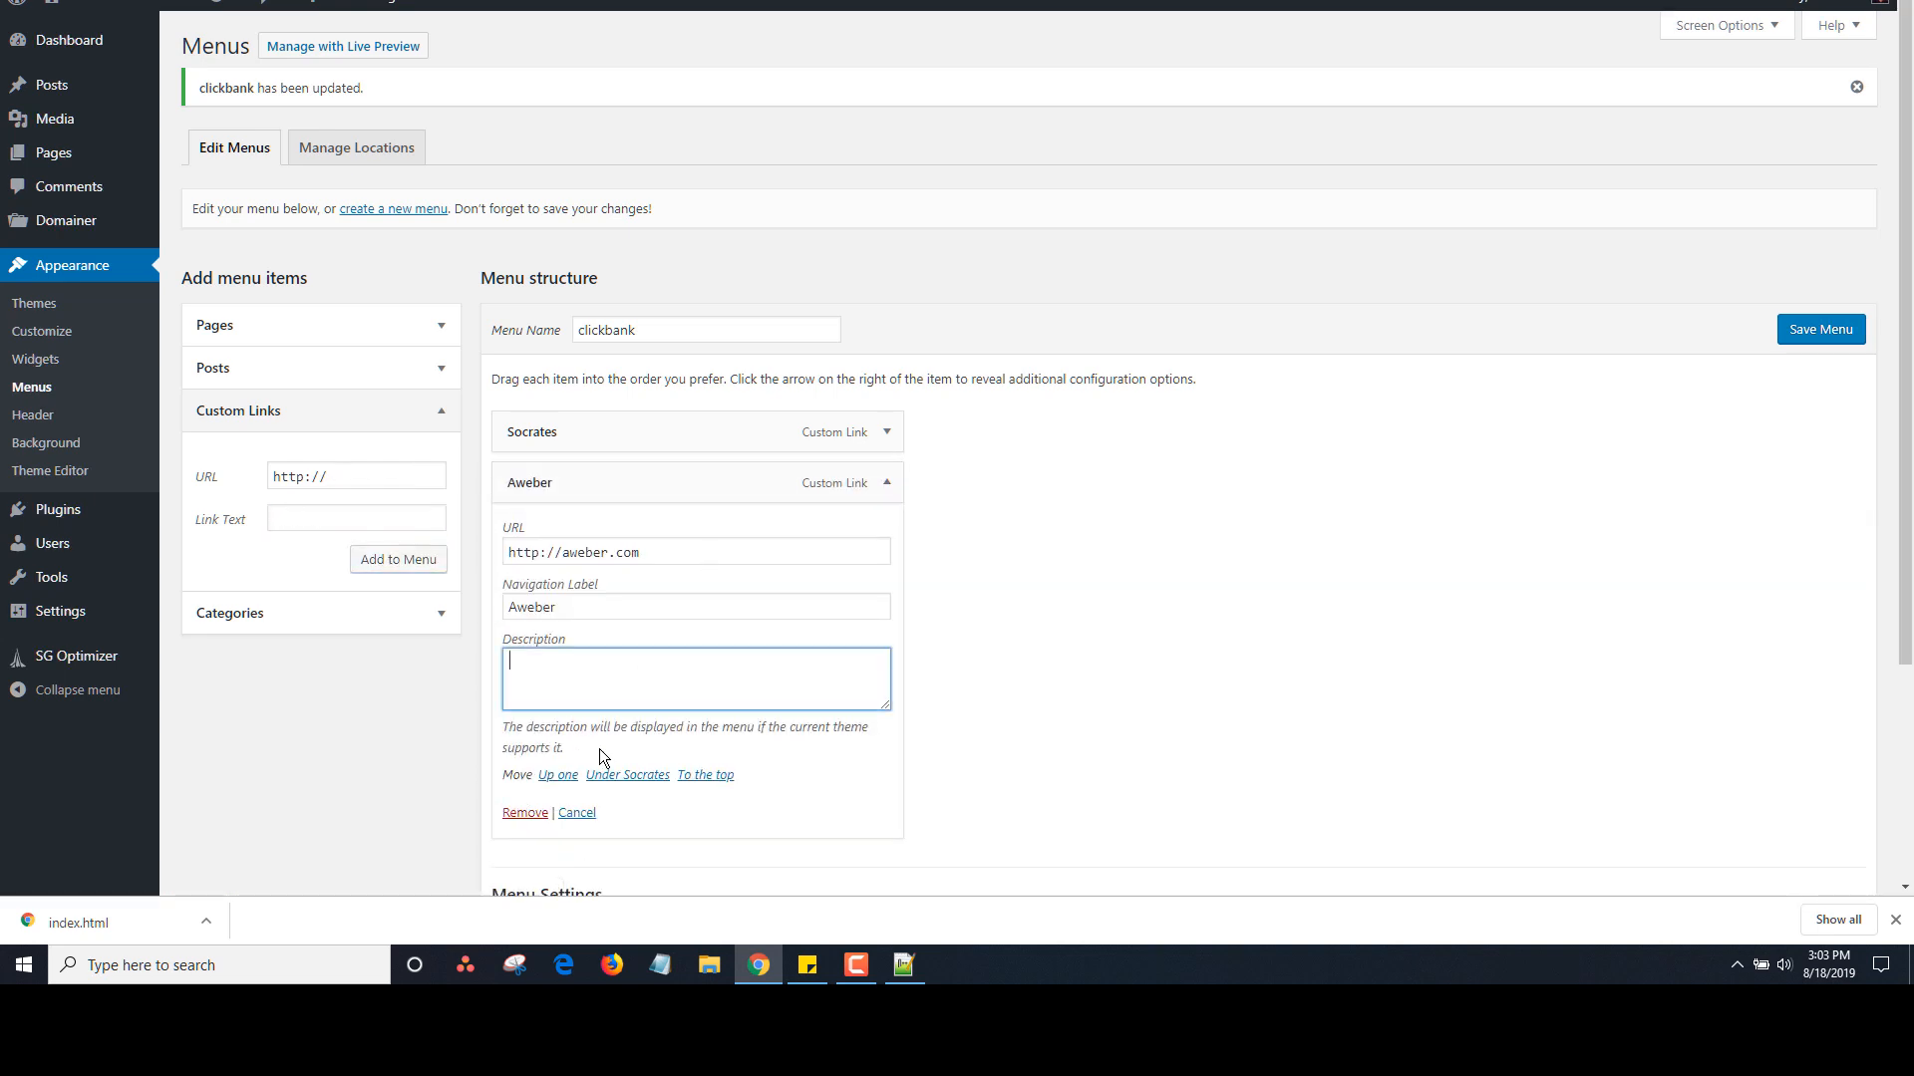
text(This is a great email service)
click(1816, 332)
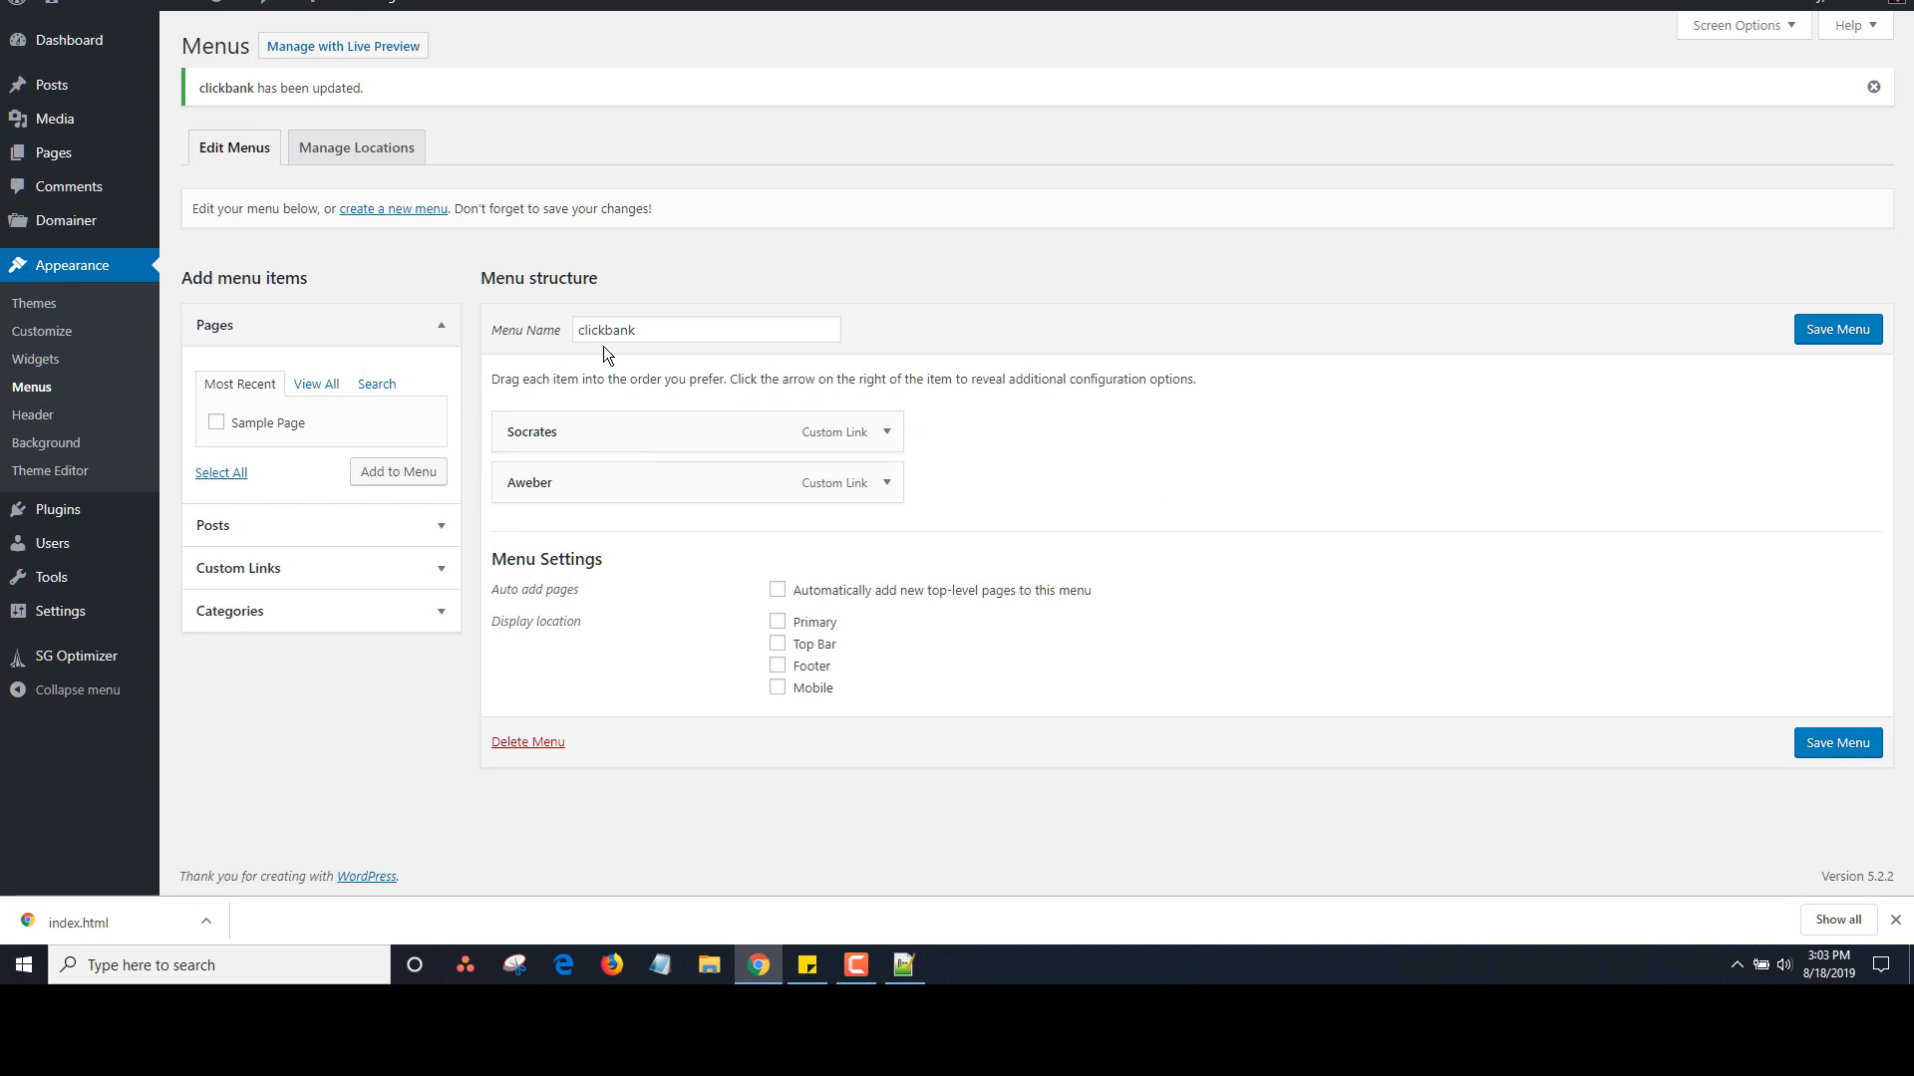
Open the BusinessForSale.com domain for editing from Domainer's All Domains list
click(70, 152)
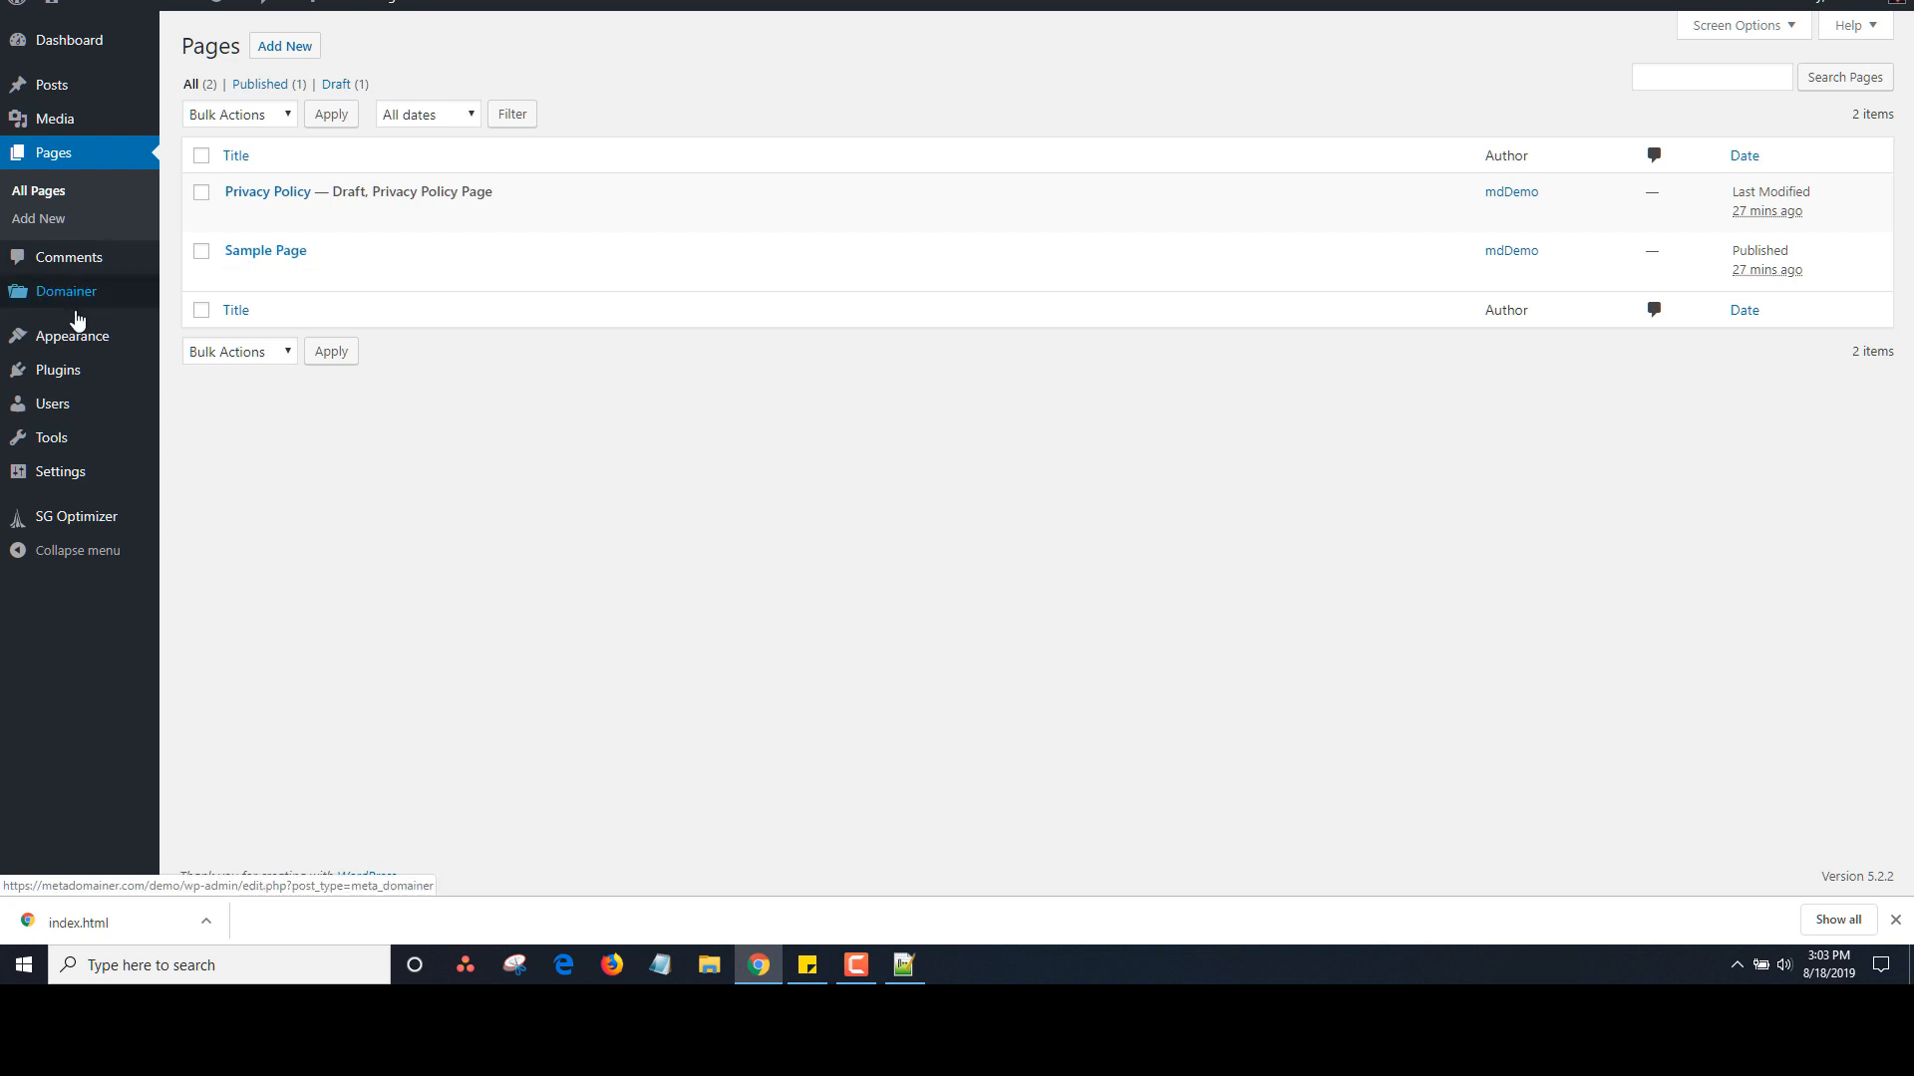
mouse_move(128, 297)
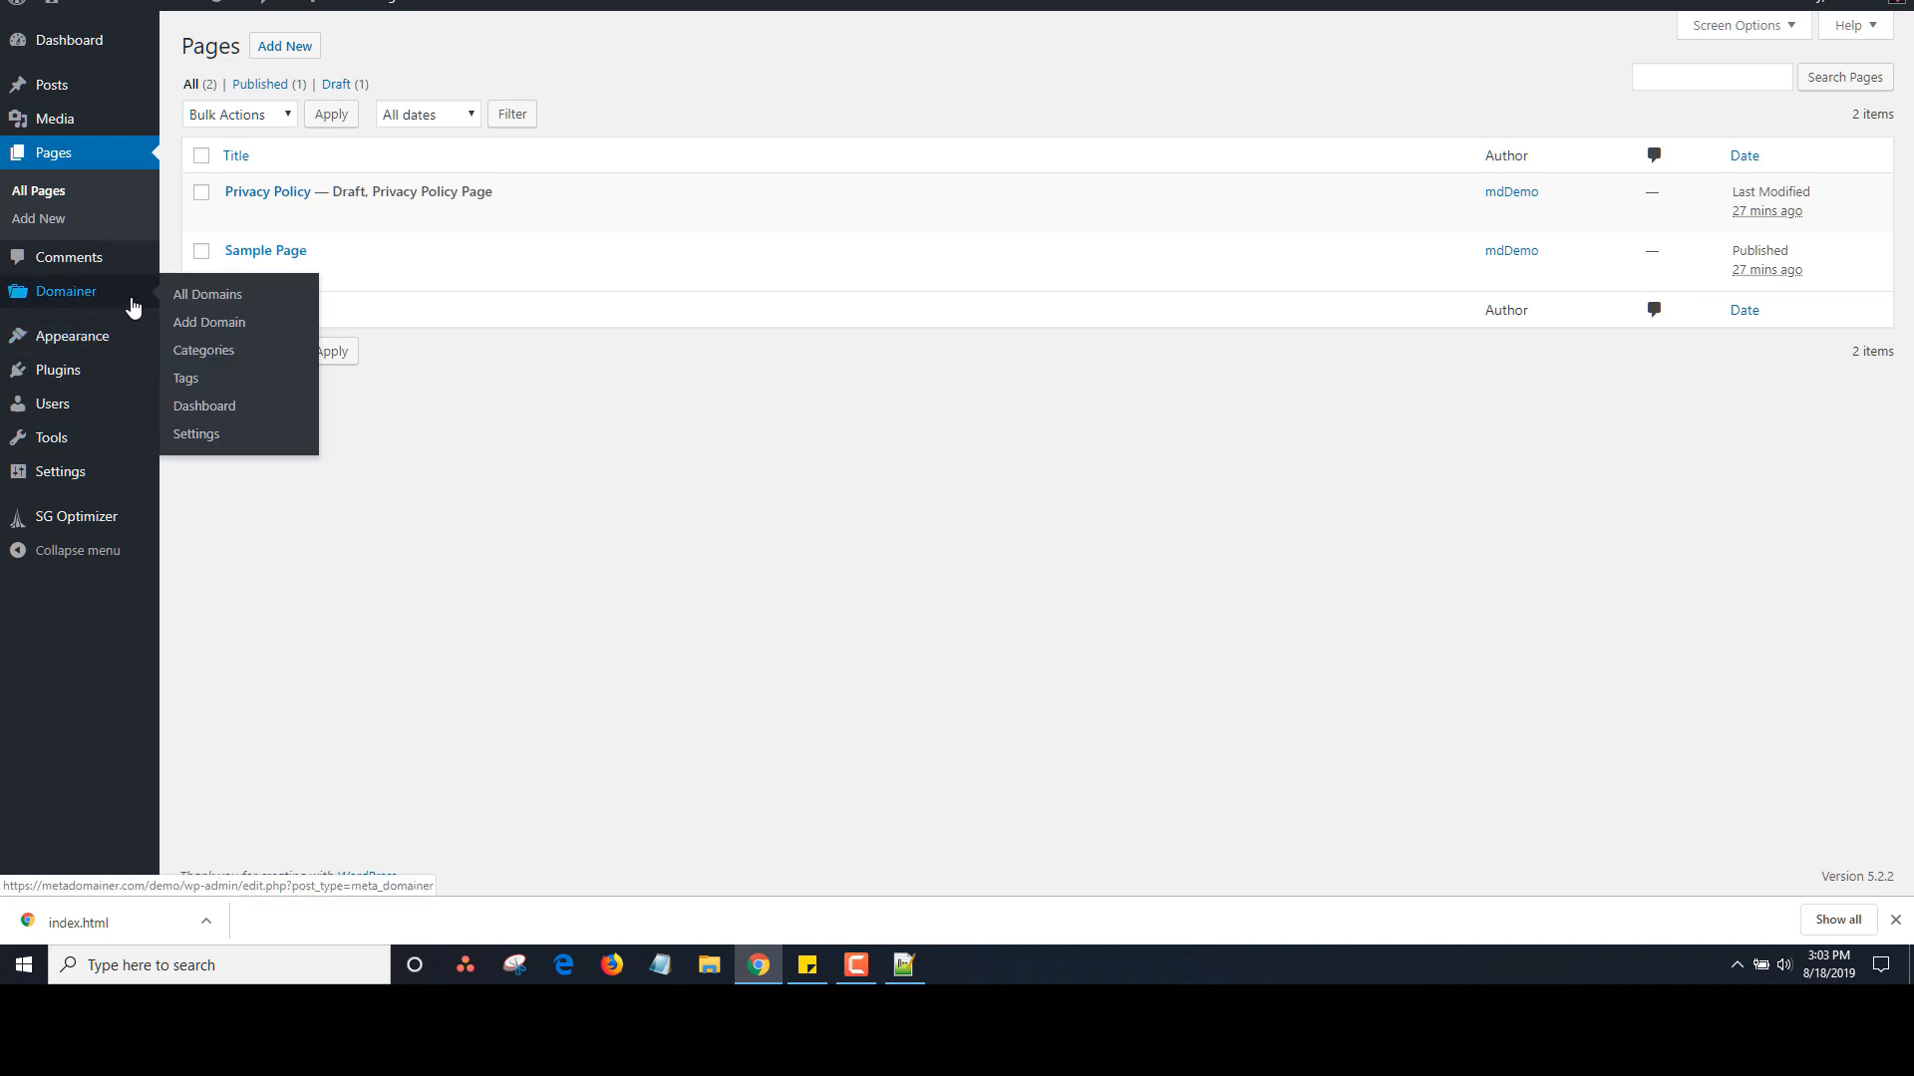
click(221, 296)
click(238, 218)
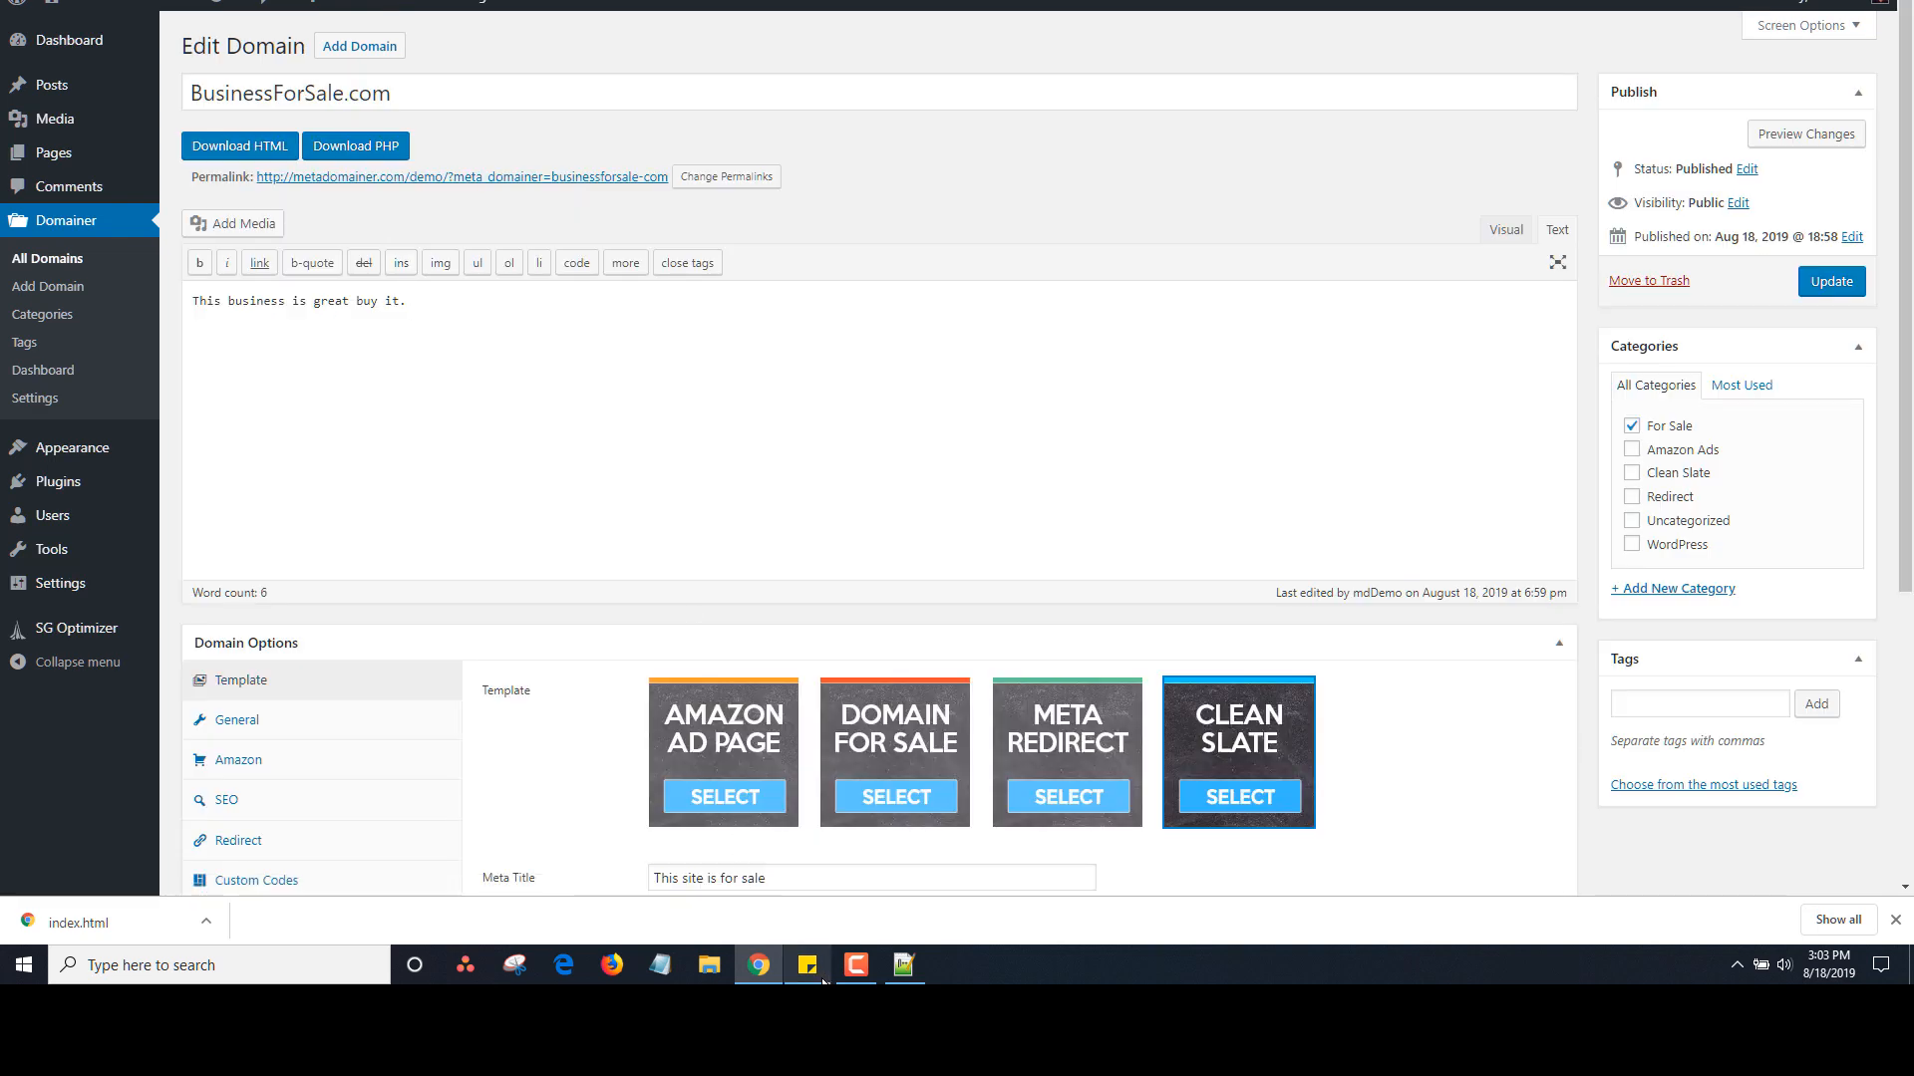
In the sticky note, change the shortcode's menu name from 'test ads' to 'clickbank'
click(808, 965)
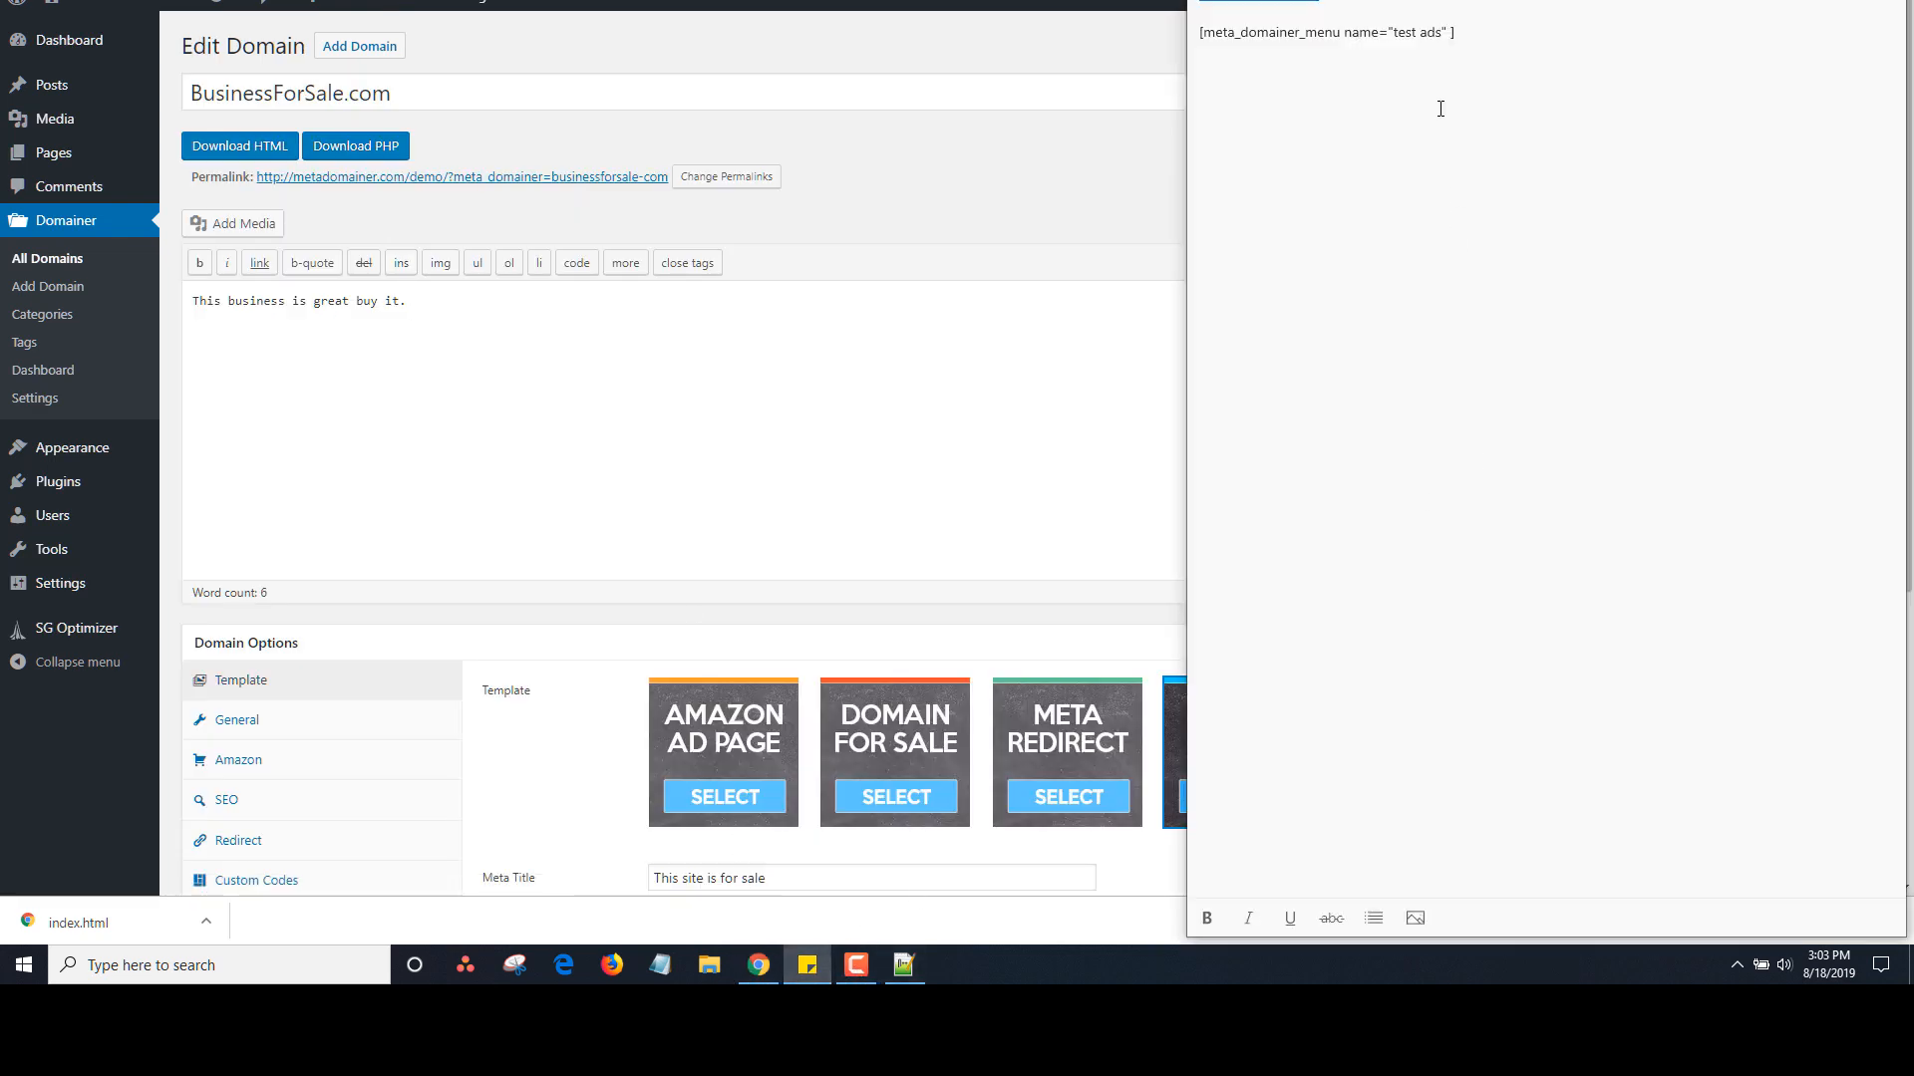
drag(1444, 36, 1399, 38)
key(BackSpace)
key(BackSpace)
text(clickbank)
key(ctrl+a)
key(ctrl+c)
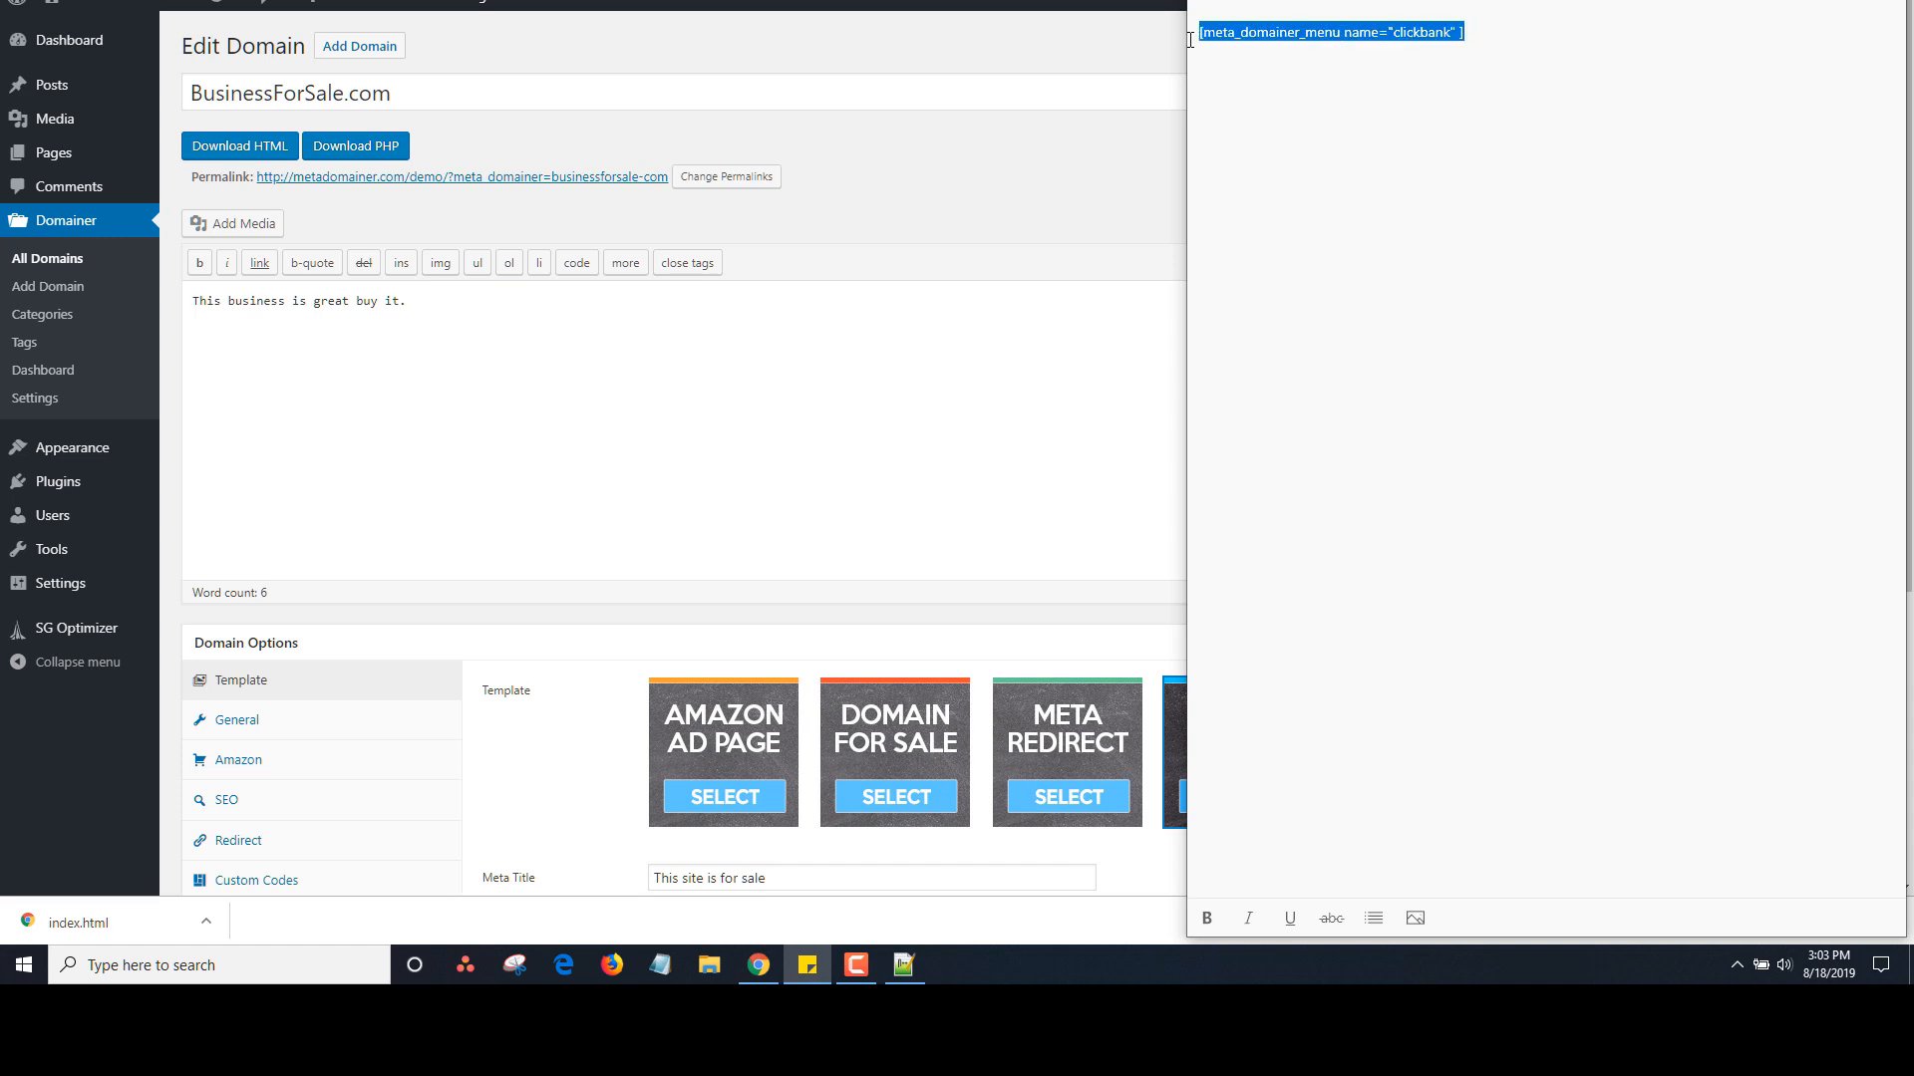
Paste [meta_domainer_menu name="clickbank"] below the description and update the domain
click(558, 336)
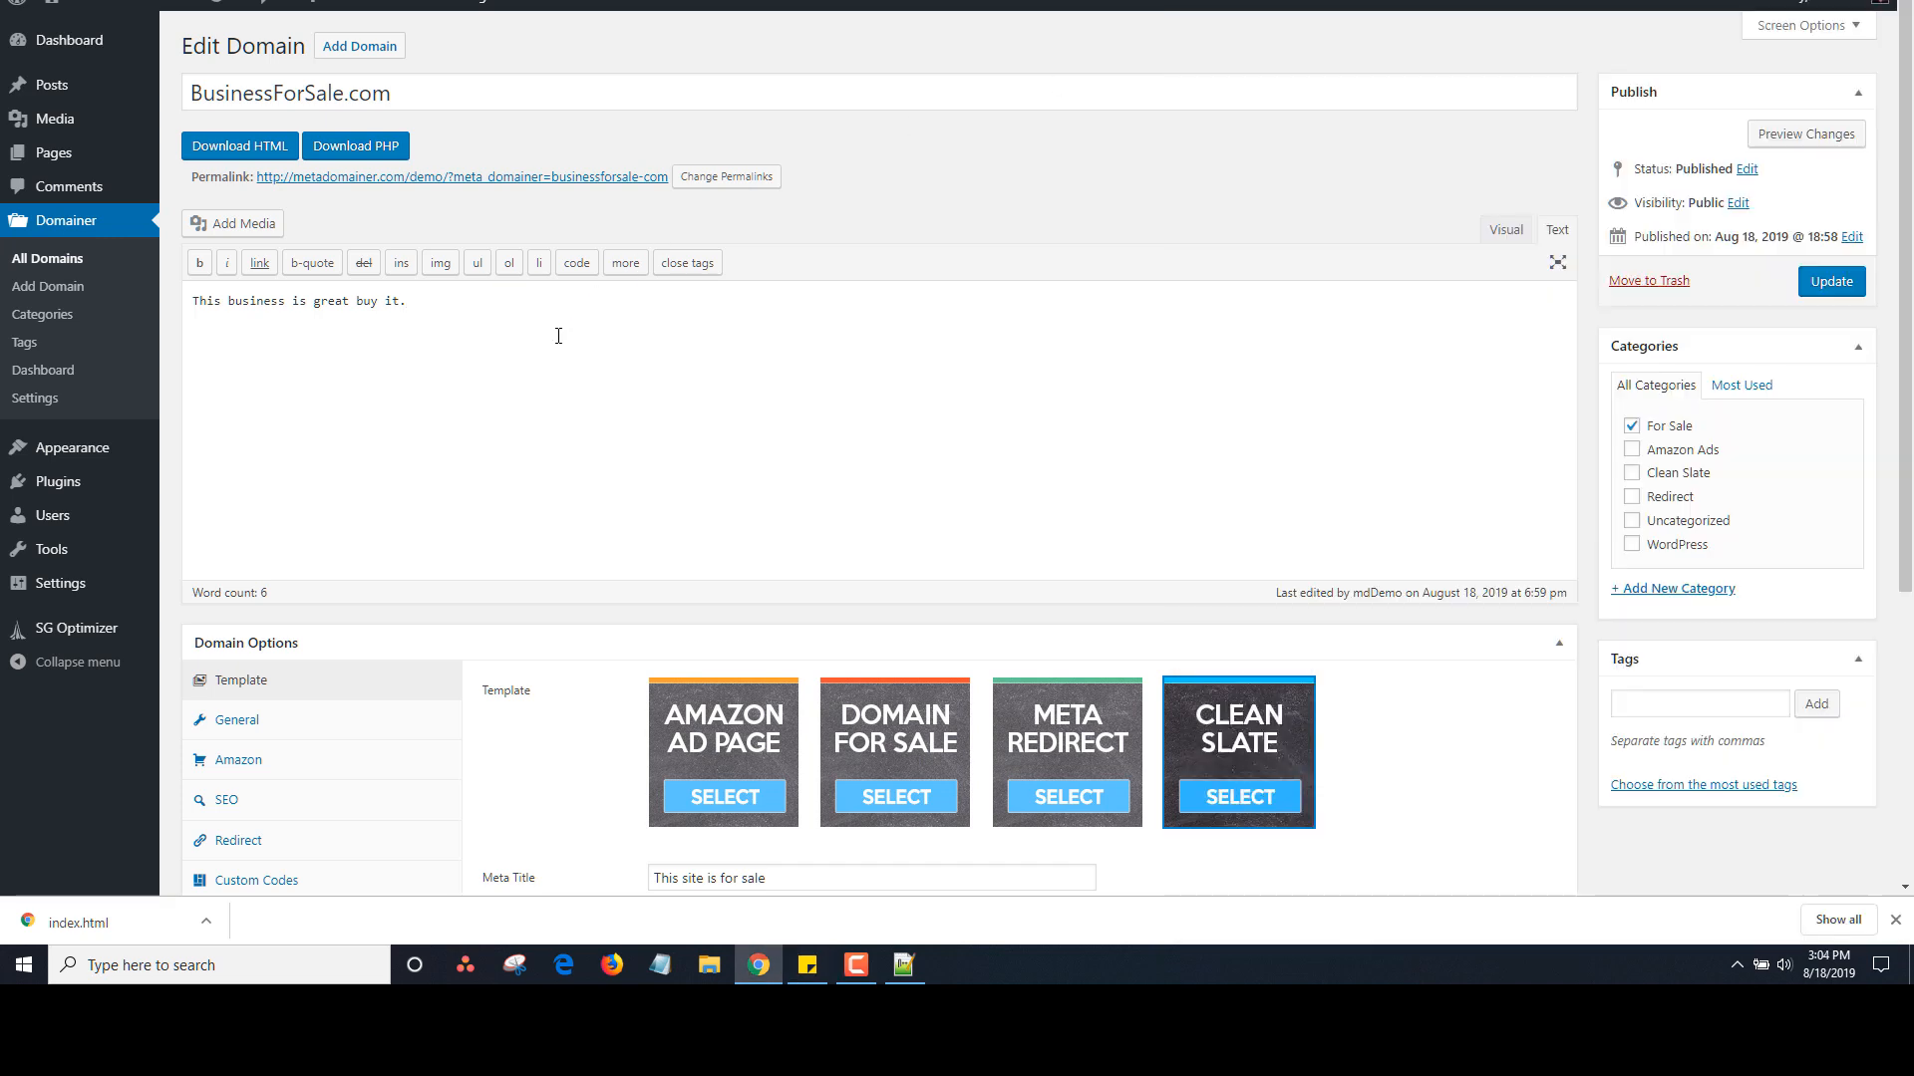
key(Return)
key(ctrl+v)
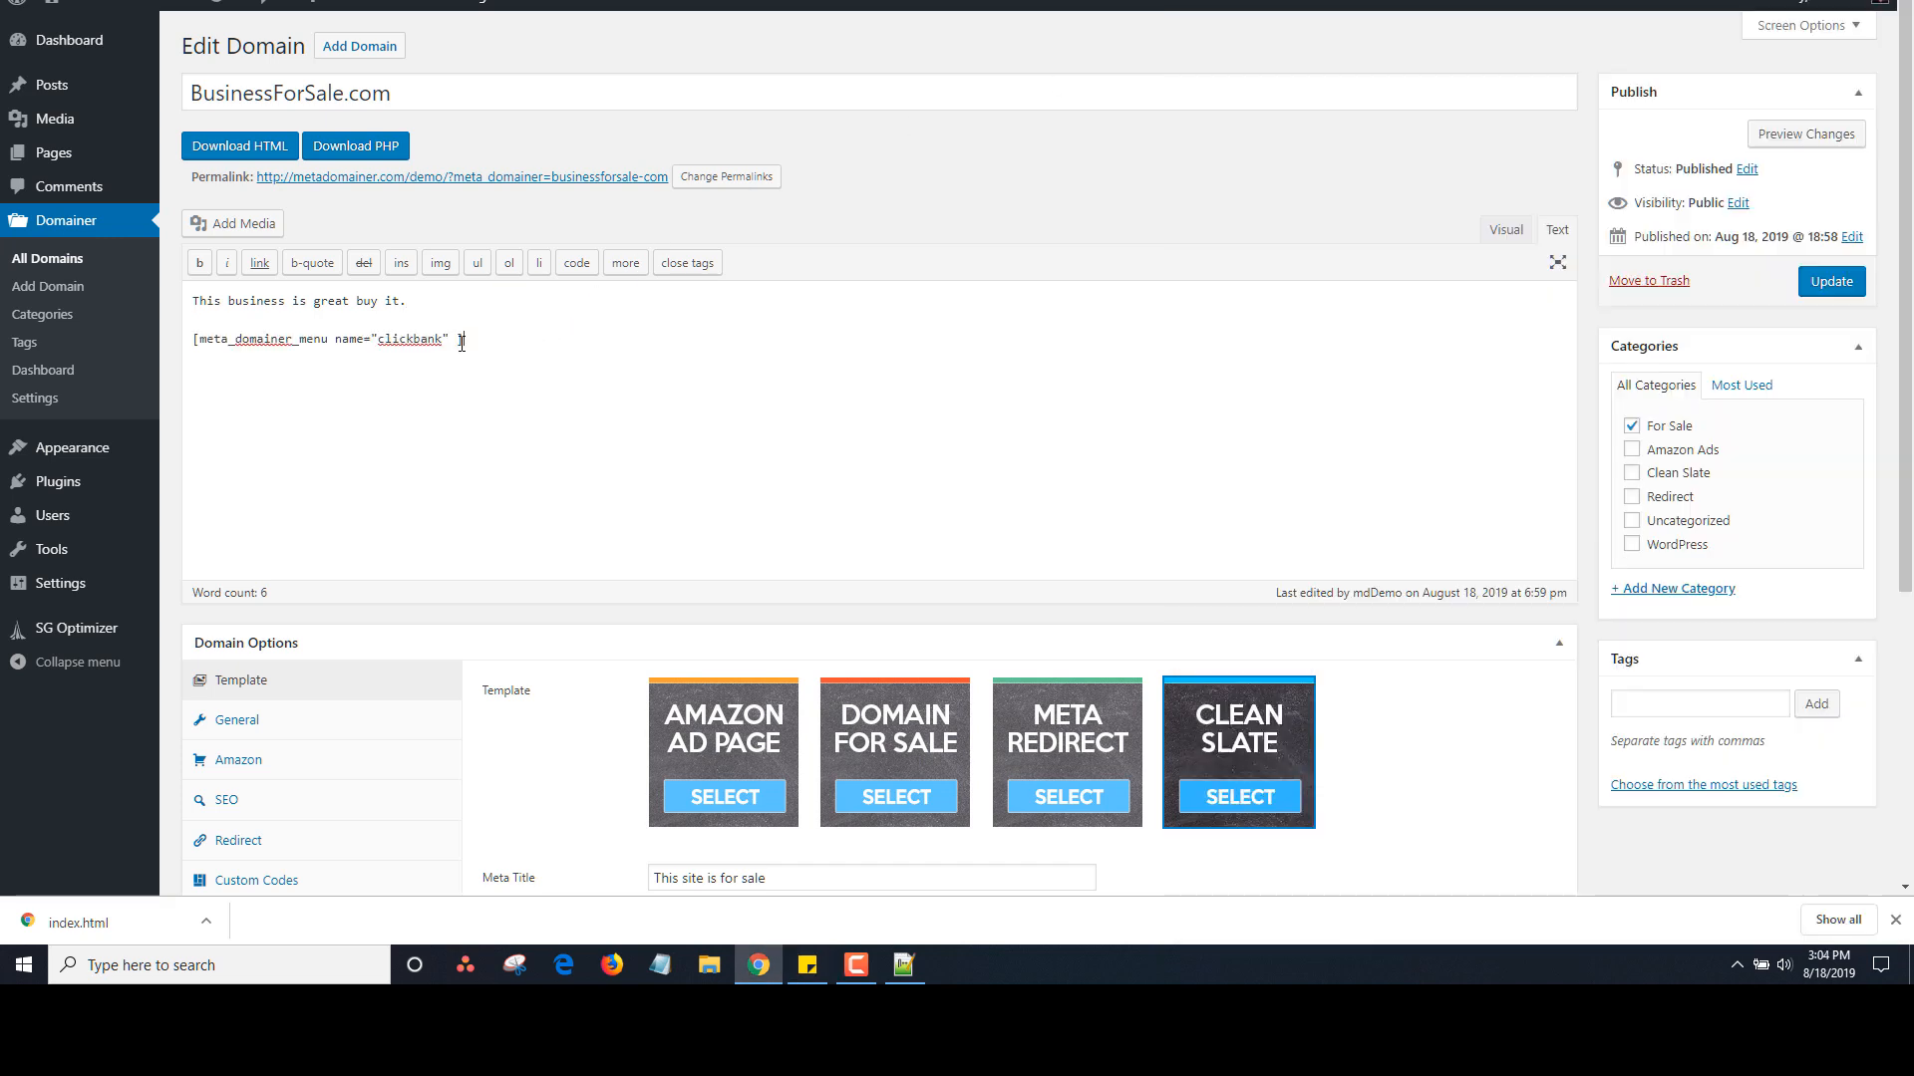
click(457, 339)
key(BackSpace)
click(1816, 287)
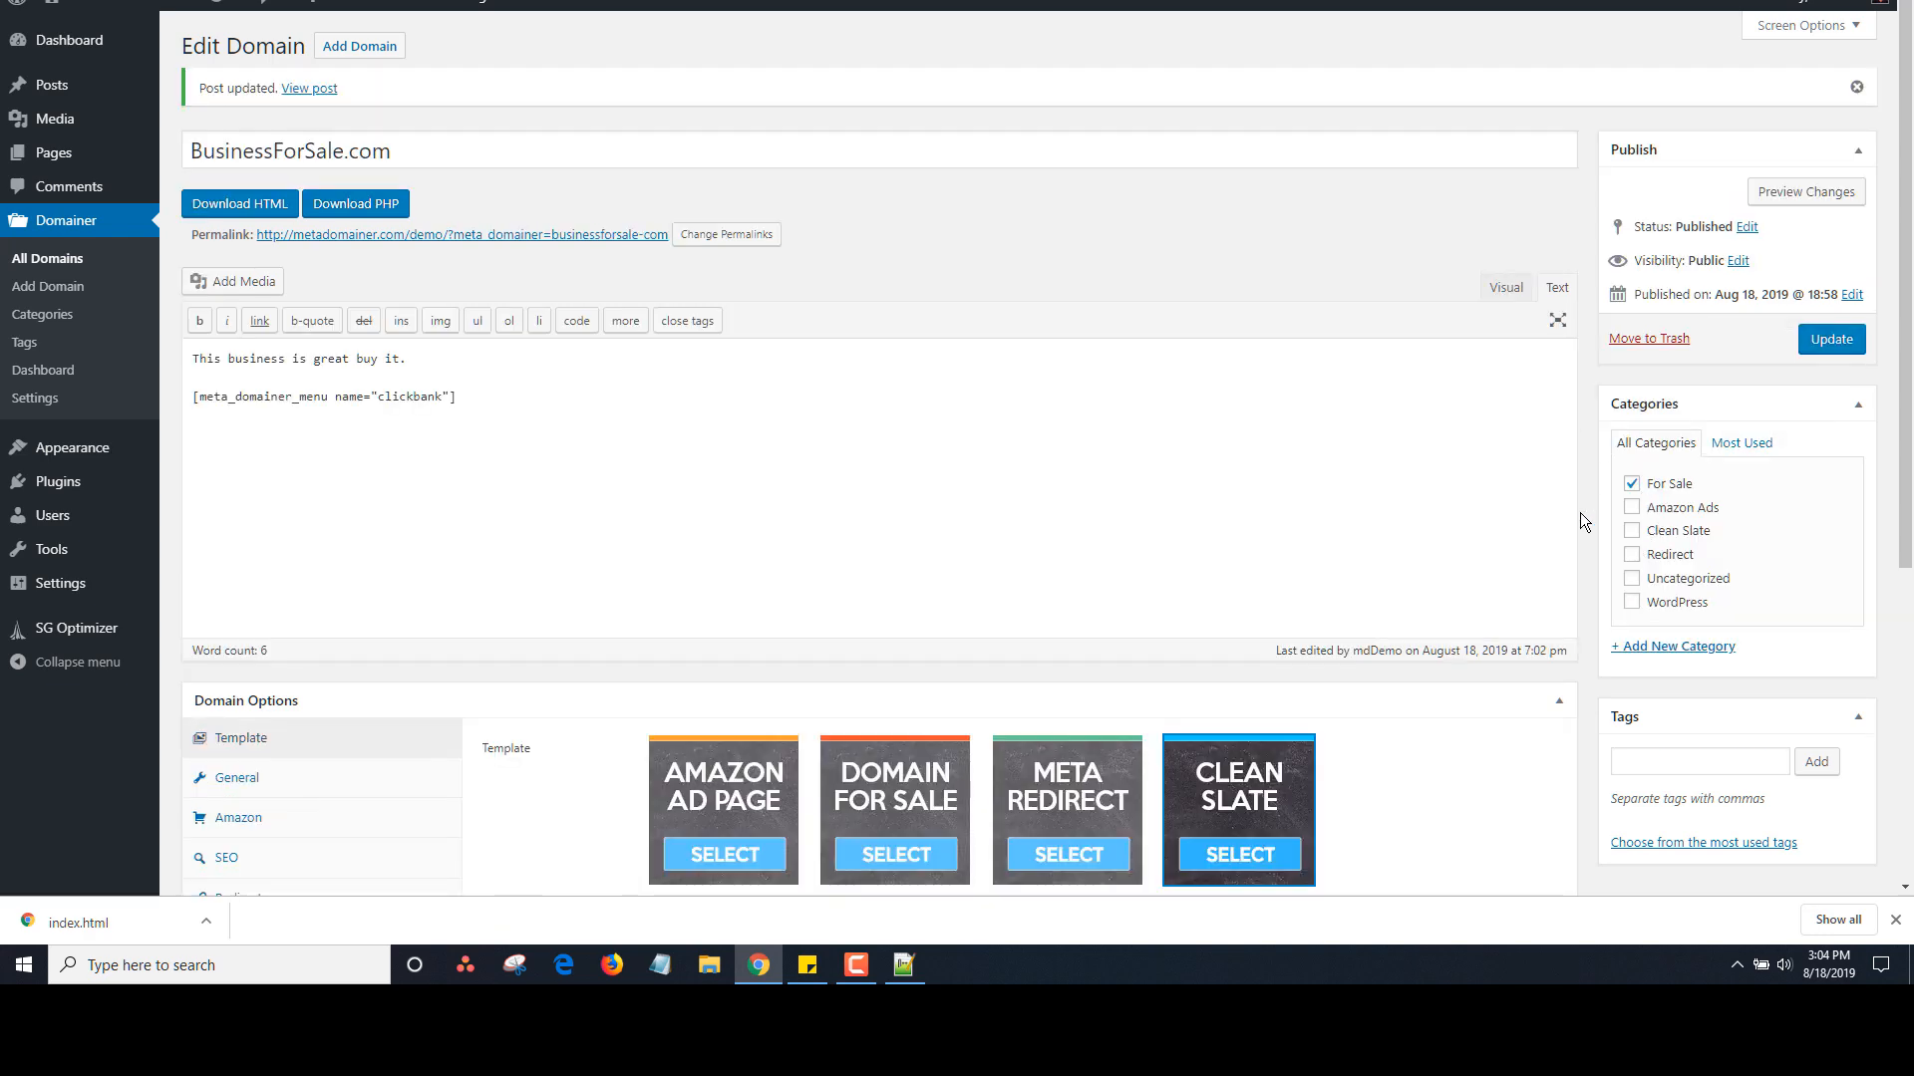
View the live BusinessForSale.com page listing the Socrates and Aweber links, then go back
click(517, 237)
scroll(709, 265, down, 1)
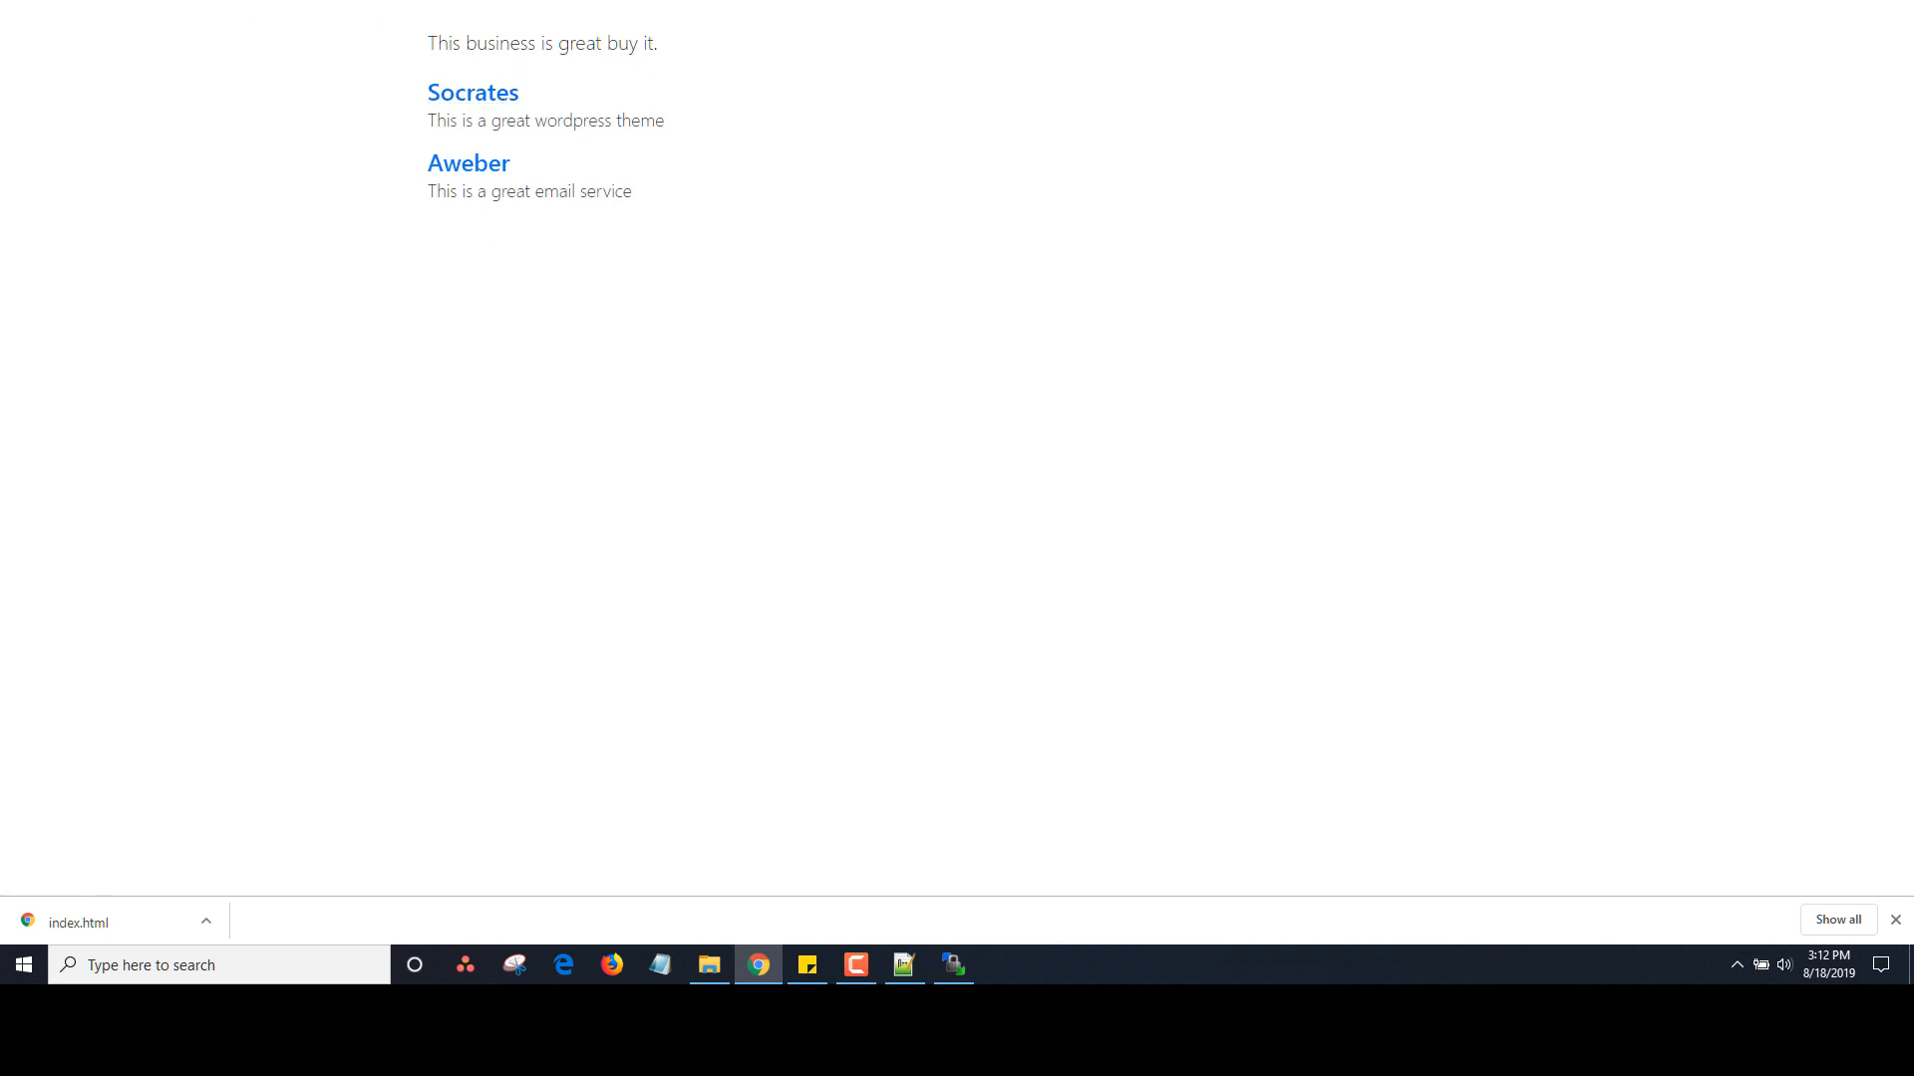
key(alt+Left)
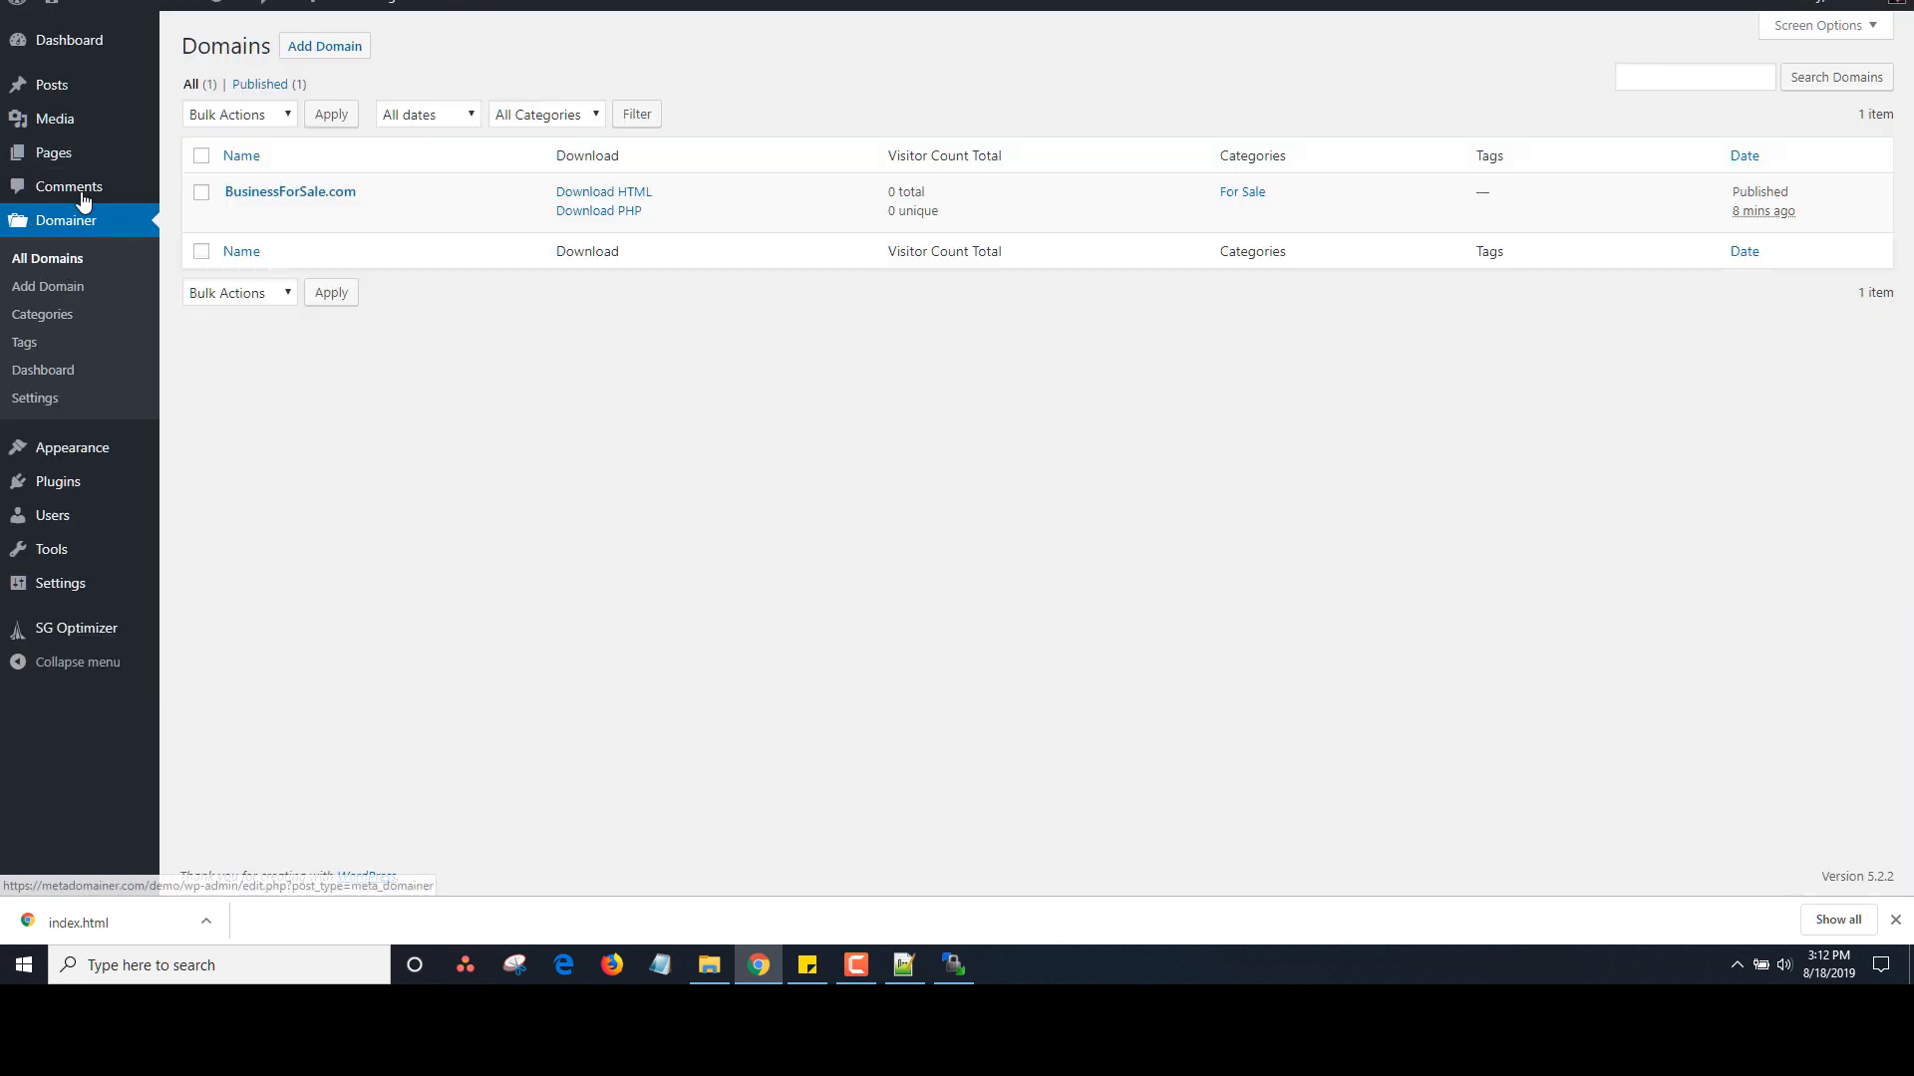
In the clickbank menu, enable Link Target, CSS Classes and Link Relationship (XFN) fields and expand Socrates
mouse_move(100, 454)
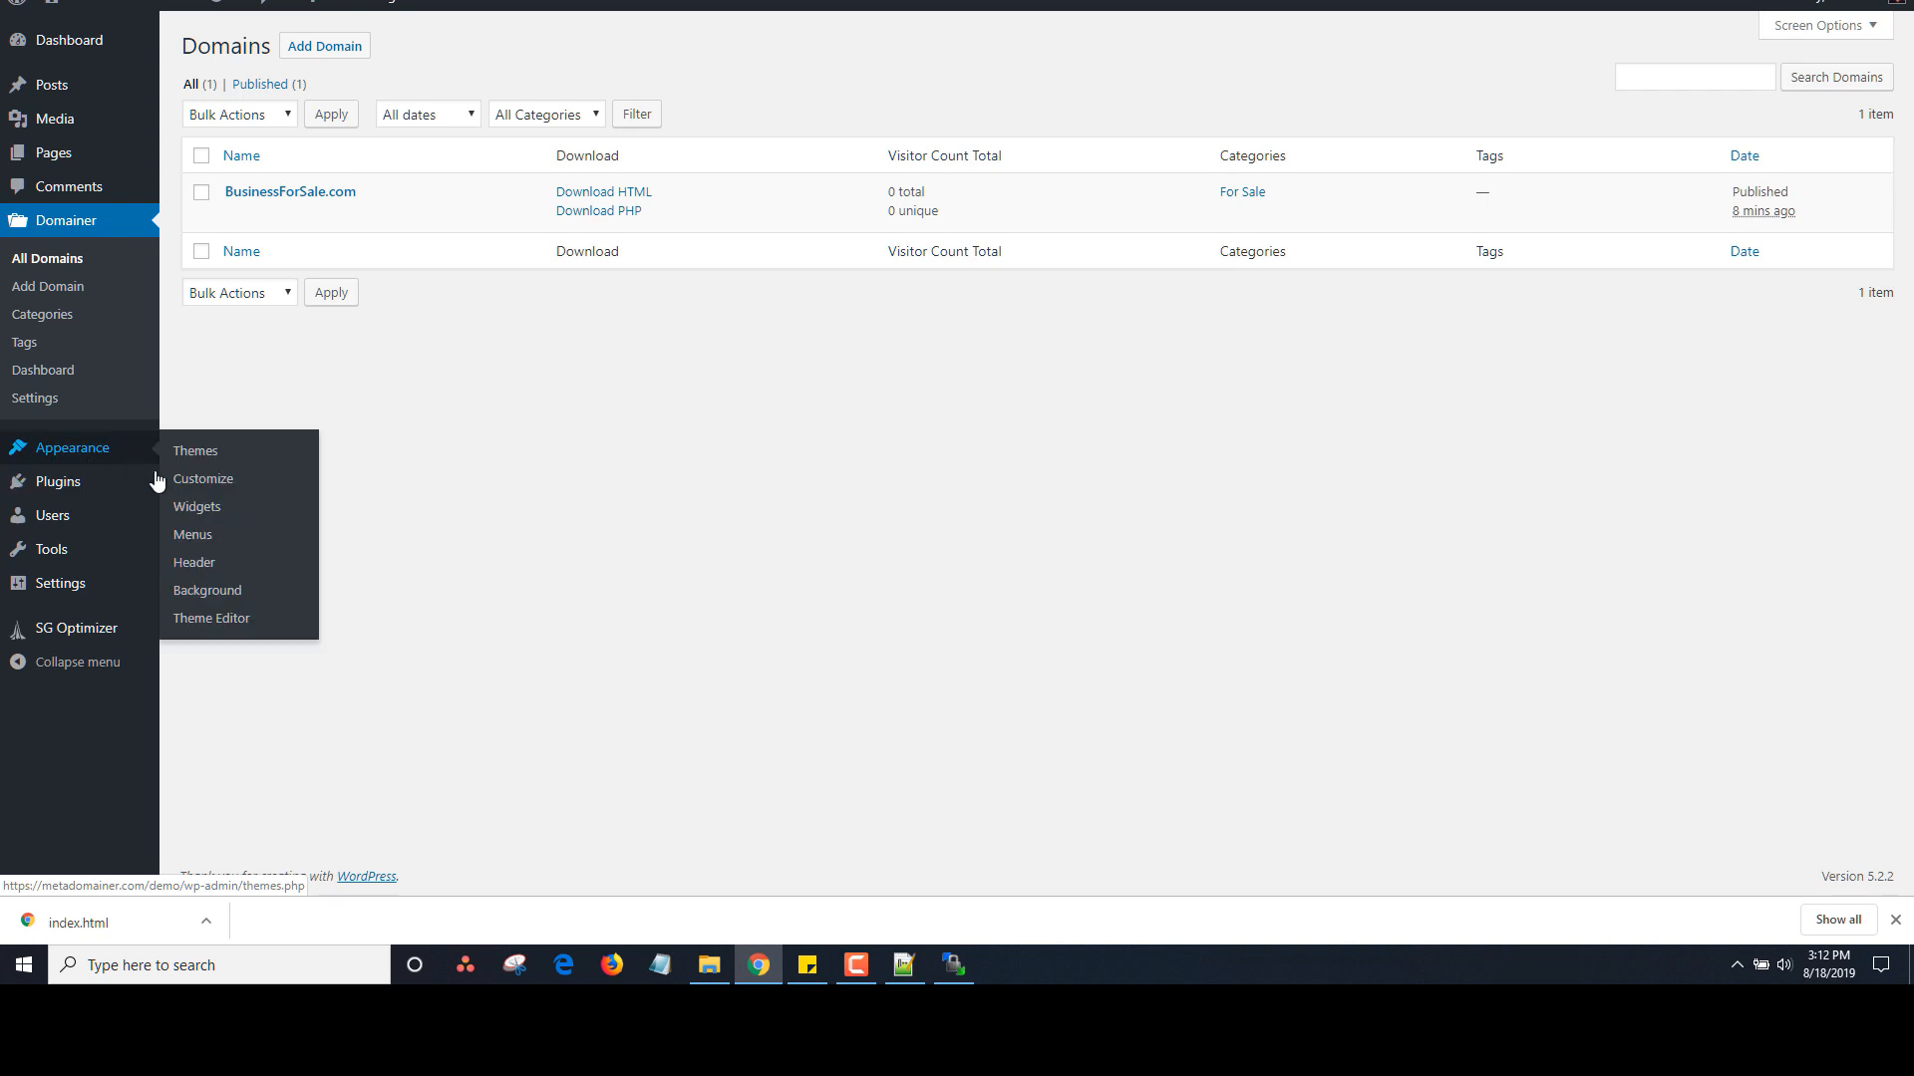
click(191, 536)
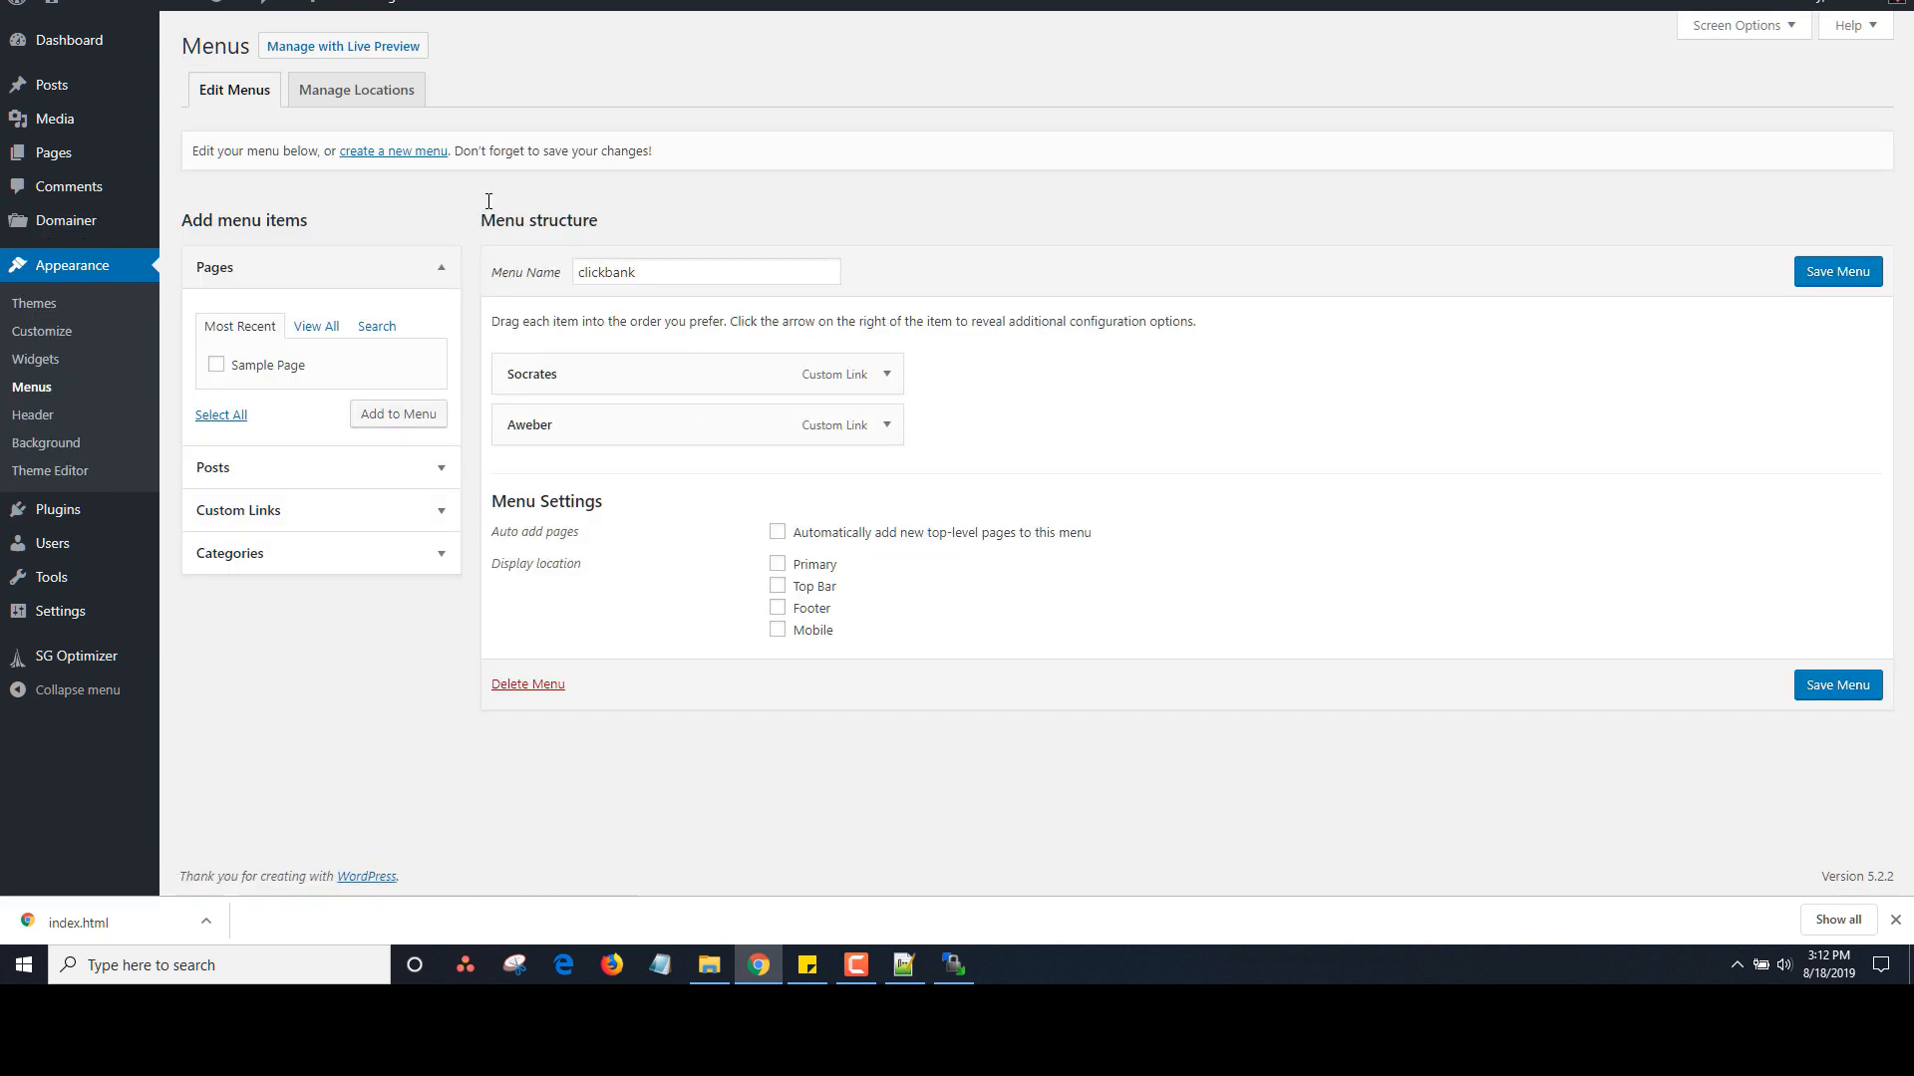
click(1742, 25)
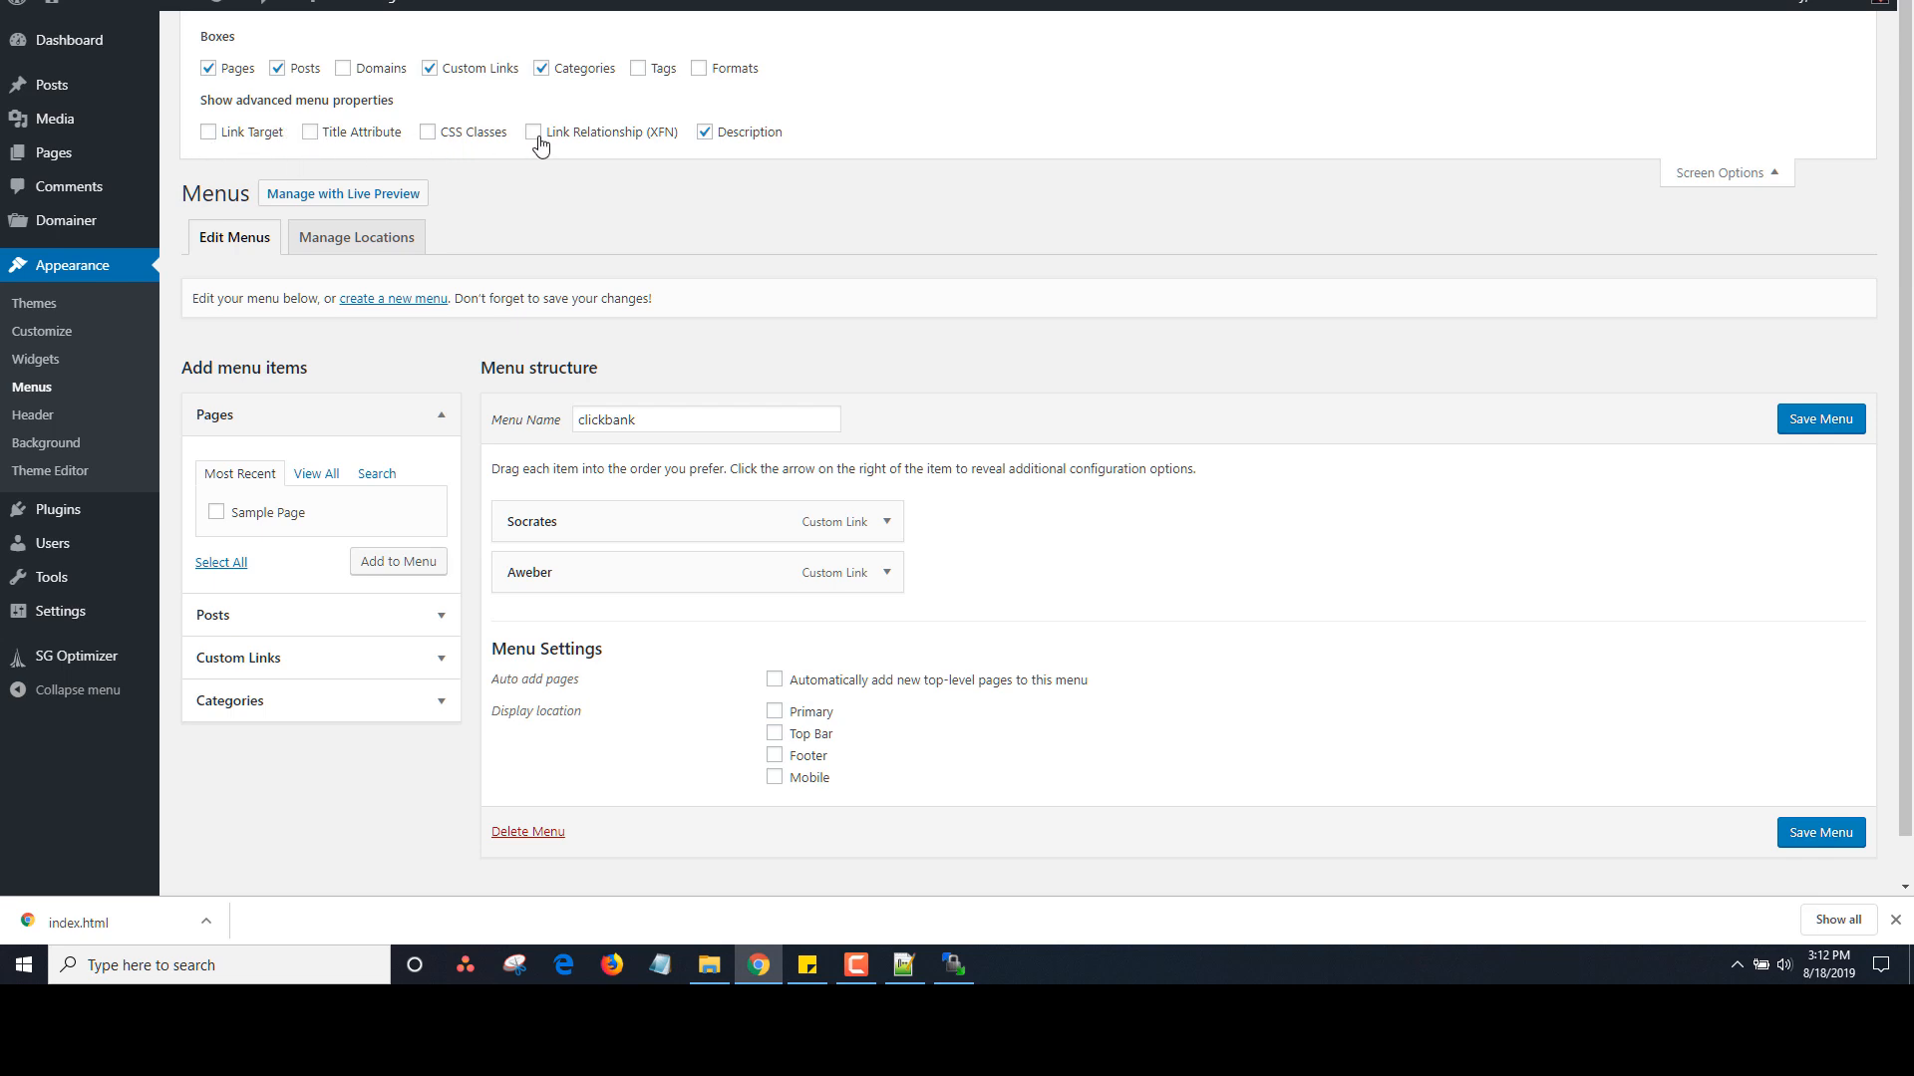
scroll(1844, 274, down, 1)
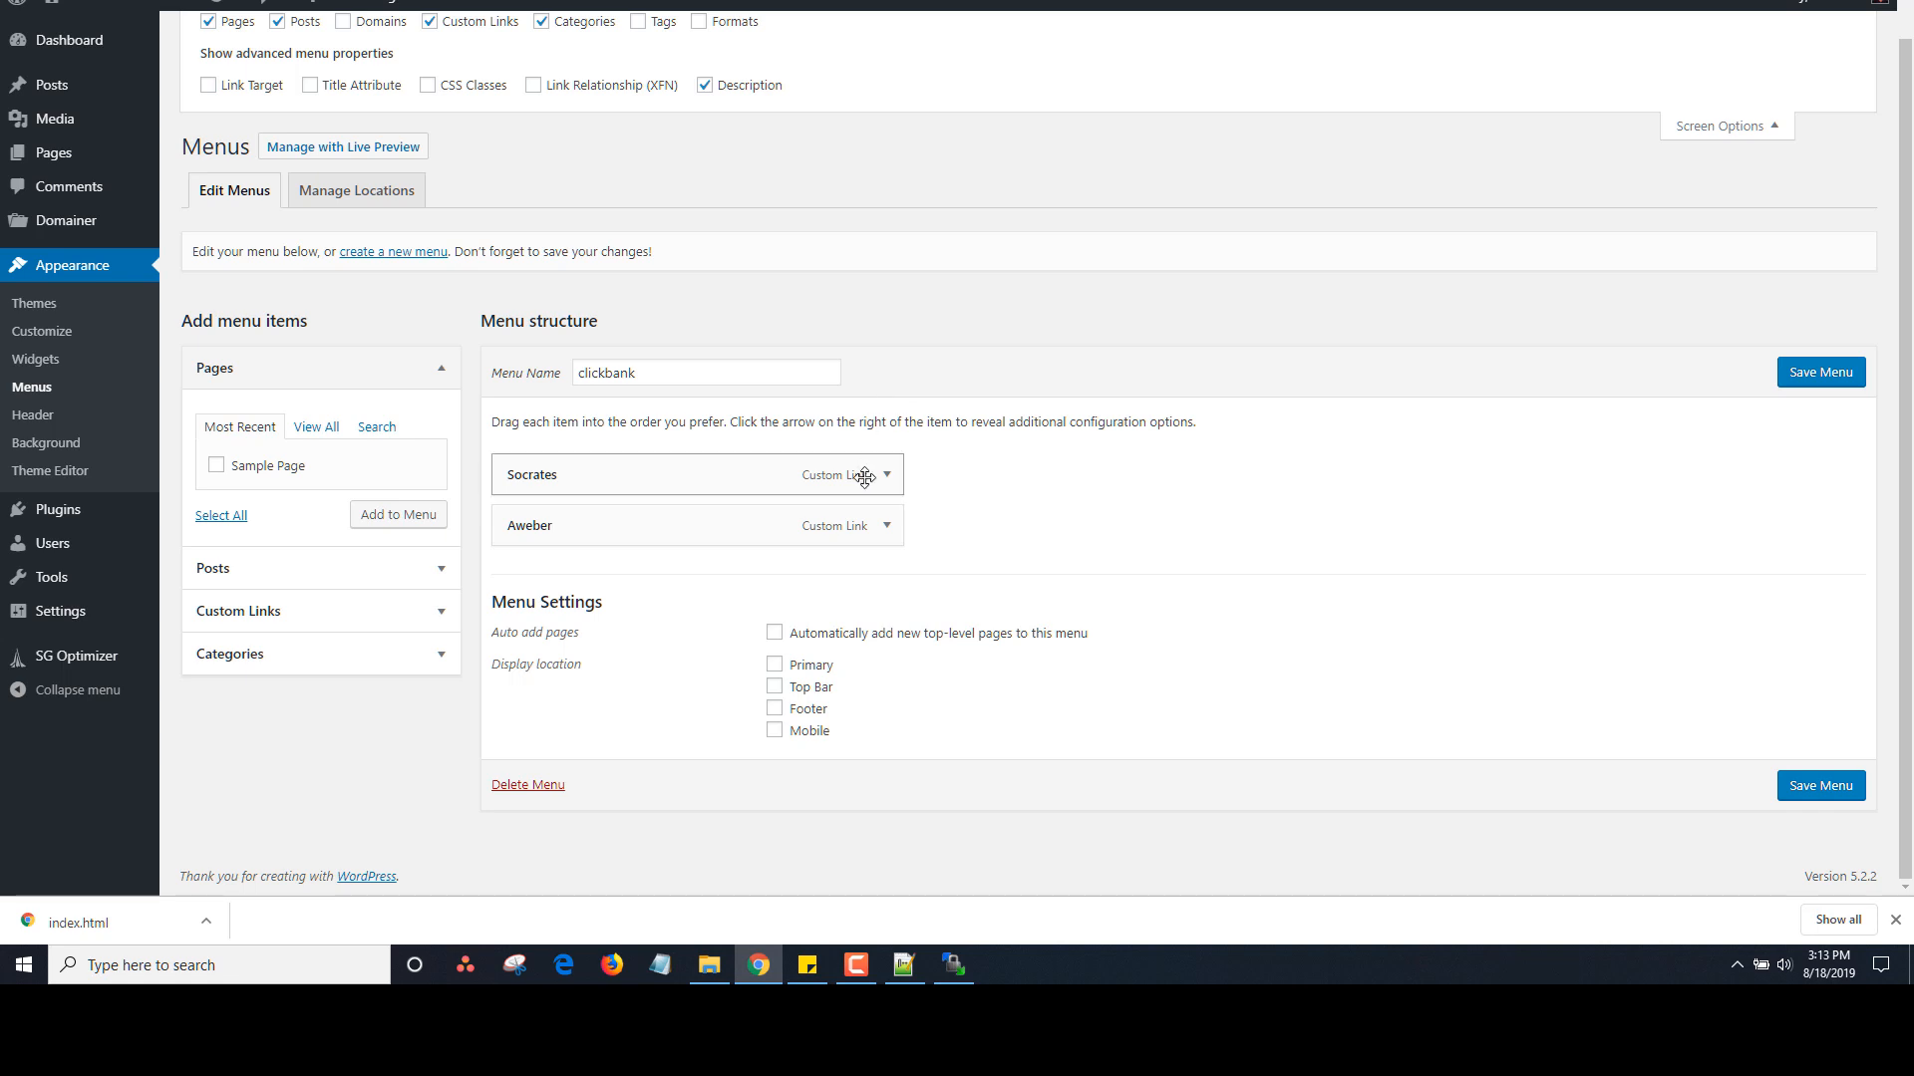
scroll(883, 482, up, 1)
click(886, 522)
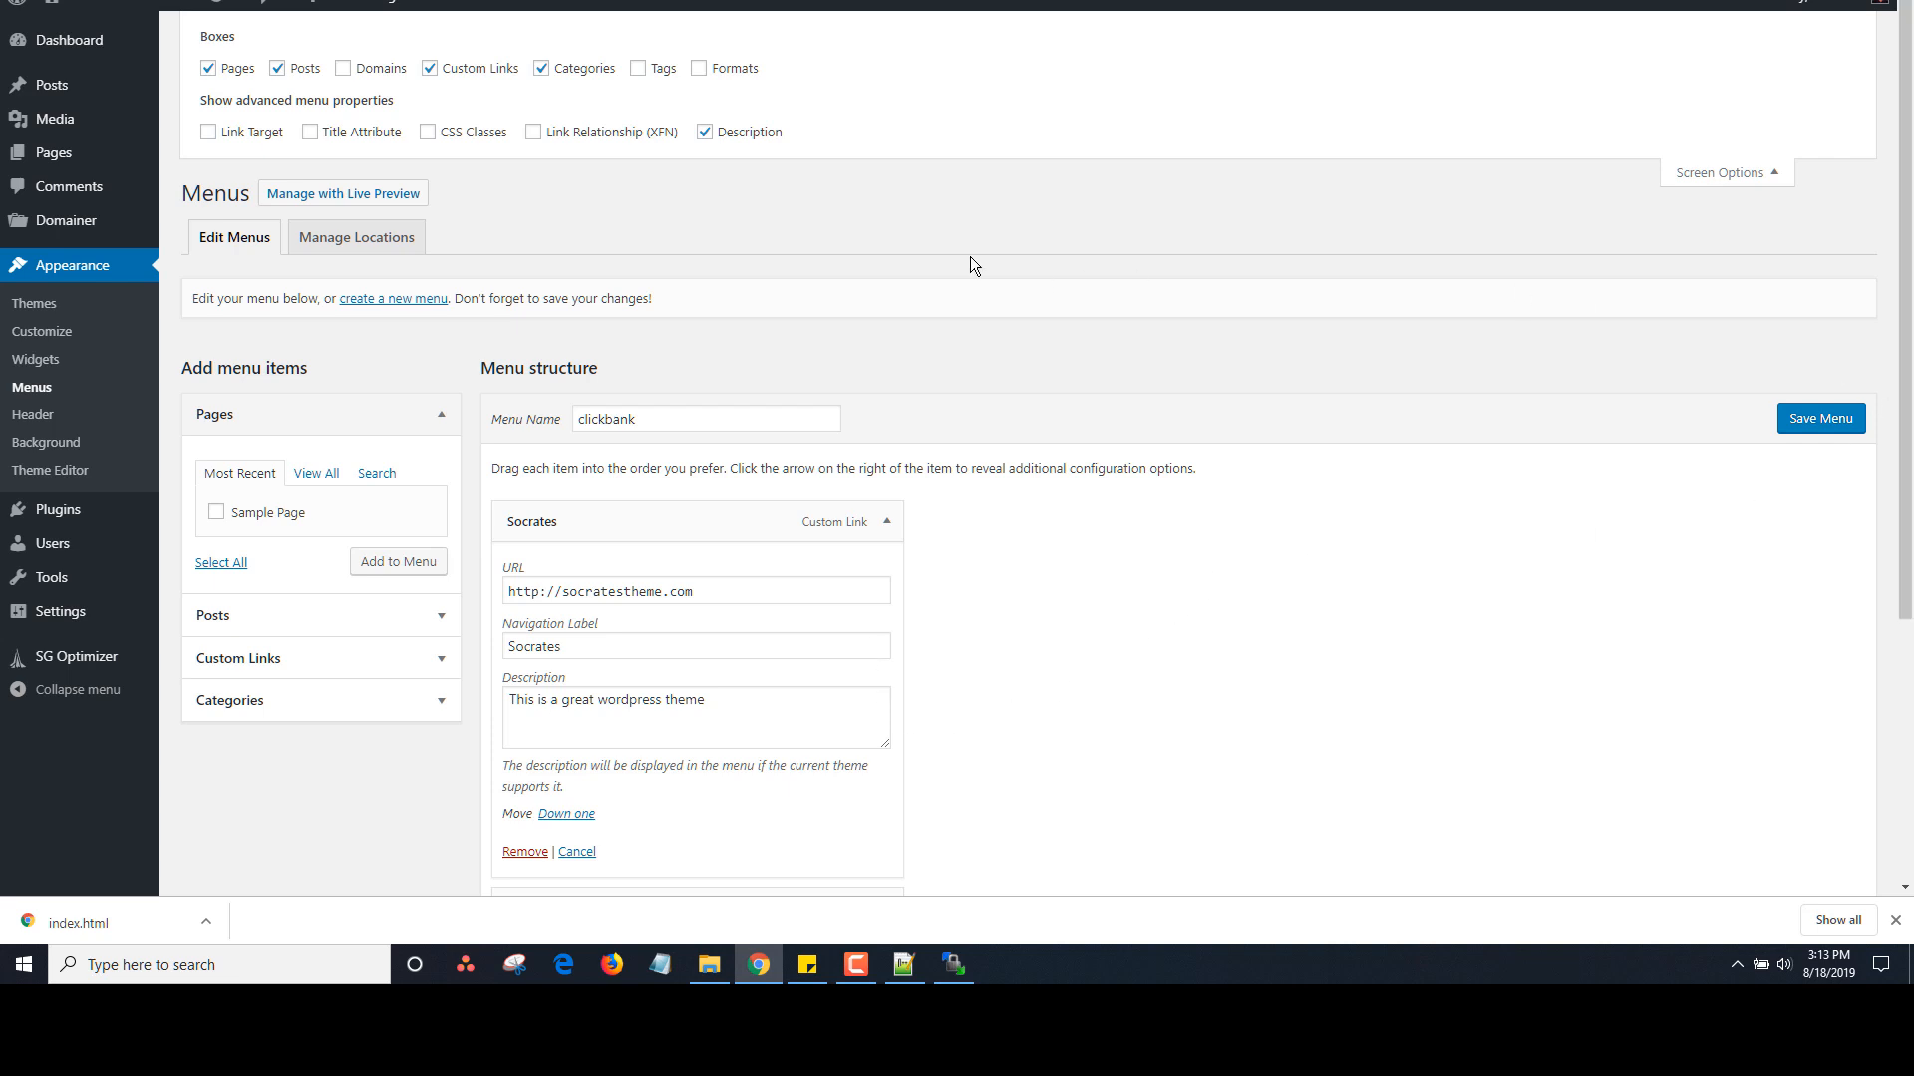
click(536, 135)
click(428, 133)
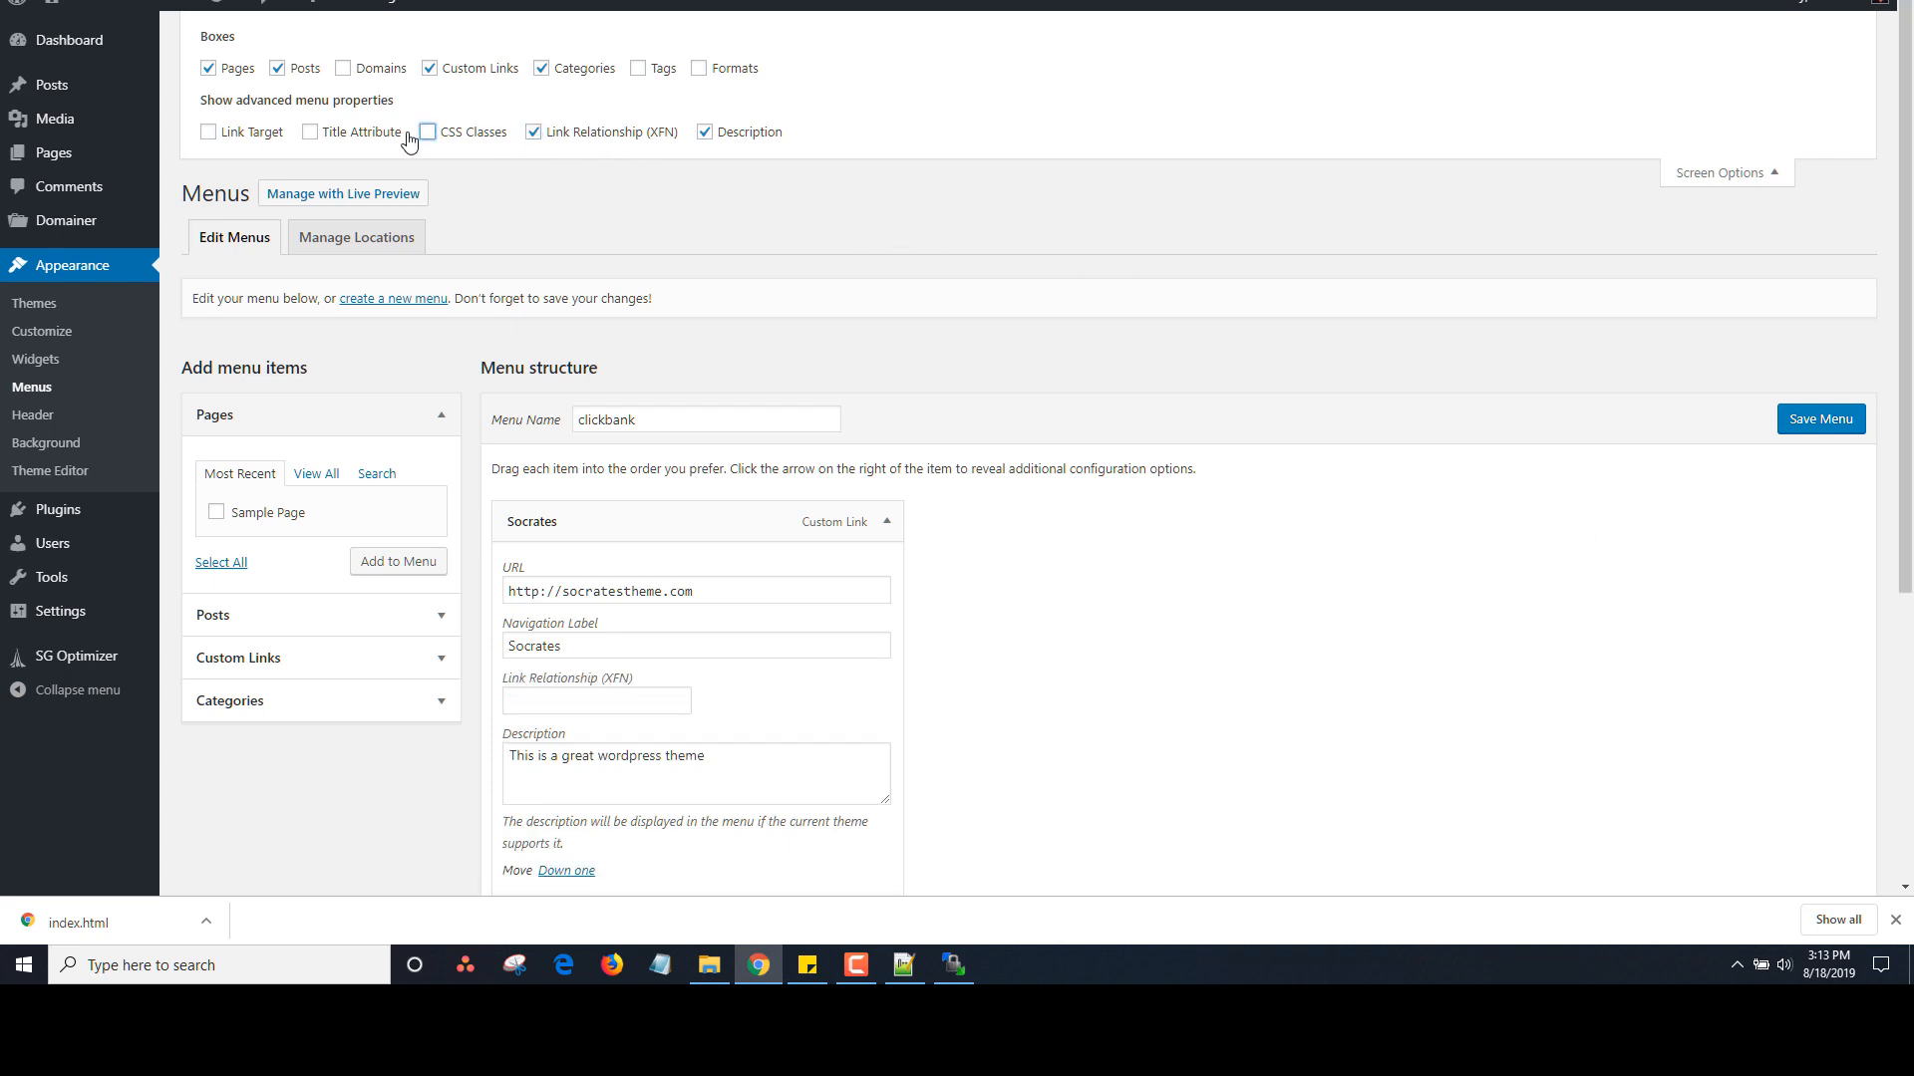
click(209, 132)
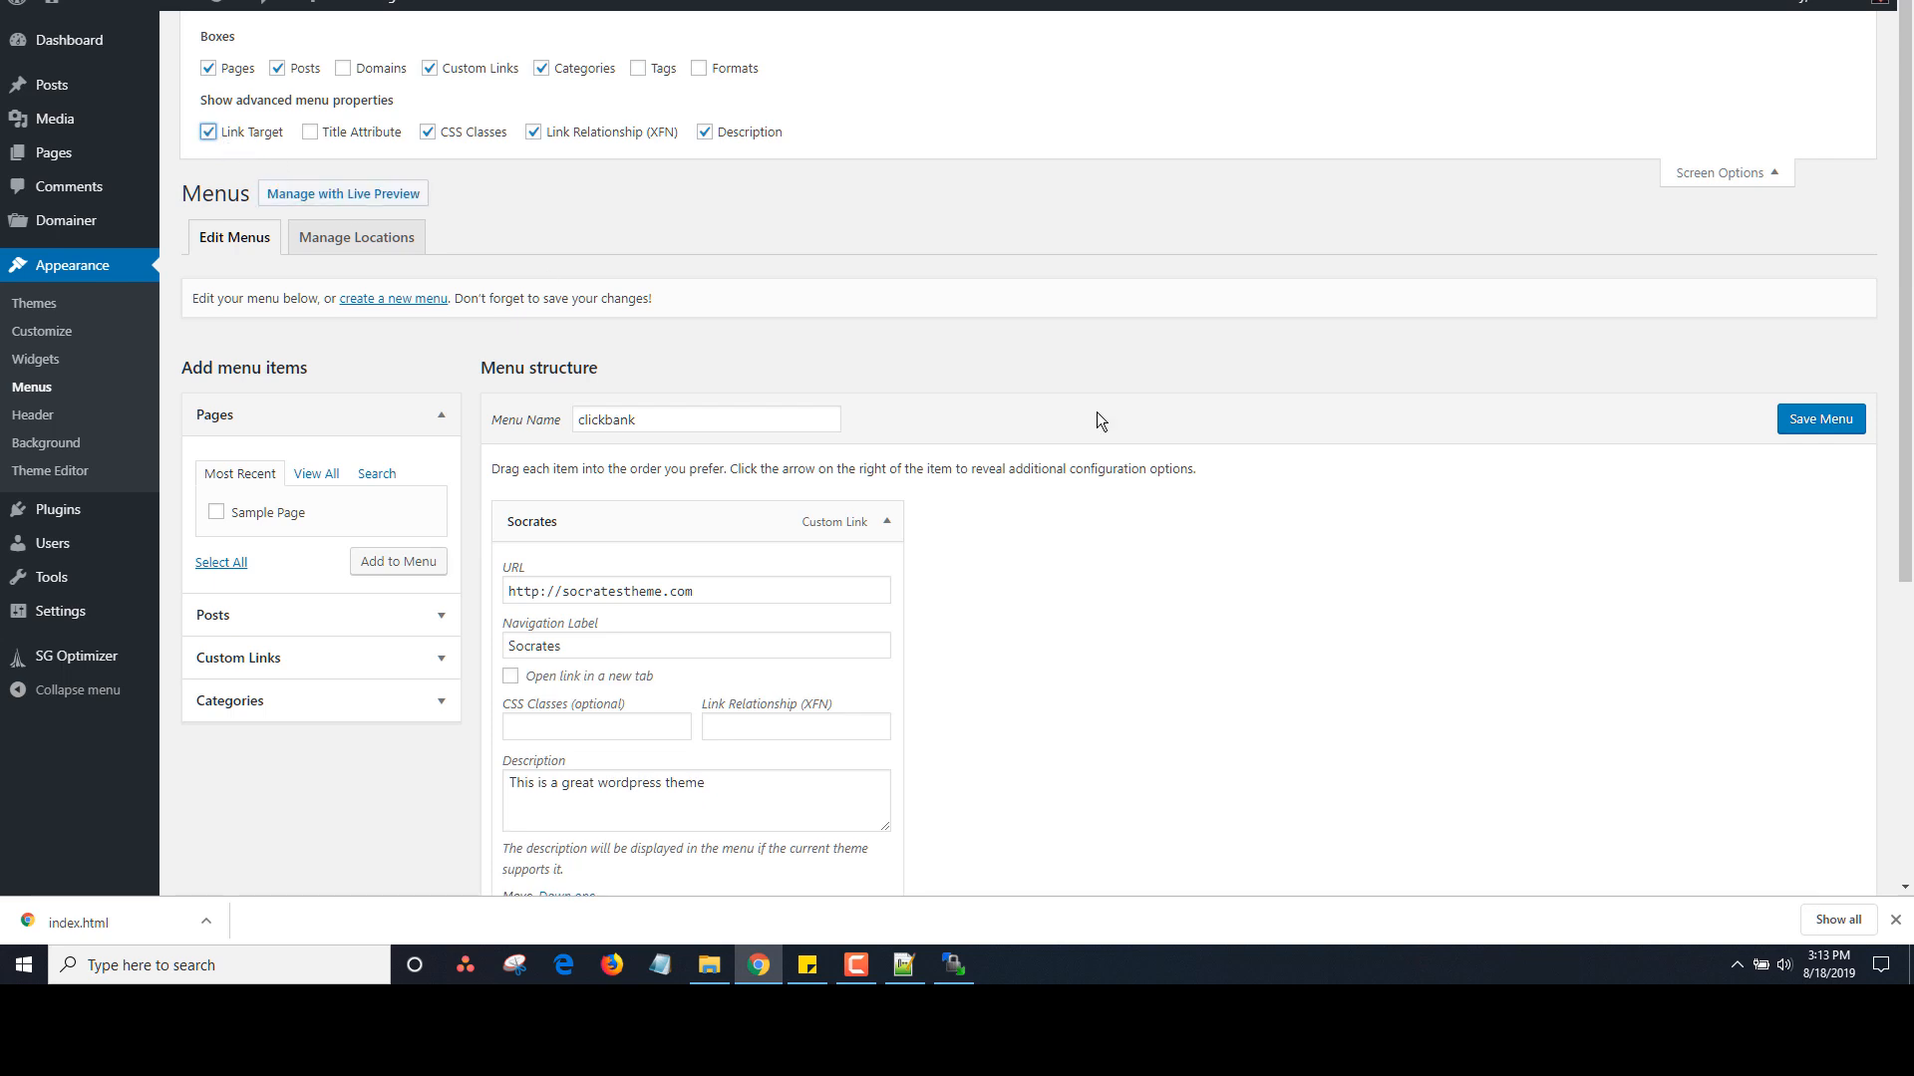
scroll(1884, 289, down, 3)
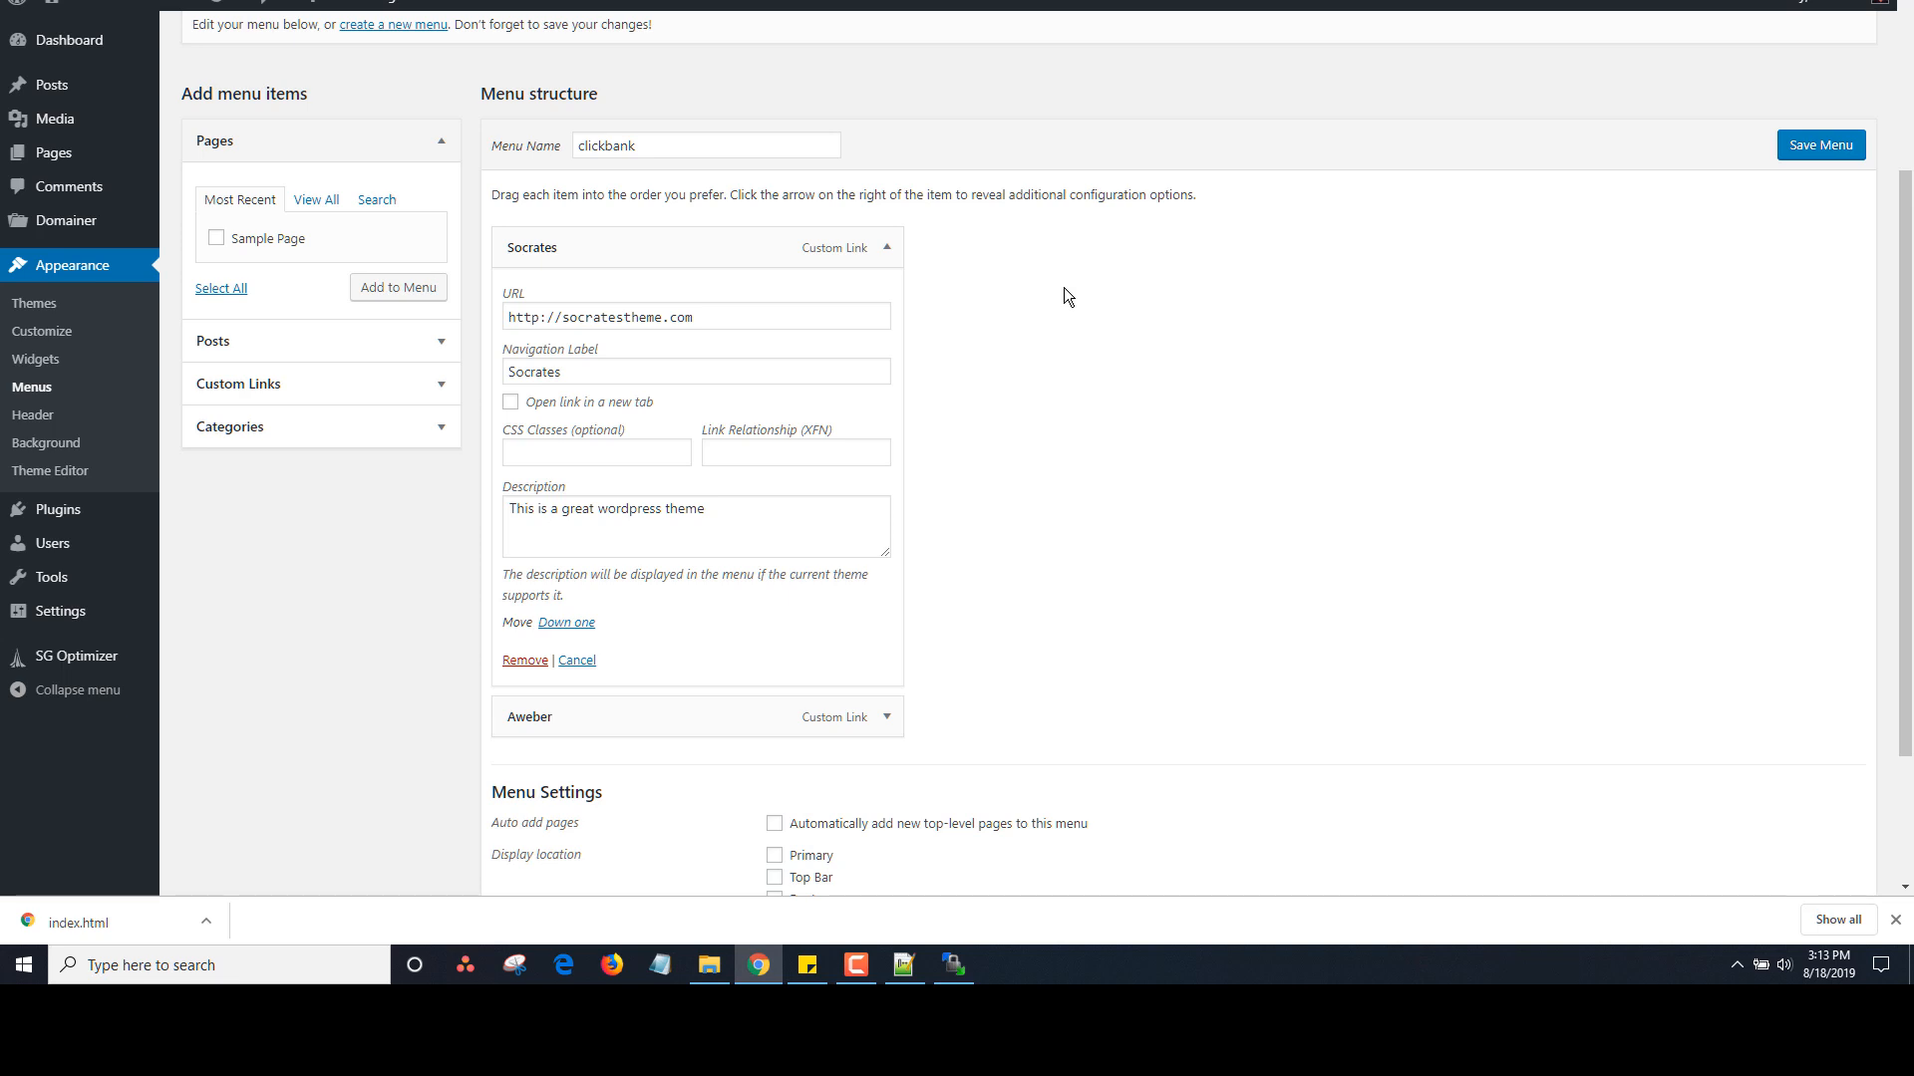
Leave the menu editor unsaved, open the live BusinessForSale.com page, and view its source
mouse_move(104, 228)
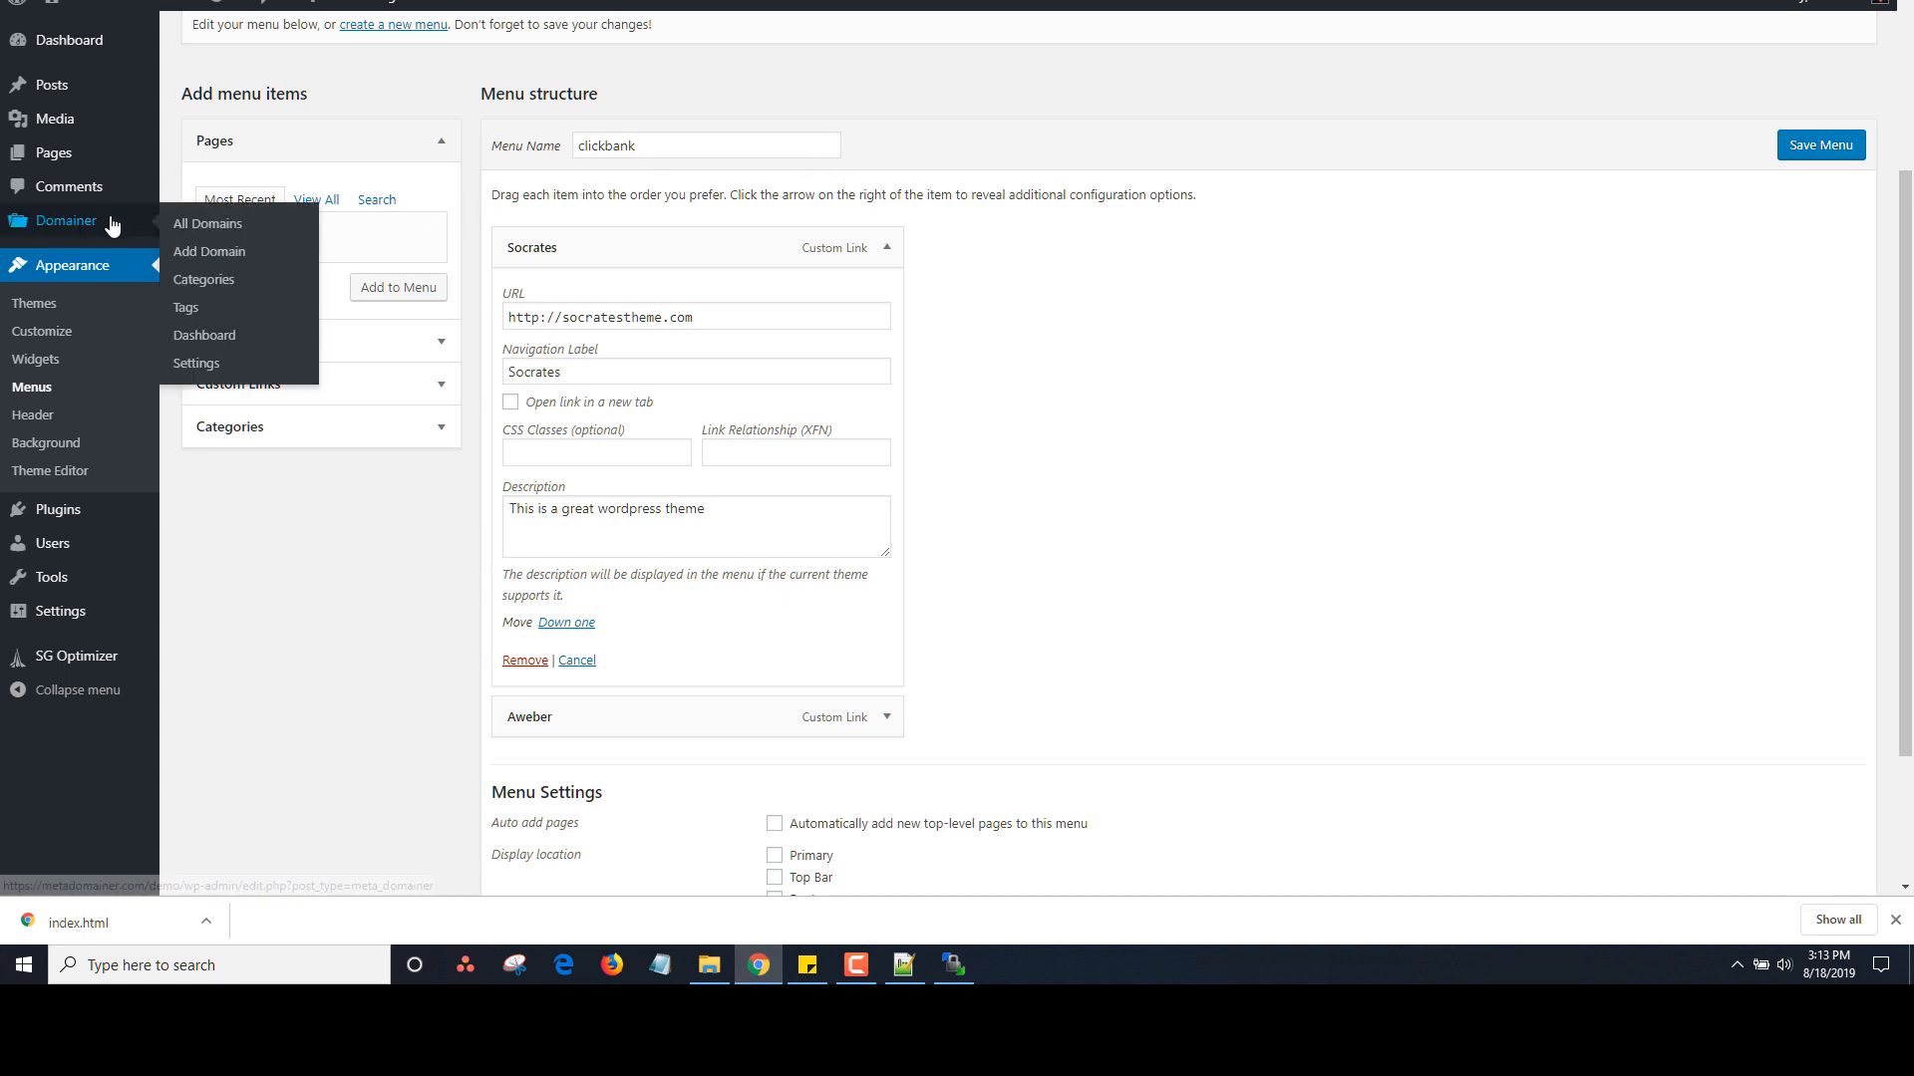
click(98, 227)
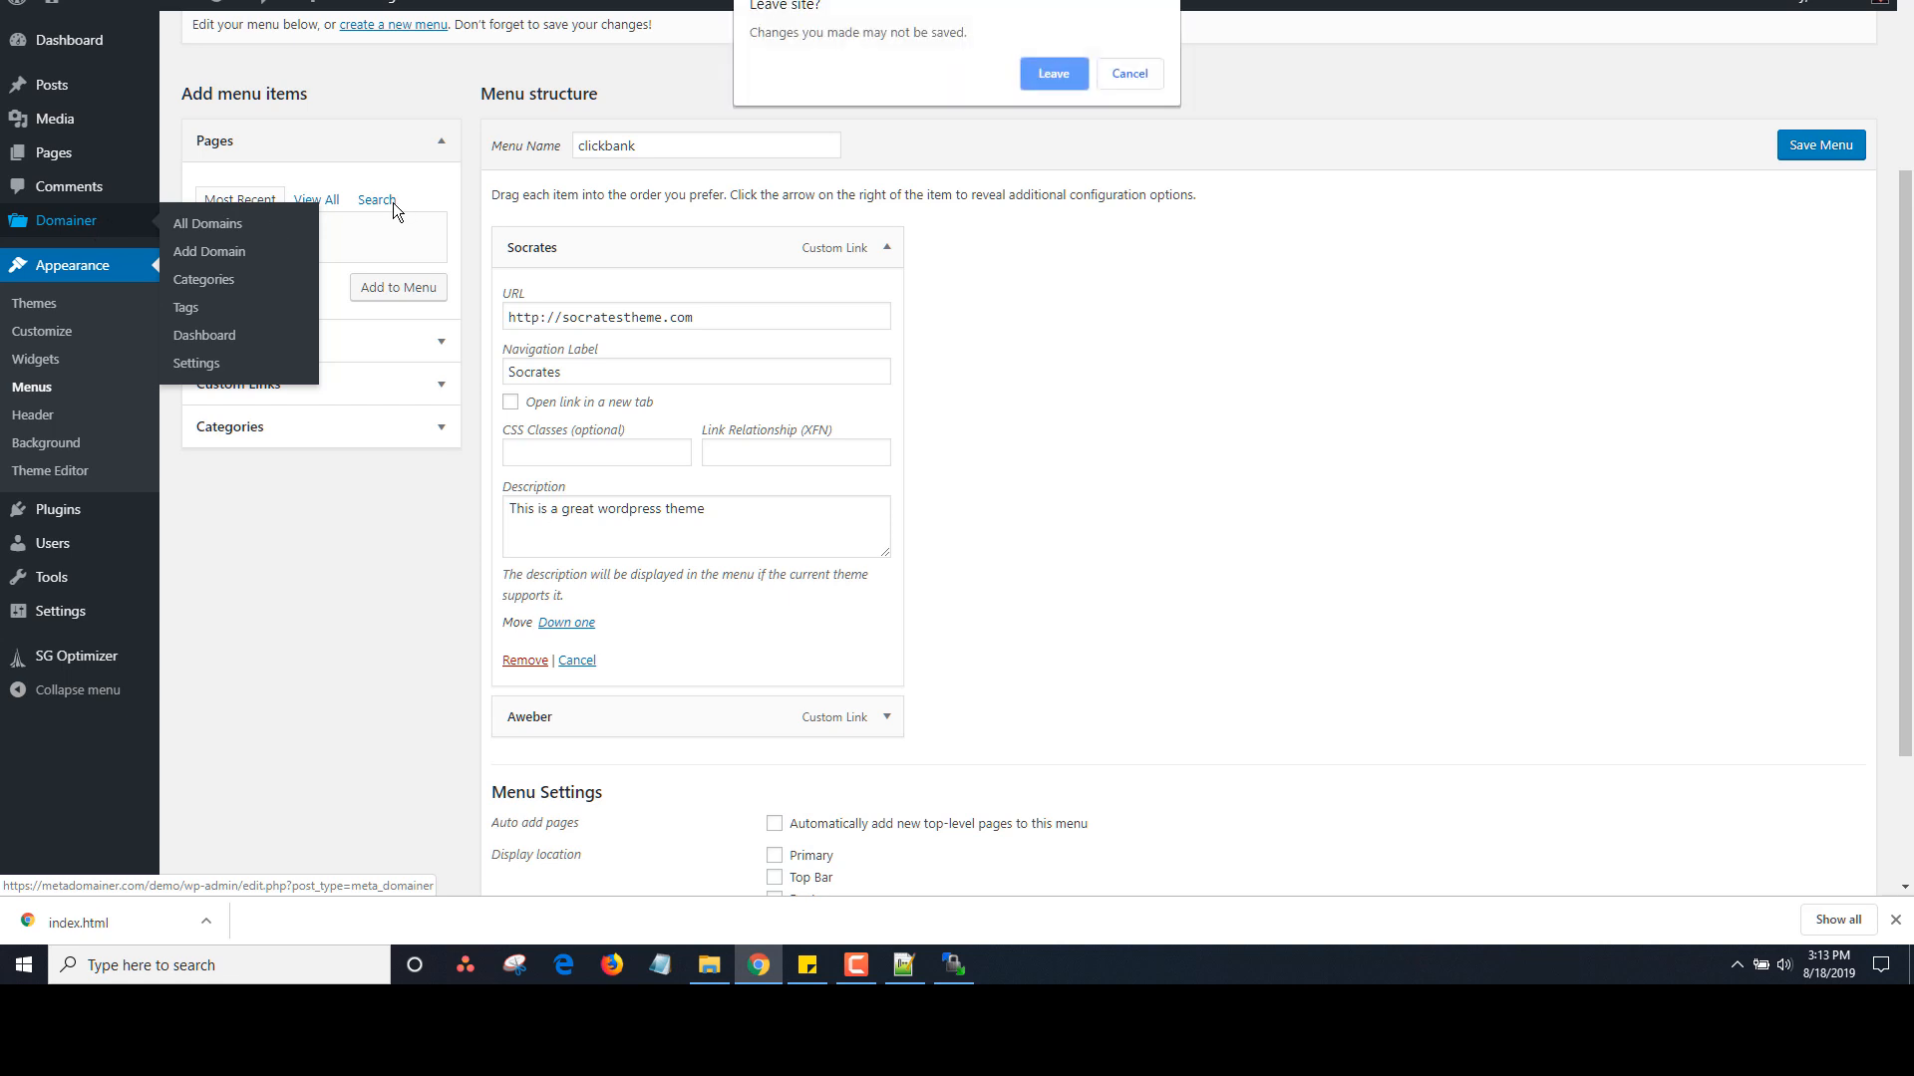
click(1043, 70)
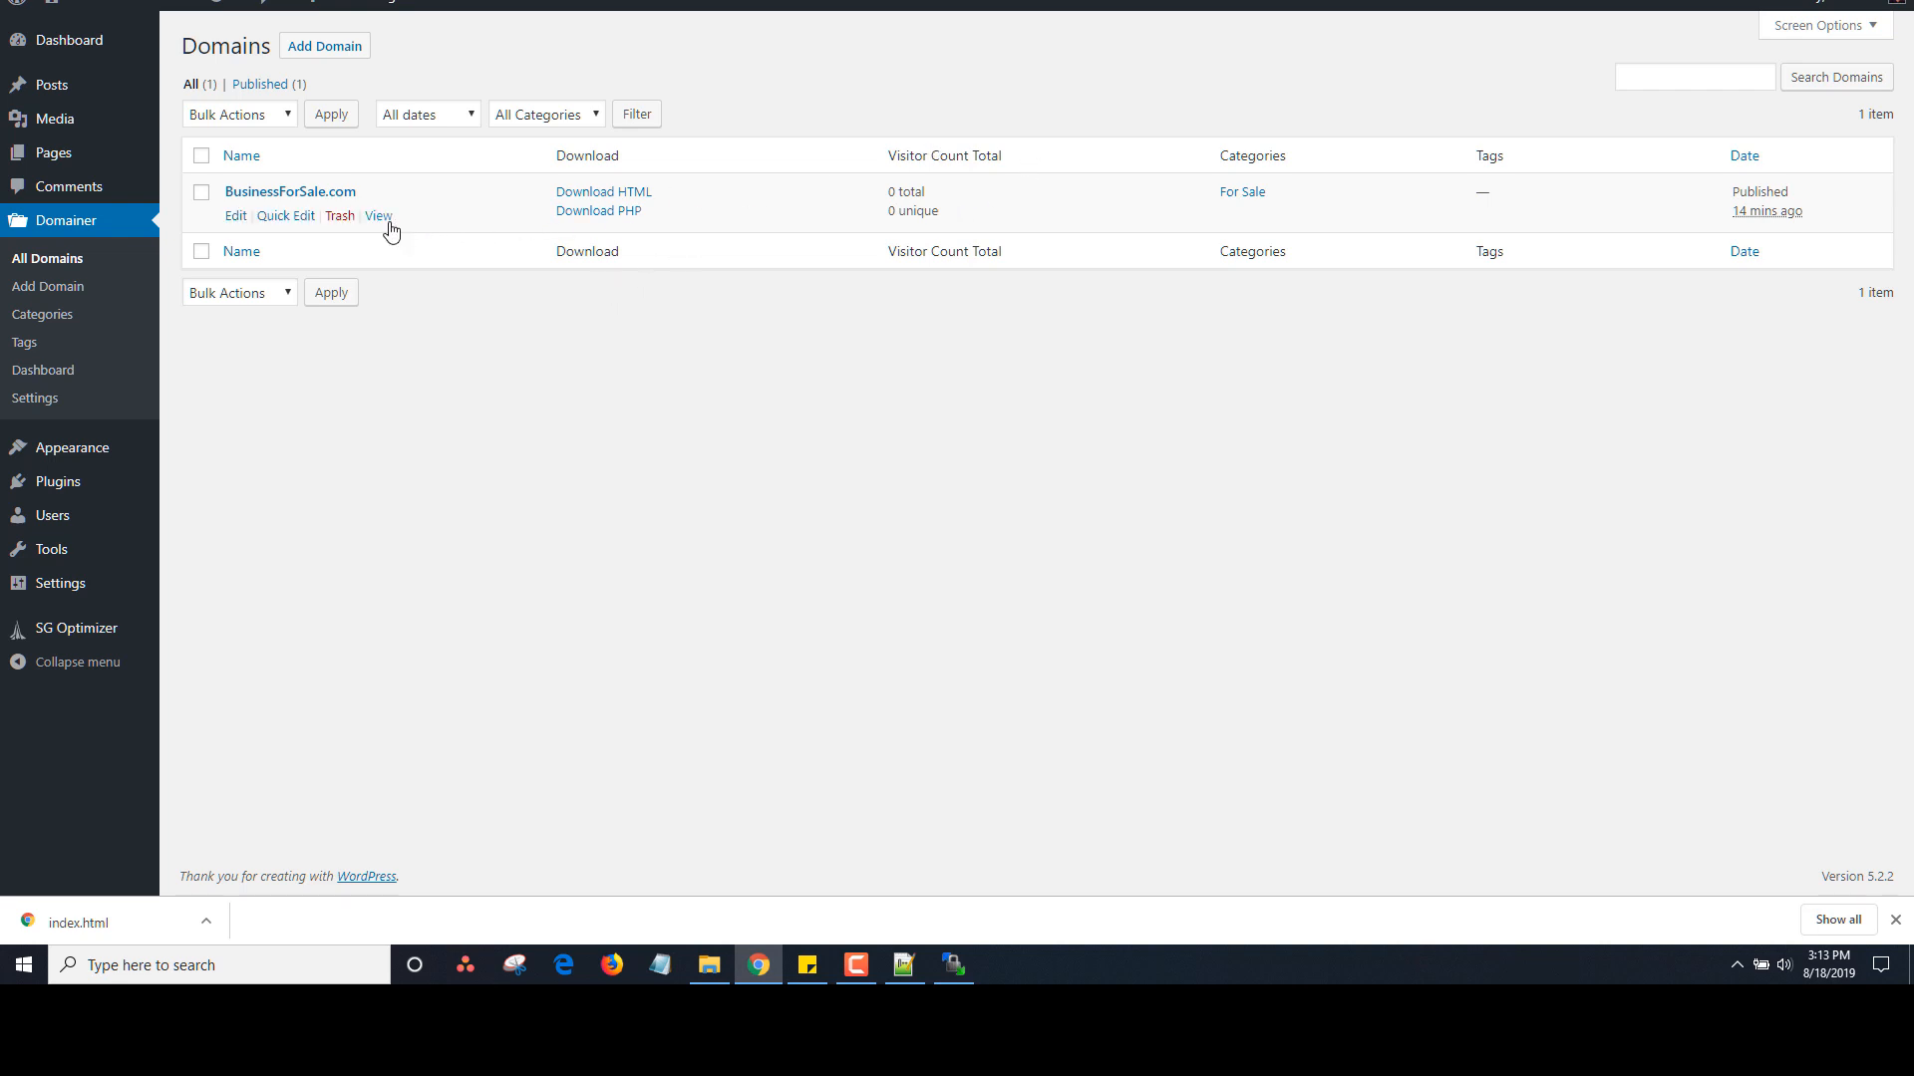
click(388, 219)
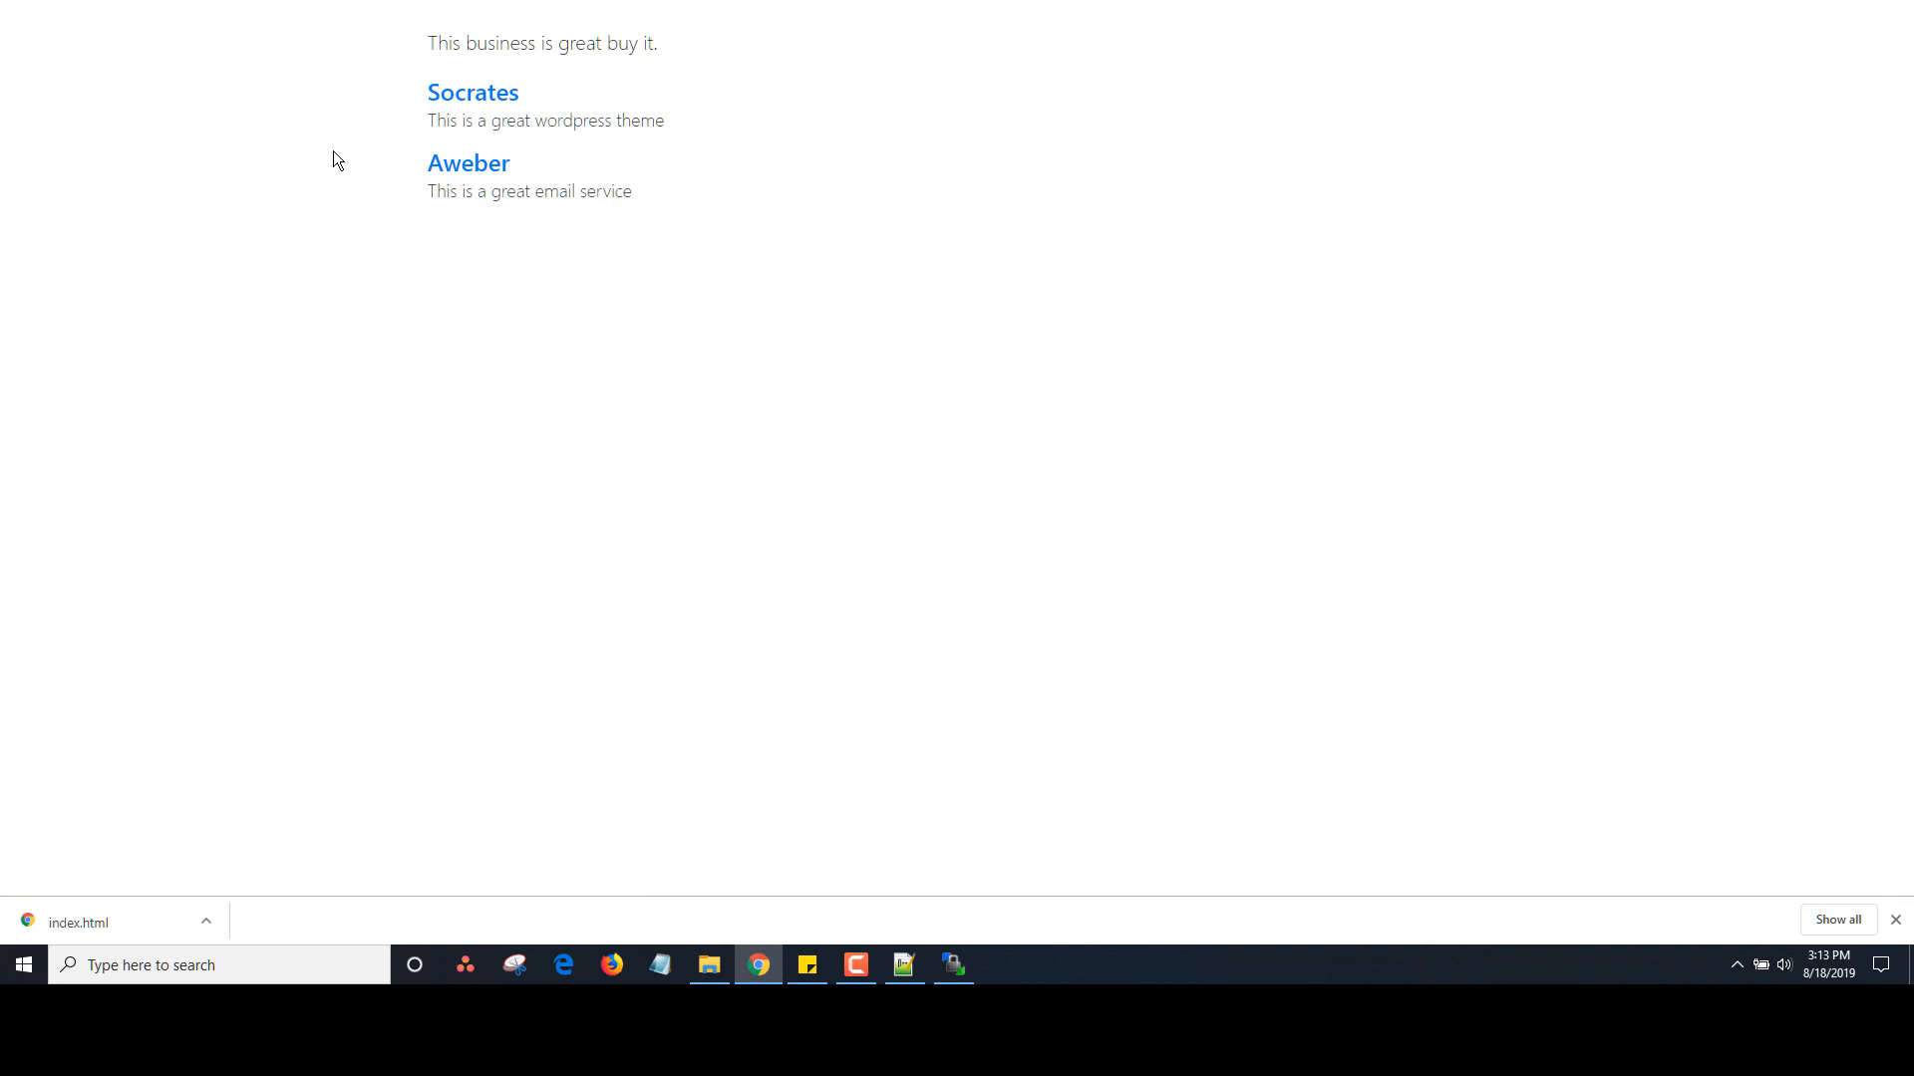
right_click(333, 151)
click(421, 429)
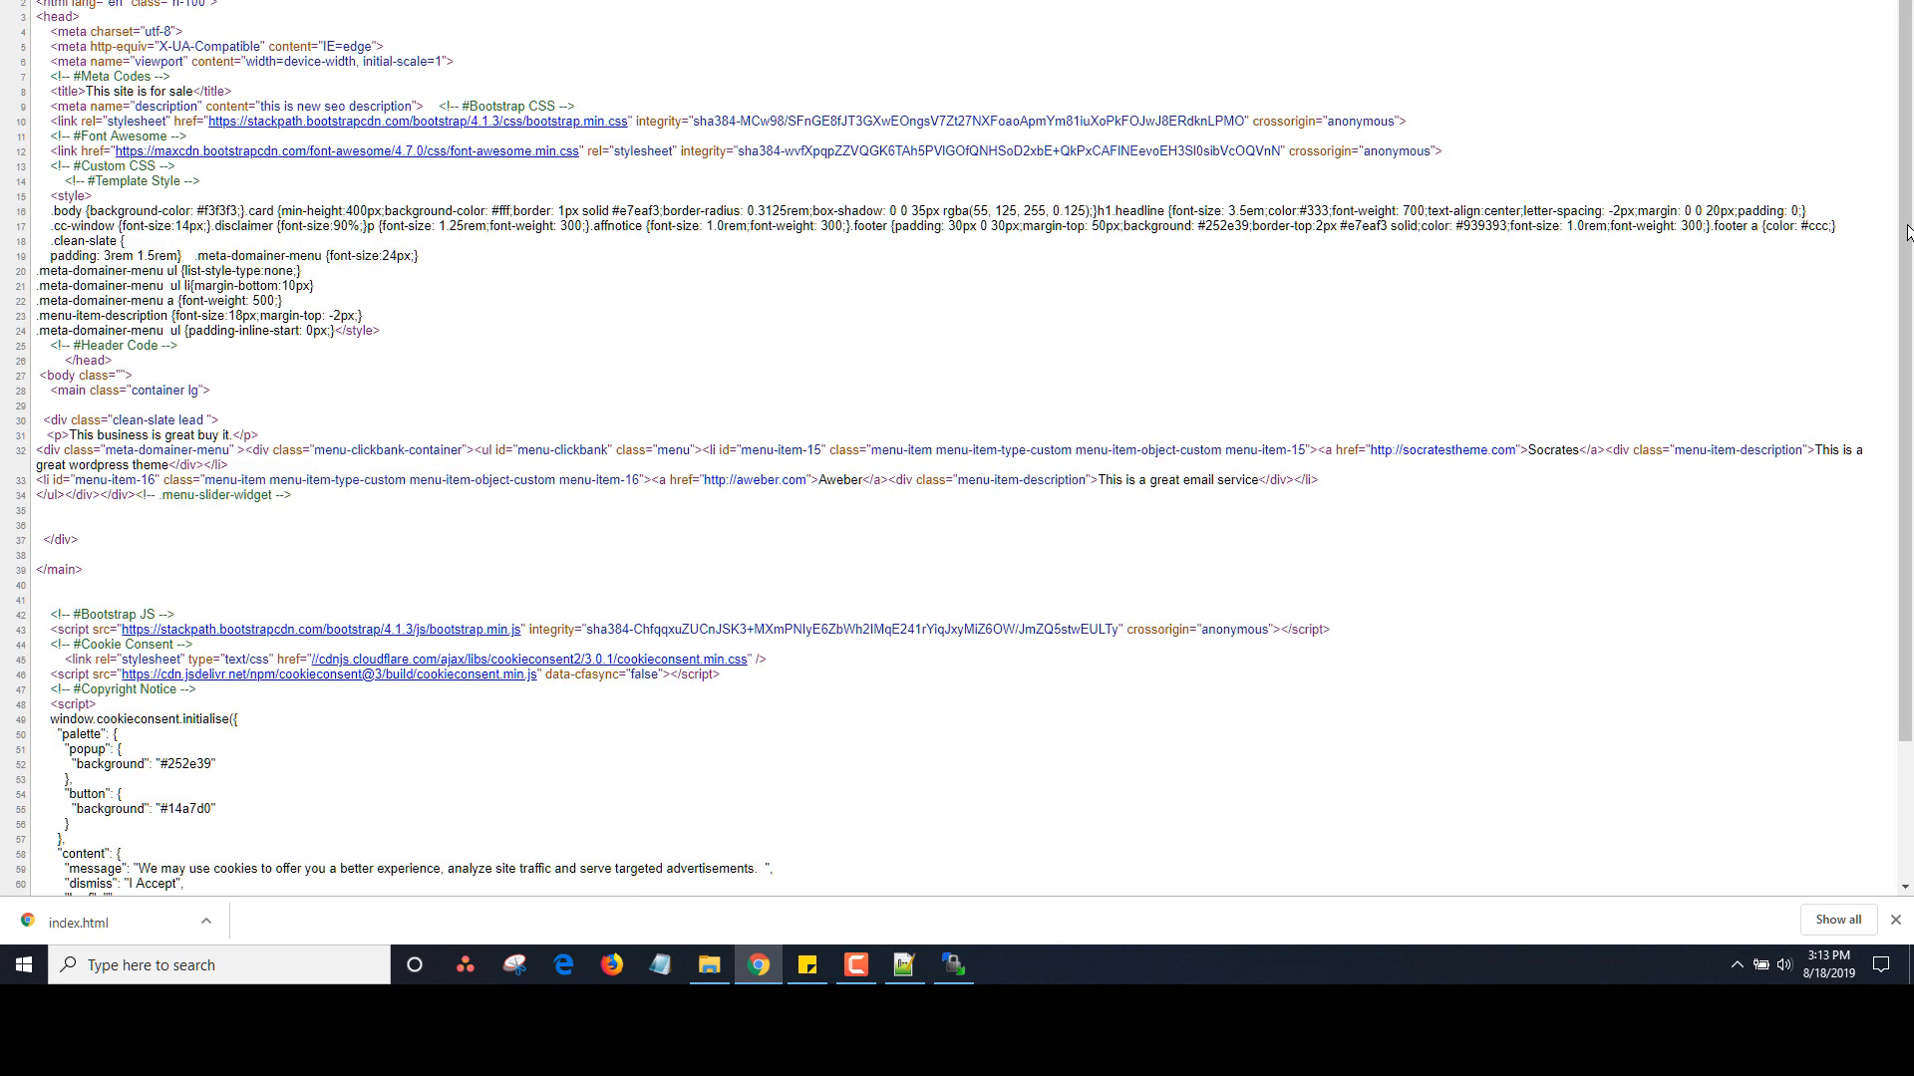
drag(1893, 349, 1893, 565)
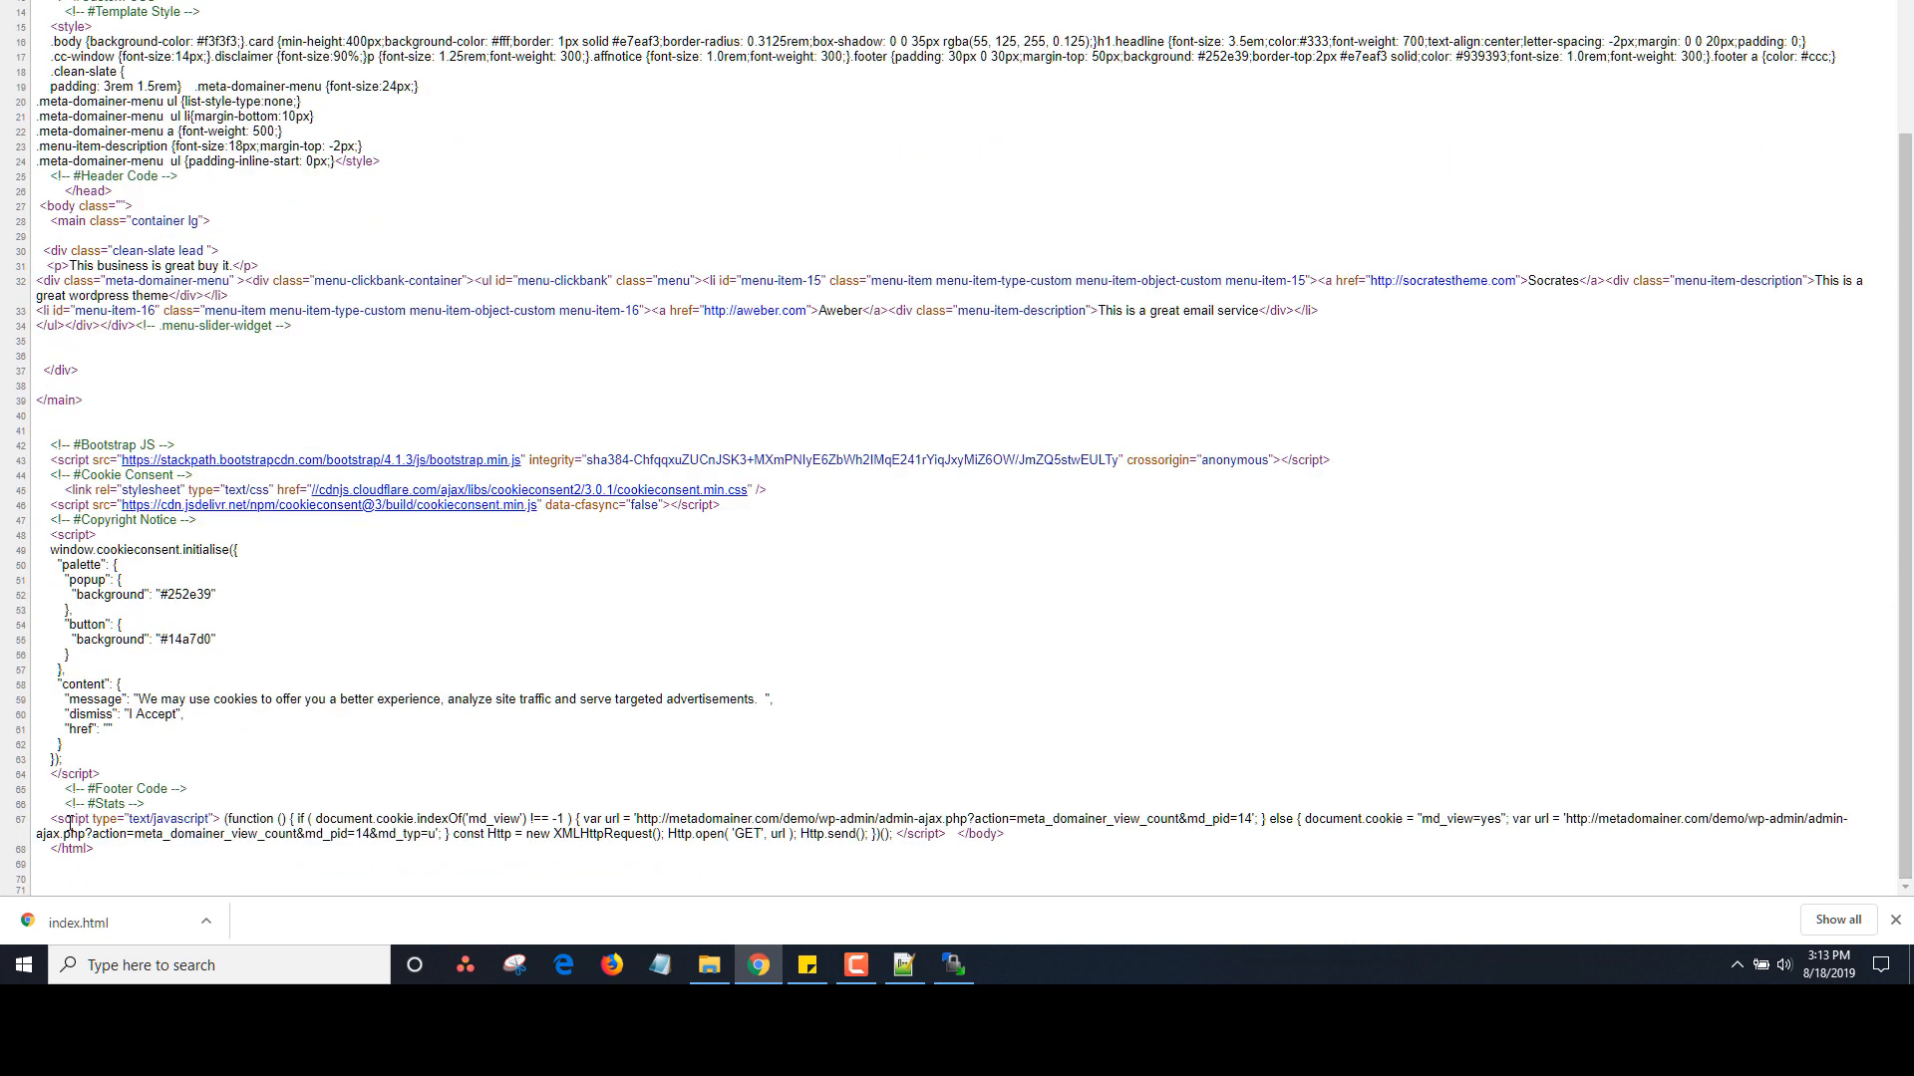
drag(38, 805, 1113, 825)
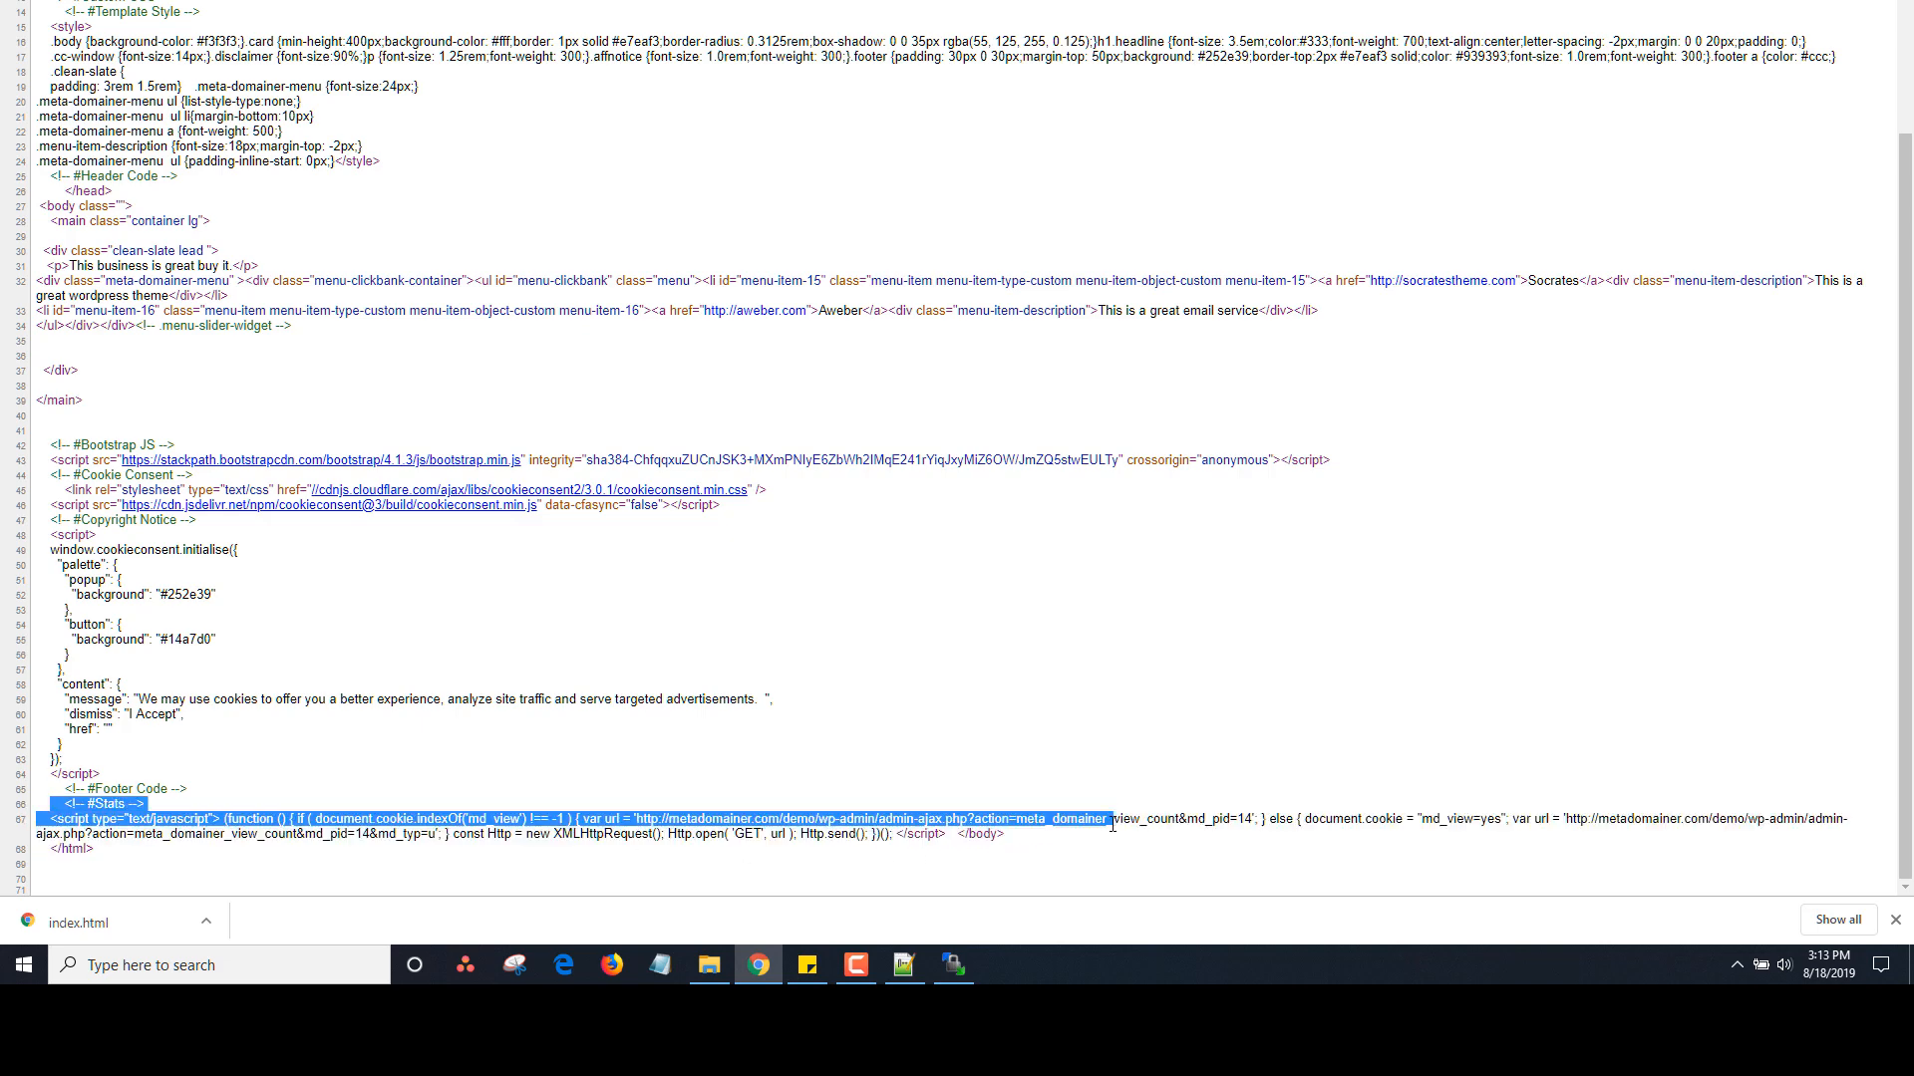
click(1105, 864)
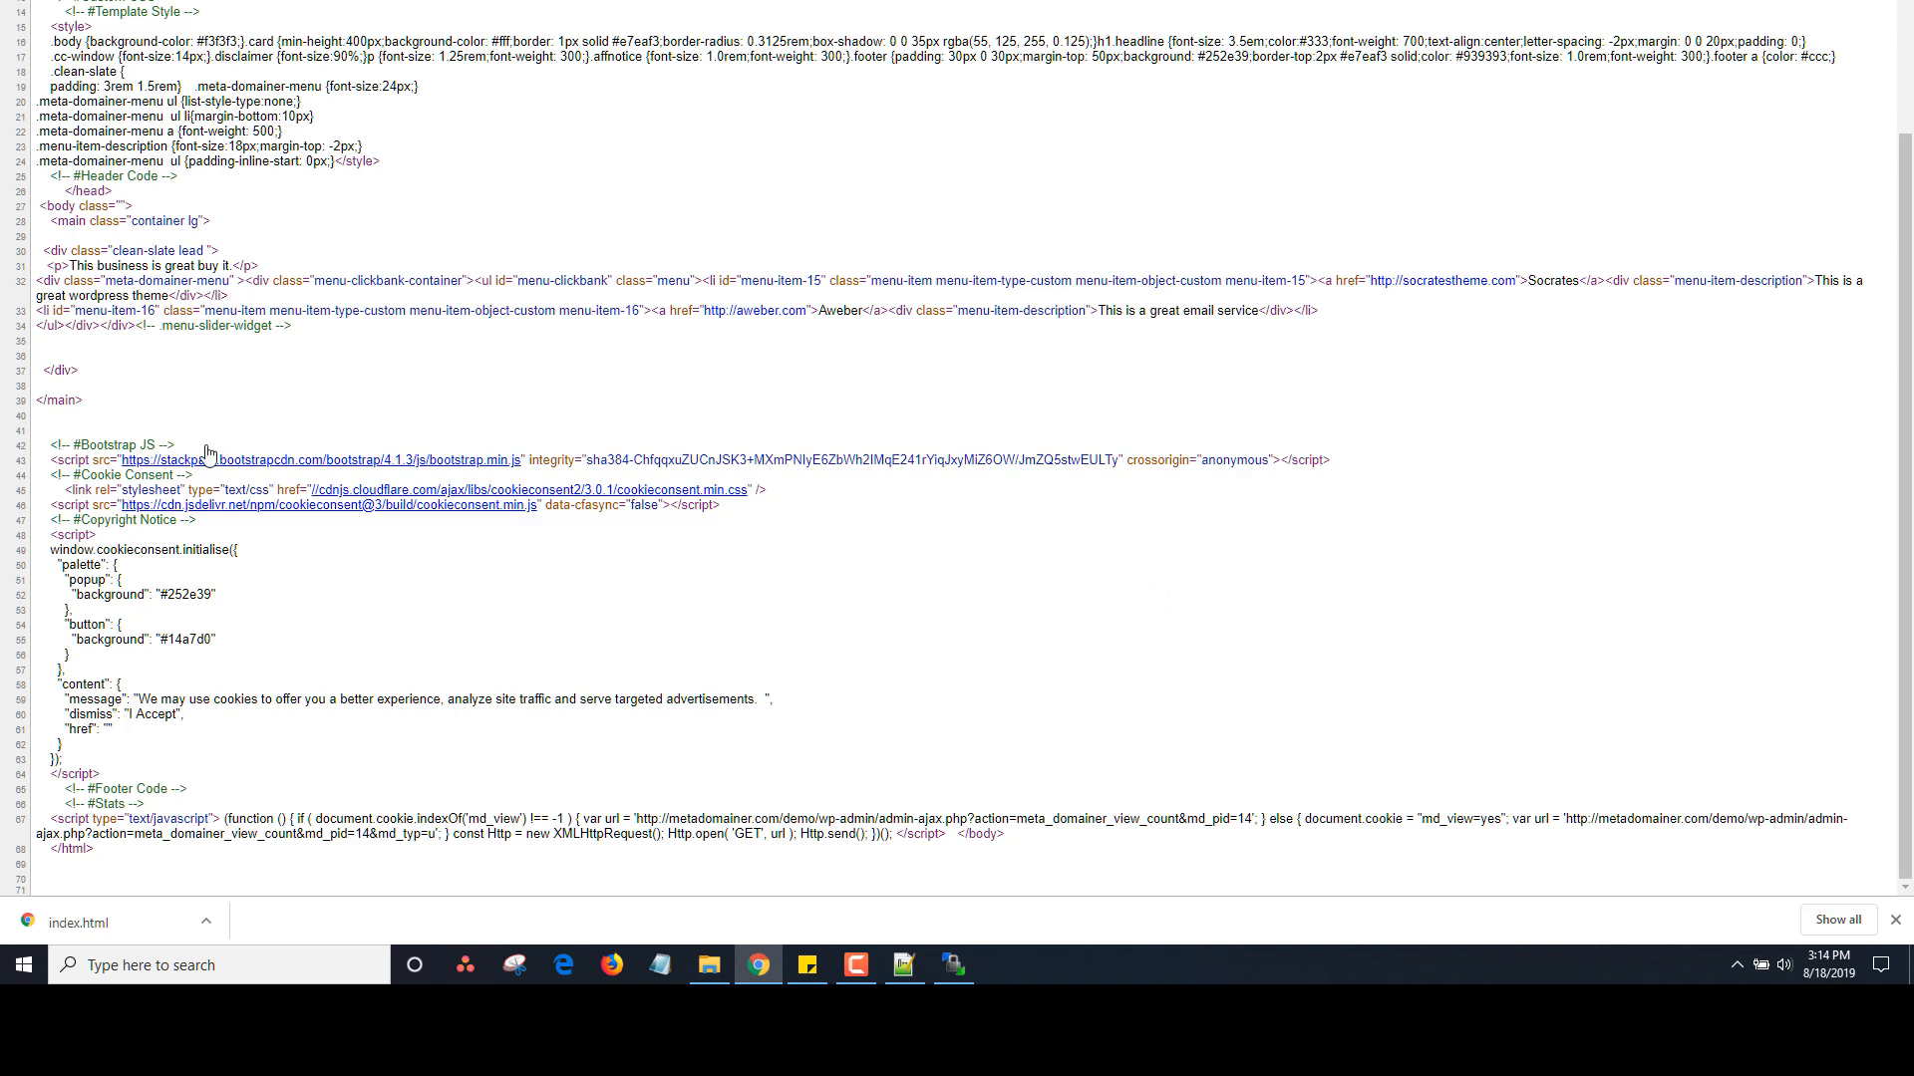
drag(1906, 442, 1886, 174)
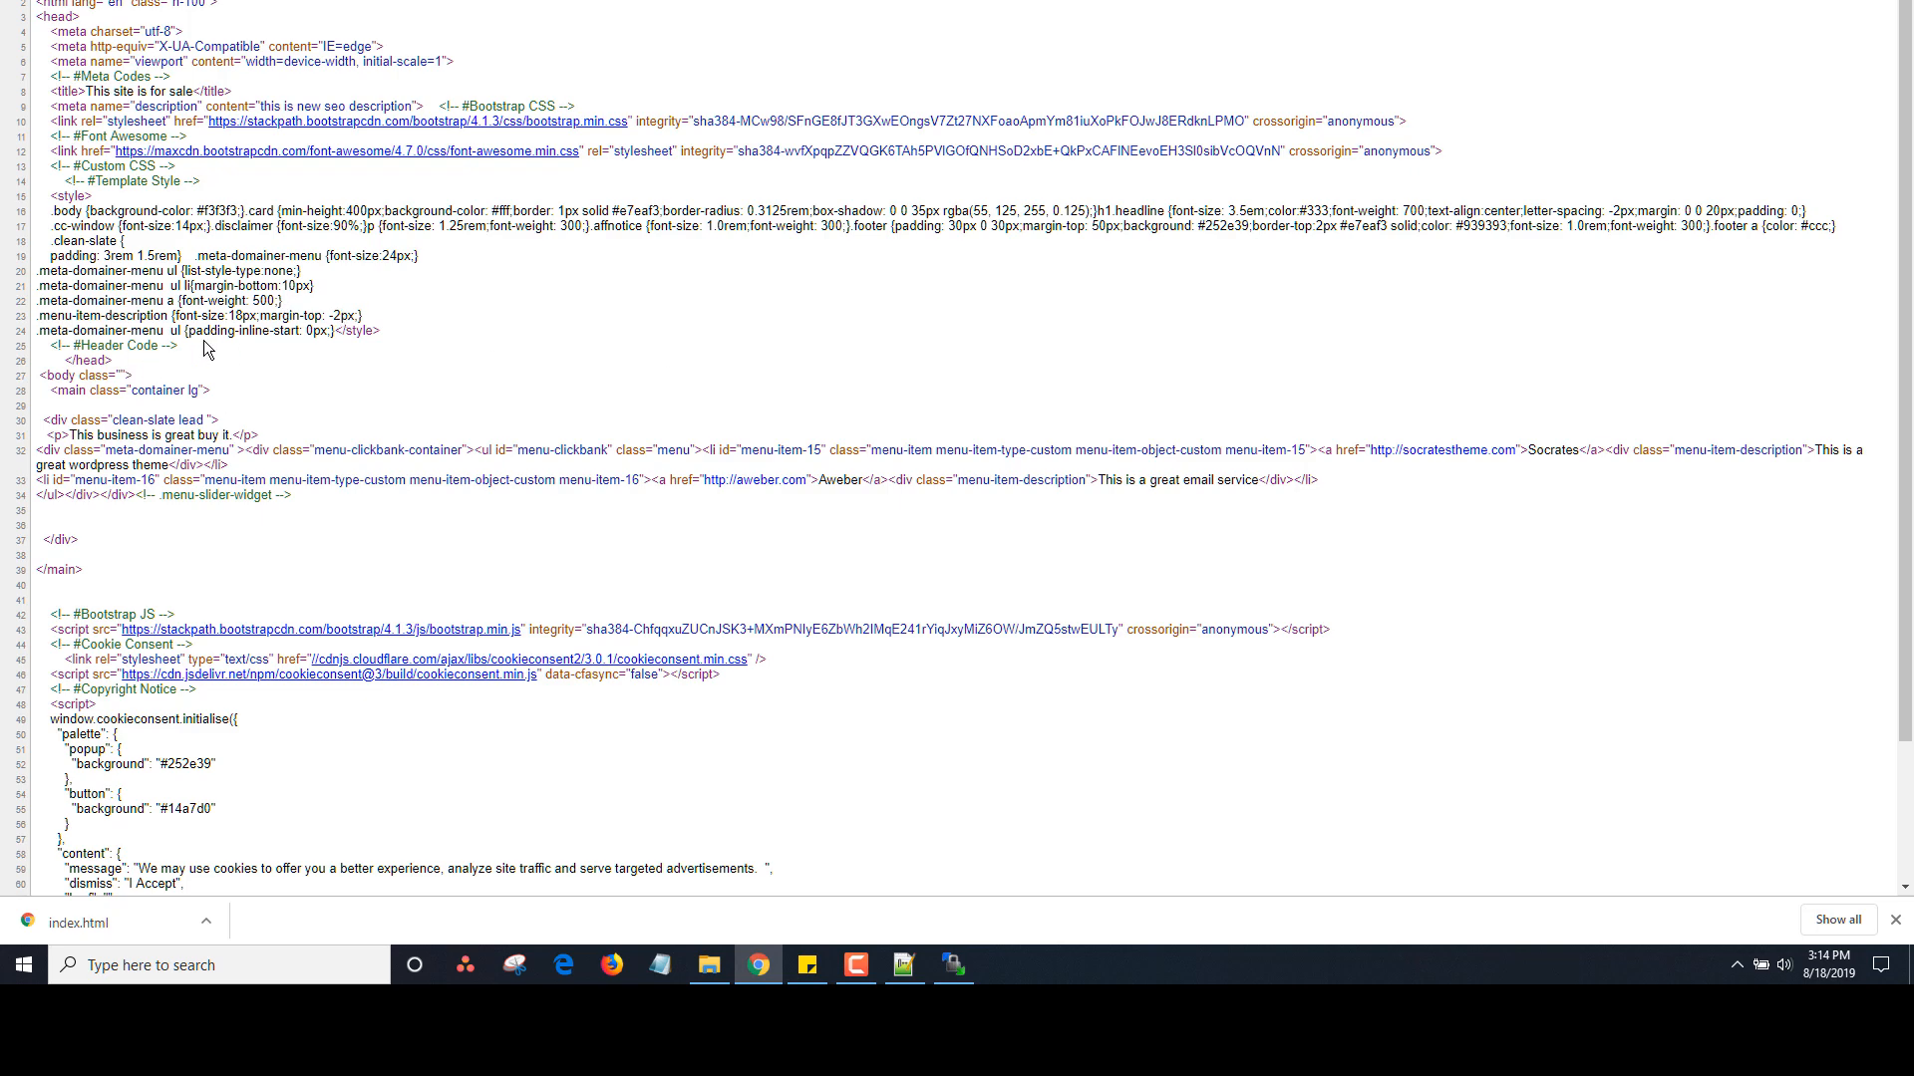
click(269, 2)
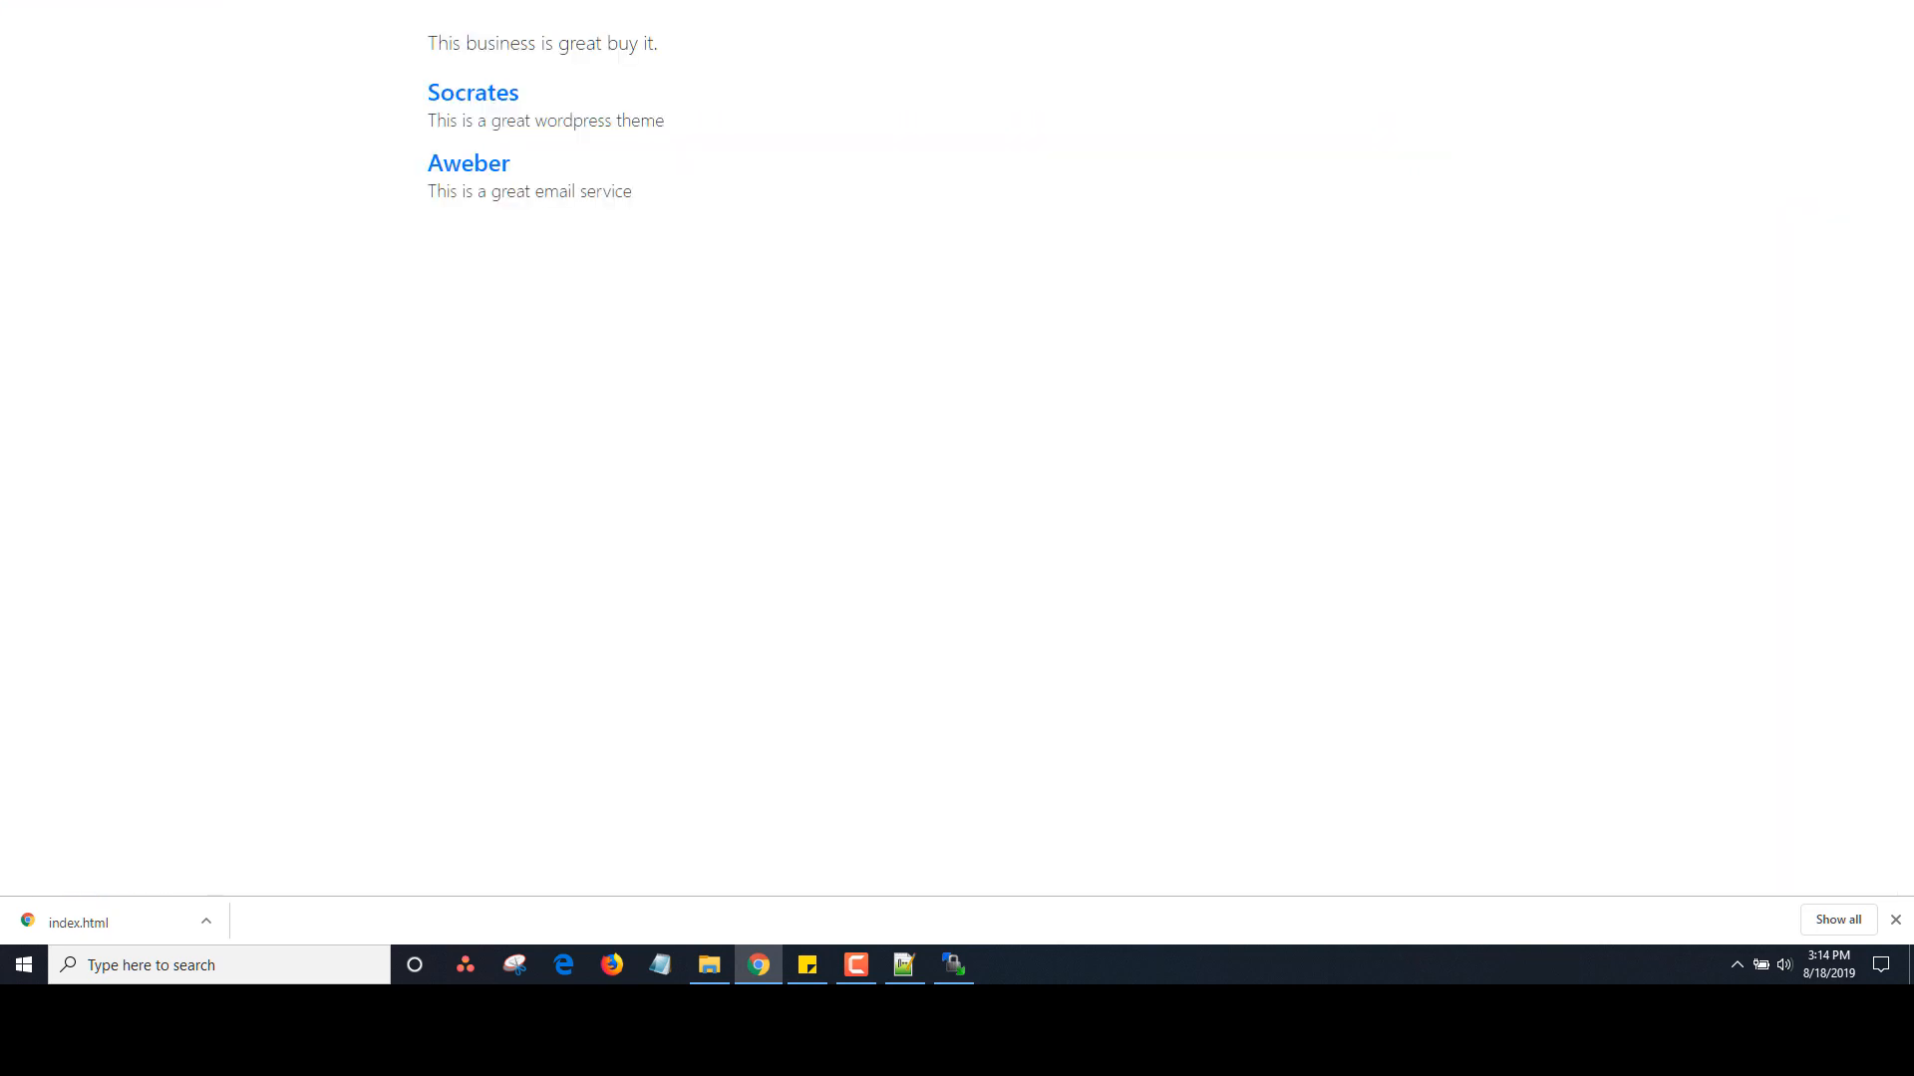